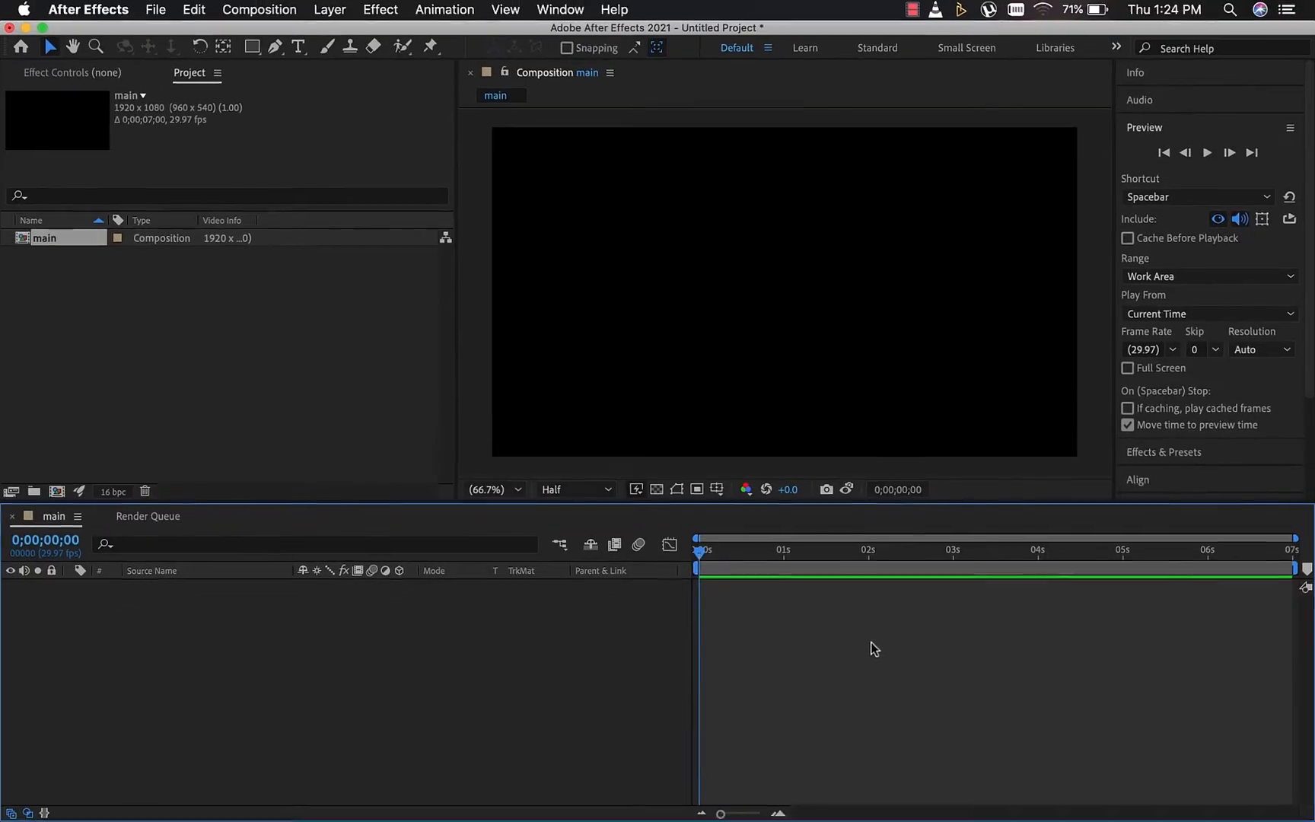
Create a black solid layer named BG at the composition's size.
left_click(330, 10)
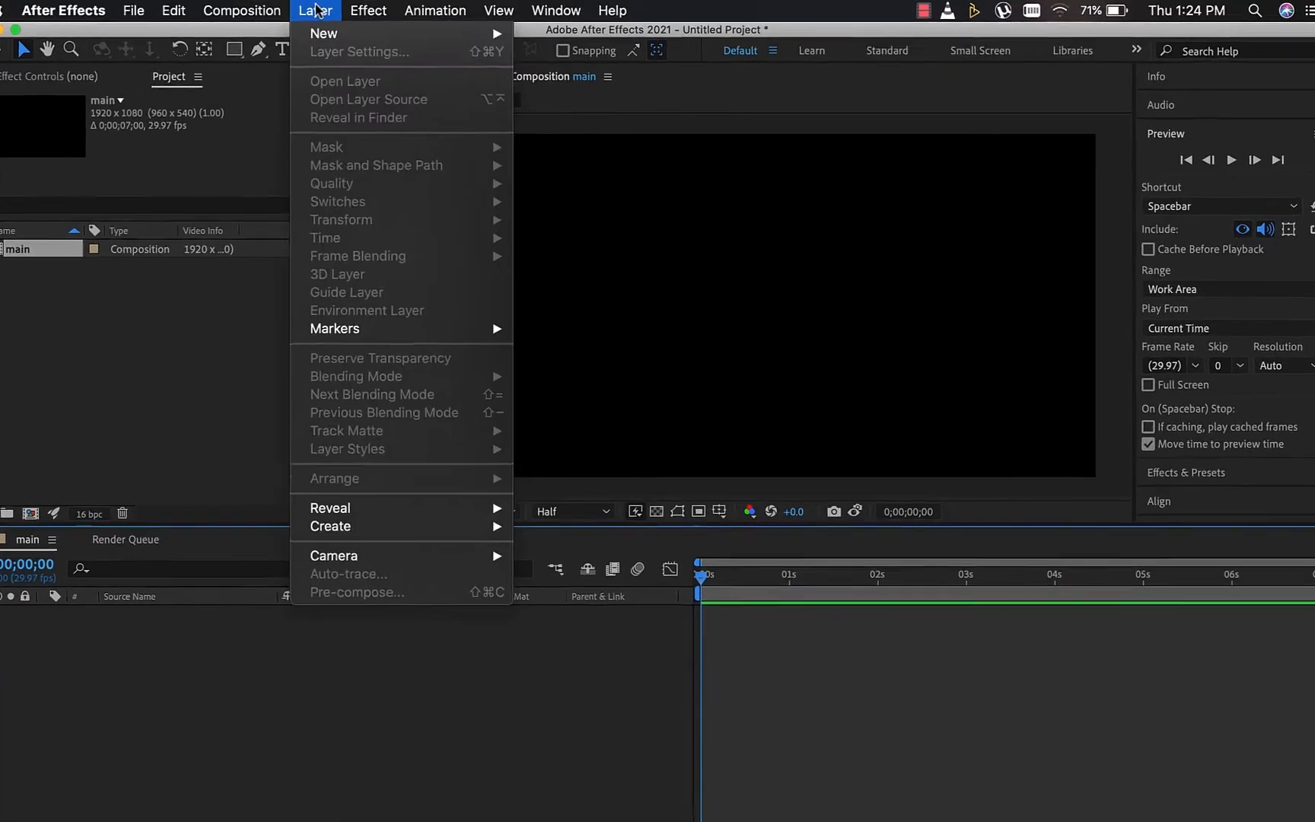
mouse_move(333, 33)
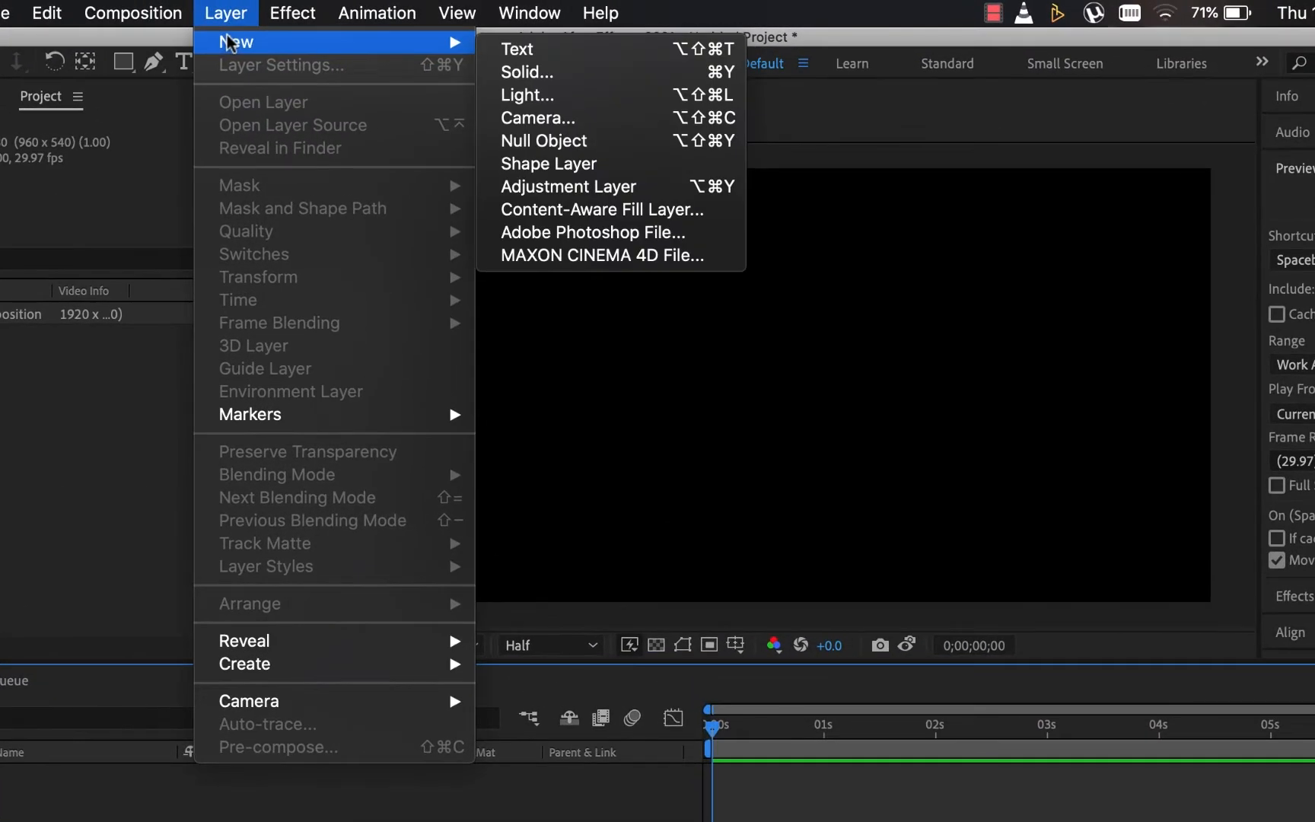
left_click(555, 74)
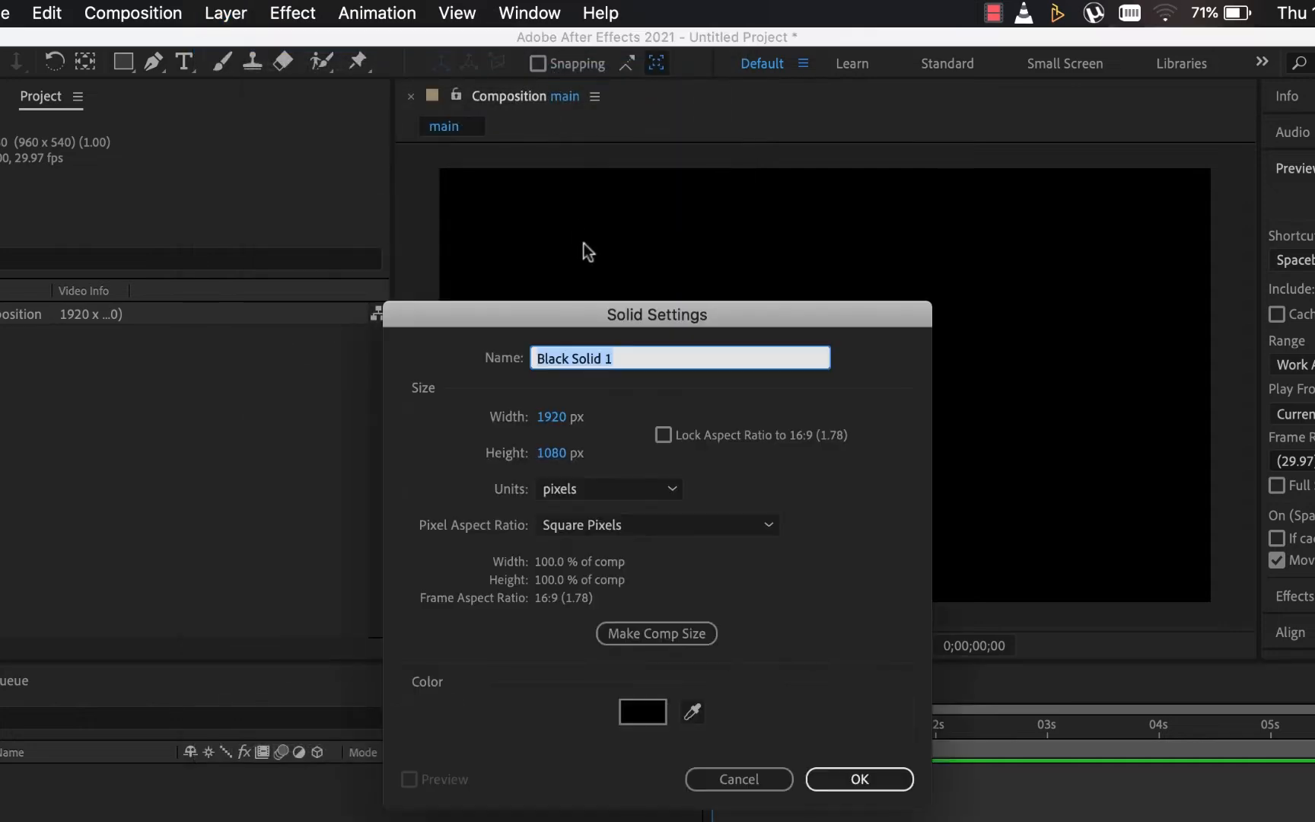
type("BG")
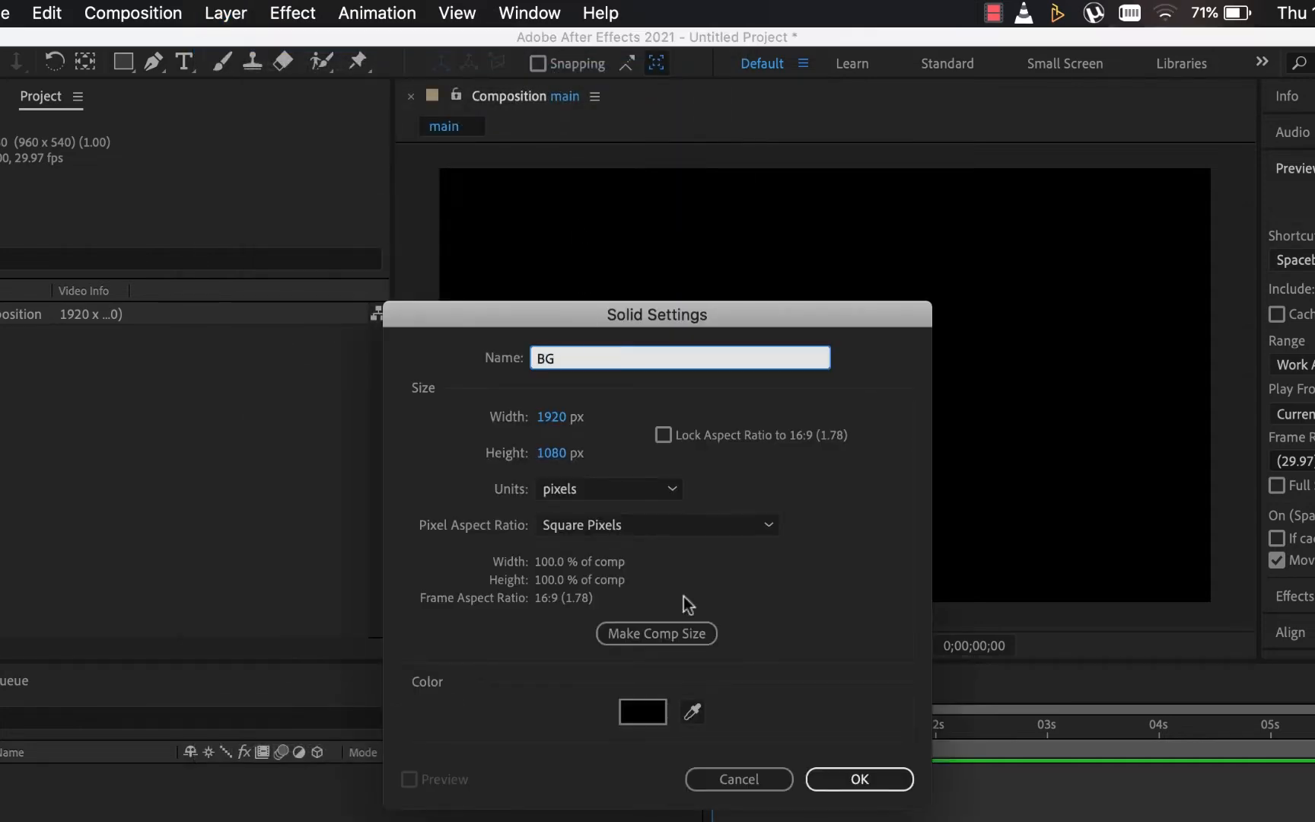
left_click(643, 714)
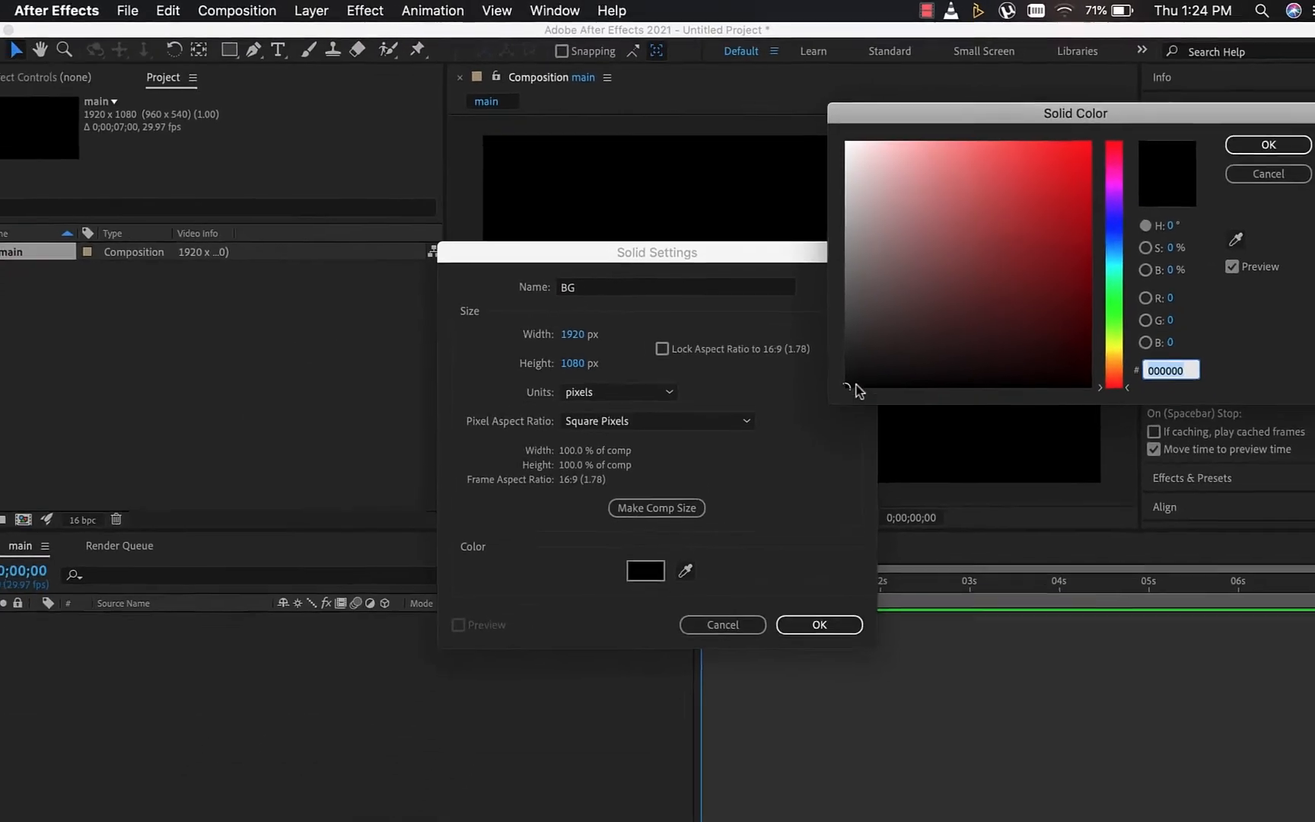
left_click(1222, 140)
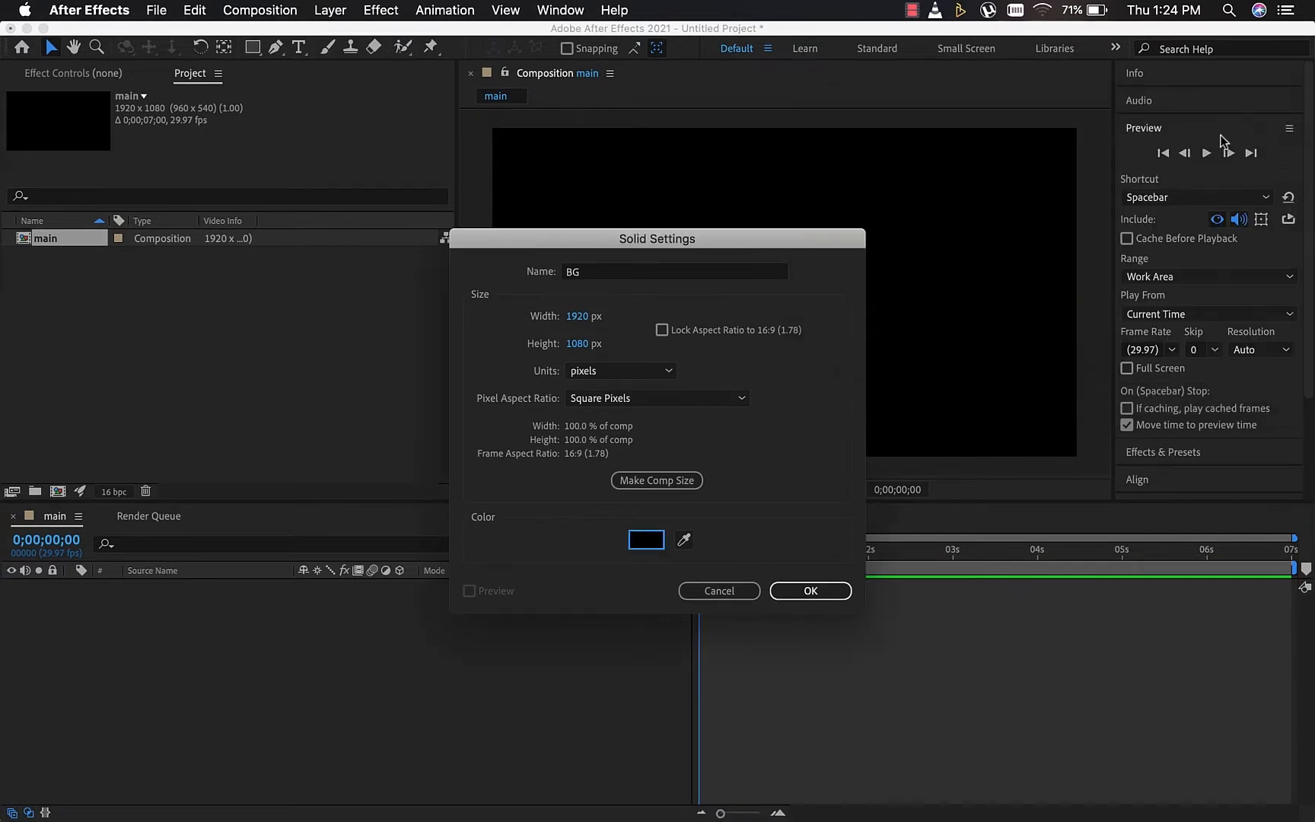
left_click(659, 482)
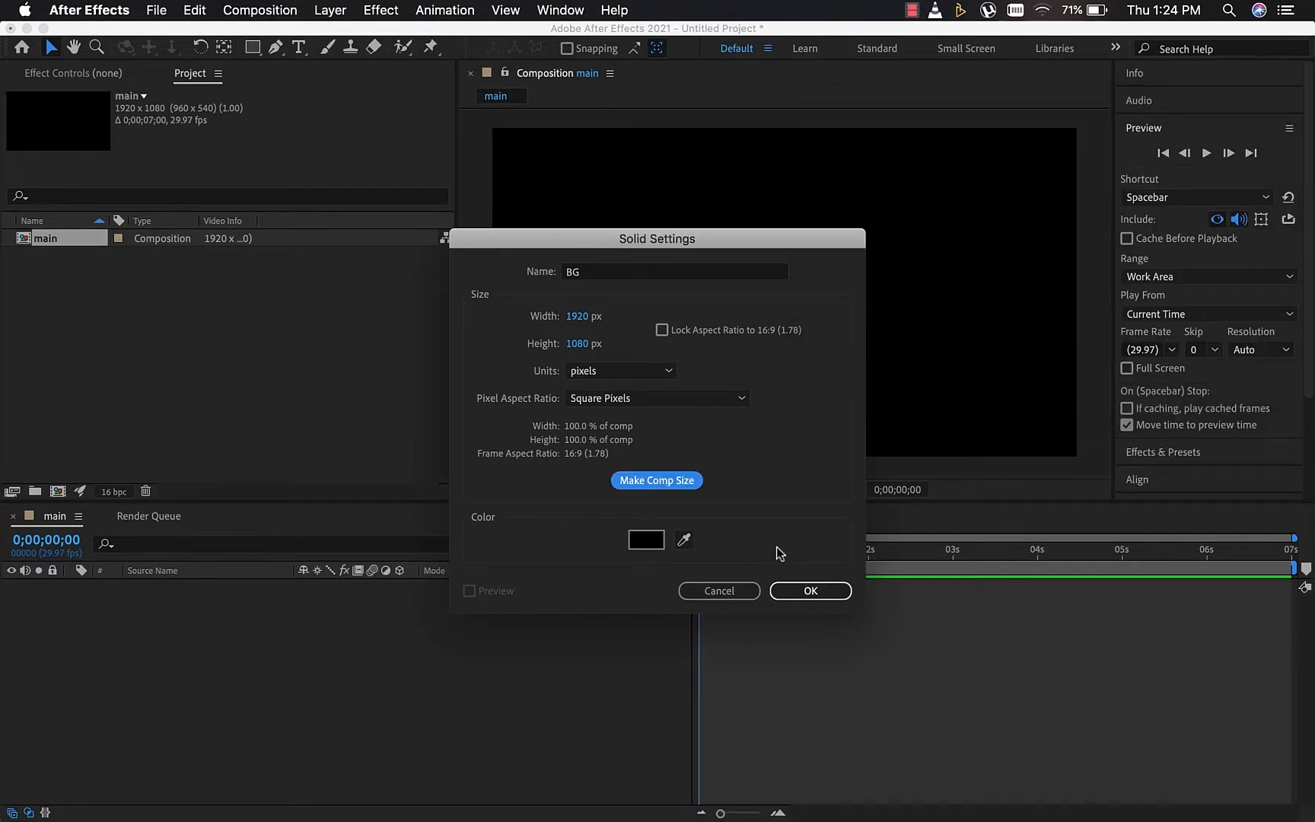
left_click(788, 591)
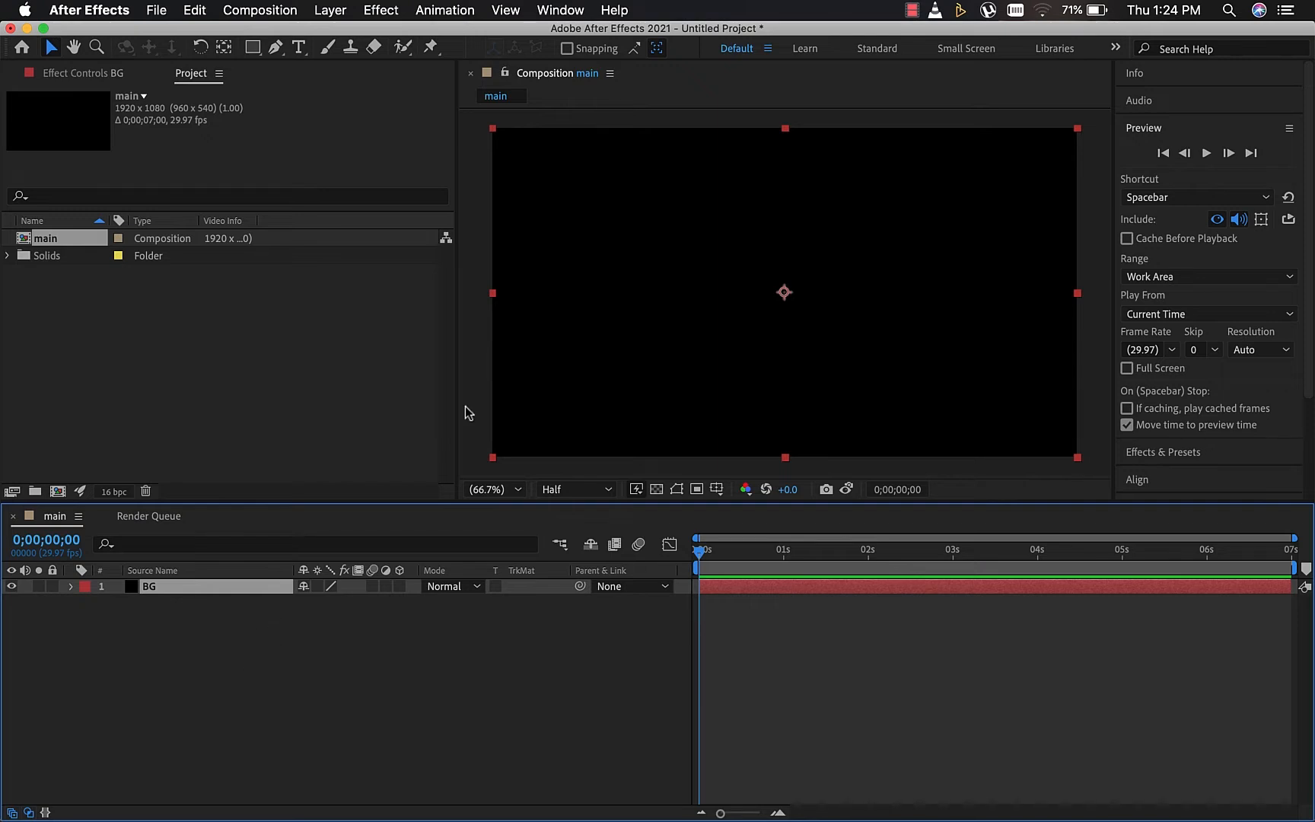
Add a text layer reading NEON and center it horizontally and vertically in the composition.
left_click(298, 47)
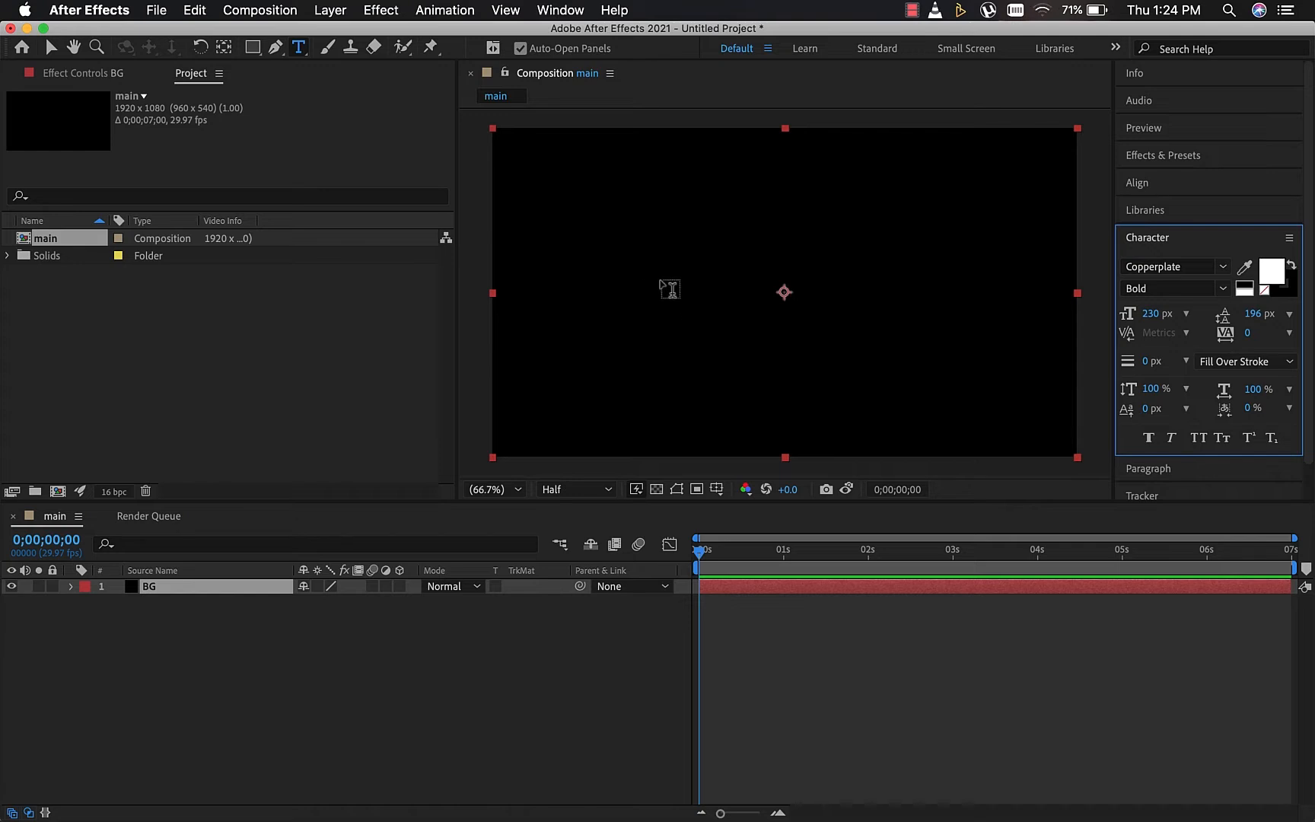
left_click(660, 278)
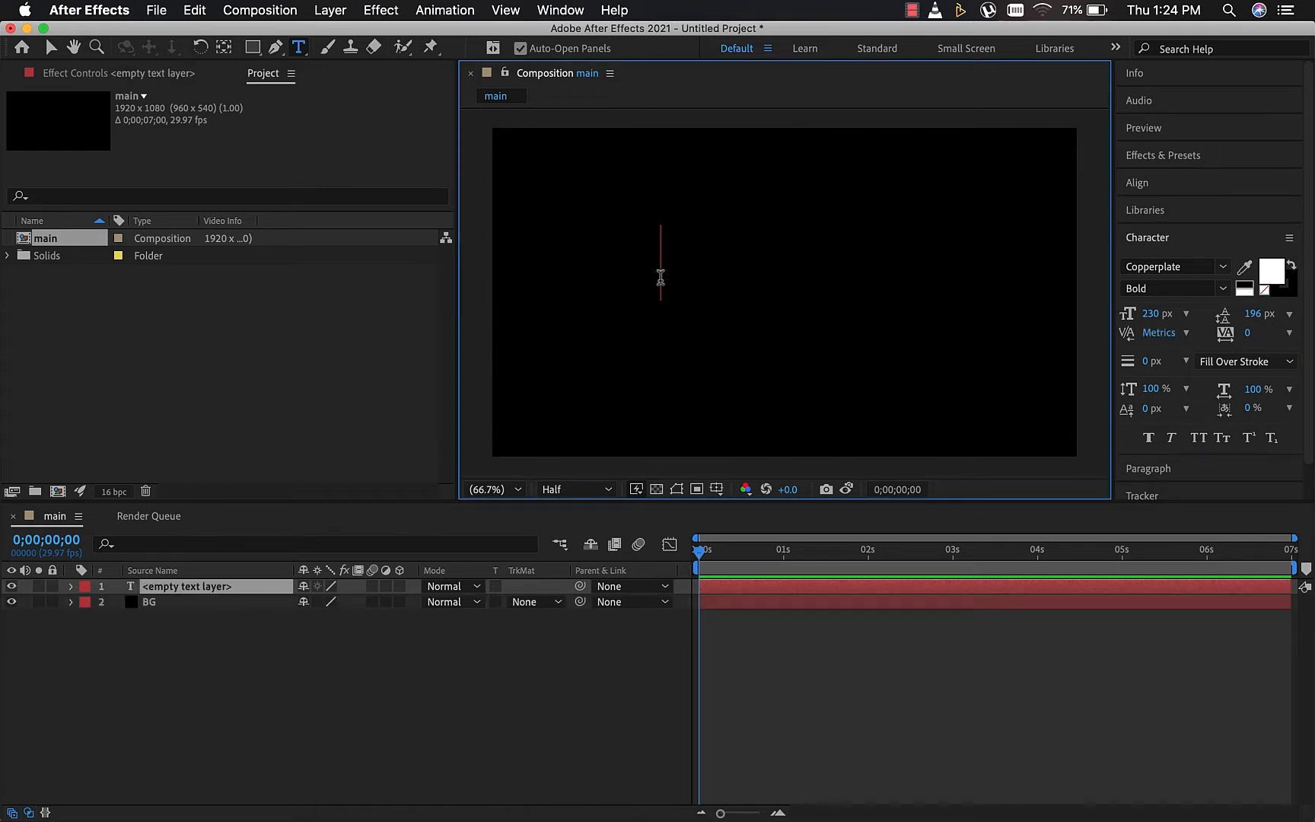
type("NEON")
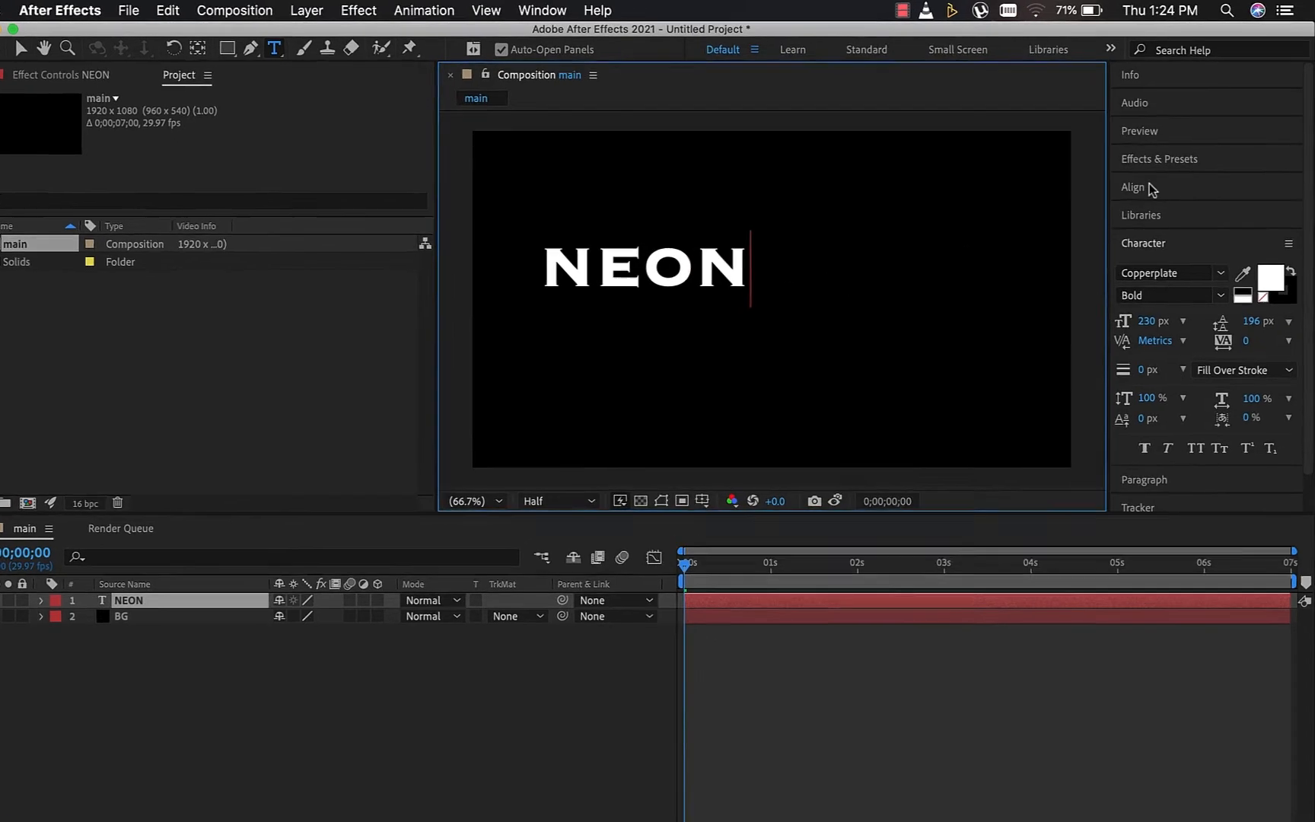
left_click(1137, 183)
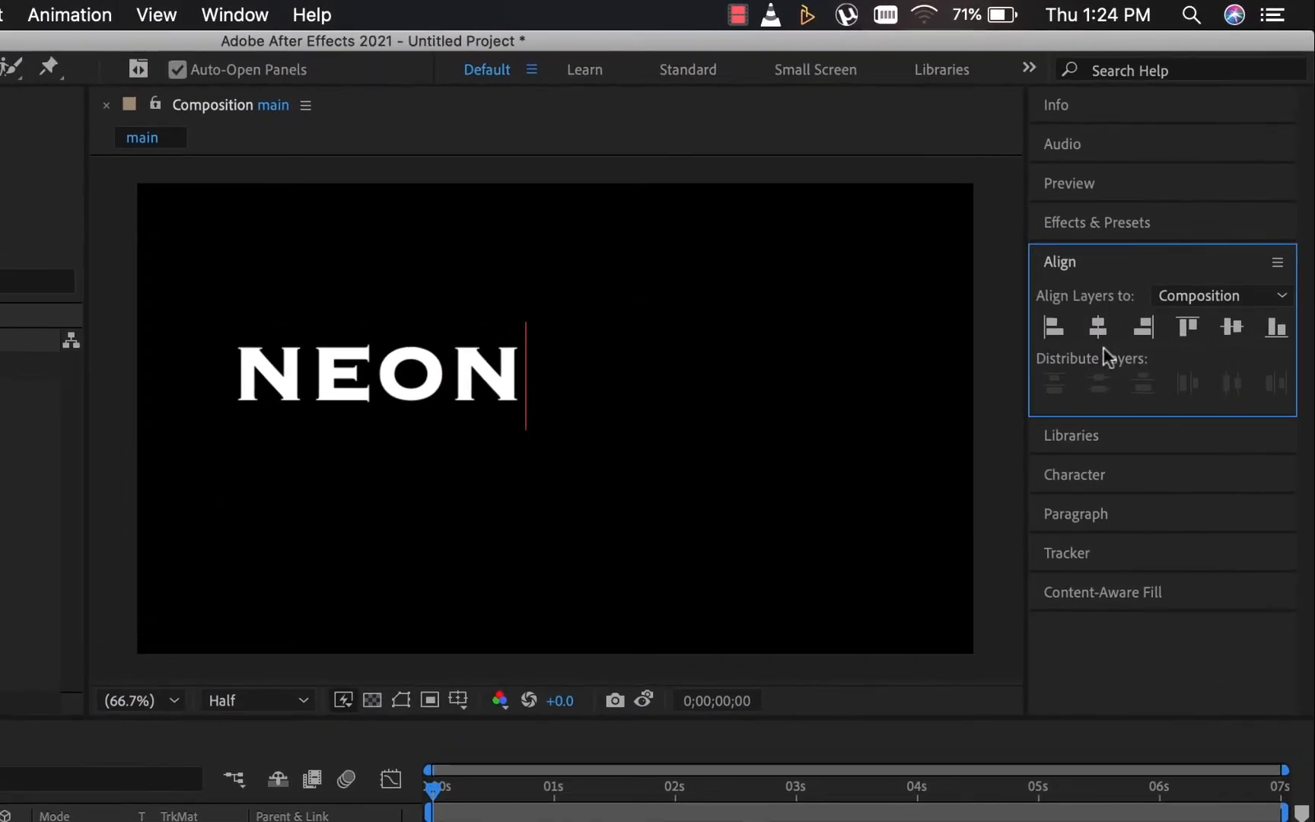
left_click(1098, 328)
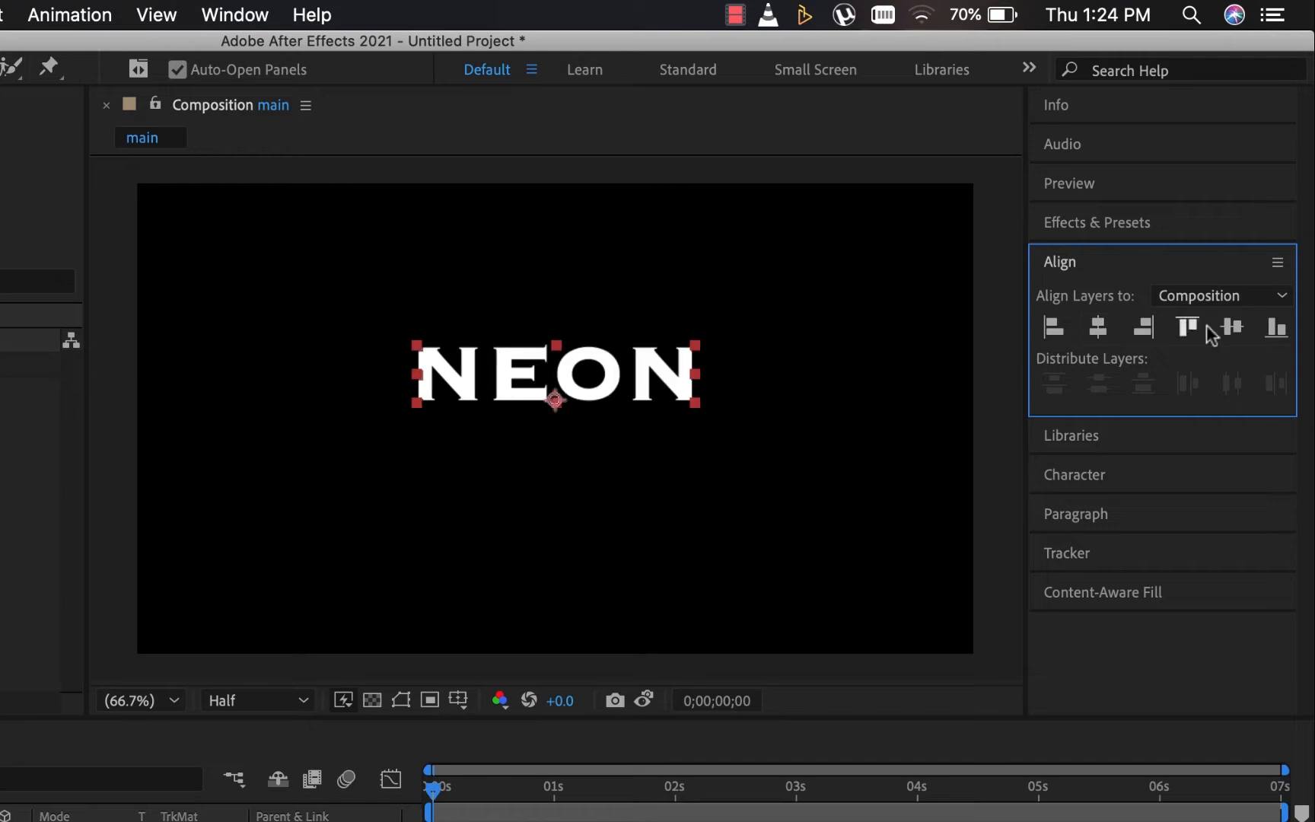
left_click(1234, 328)
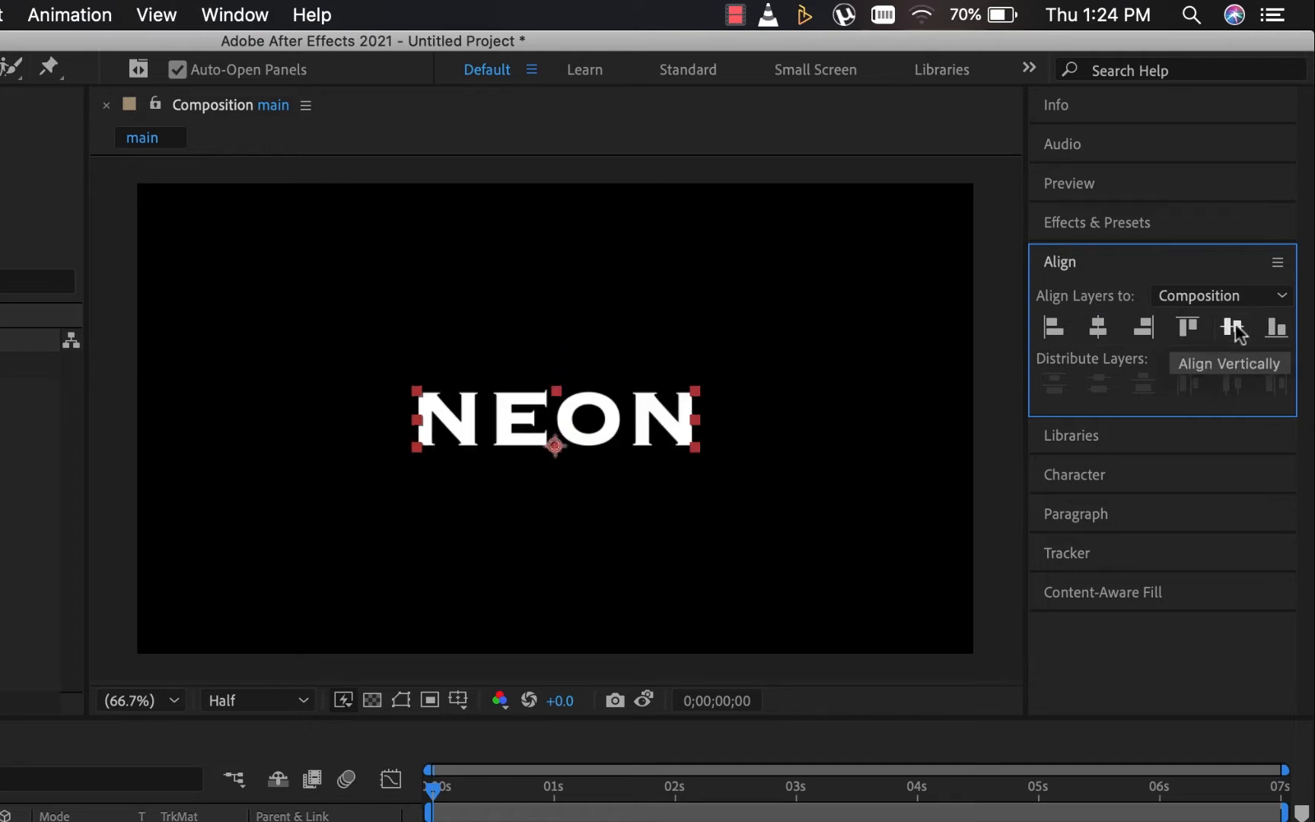
Set the NEON text's font size to 330 px and recenter it vertically in the composition.
left_click(1099, 192)
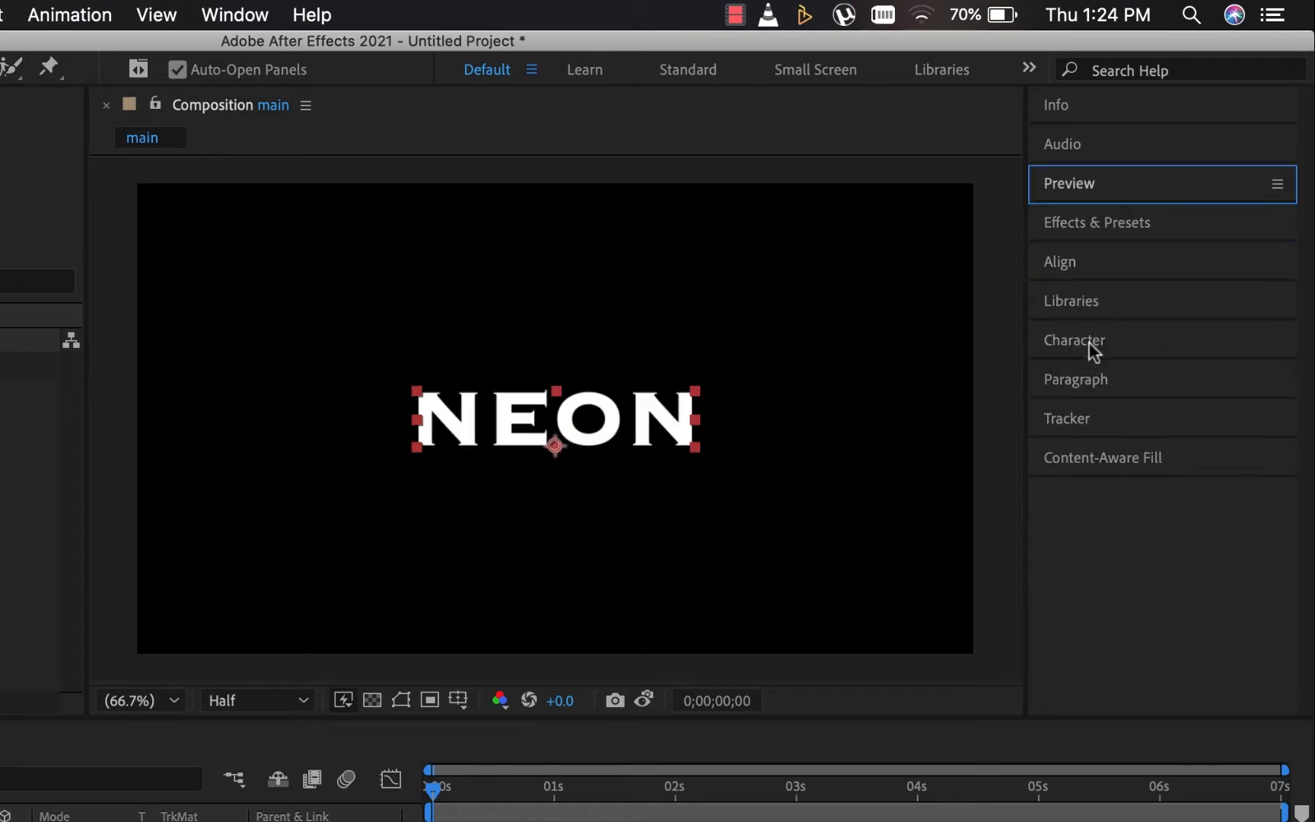
left_click(1094, 350)
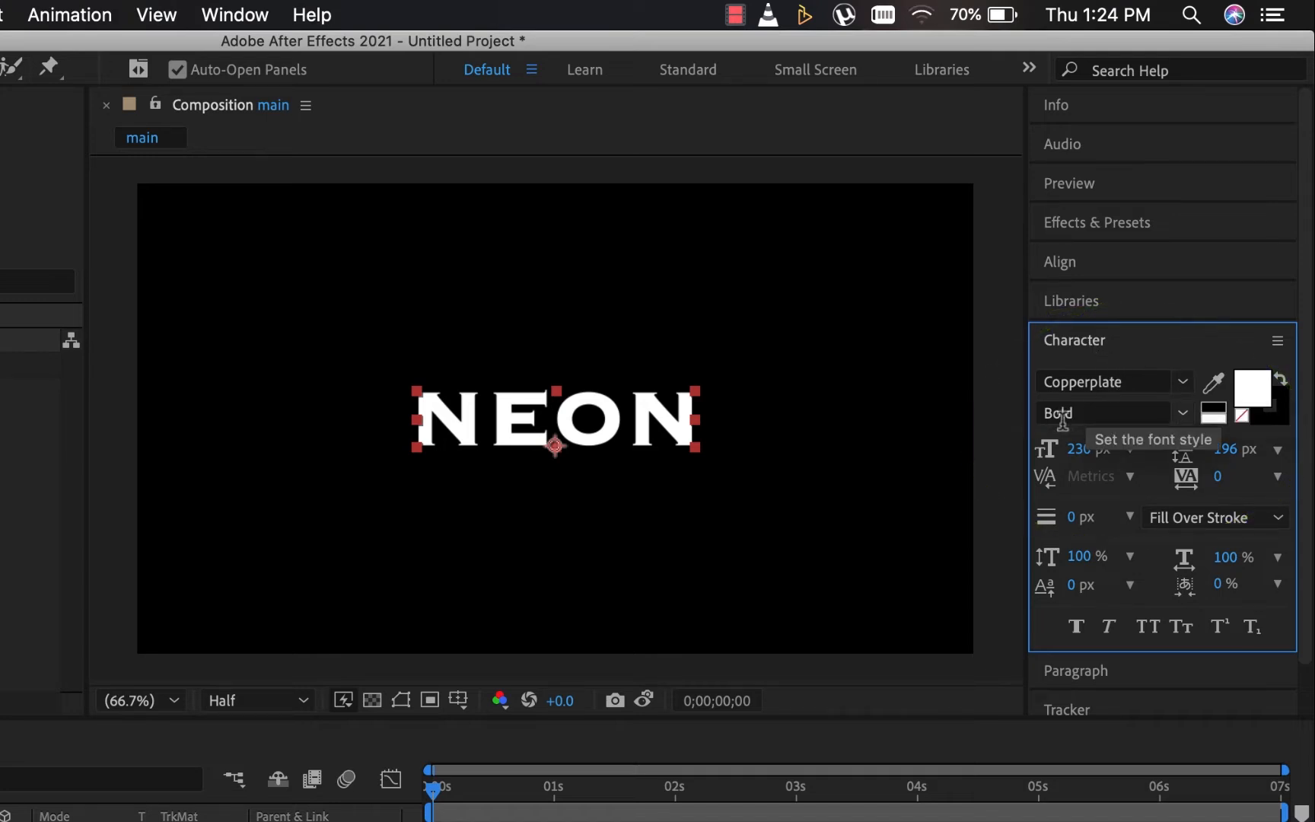
left_click_drag(1077, 450, 1201, 449)
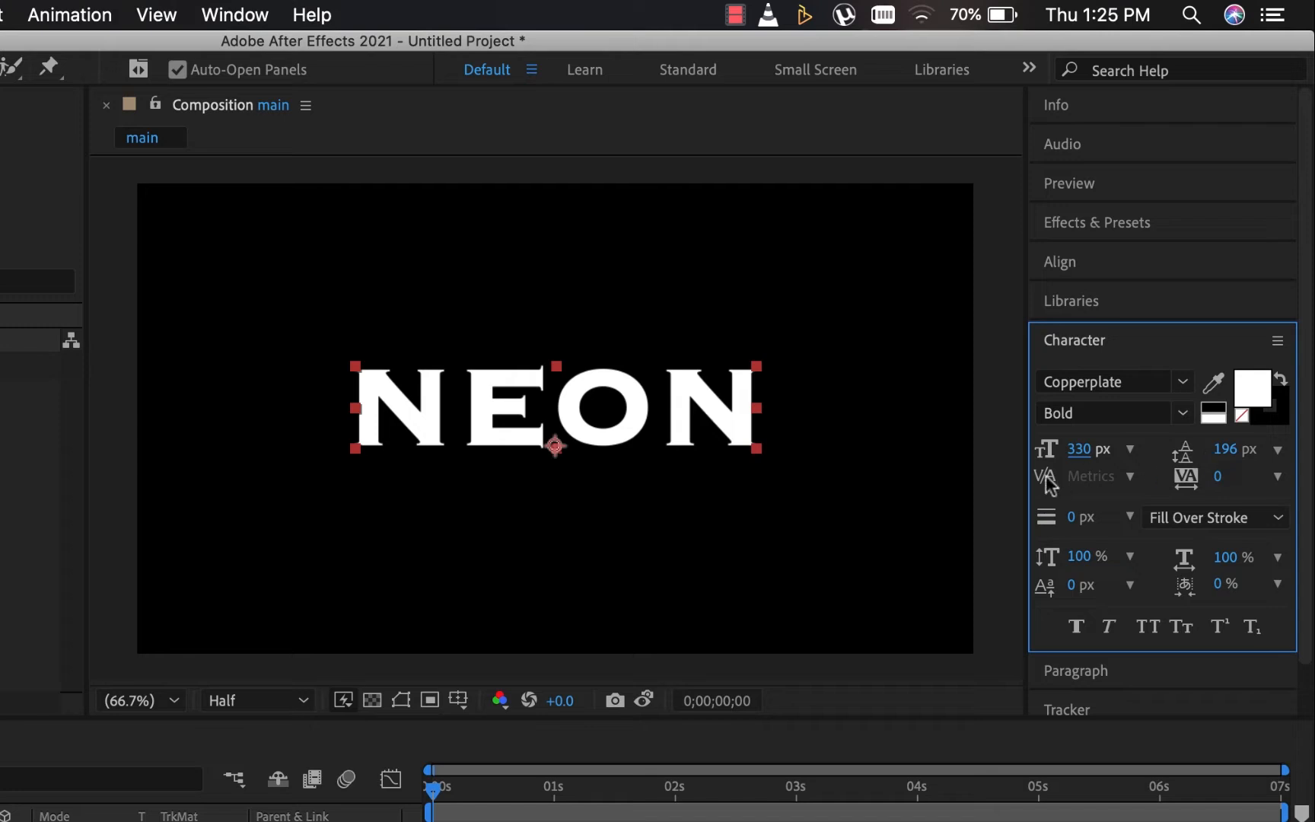
left_click(1097, 269)
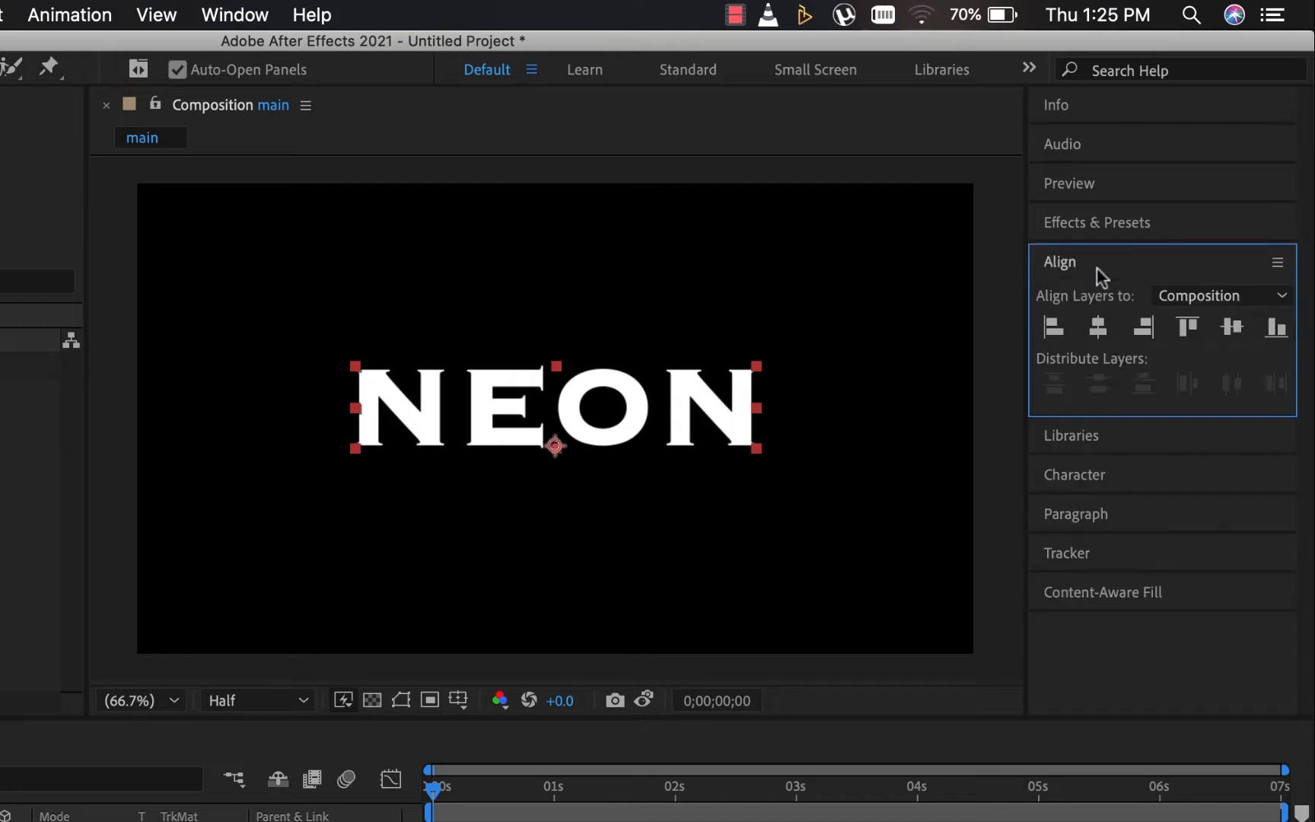
left_click(1233, 328)
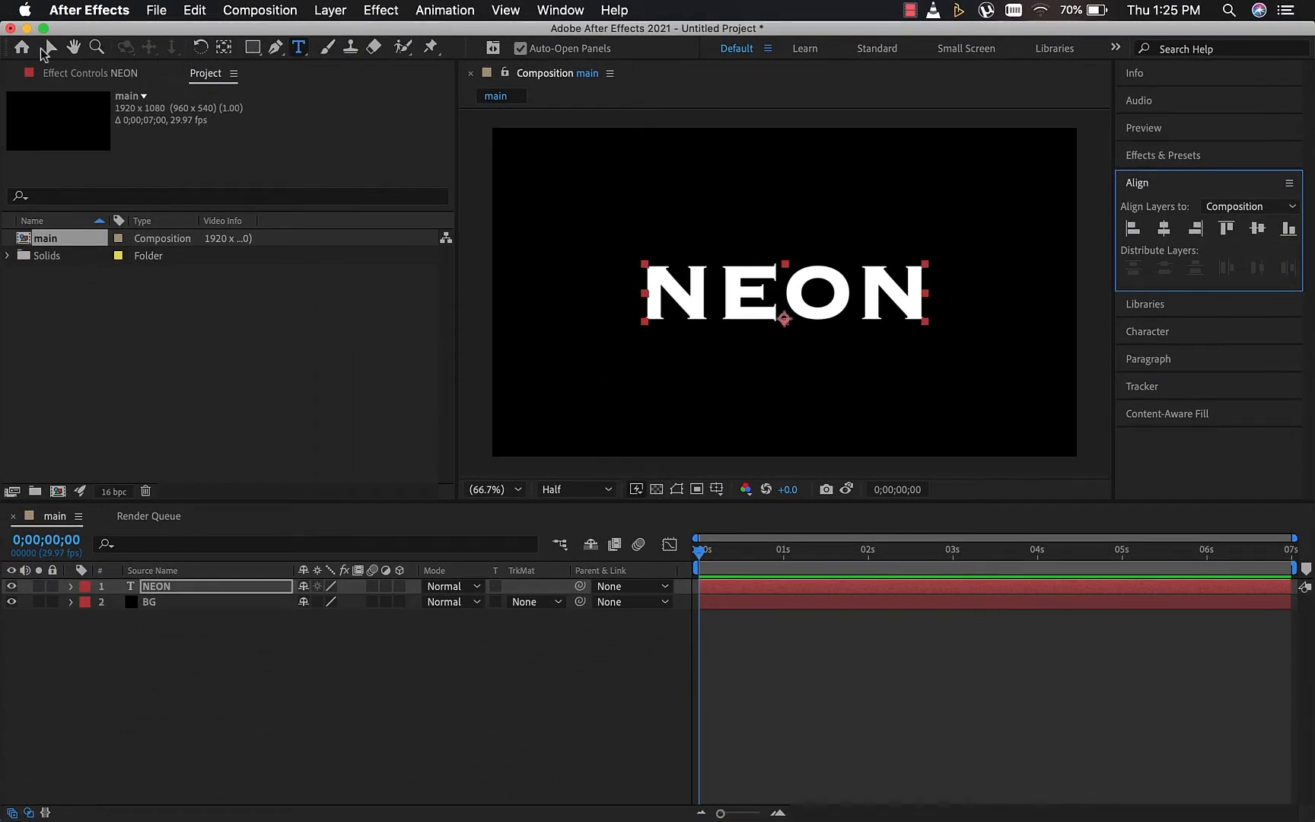
Center the NEON layer's anchor point within its text and return to the Selection tool.
left_click(48, 49)
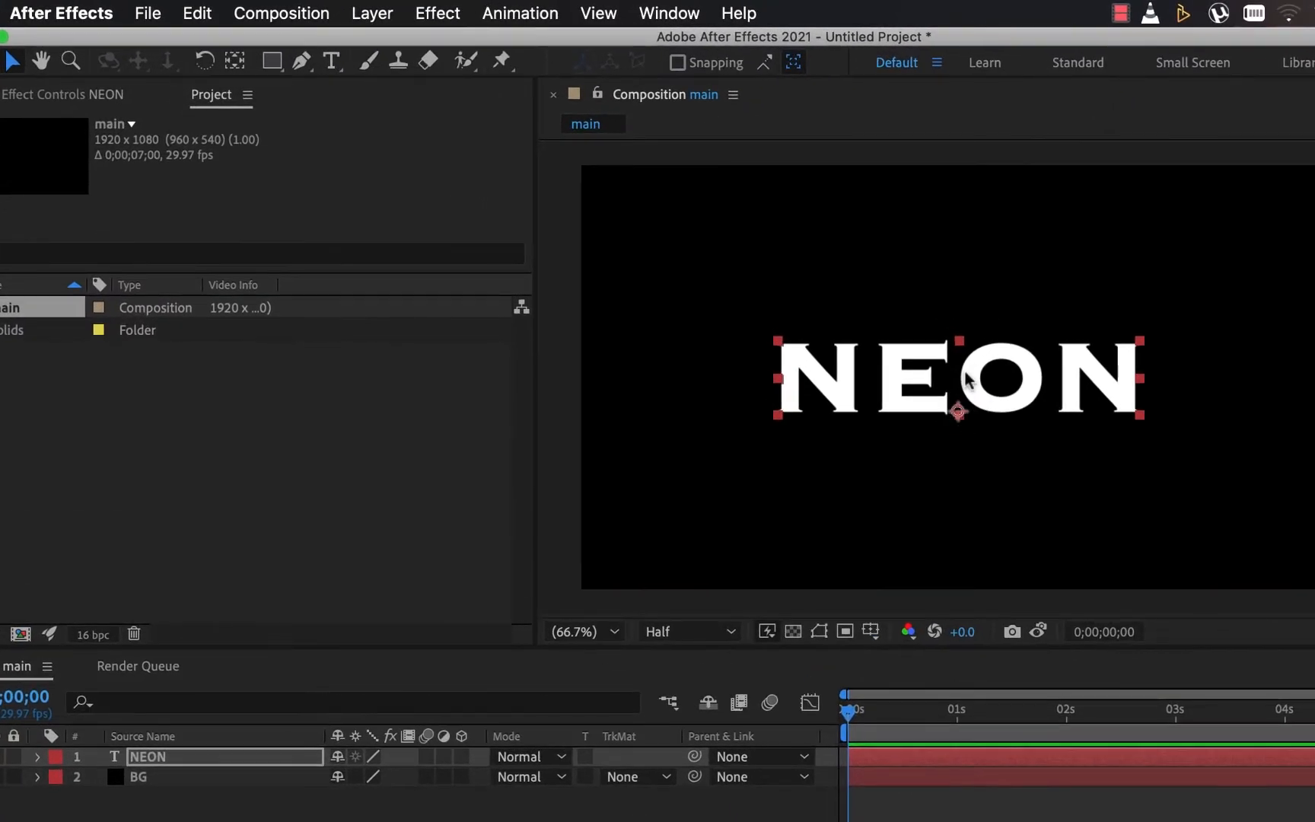
left_click(236, 62)
key("super+alt+Home")
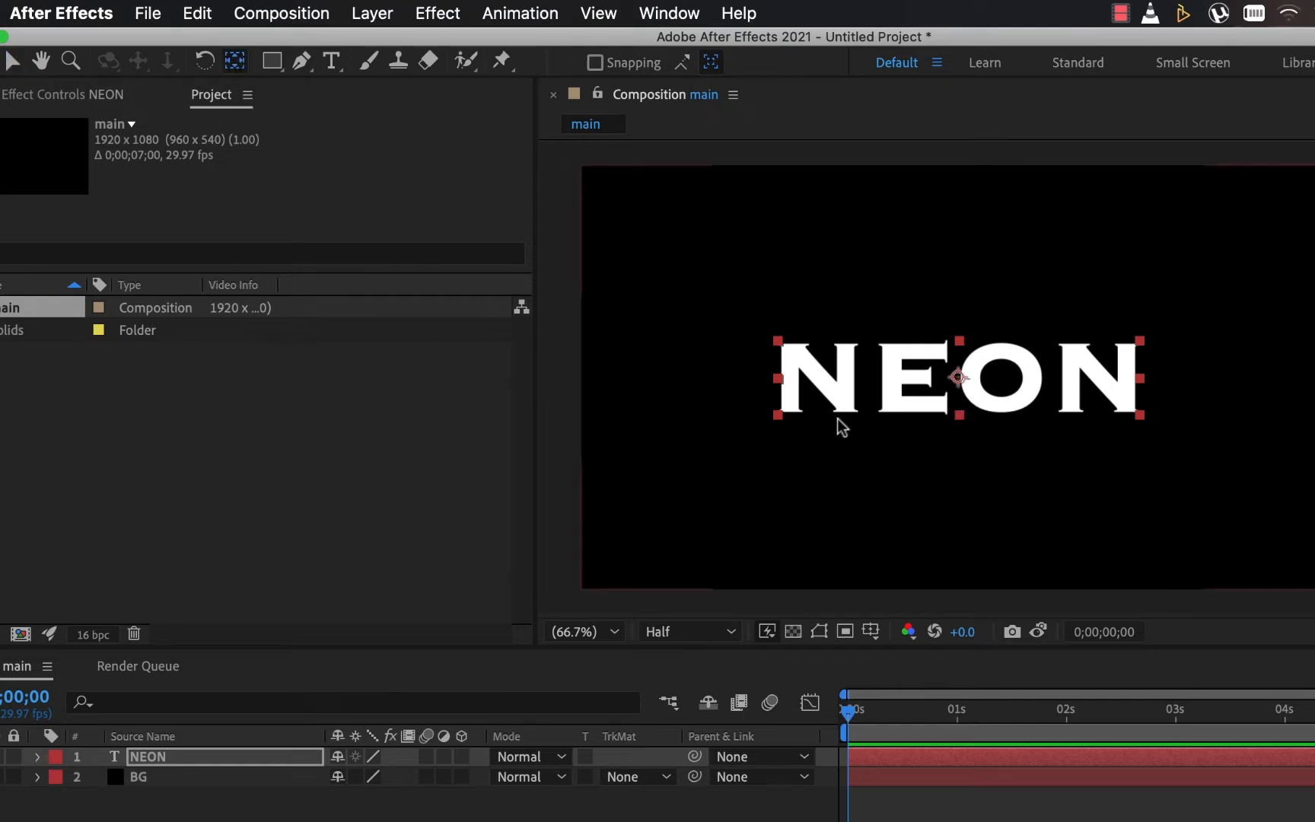
left_click(13, 64)
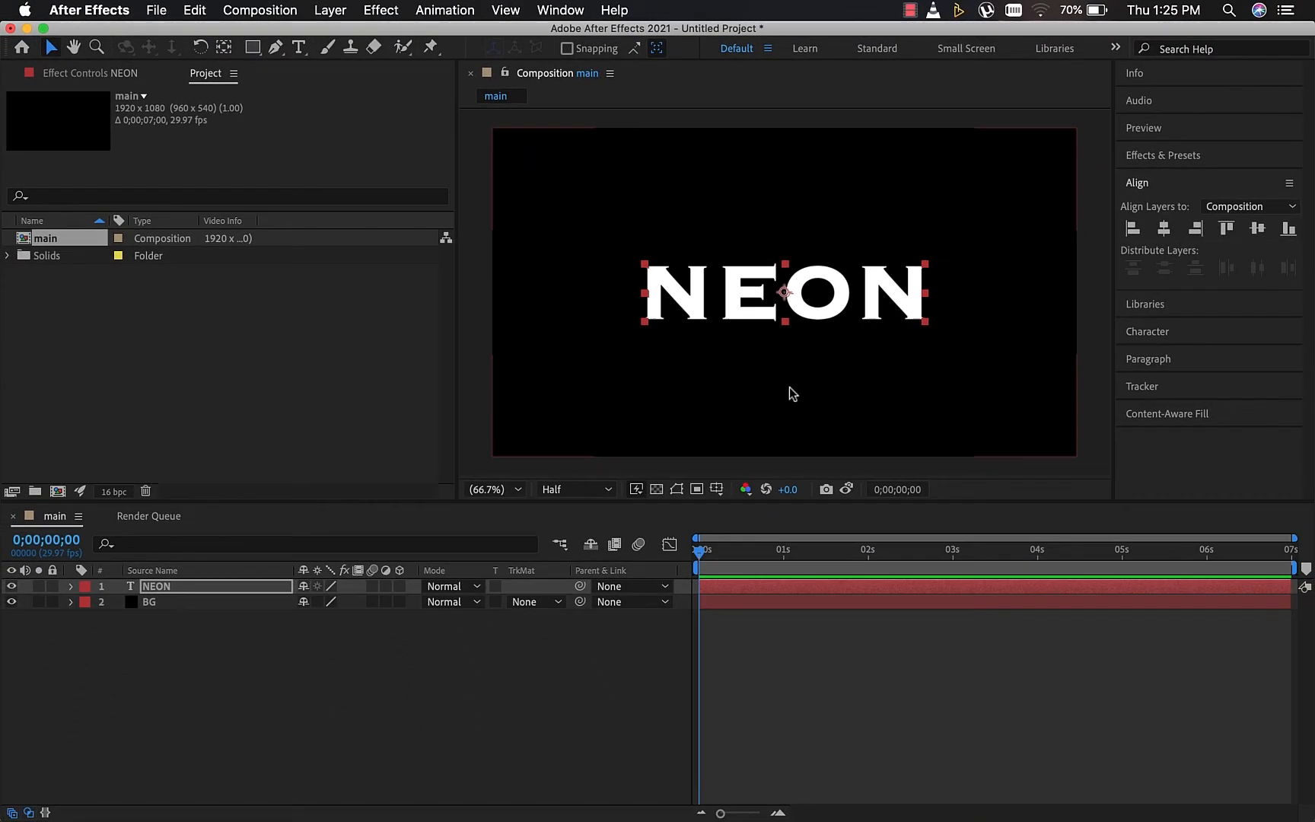
Add a second text layer reading TEXT EFFECT at a font size of 100 px, below NEON.
left_click(299, 46)
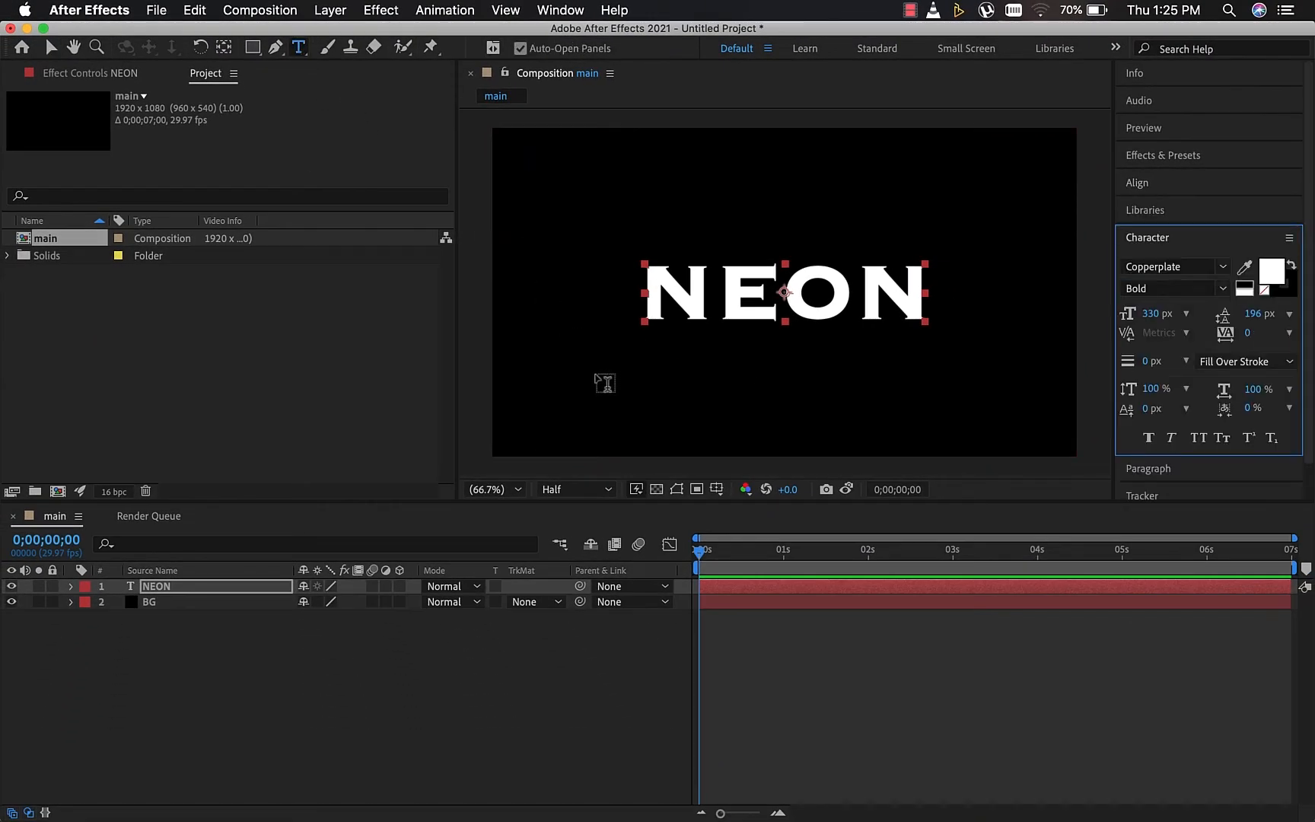
left_click(599, 367)
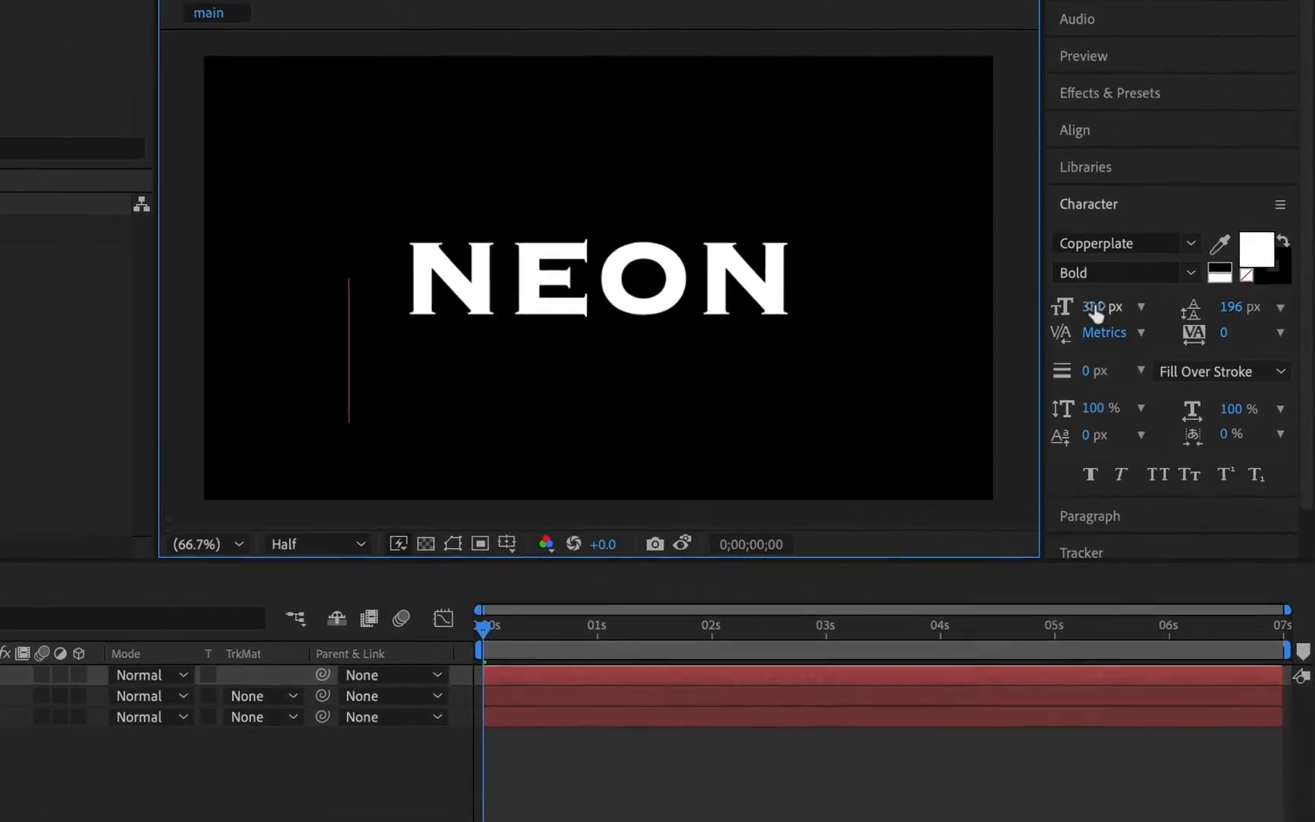
left_click(1142, 312)
type("100")
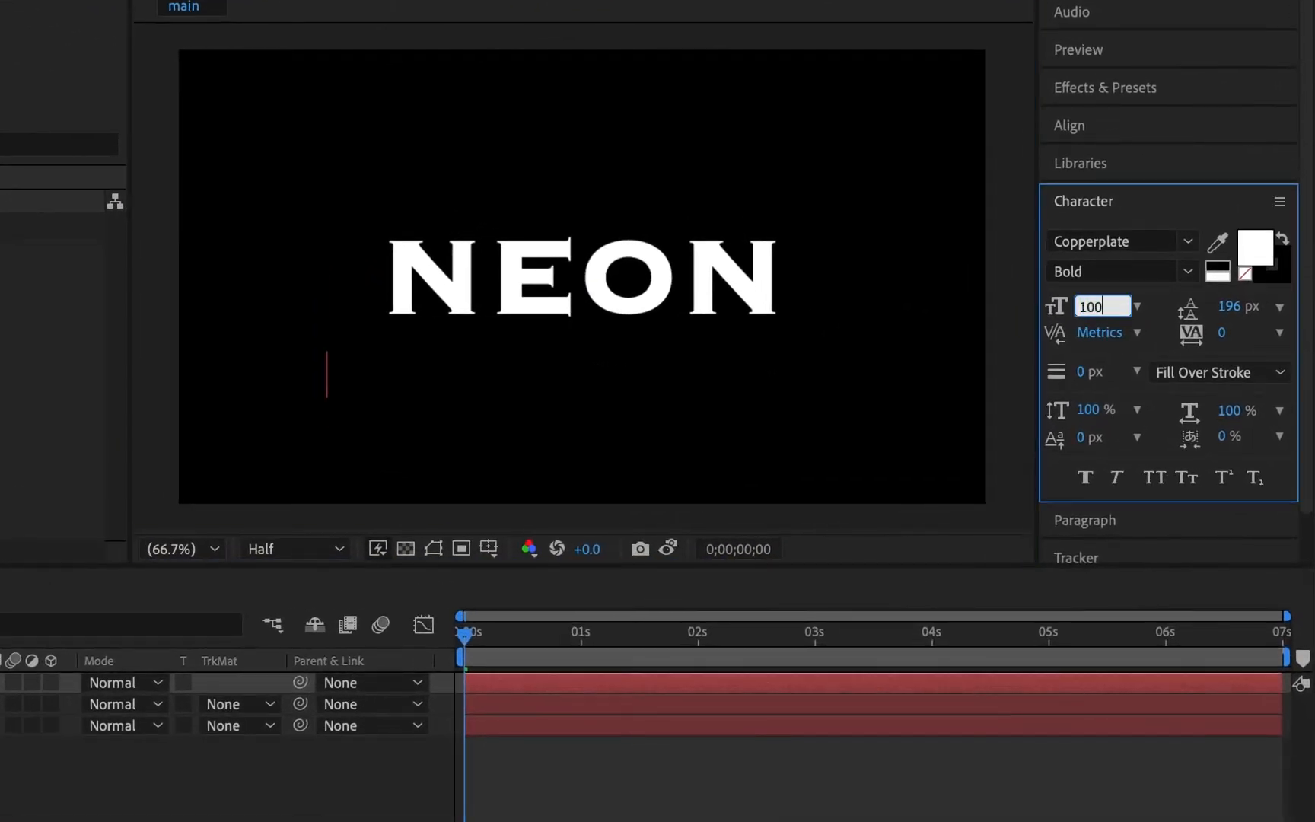
key("Return")
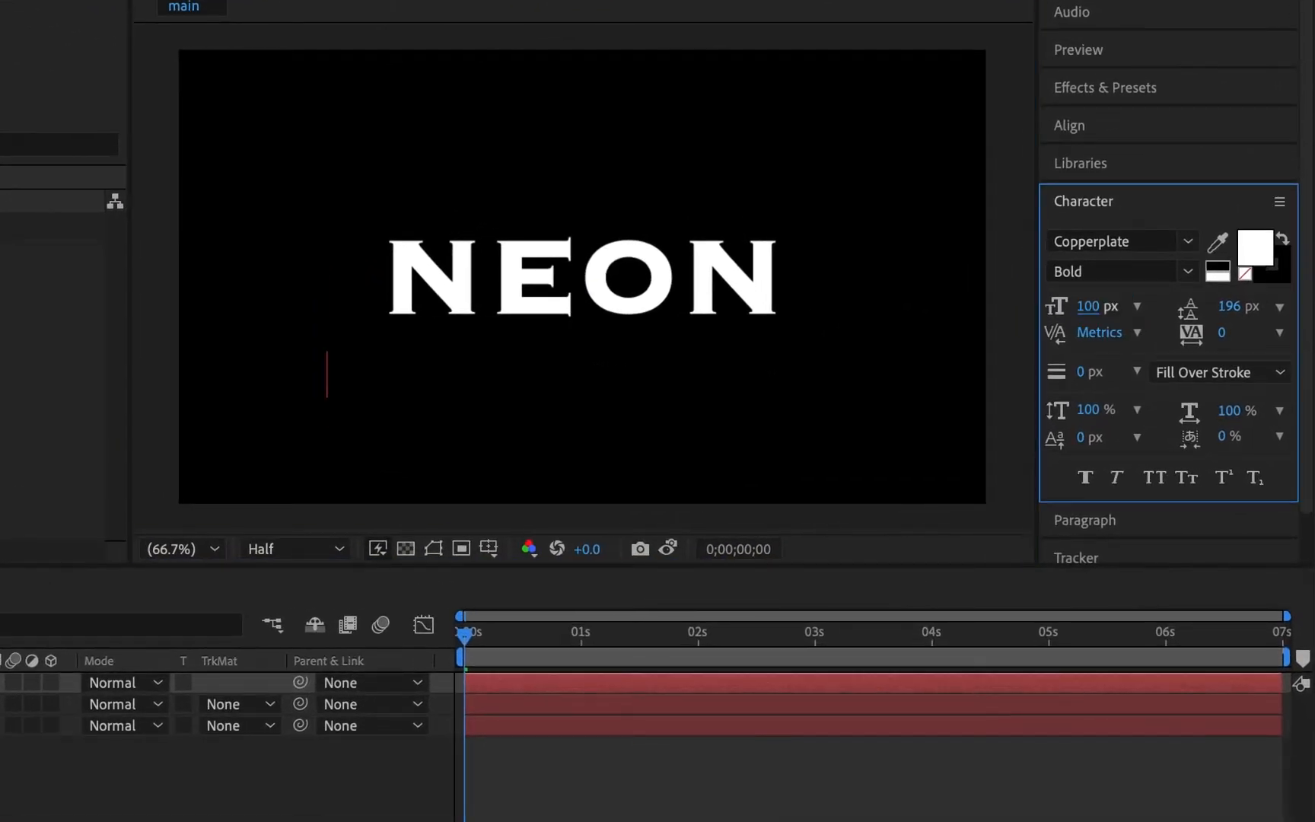
left_click(341, 377)
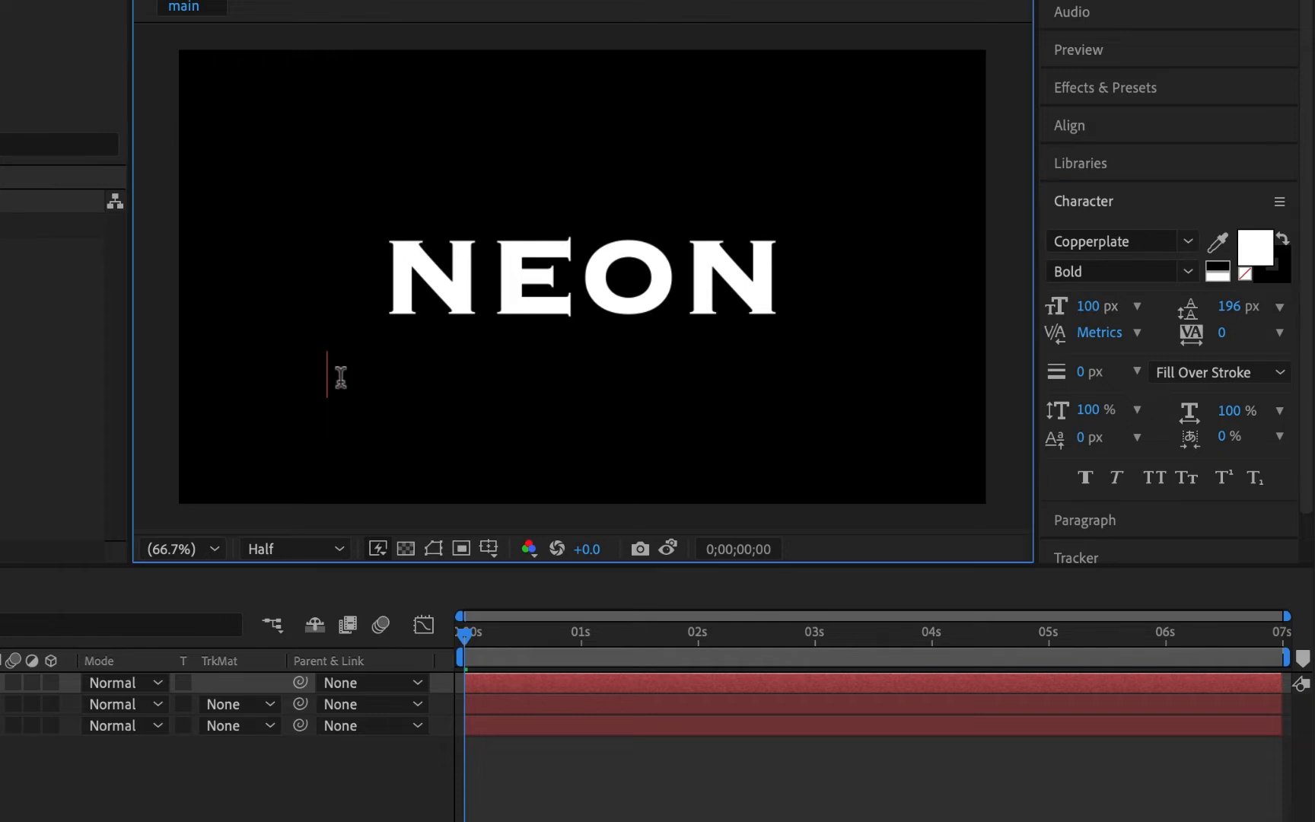
type("TEXT EFFECT")
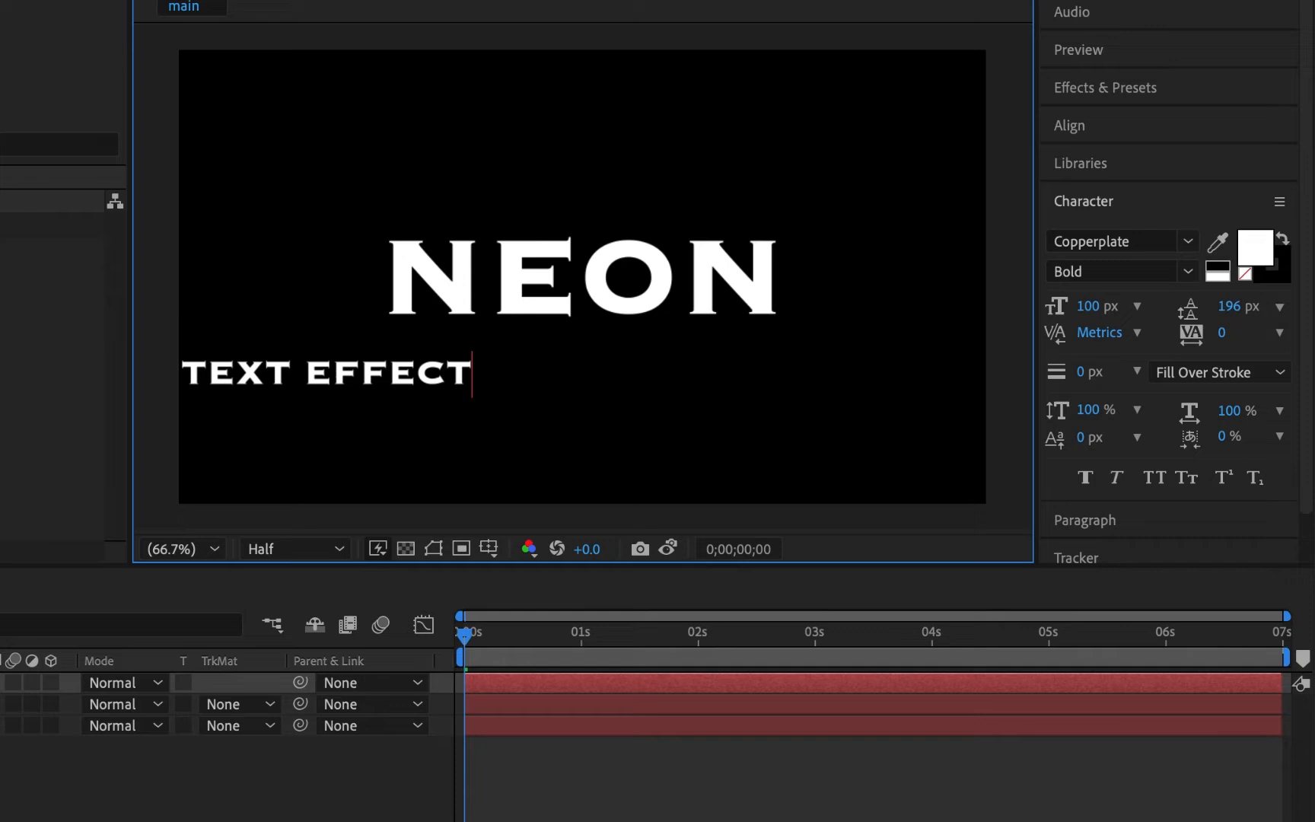
key("Escape")
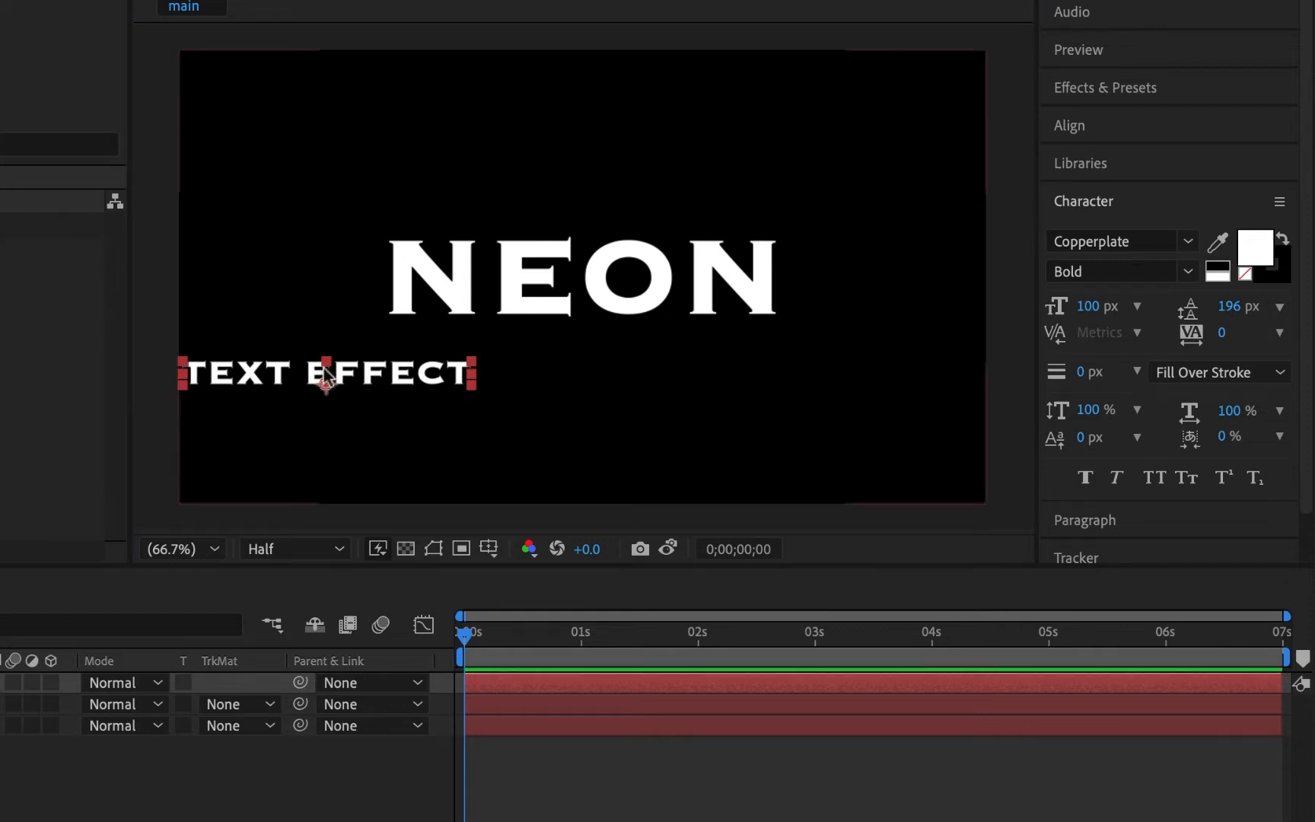
Move the TEXT EFFECT layer directly beneath NEON and center it horizontally in the composition.
left_click(335, 367)
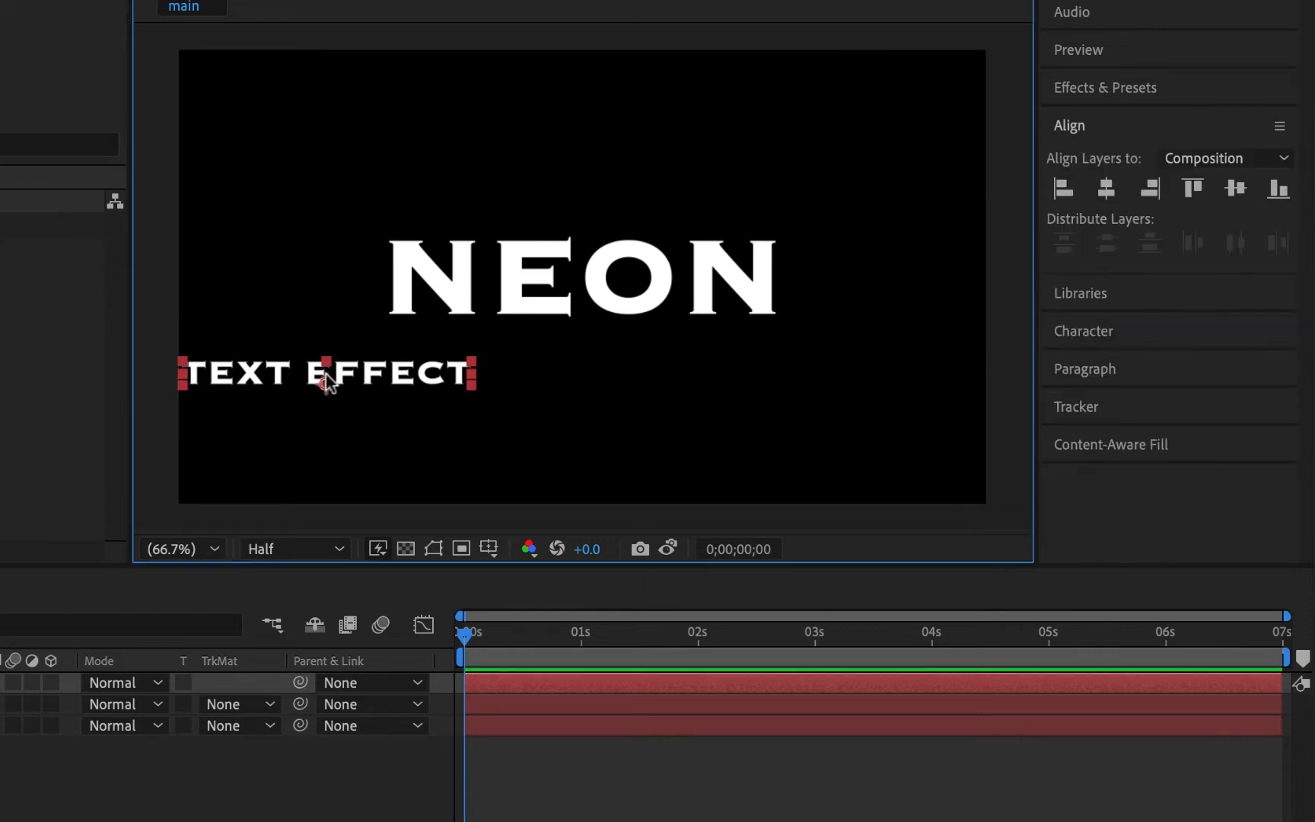
left_click_drag(326, 380, 572, 358)
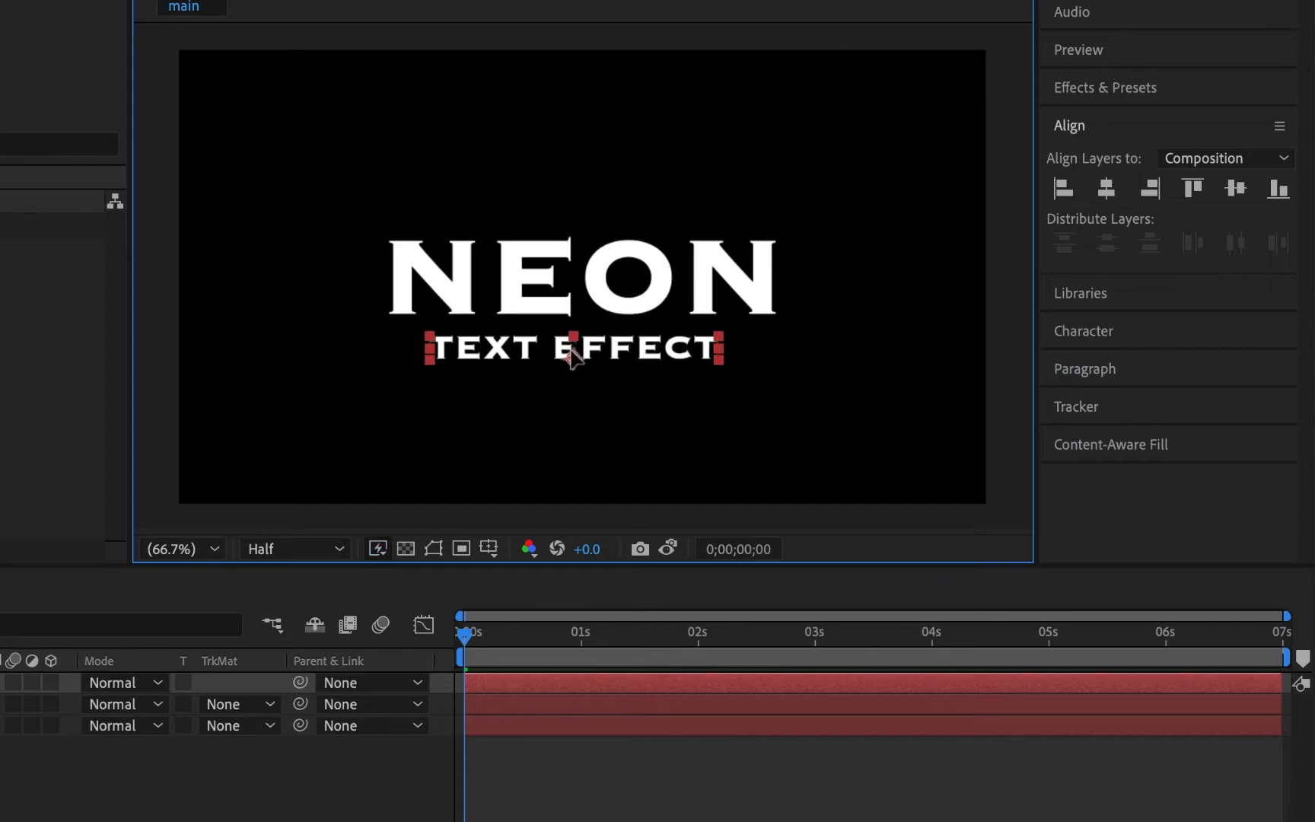
left_click(1076, 126)
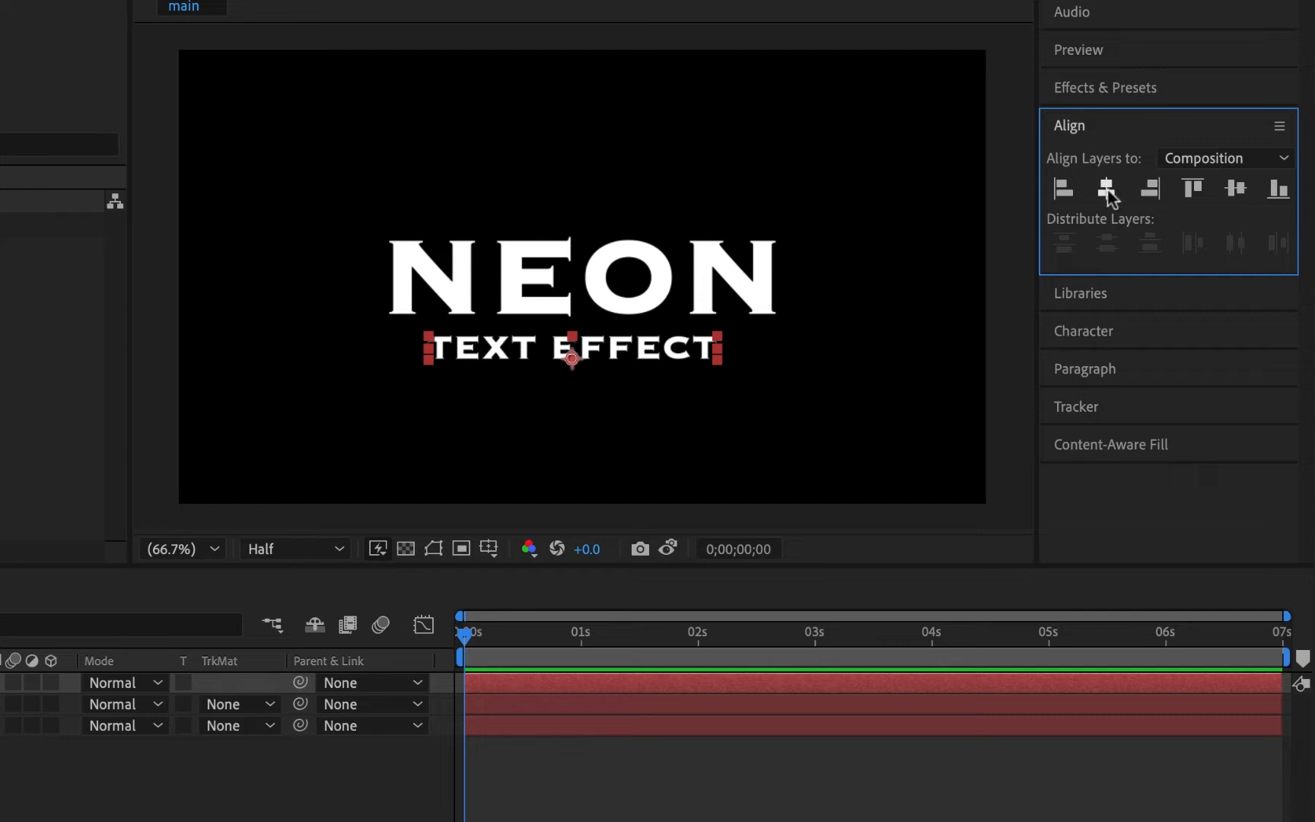
left_click(1107, 190)
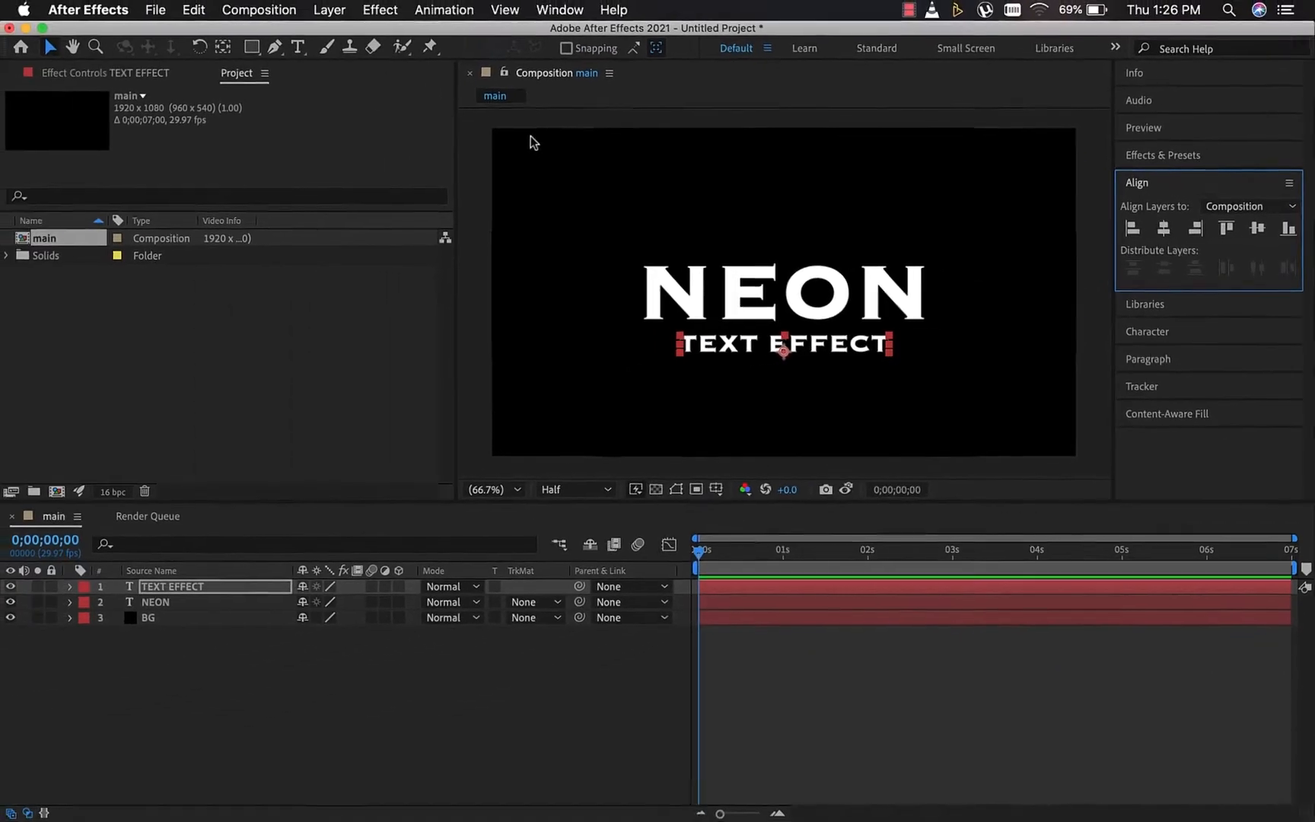
Center the TEXT EFFECT layer's anchor point within its text and set its font size to 63 px.
left_click(223, 48)
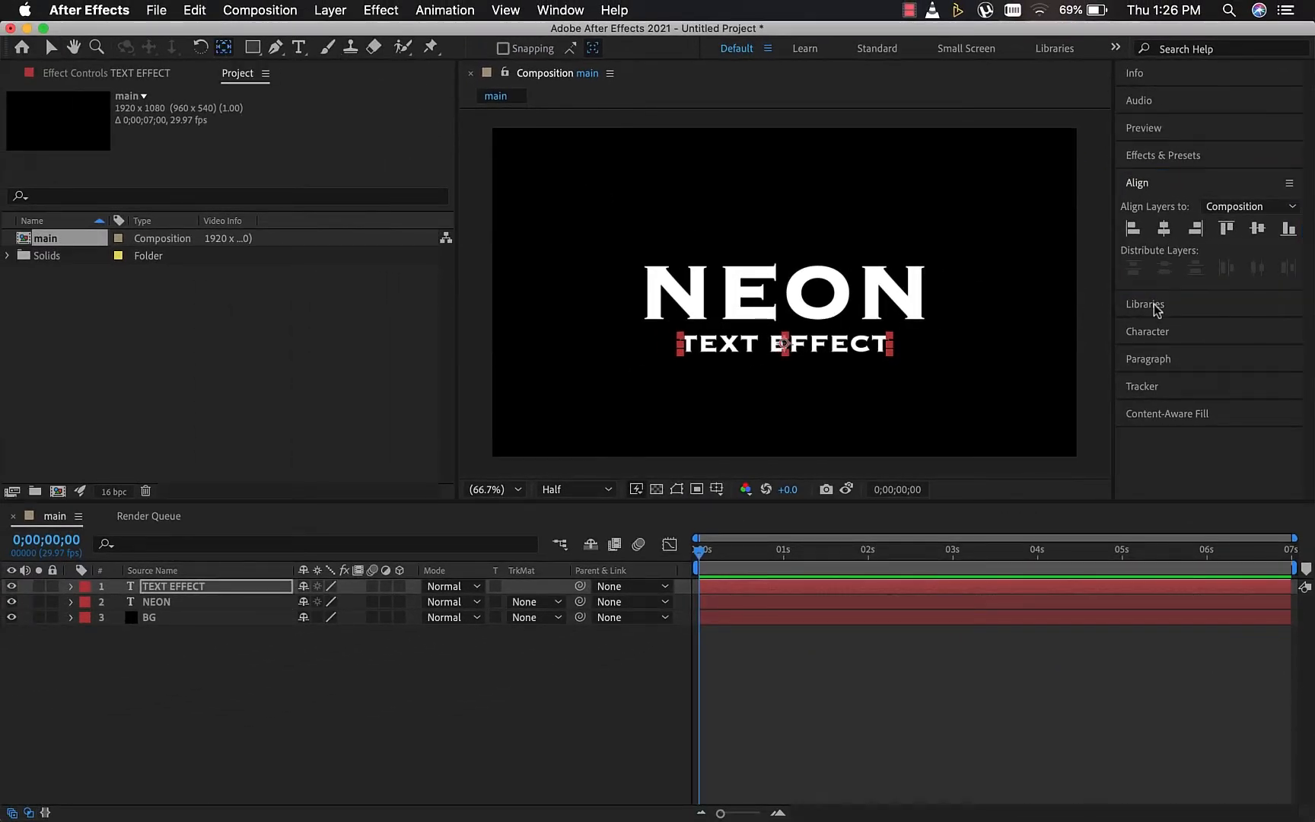
left_click(1149, 333)
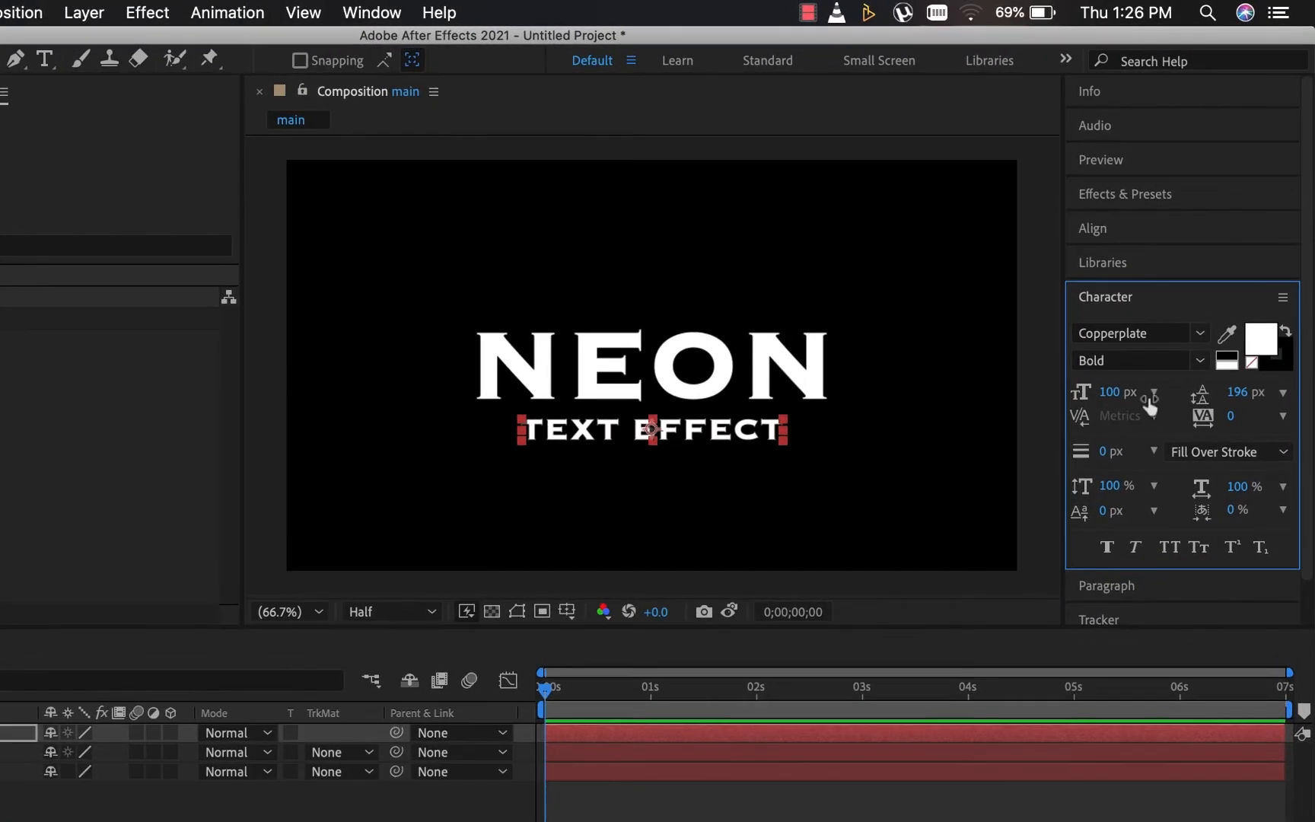
left_click_drag(1135, 348, 1074, 397)
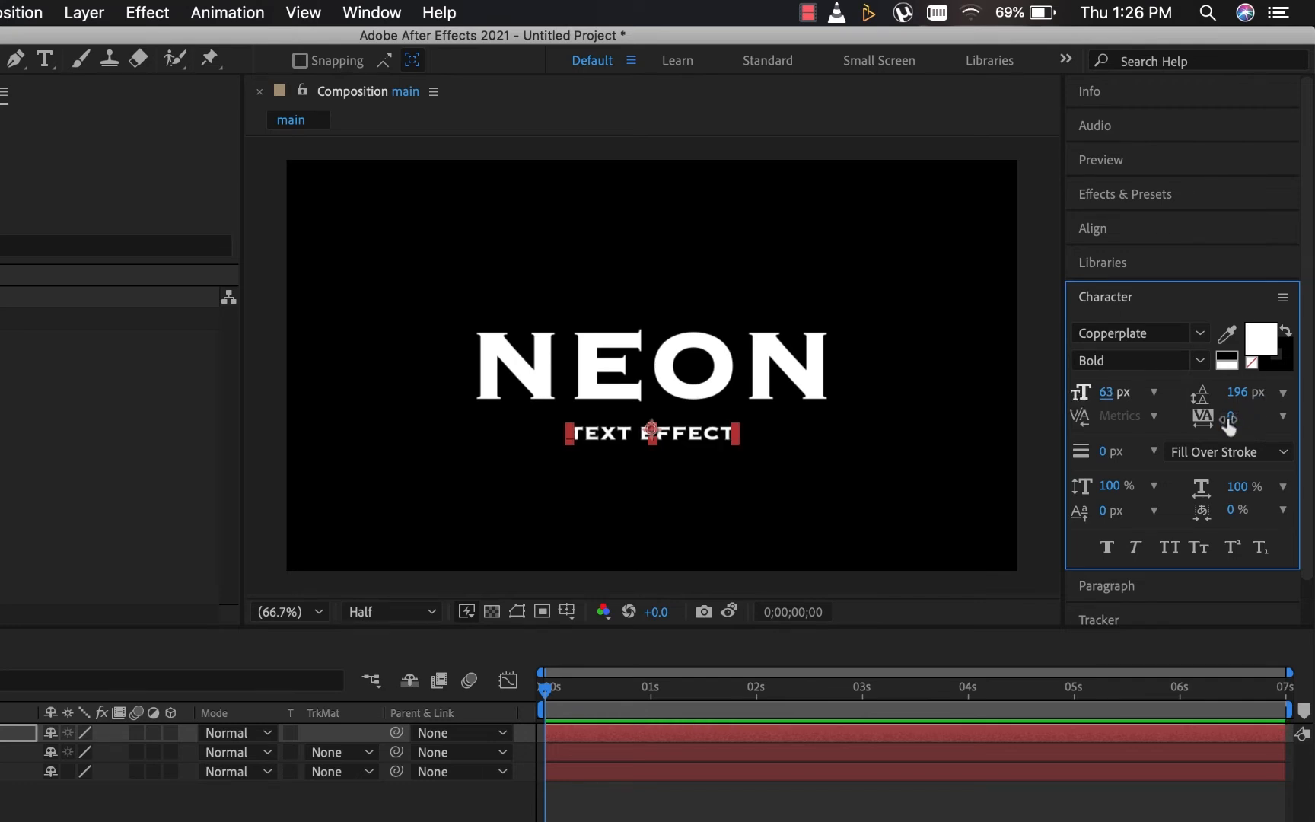
Set the TEXT EFFECT text's tracking to 675 so it spans nearly the width of NEON.
left_click_drag(1229, 420, 1310, 415)
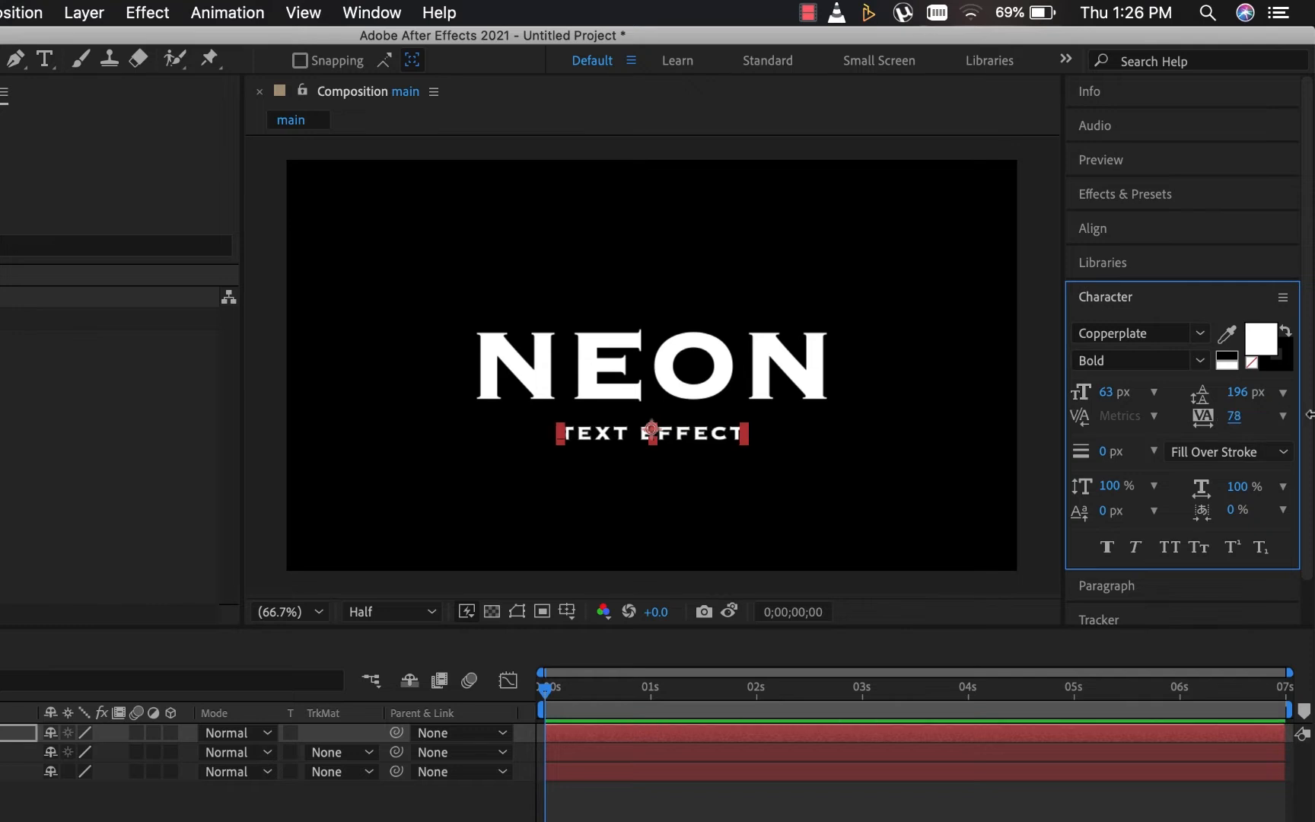
left_click(1234, 416)
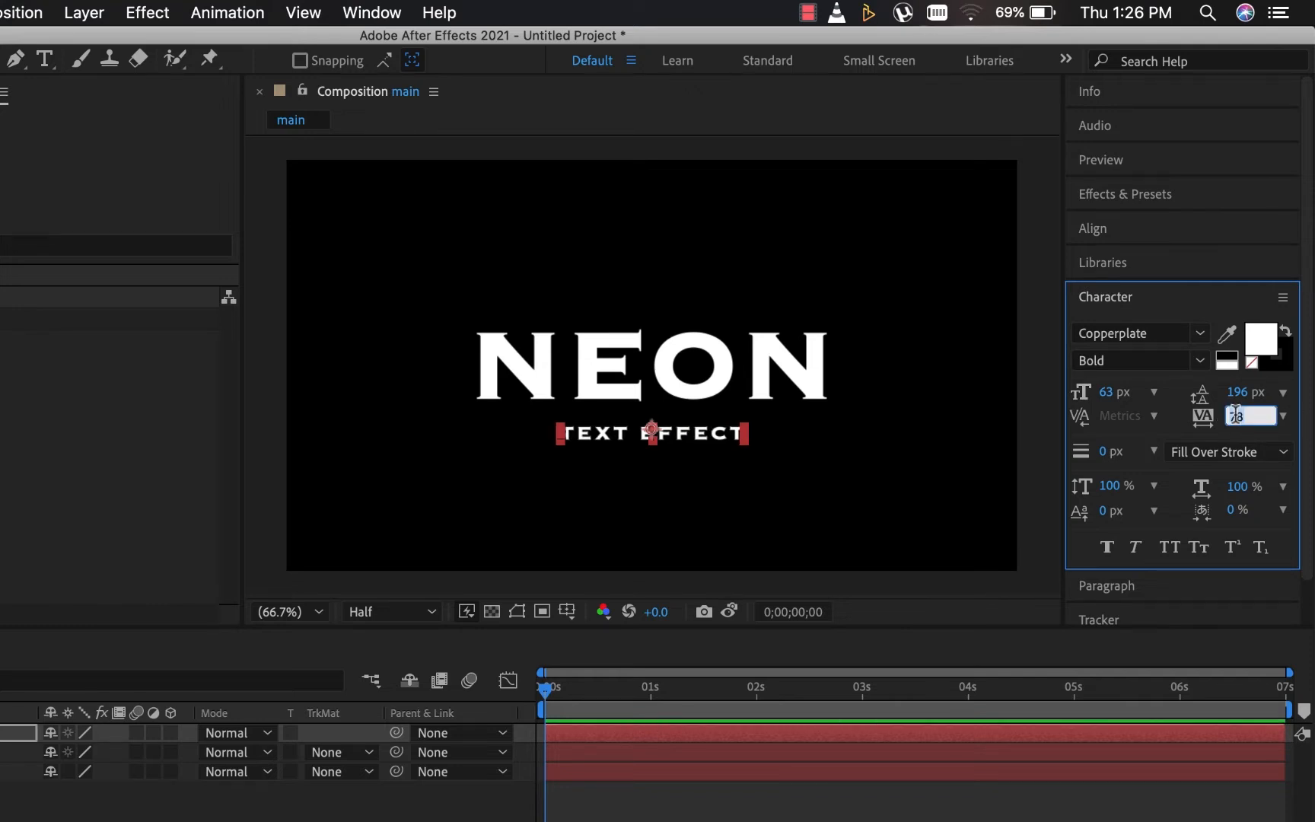
type("600")
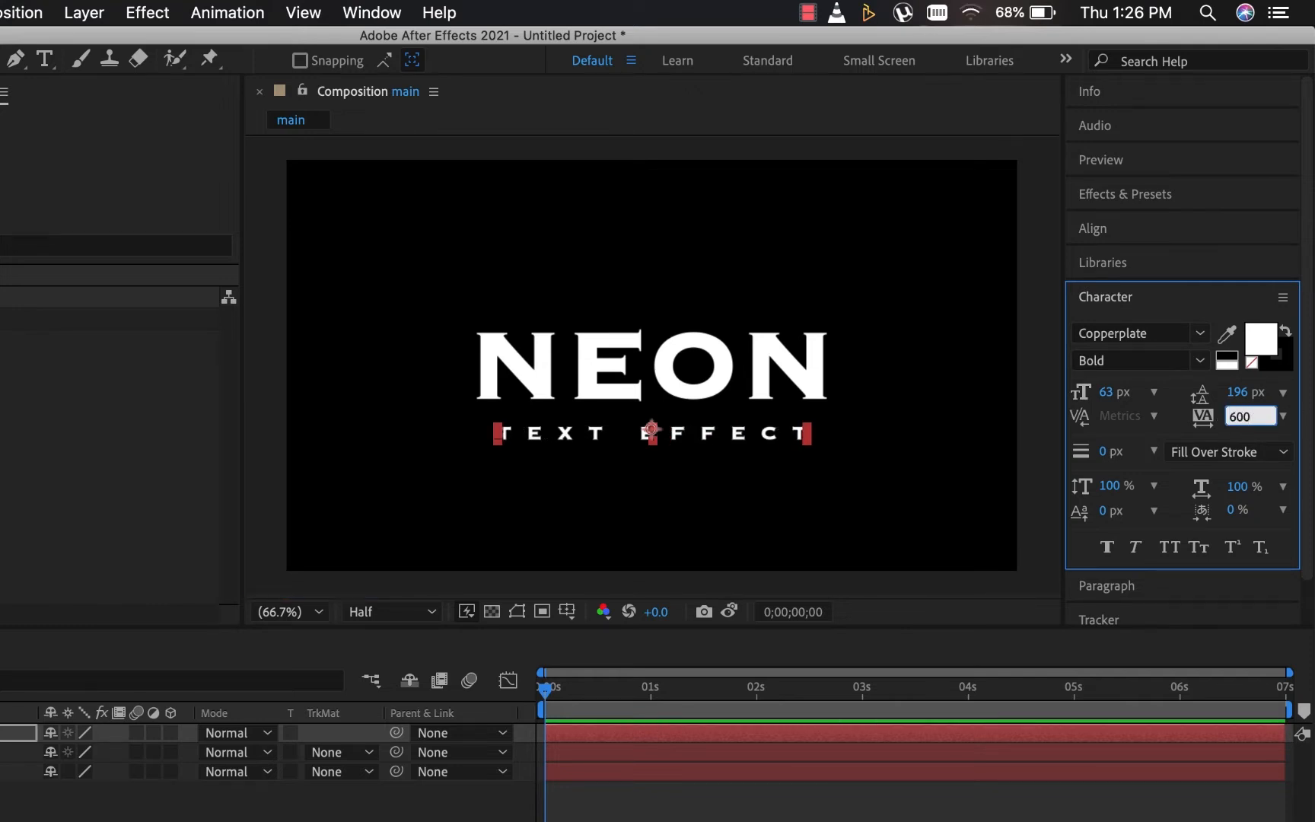
key("Return")
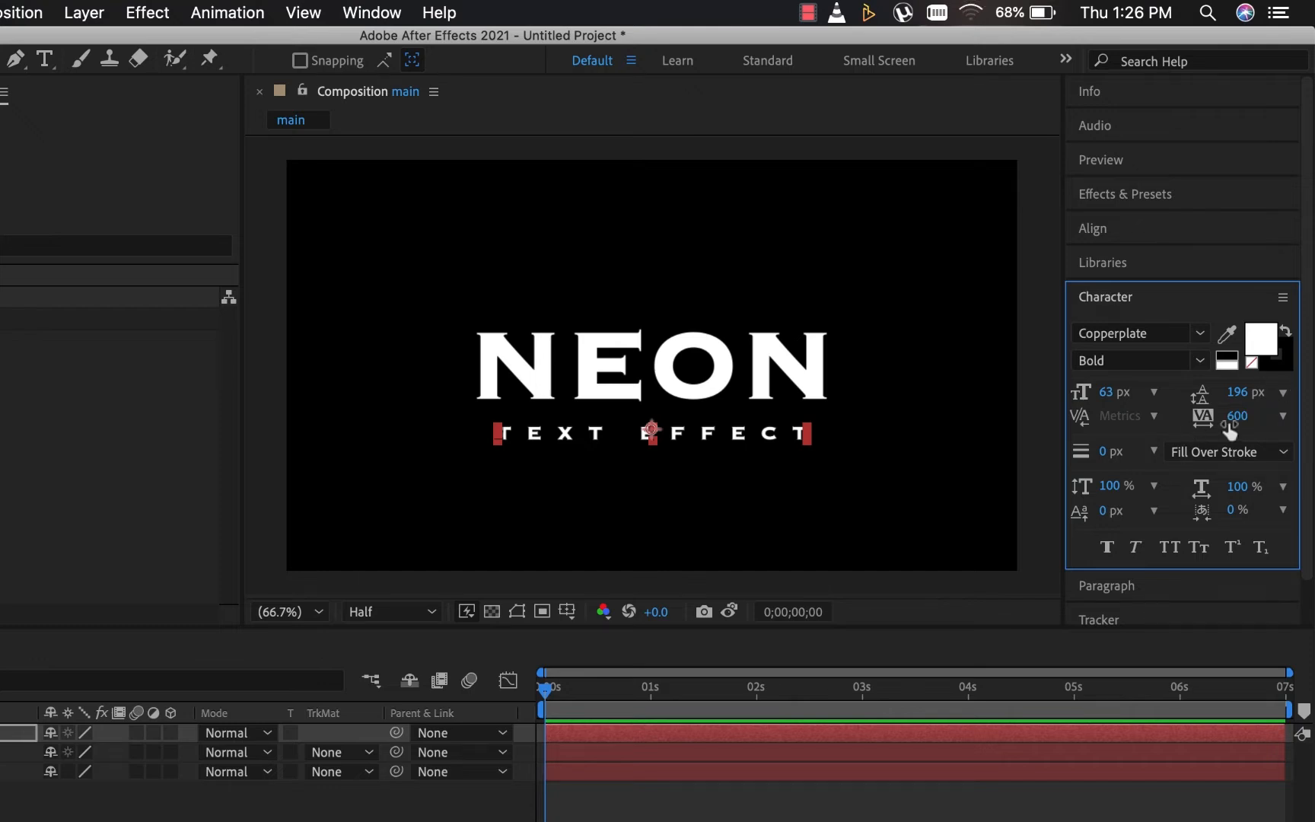
left_click_drag(1234, 415, 1310, 410)
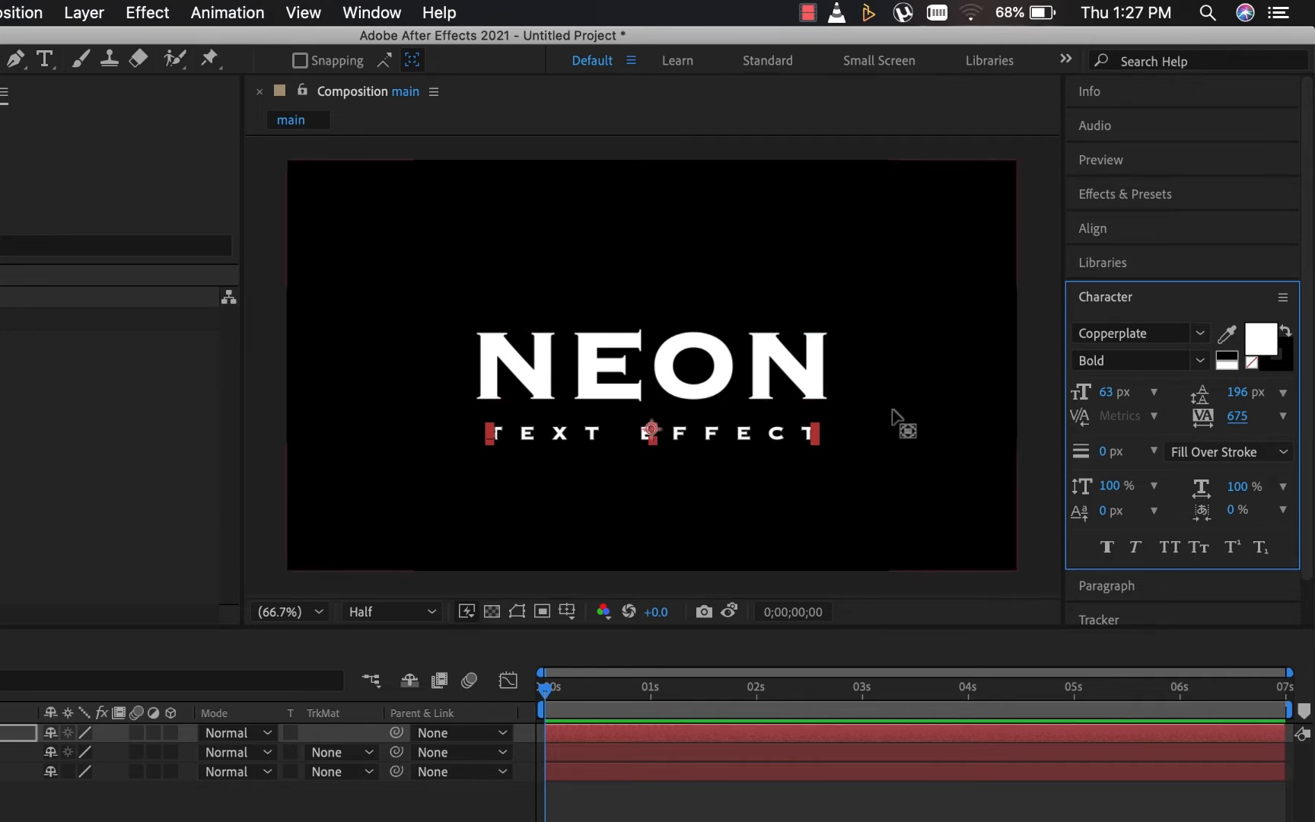
Move the TEXT EFFECT layer up so it sits close beneath NEON, then deselect it.
left_click(1093, 228)
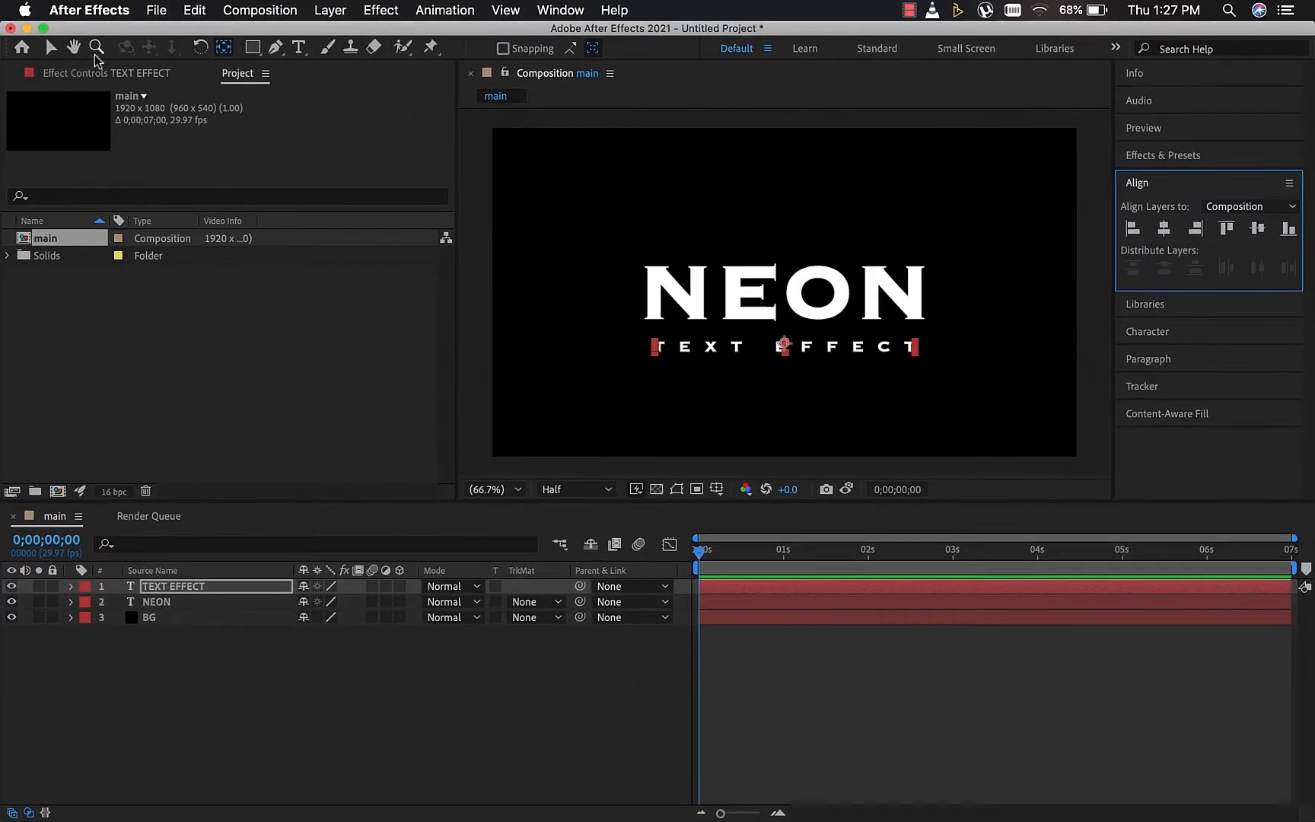
left_click(50, 48)
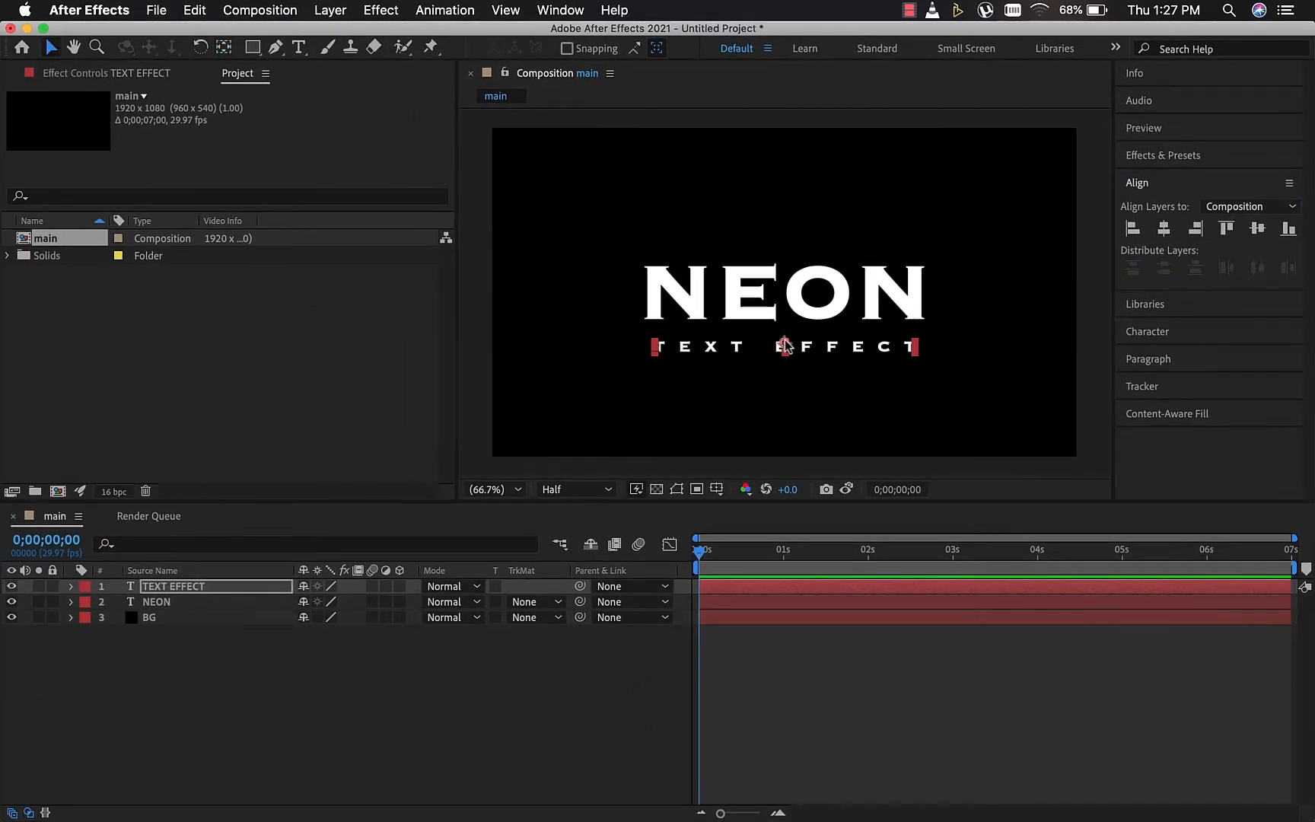
left_click_drag(784, 340, 784, 331)
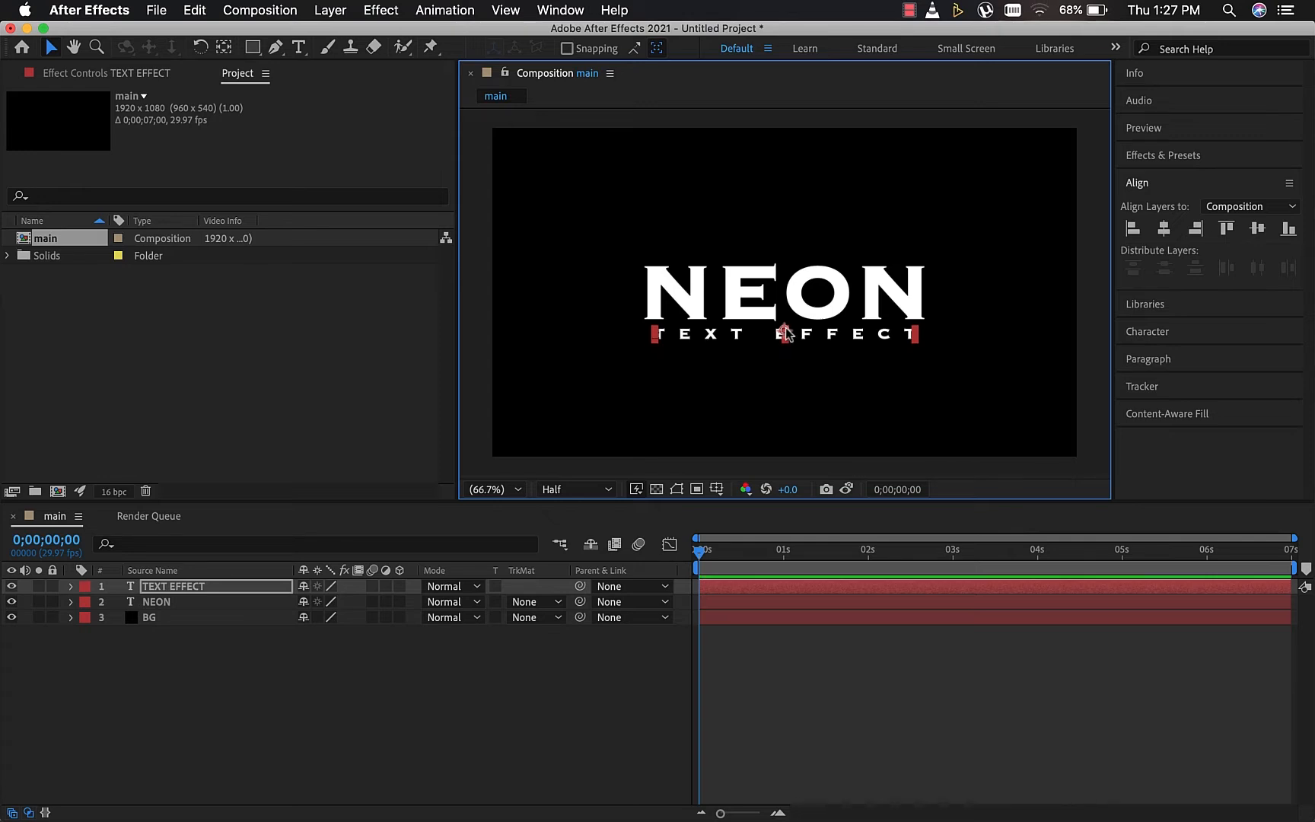
left_click(167, 644)
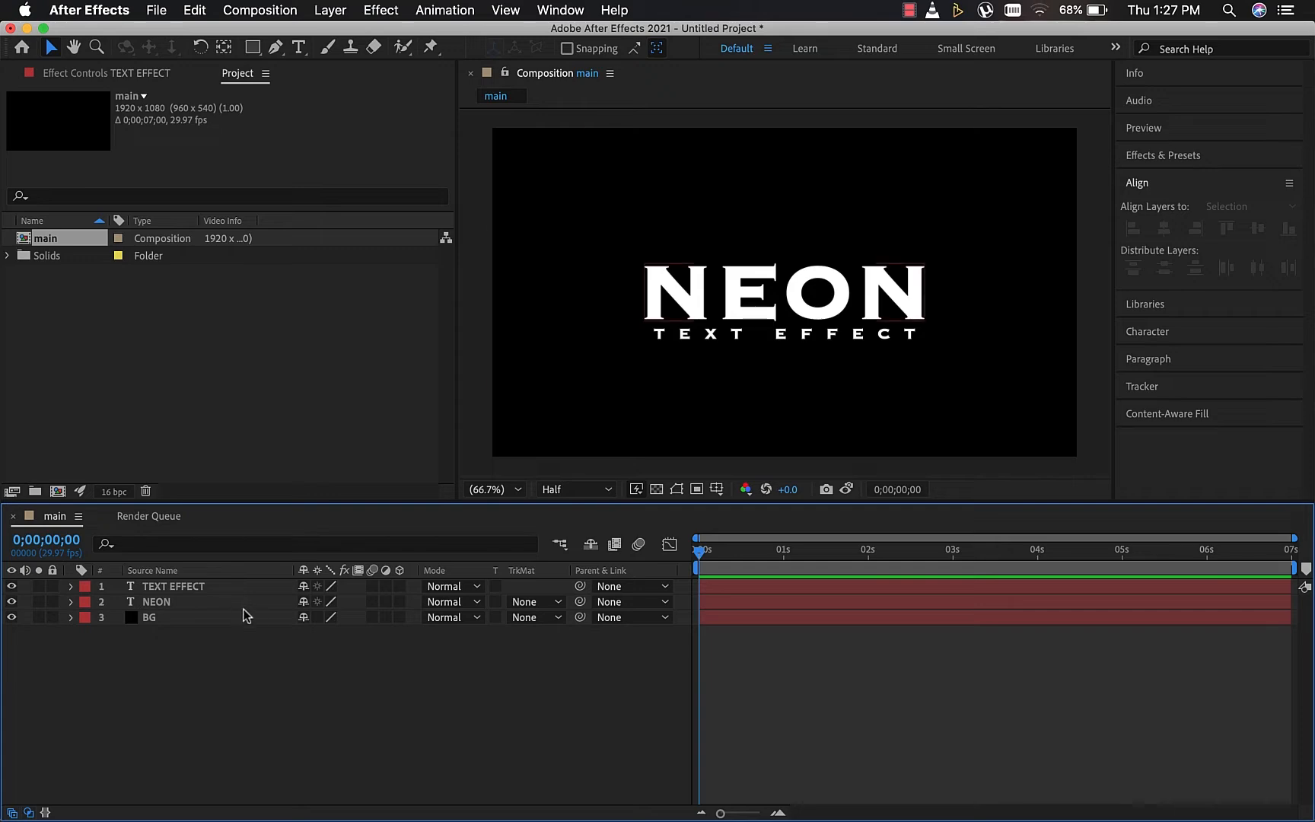
Create a shape outline layer from the NEON text layer.
left_click(172, 586)
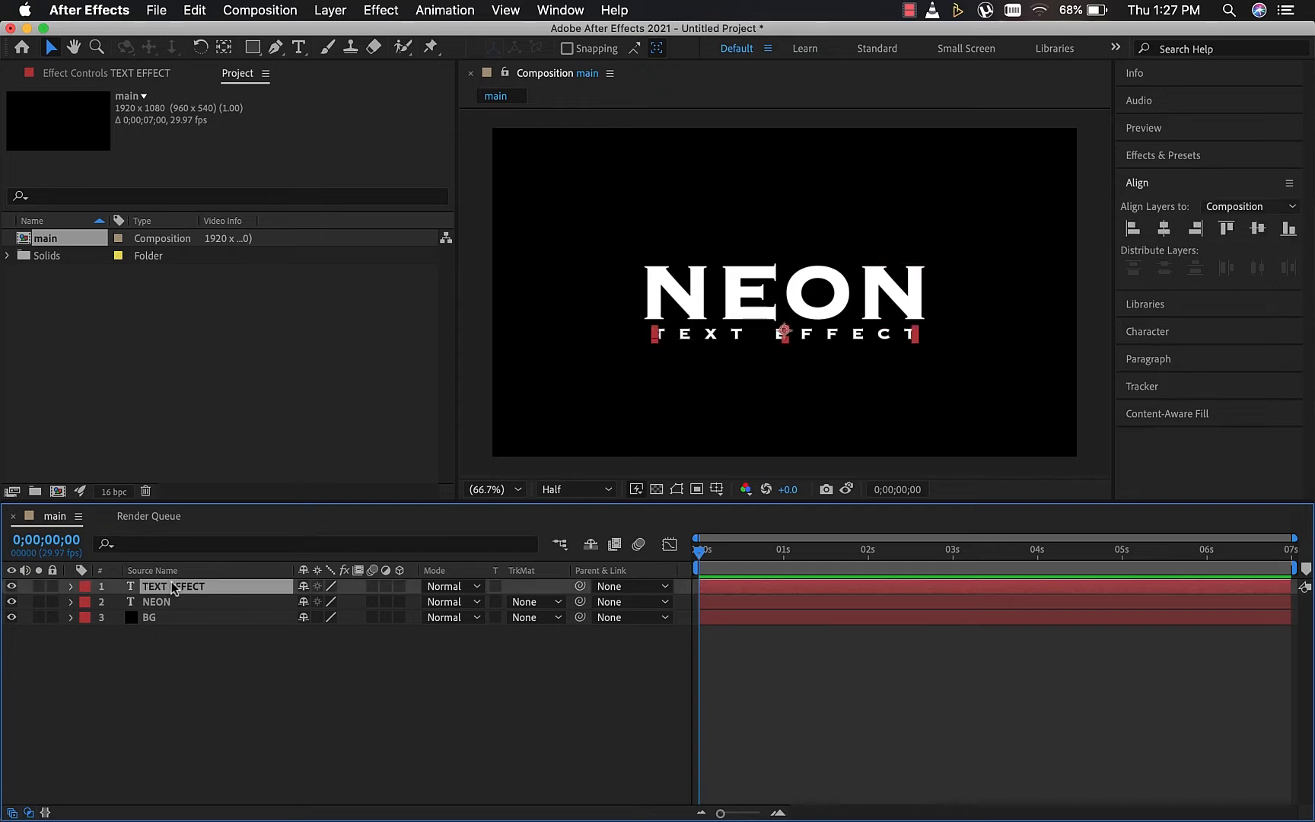
left_click(169, 601)
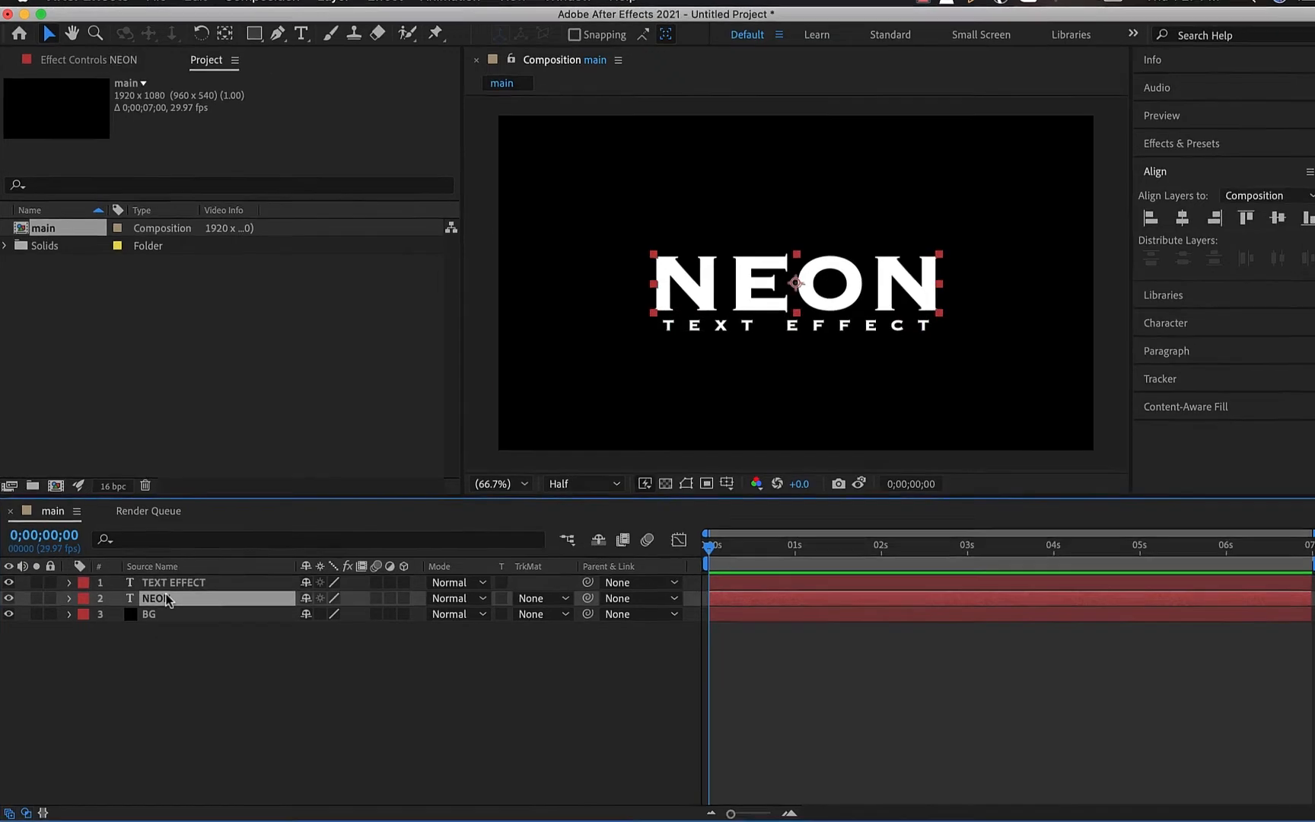
right_click(167, 601)
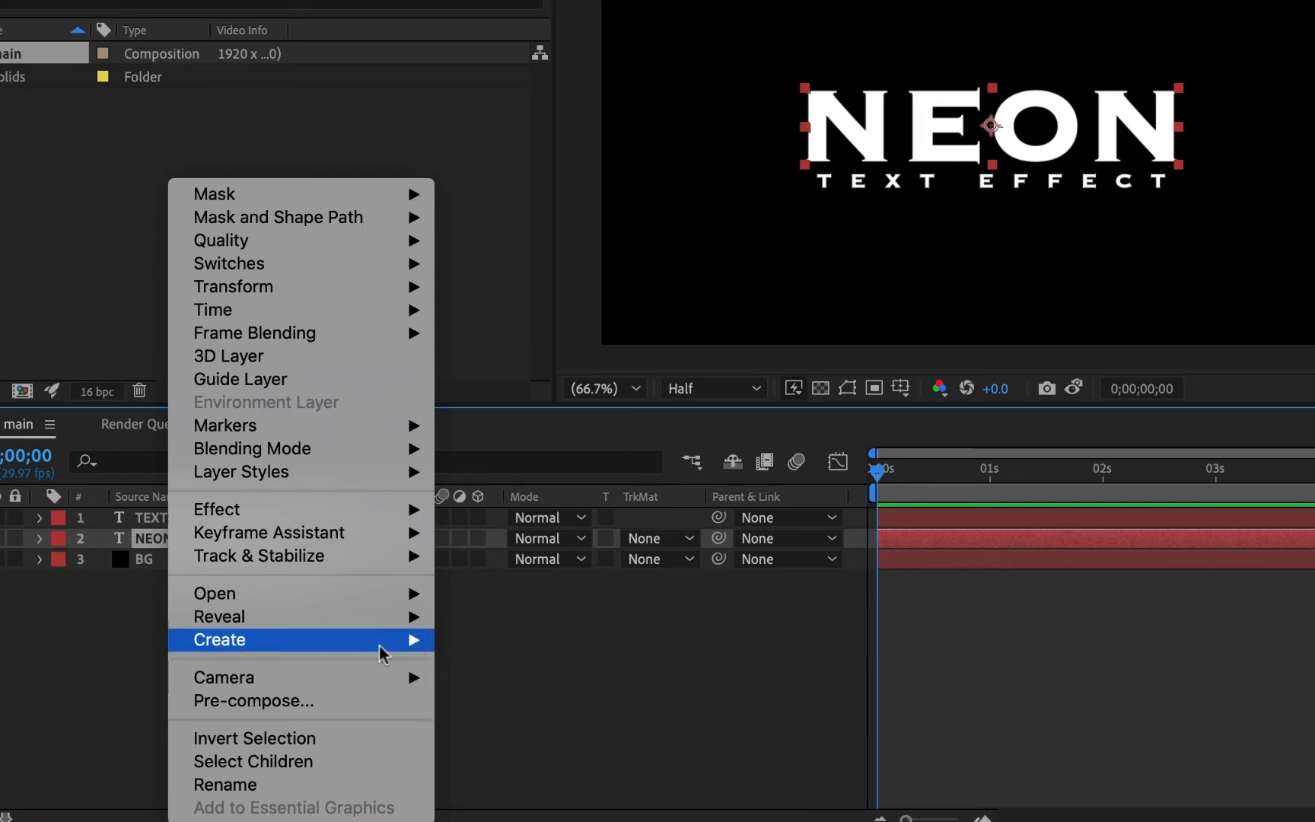
mouse_move(383, 641)
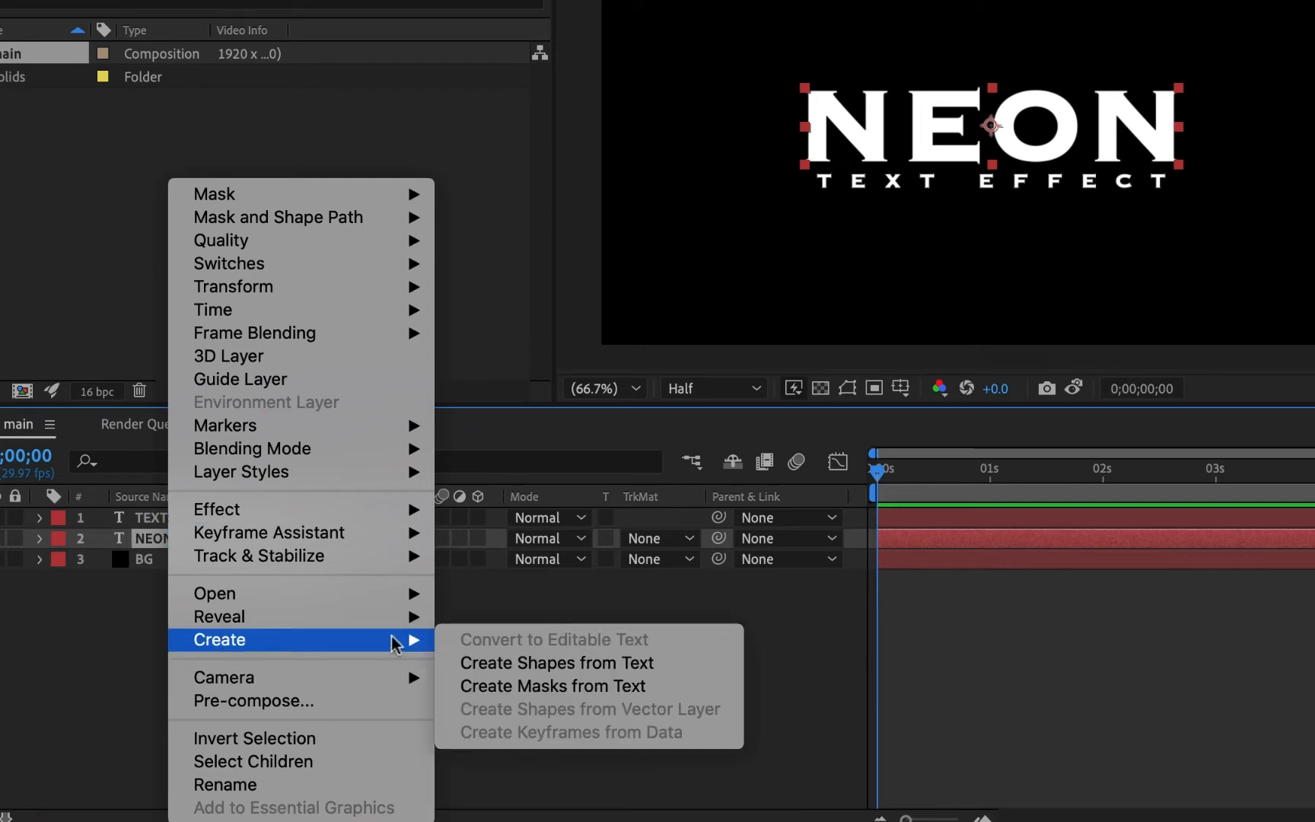
left_click(508, 663)
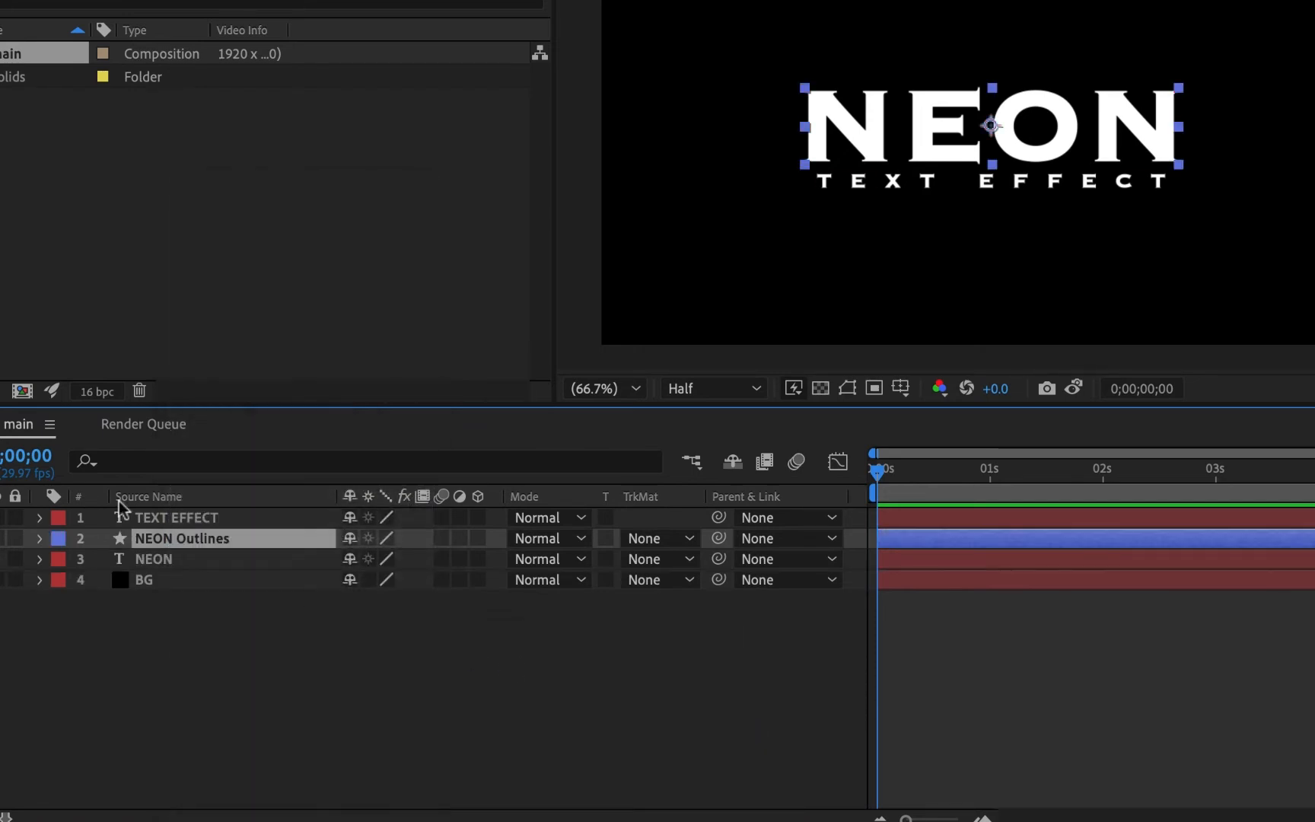
Create a shape outline layer from the TEXT EFFECT text layer.
left_click(150, 516)
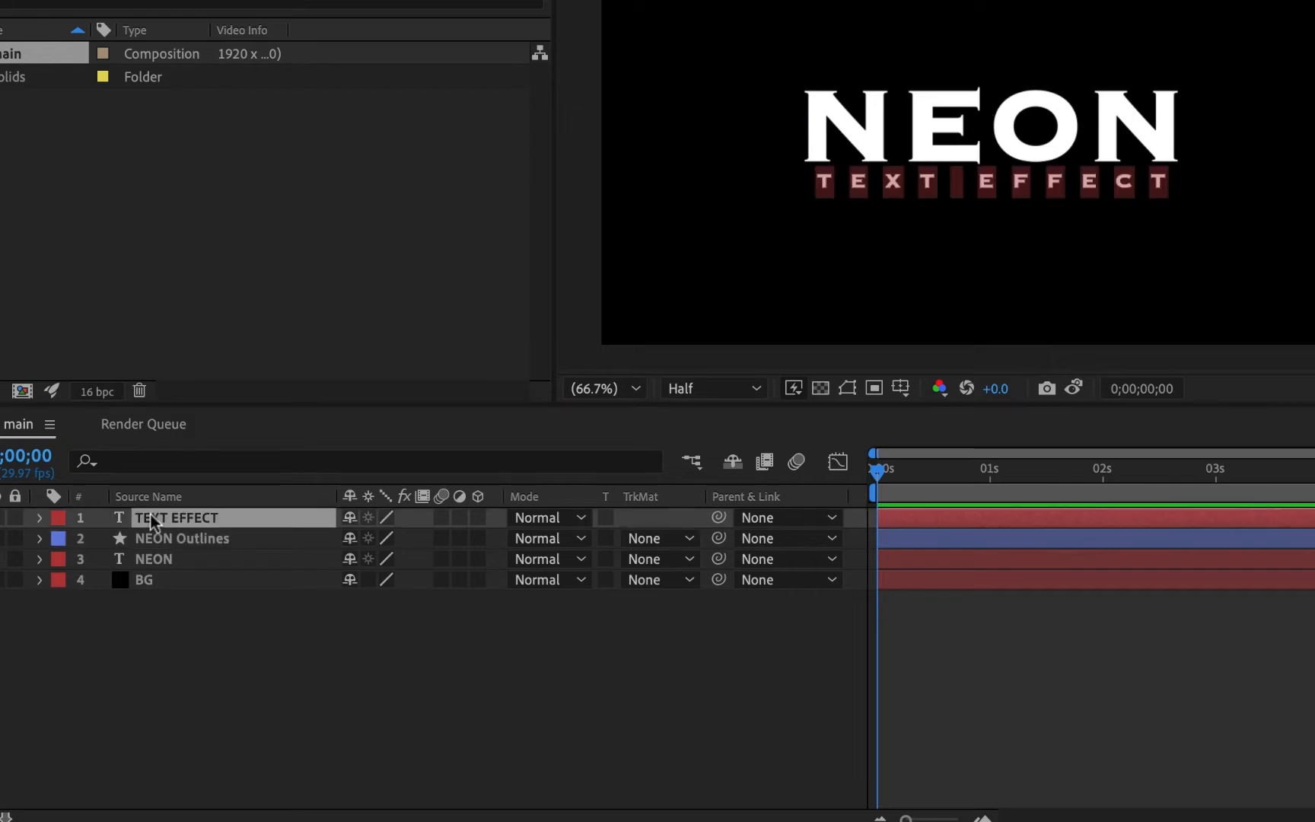
right_click(150, 519)
mouse_move(354, 645)
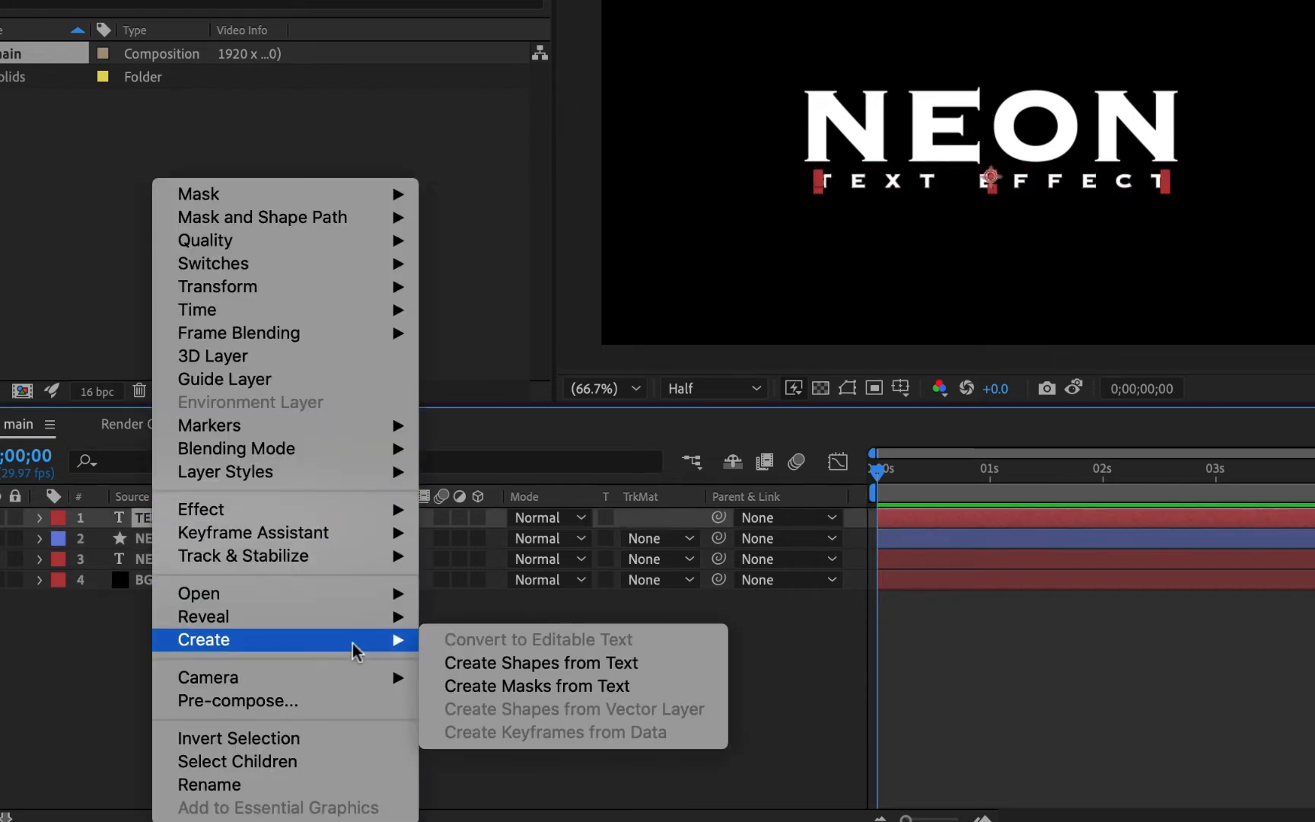
left_click(522, 664)
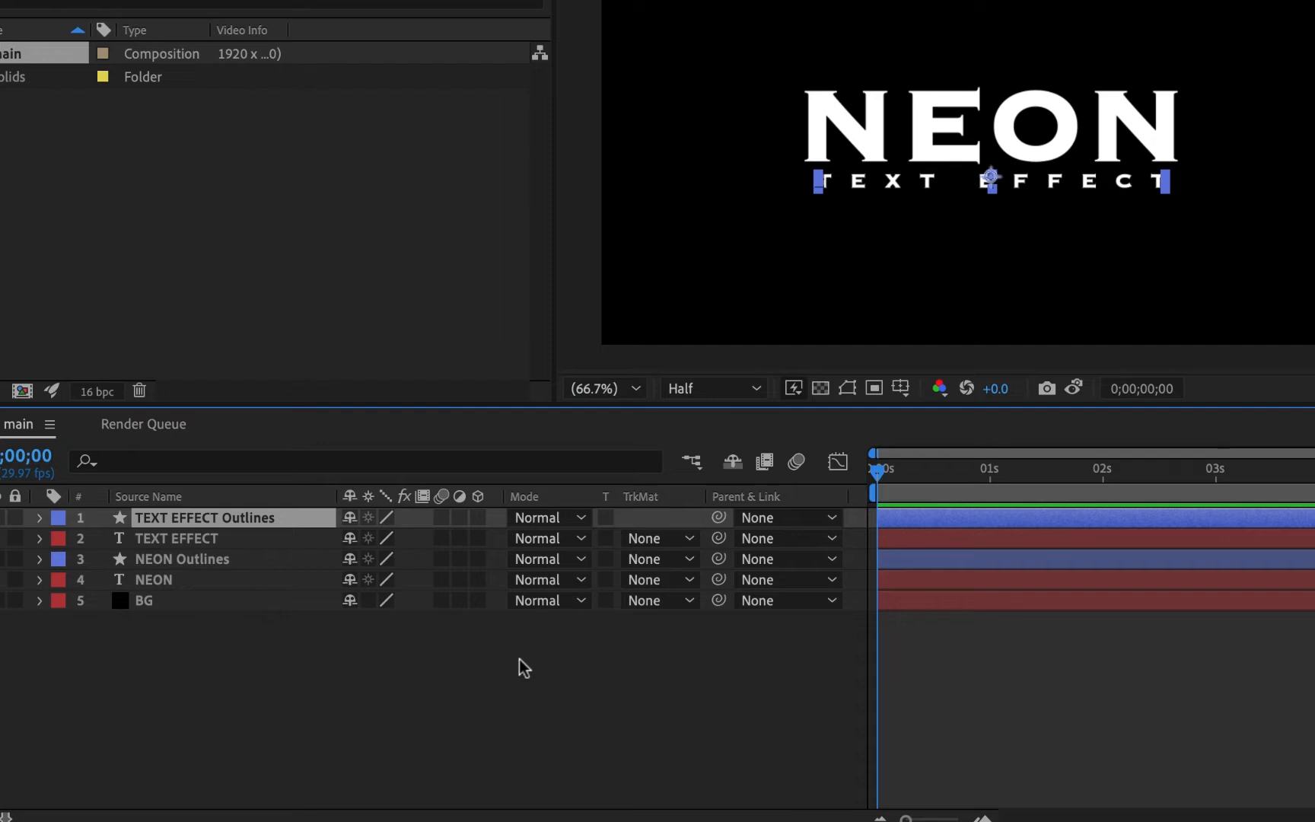
Delete the original NEON and TEXT EFFECT text layers, keeping only their outline layers.
left_click(175, 583)
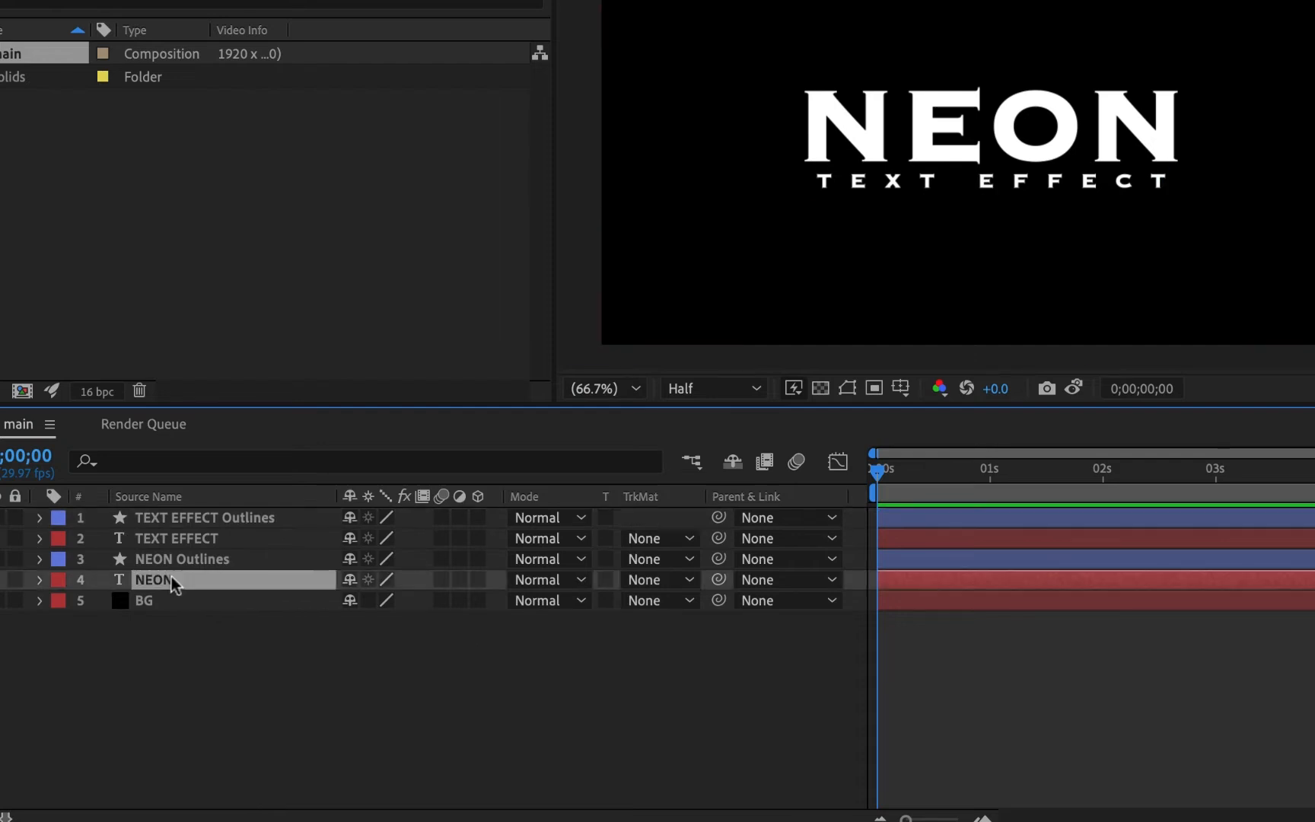
left_click(189, 538, "ctrl")
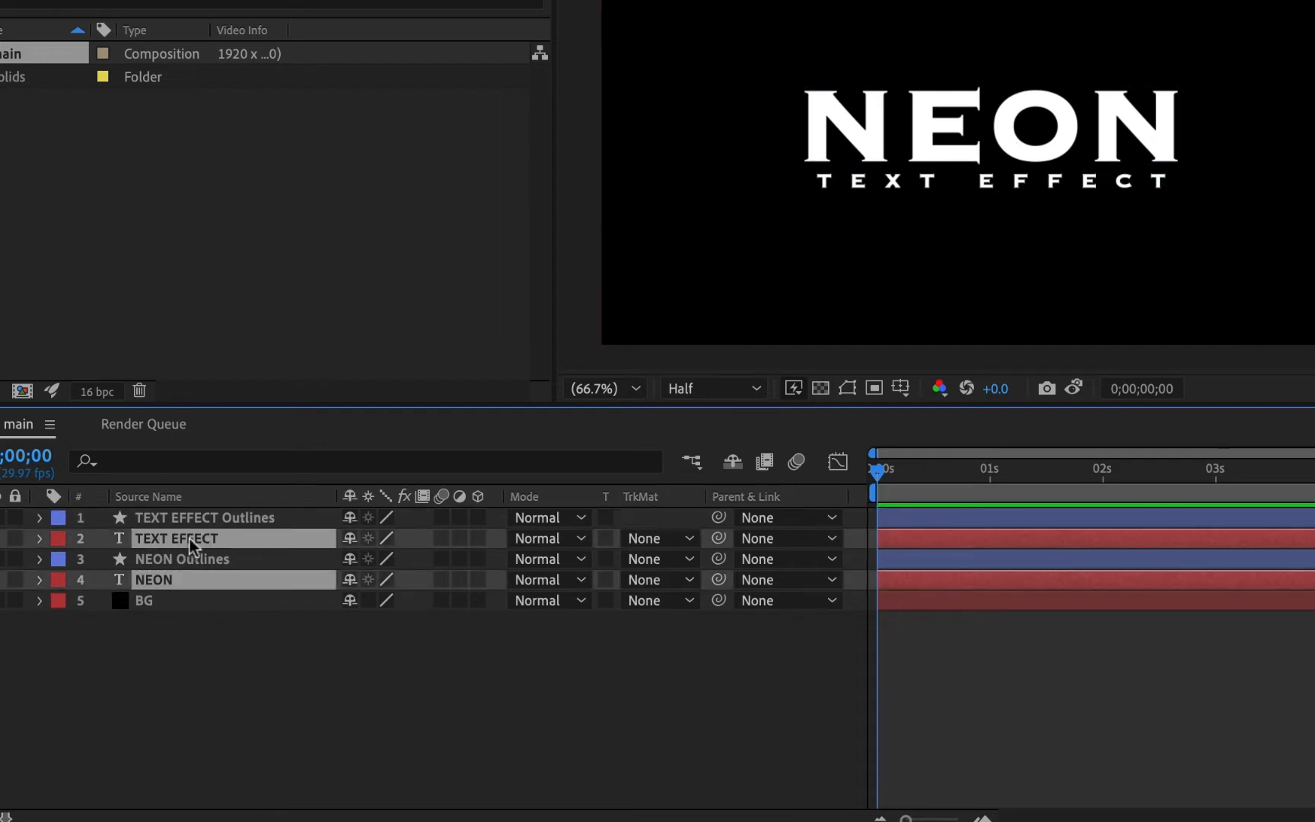
key("Delete")
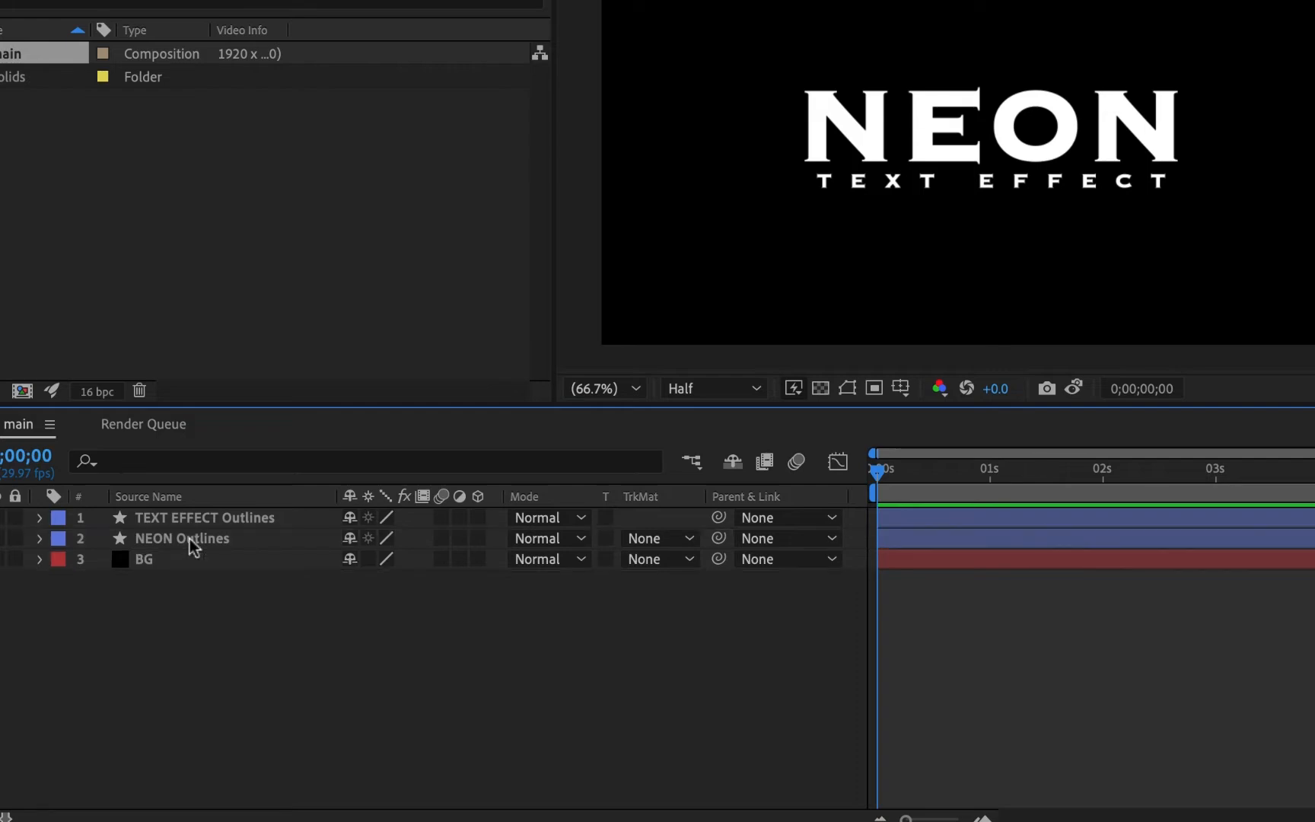
Set the fill of the NEON Outlines layer to None.
left_click(182, 542)
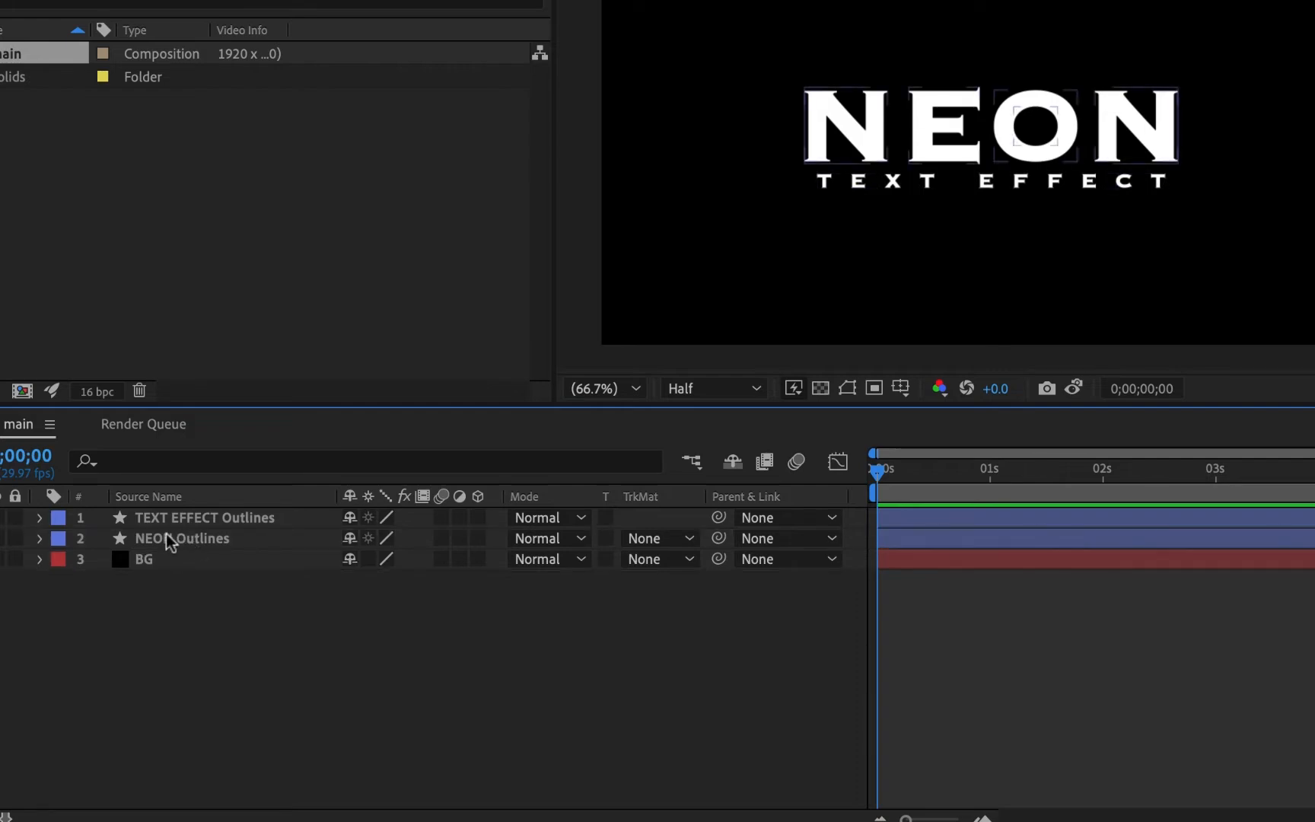
left_click(169, 538)
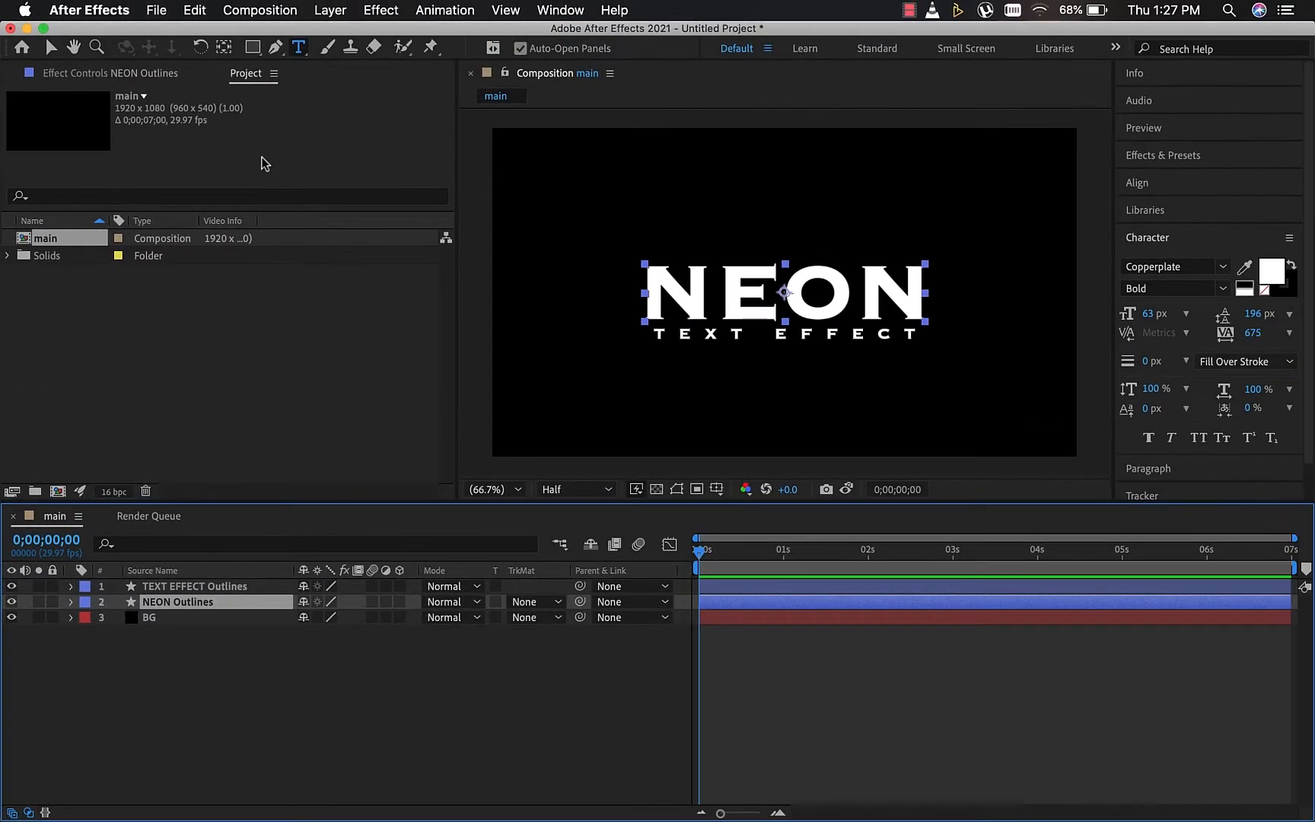
left_click(52, 48)
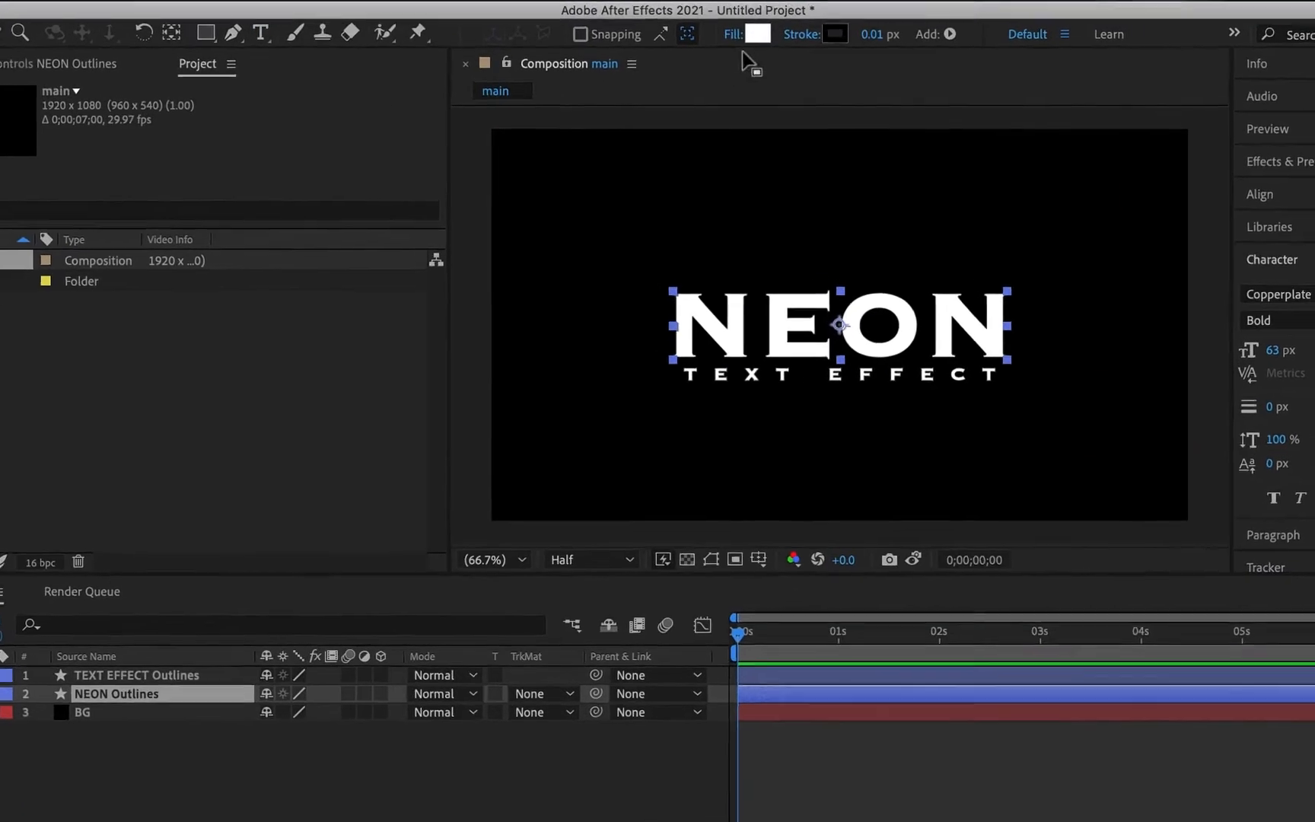
left_click(735, 34)
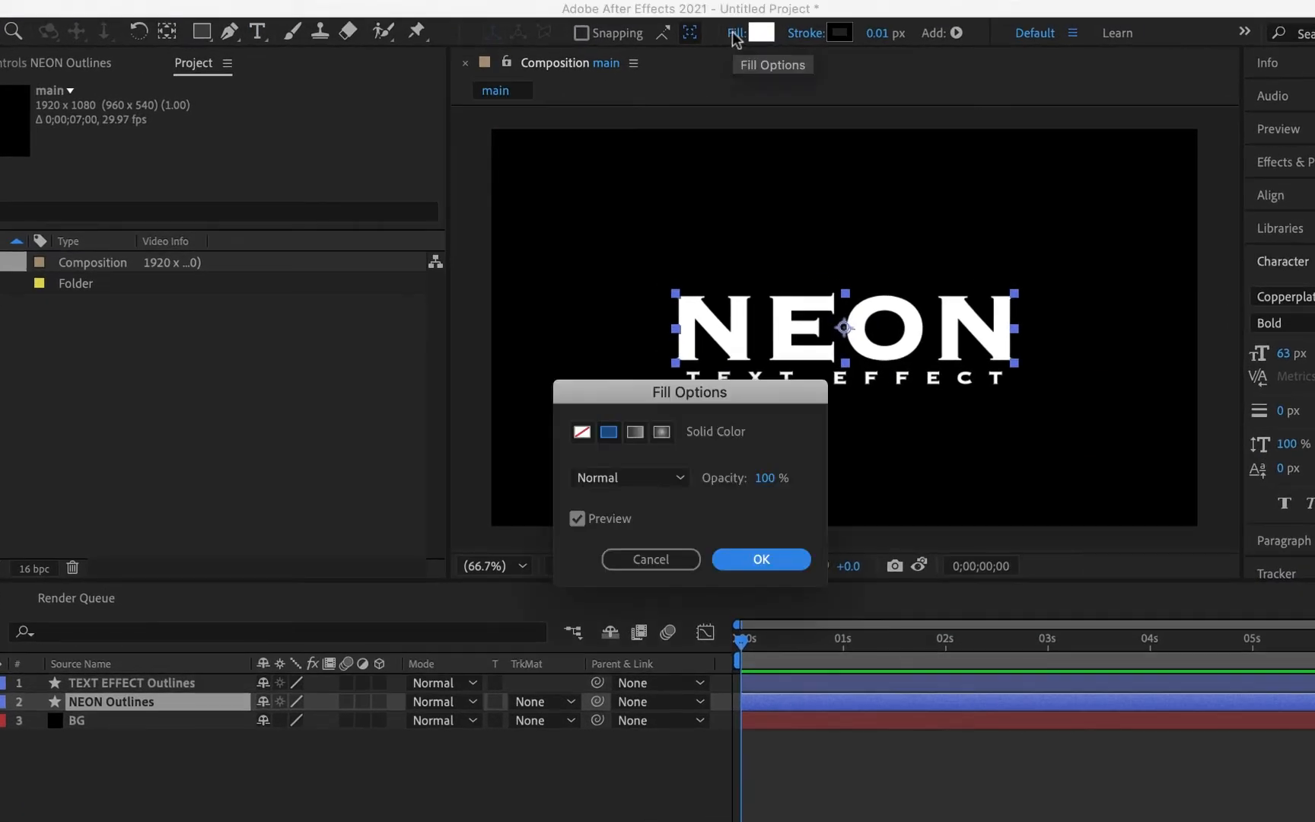
left_click(583, 433)
left_click(760, 559)
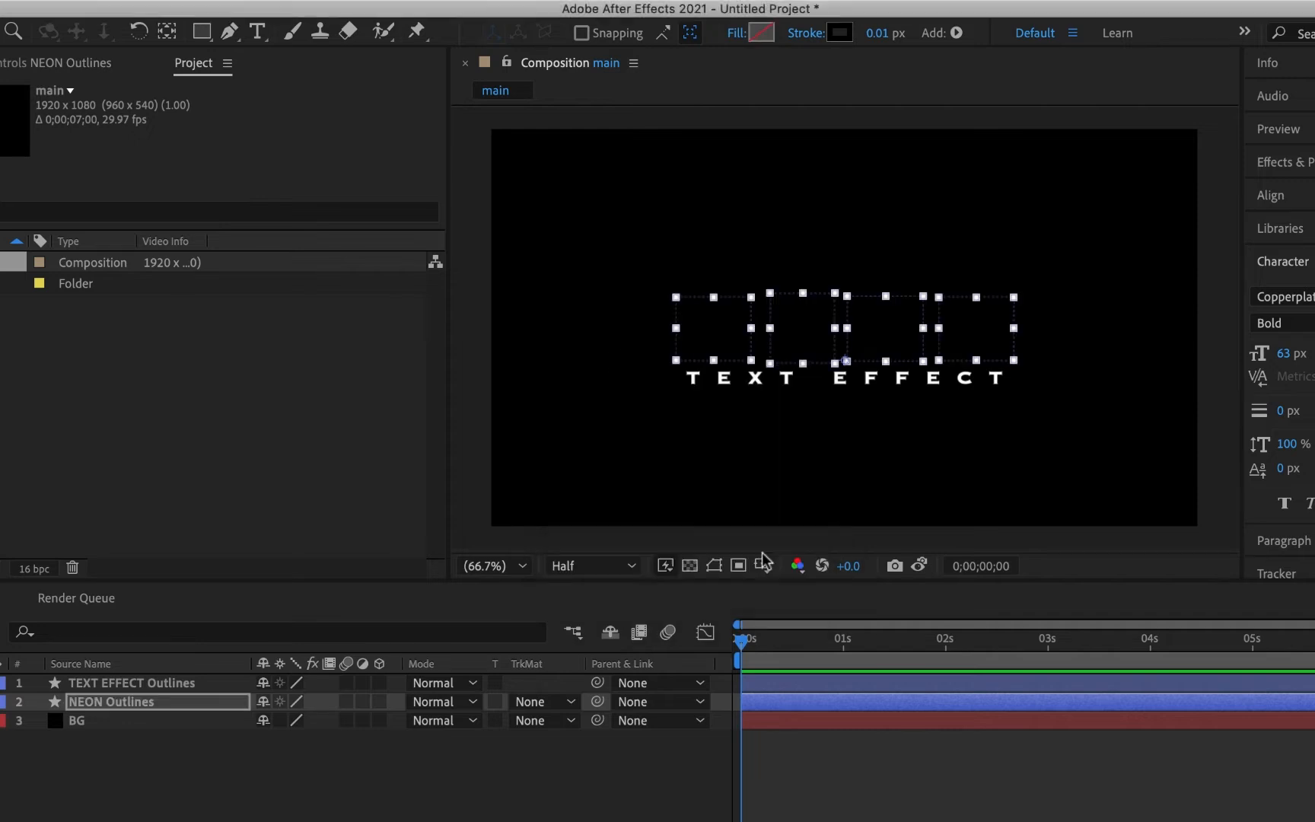
Give the NEON Outlines layer a bright blue stroke, color 00D3FF, with a width of 7 px.
left_click(841, 38)
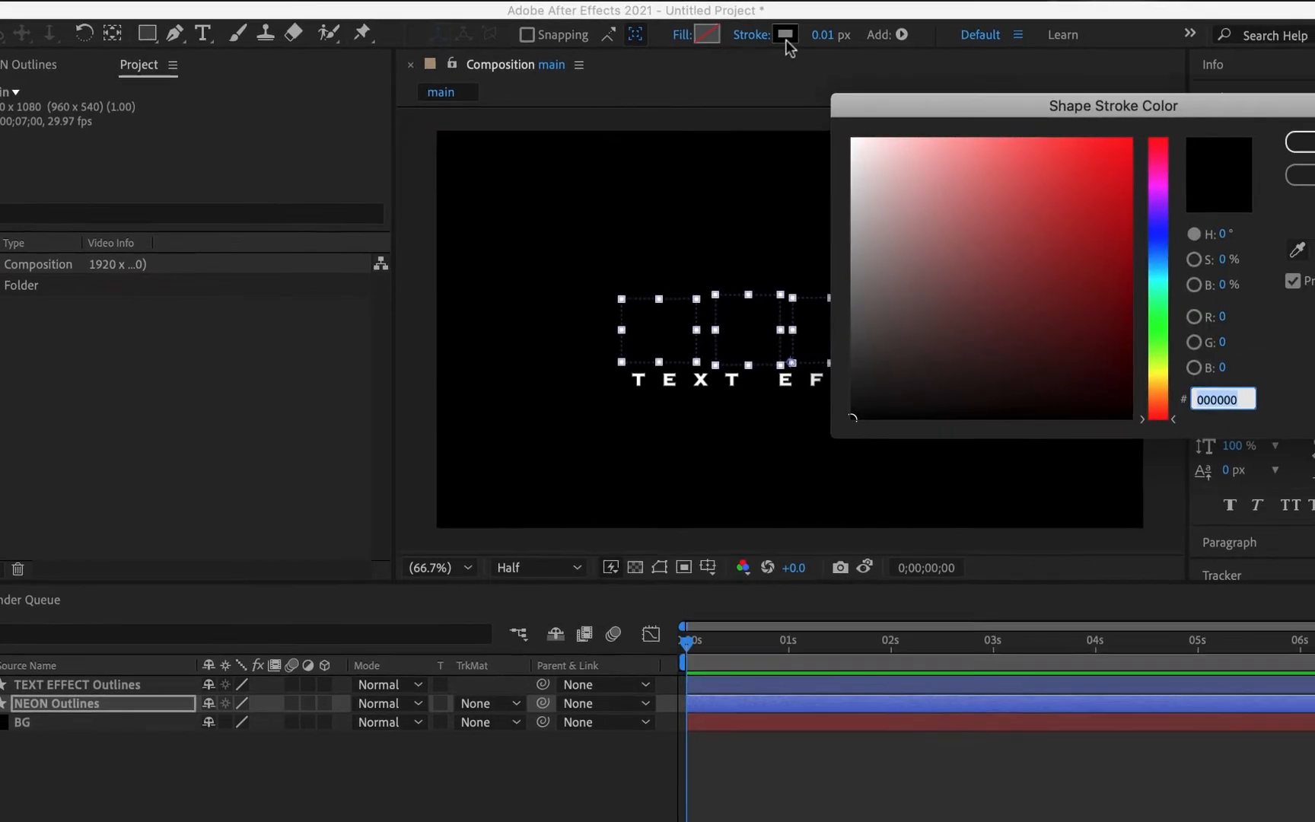
left_click(1051, 279)
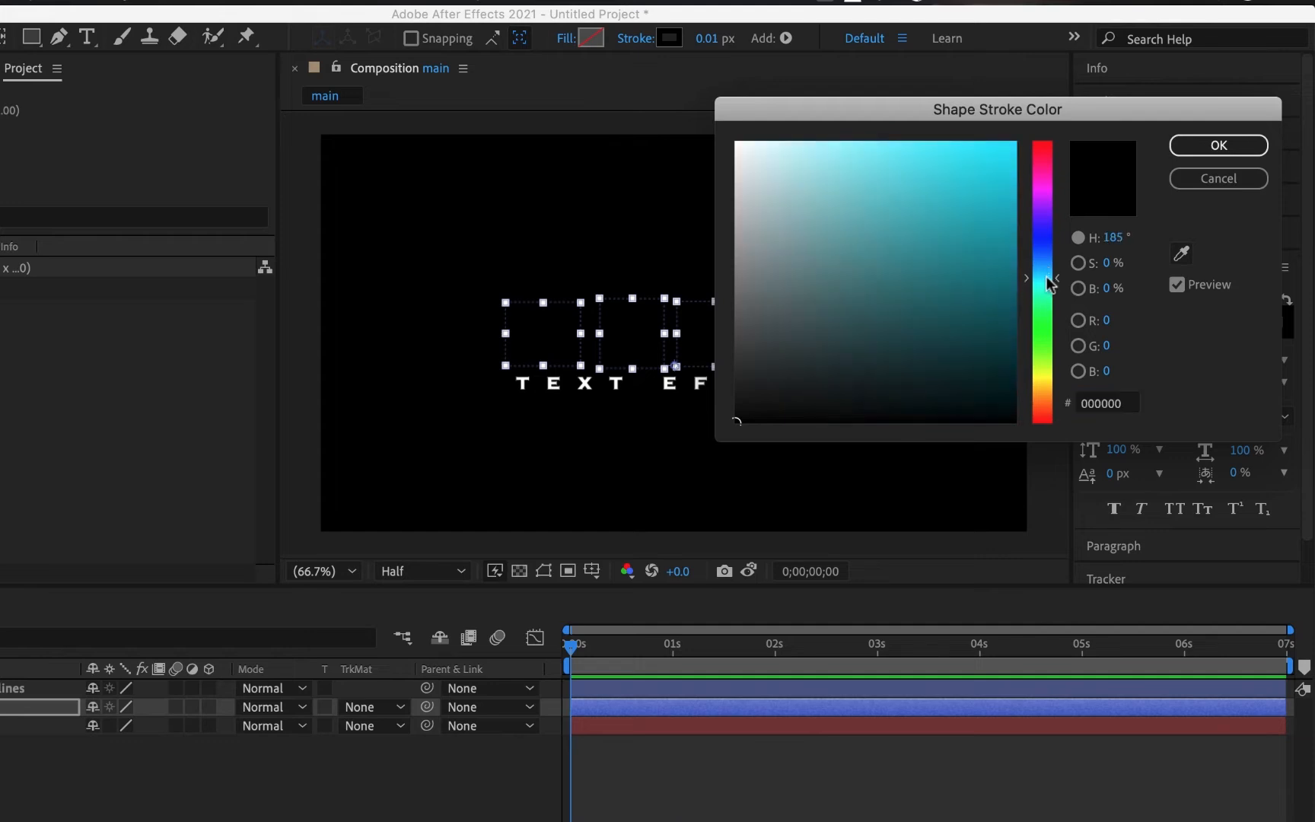
left_click_drag(1050, 283, 1045, 275)
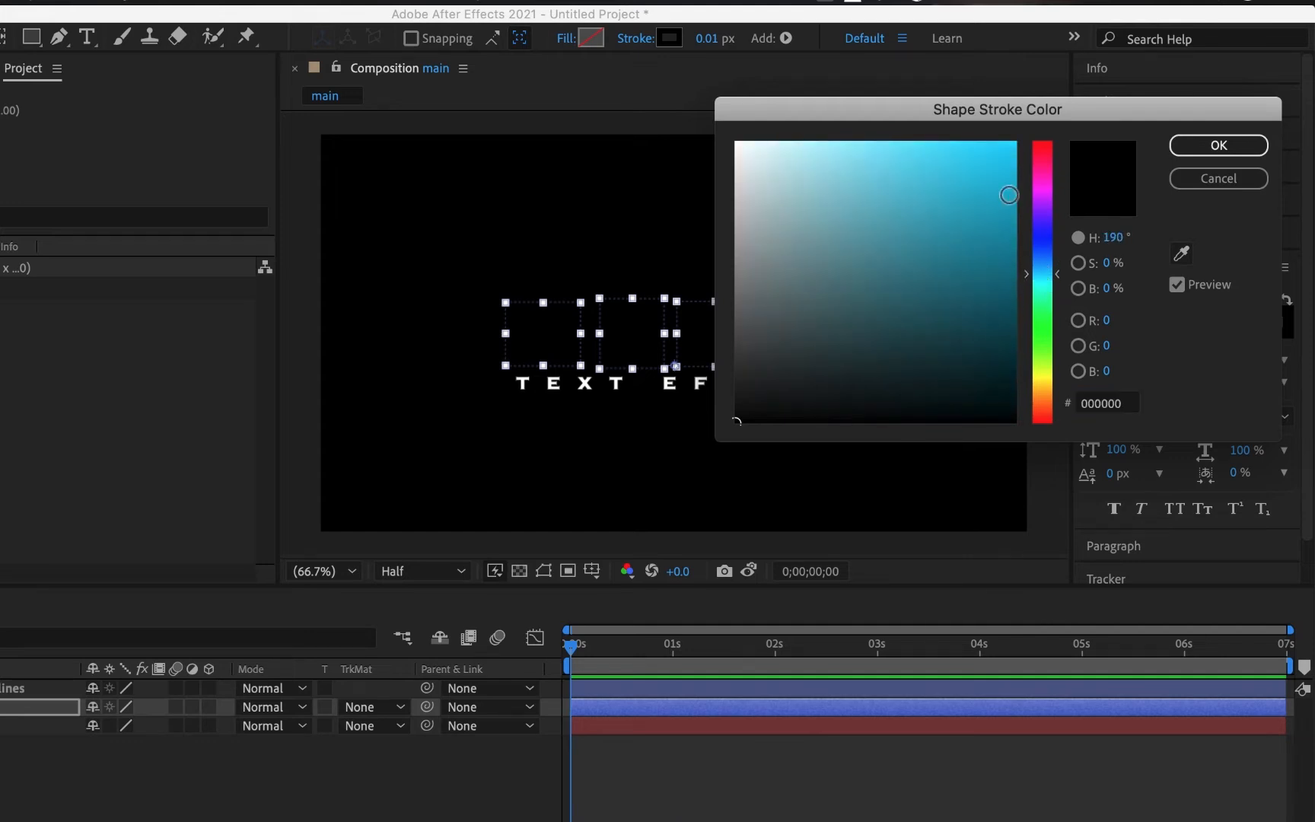
left_click_drag(1009, 194, 1019, 128)
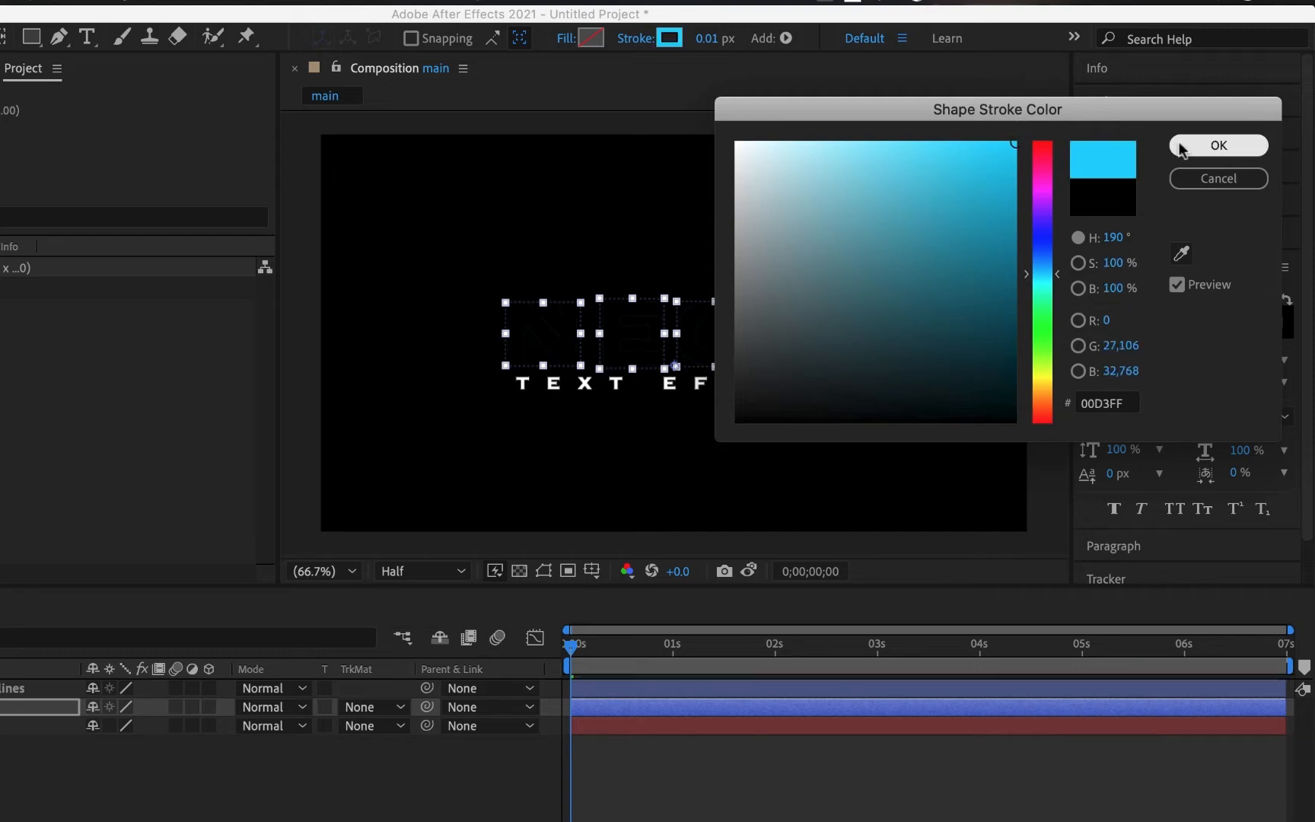
left_click(1206, 147)
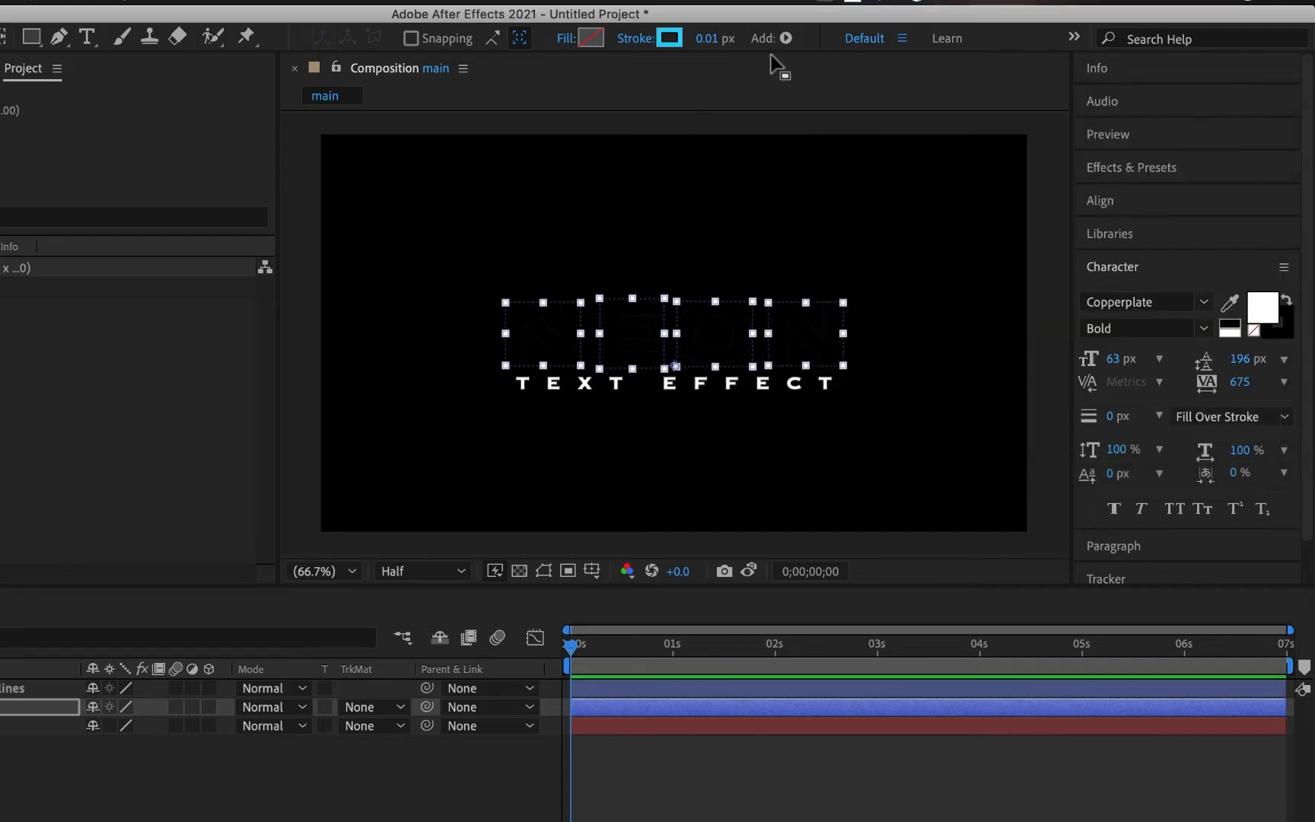
left_click(700, 38)
type("7")
key("Return")
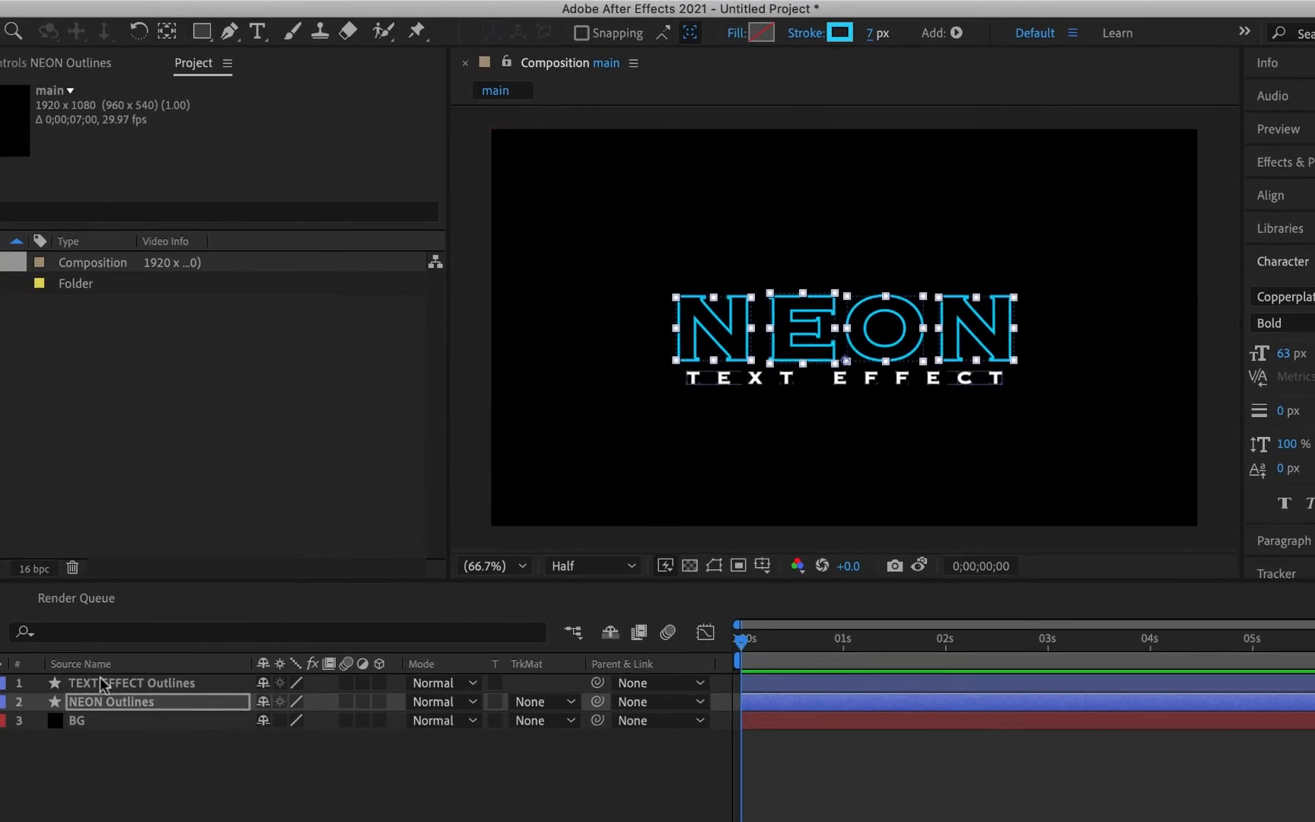
Set the fill of the TEXT EFFECT Outlines layer to None.
left_click(99, 685)
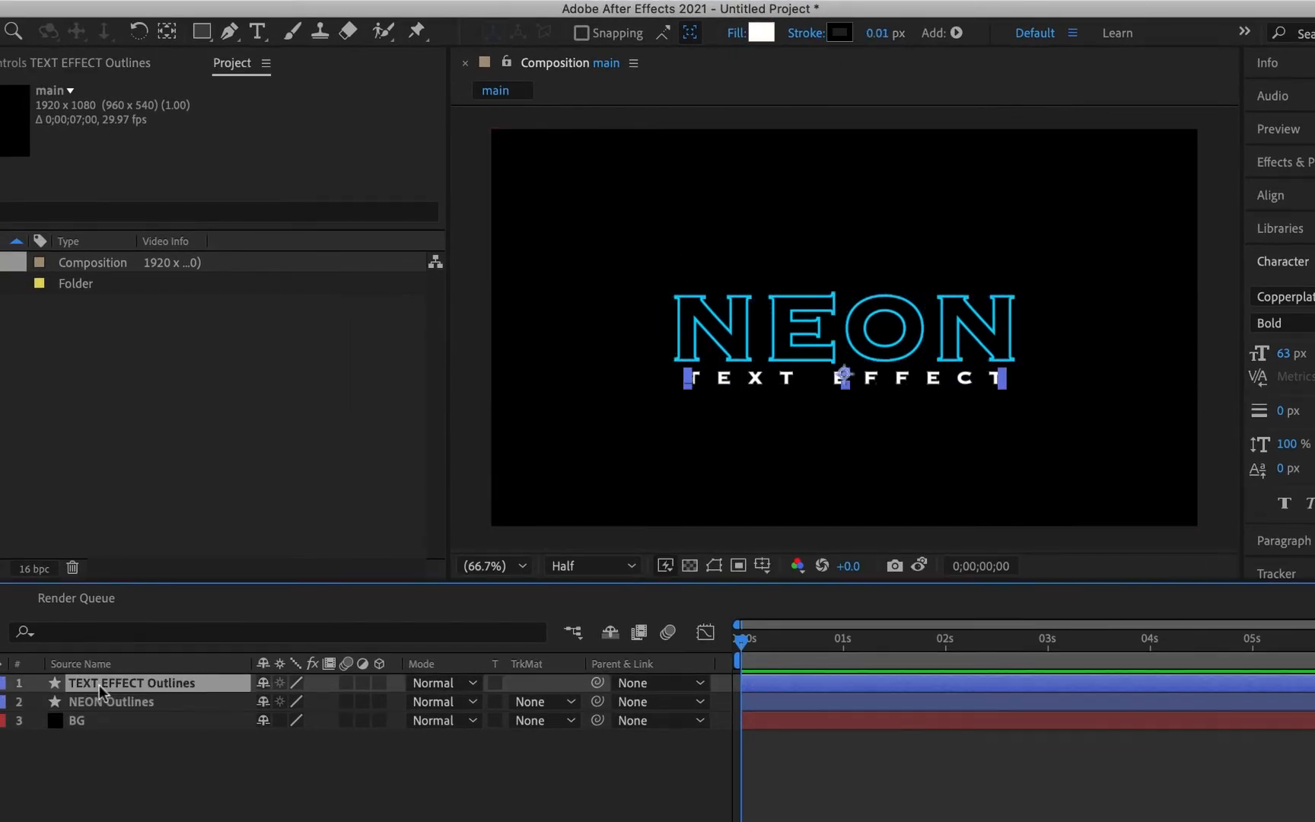
left_click(735, 36)
left_click(583, 431)
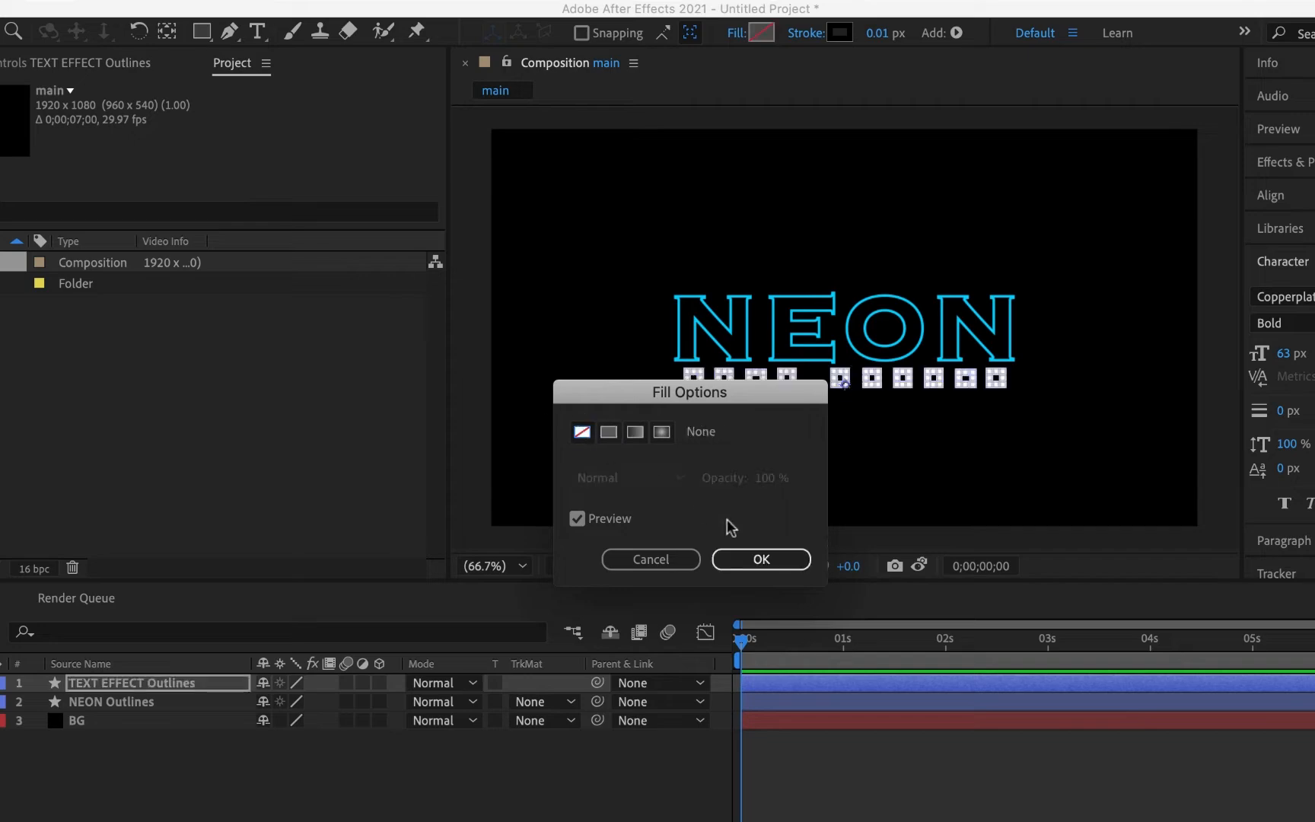
left_click(749, 558)
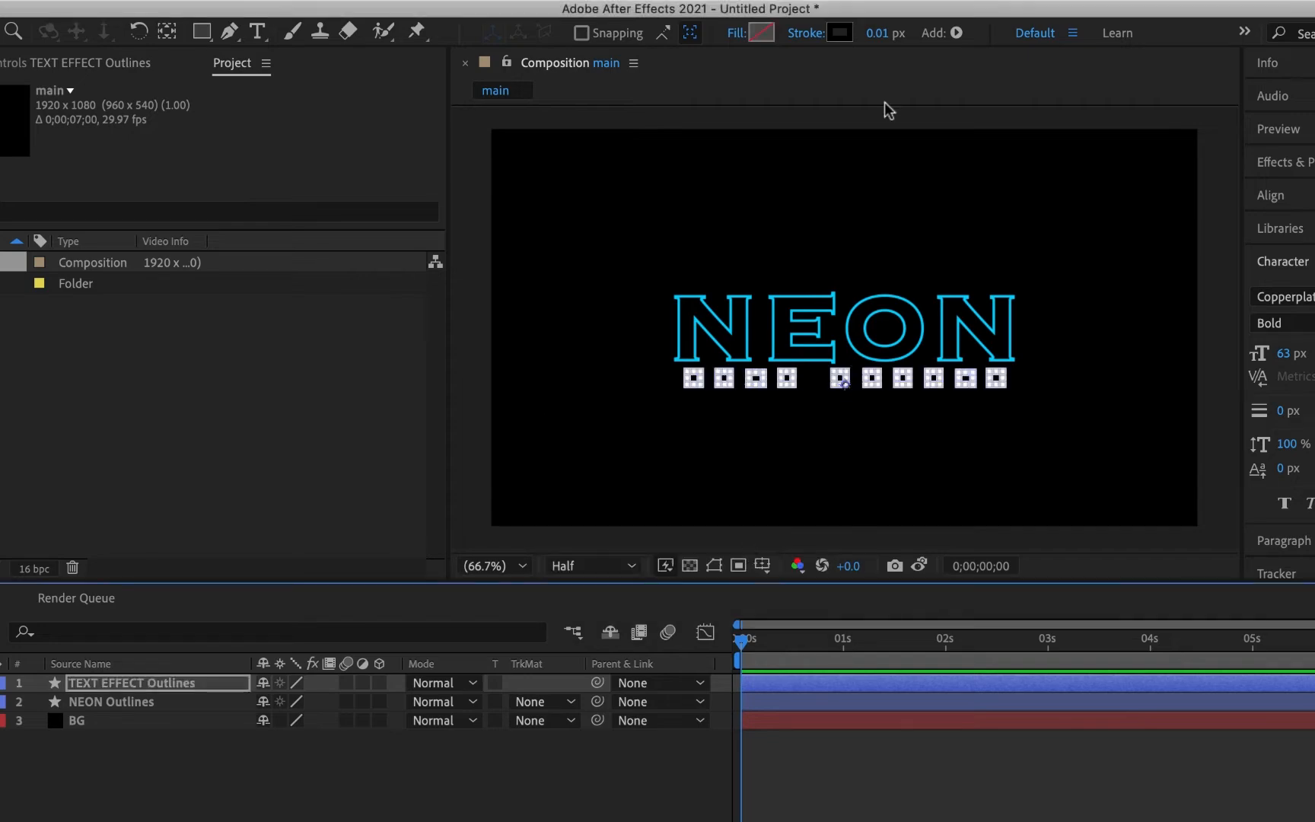
Give the TEXT EFFECT Outlines layer a magenta stroke, color E900FF, with a width of 3 px.
left_click(839, 33)
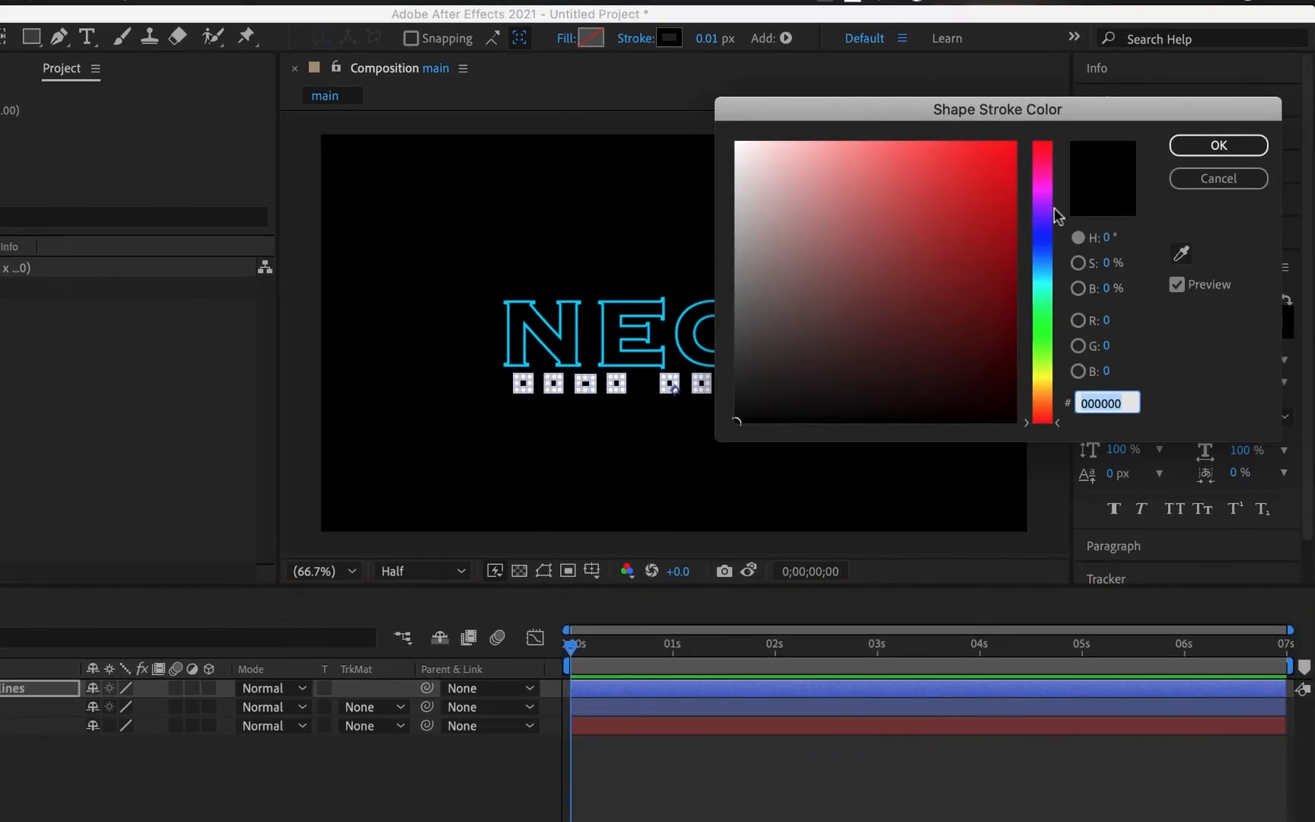
left_click(1041, 191)
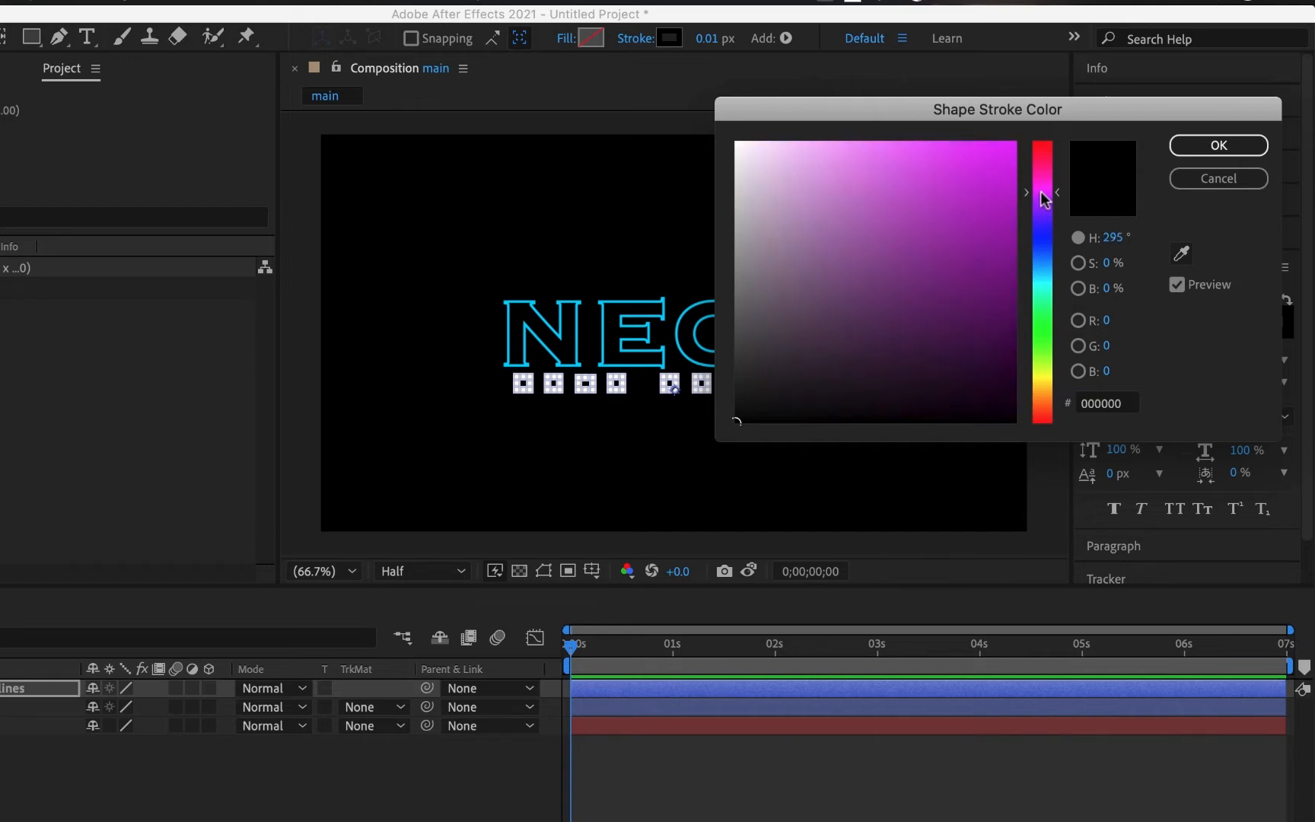
left_click_drag(985, 143, 1019, 143)
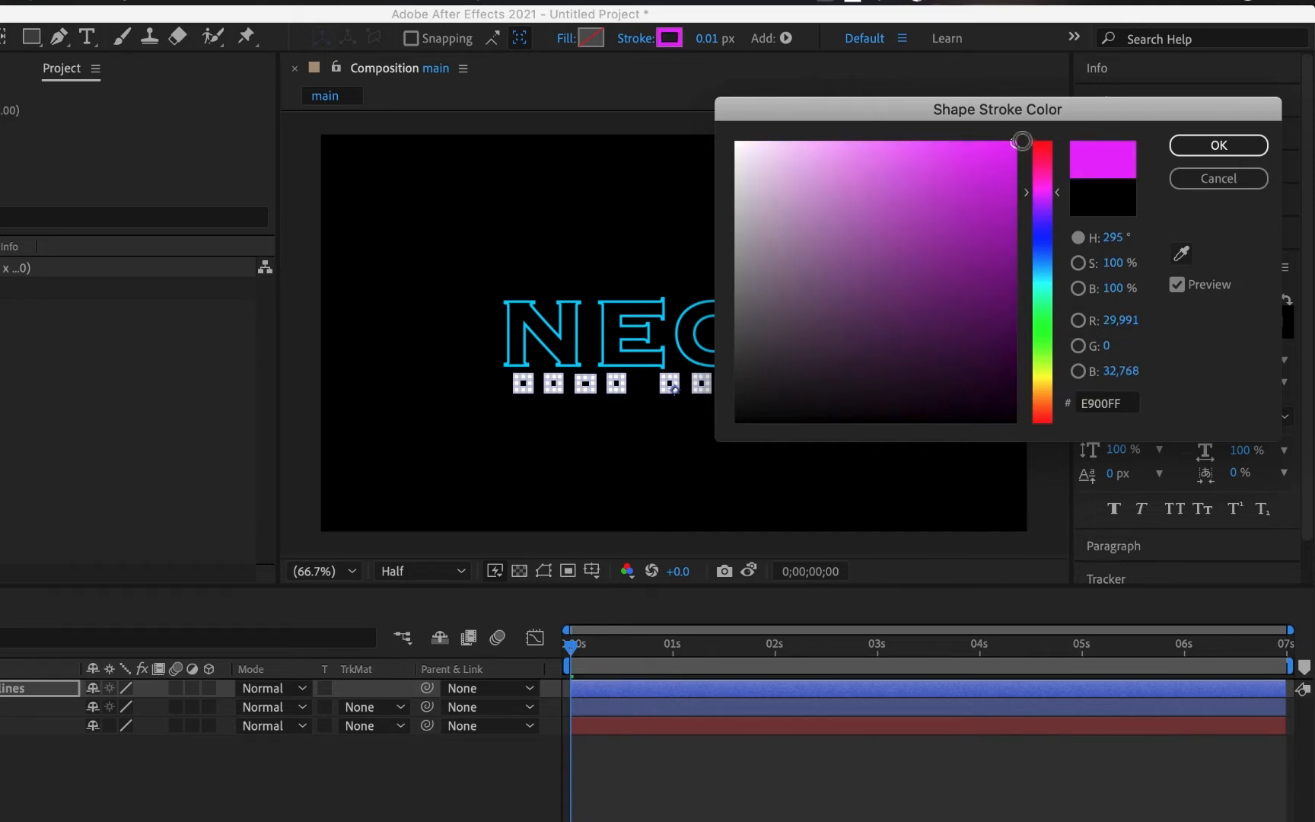
left_click(1236, 147)
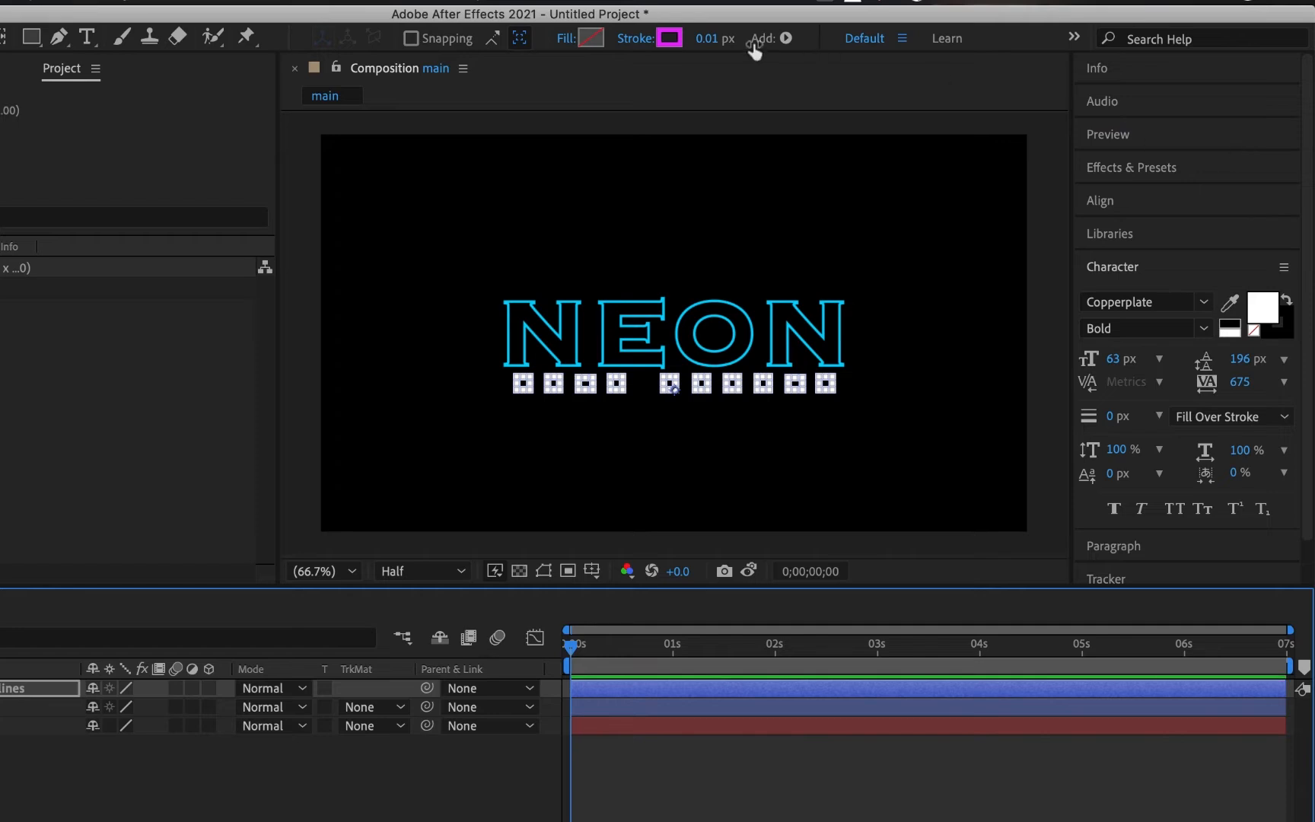
left_click(710, 38)
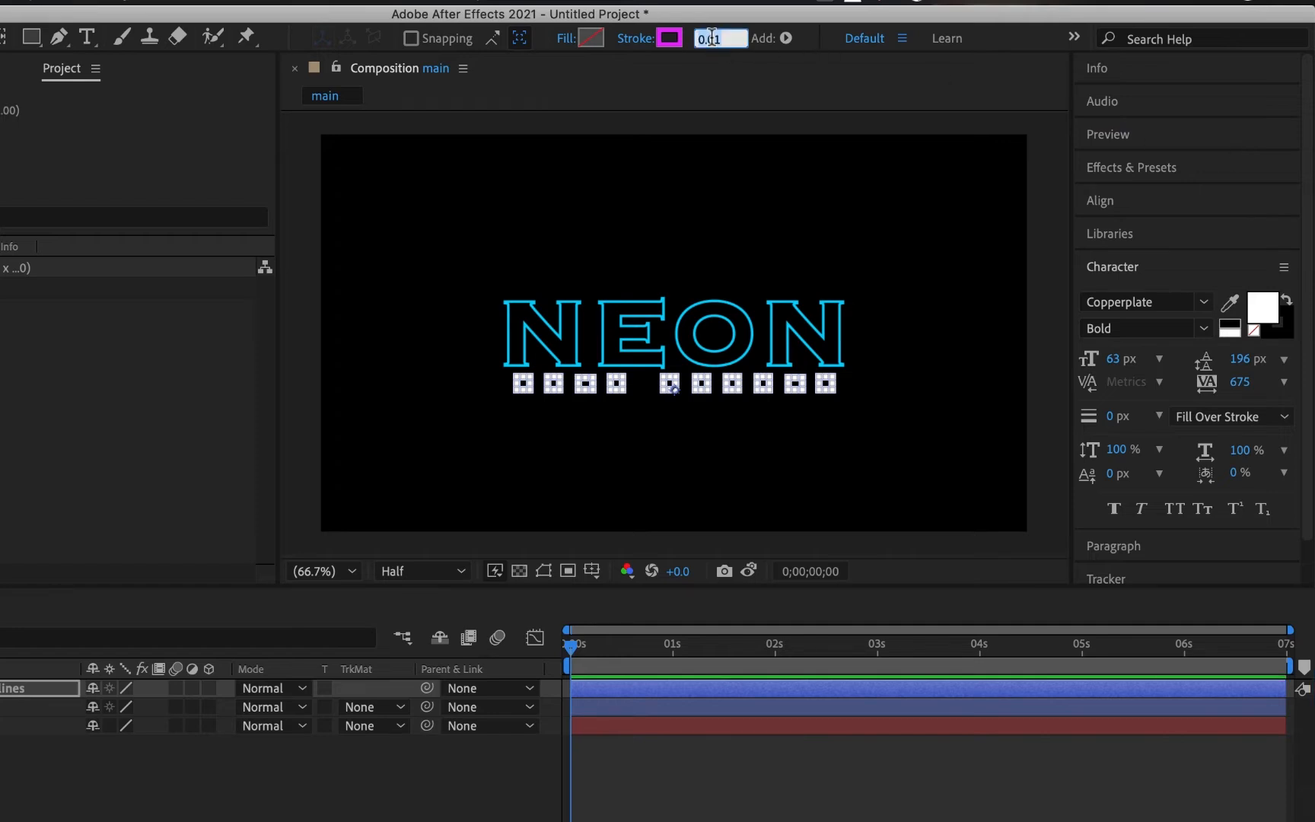
type("3")
key("Return")
left_click(564, 438)
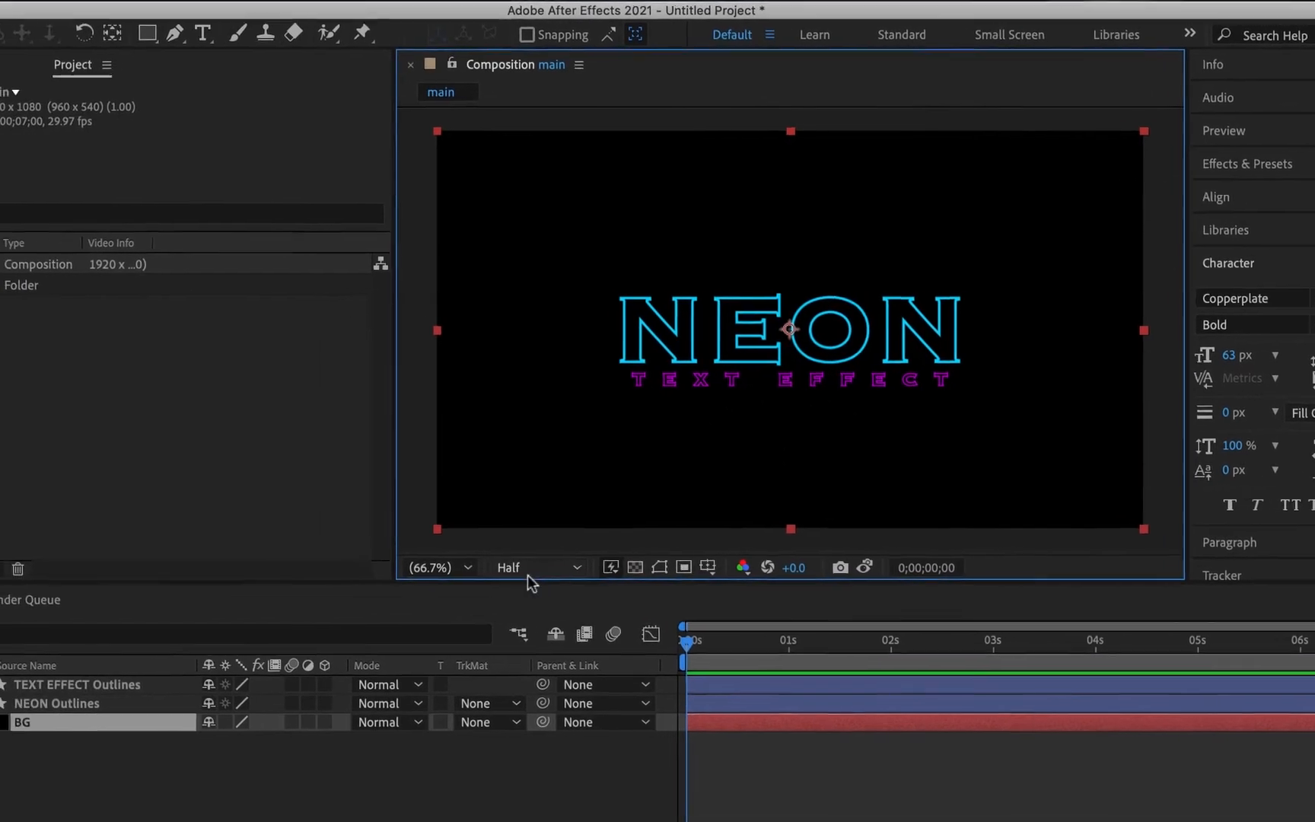
Shift the TEXT EFFECT Outlines stroke to a pinker magenta, color FF10F6, and deselect the layer.
left_click(138, 685)
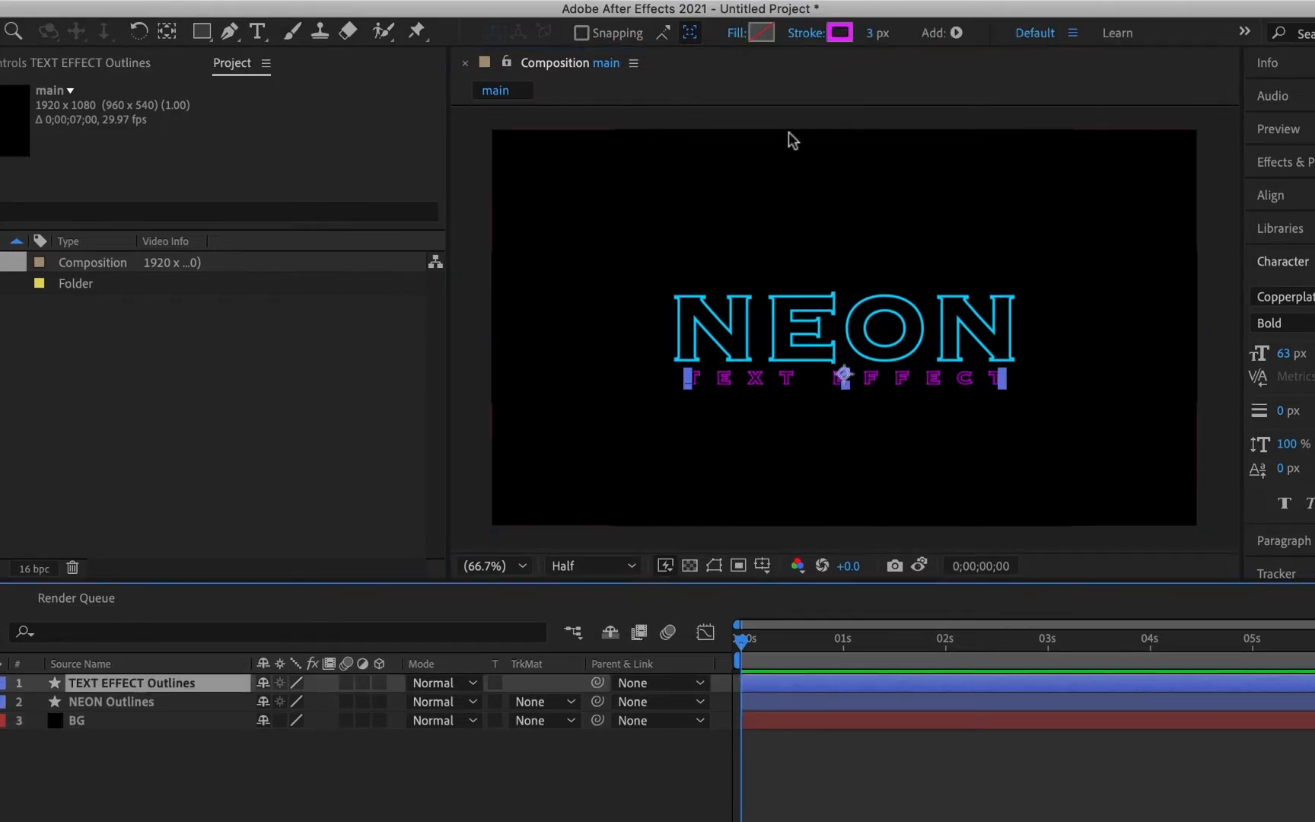
left_click(839, 35)
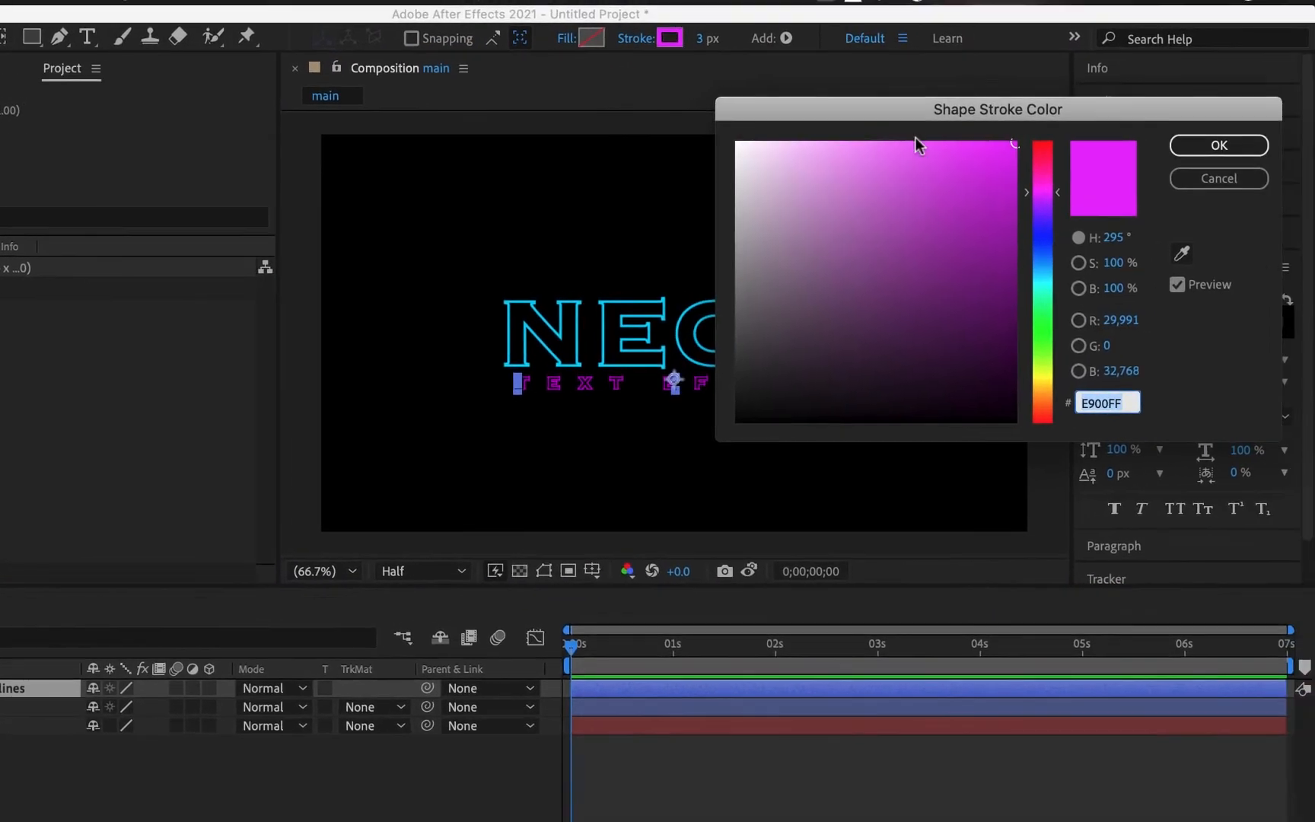
left_click_drag(1057, 199, 1059, 194)
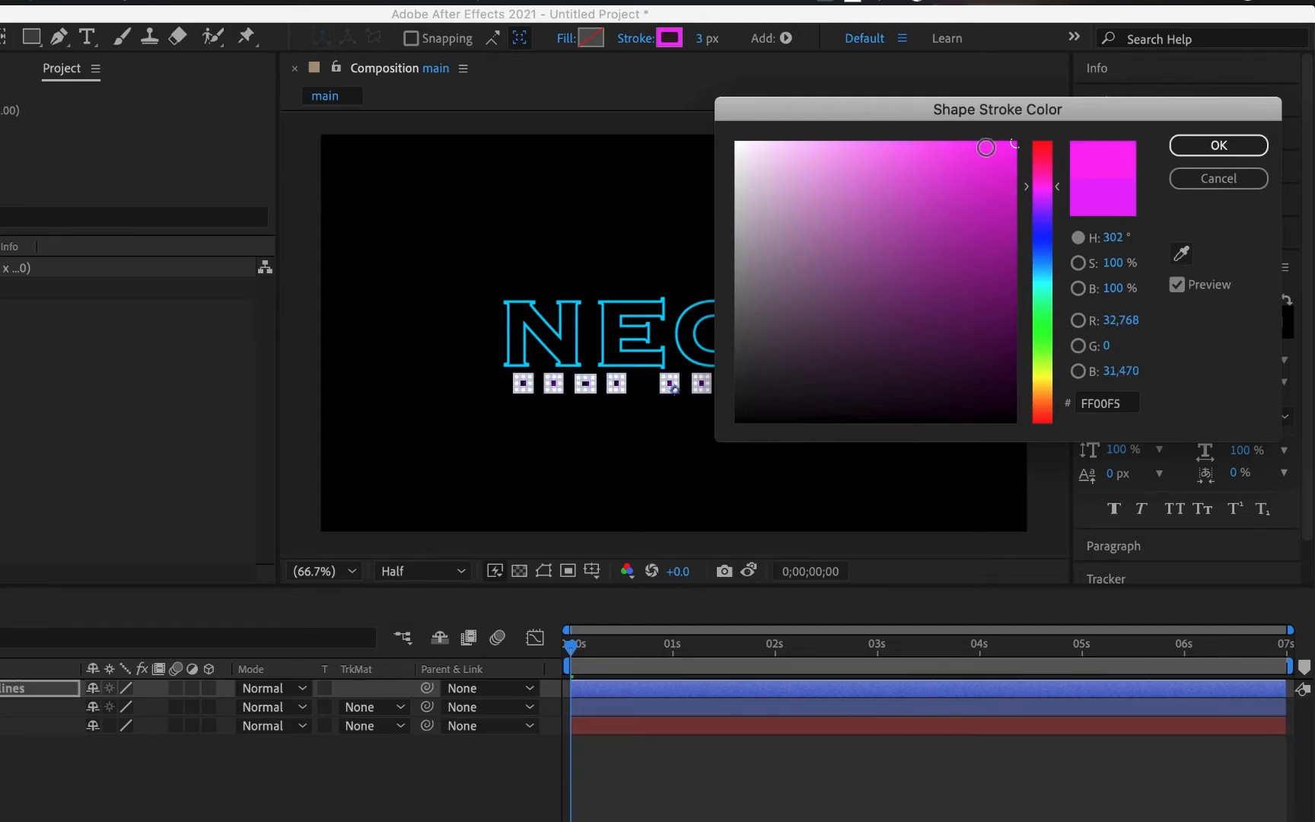
mouse_move(989, 148)
left_mouse_down()
mouse_move(1010, 141)
mouse_move(997, 139)
left_mouse_up()
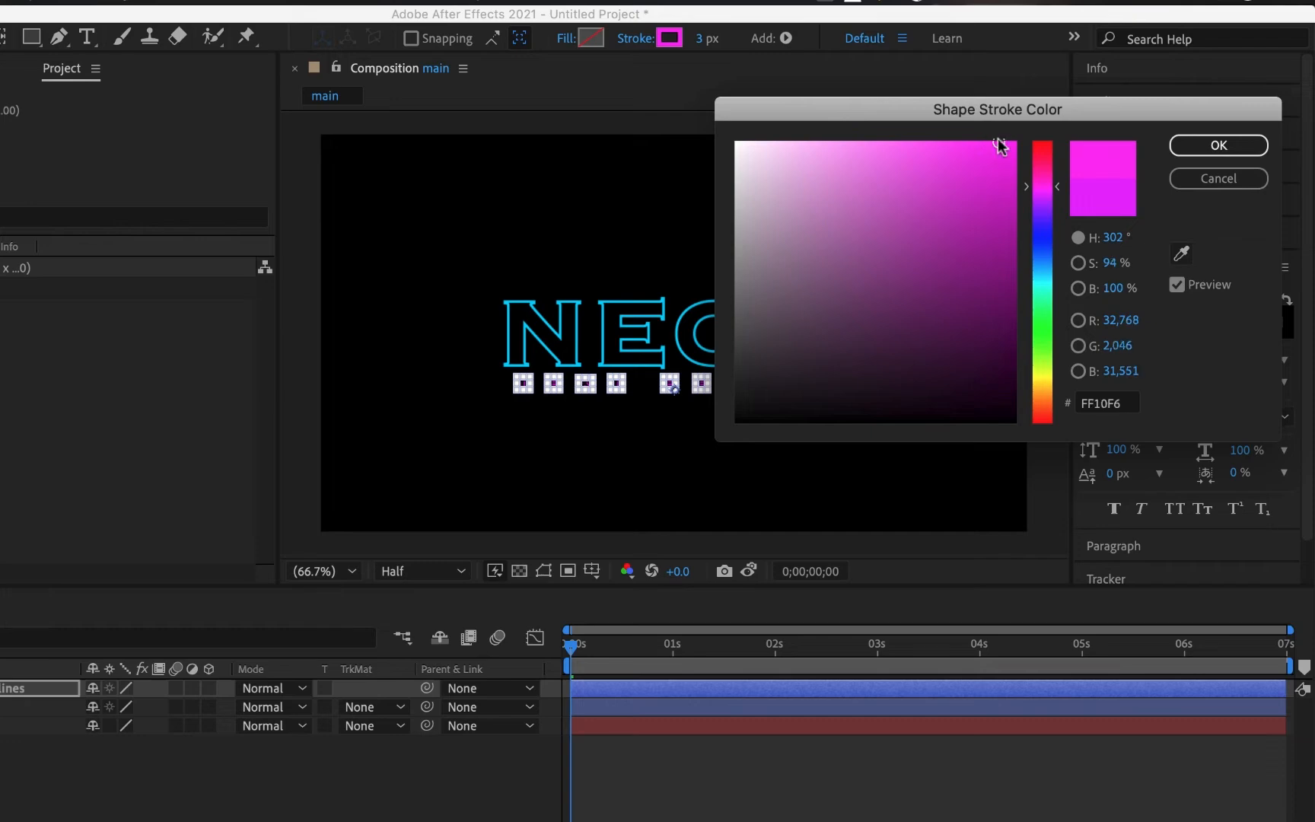
left_click(1236, 149)
left_click(351, 765)
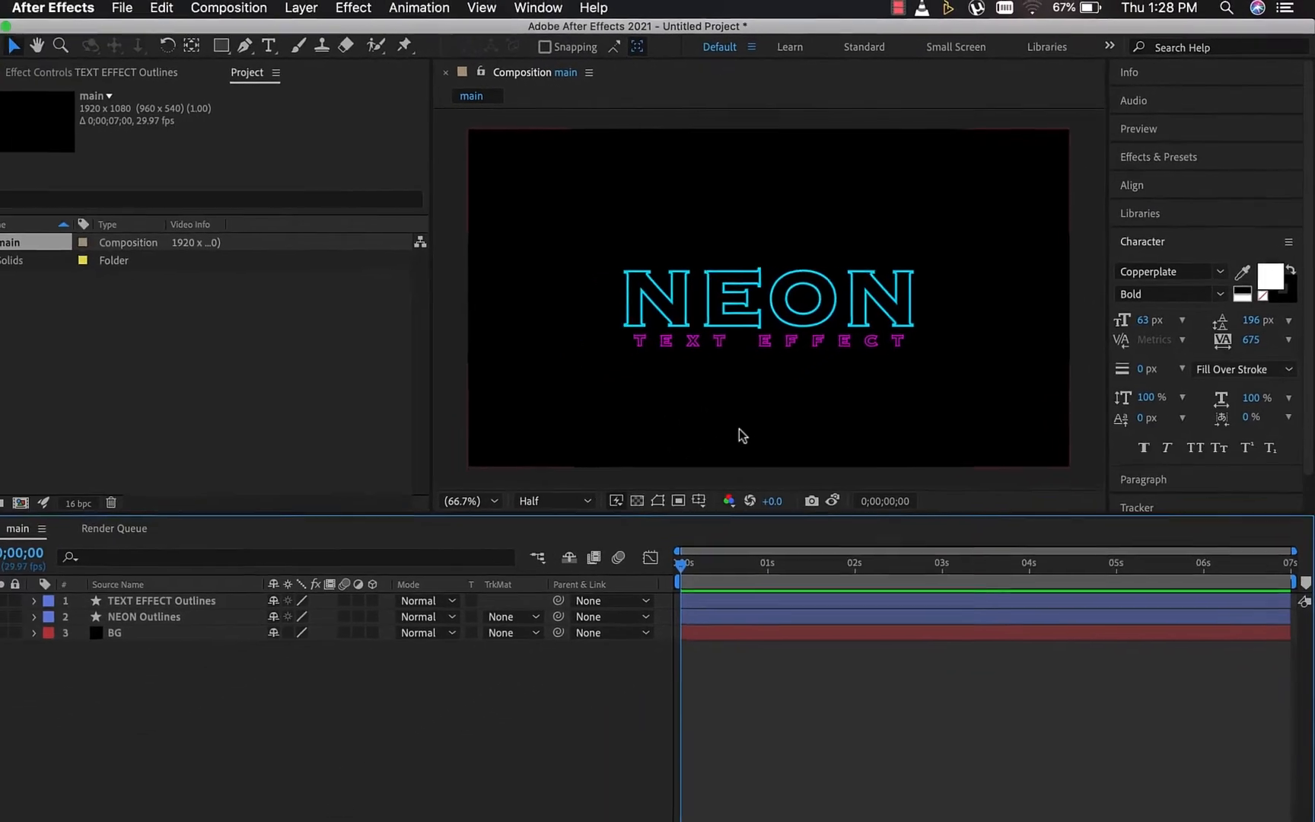
Add a Trim Paths operator to the contents of the NEON Outlines layer.
left_click(148, 617)
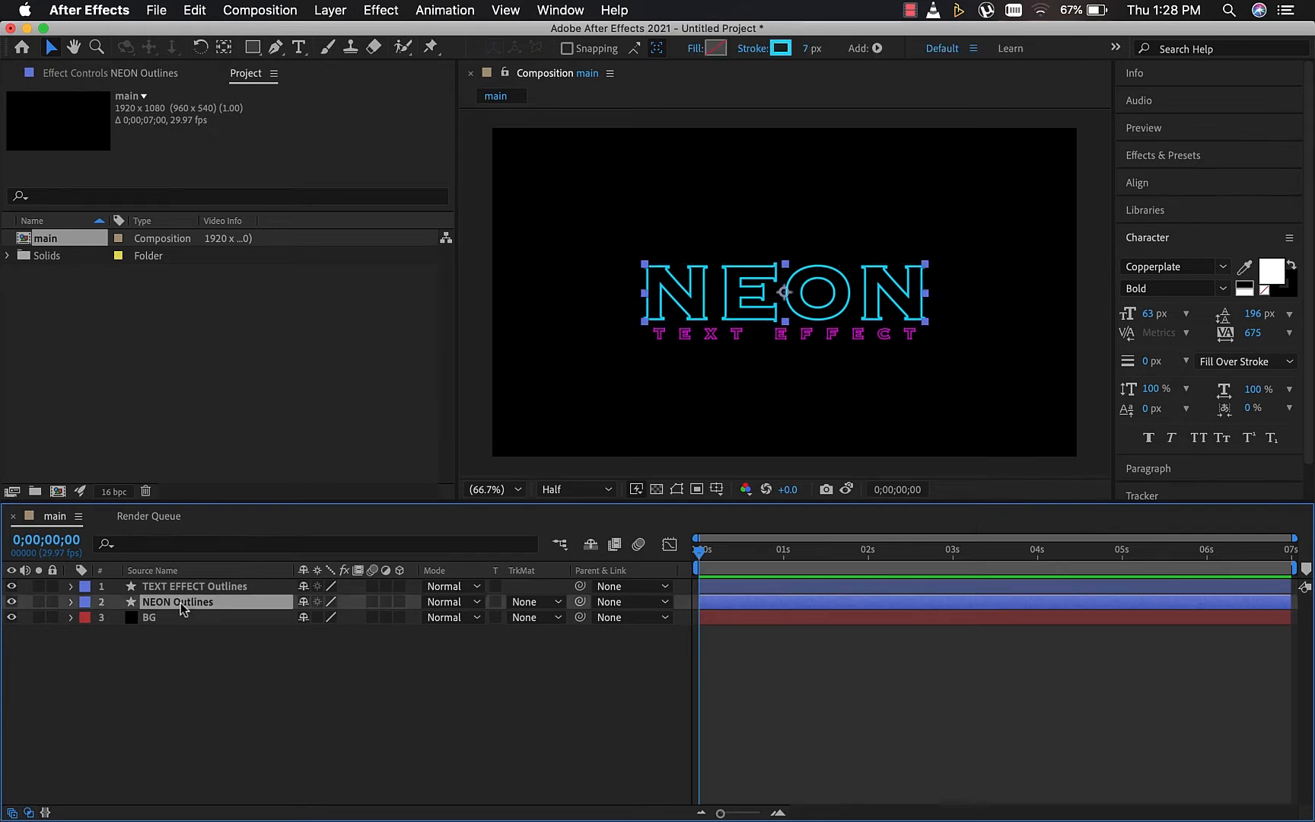
left_click(71, 602)
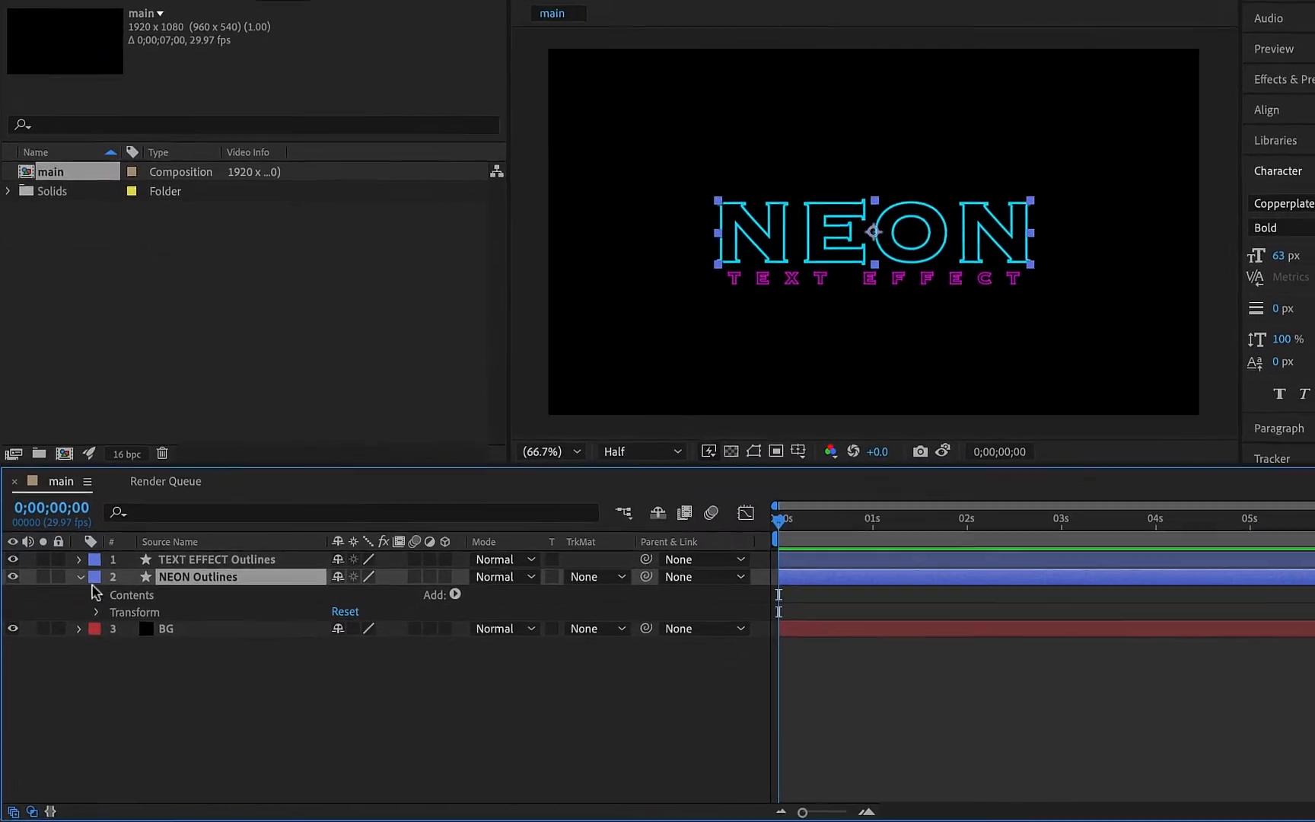
left_click(99, 590)
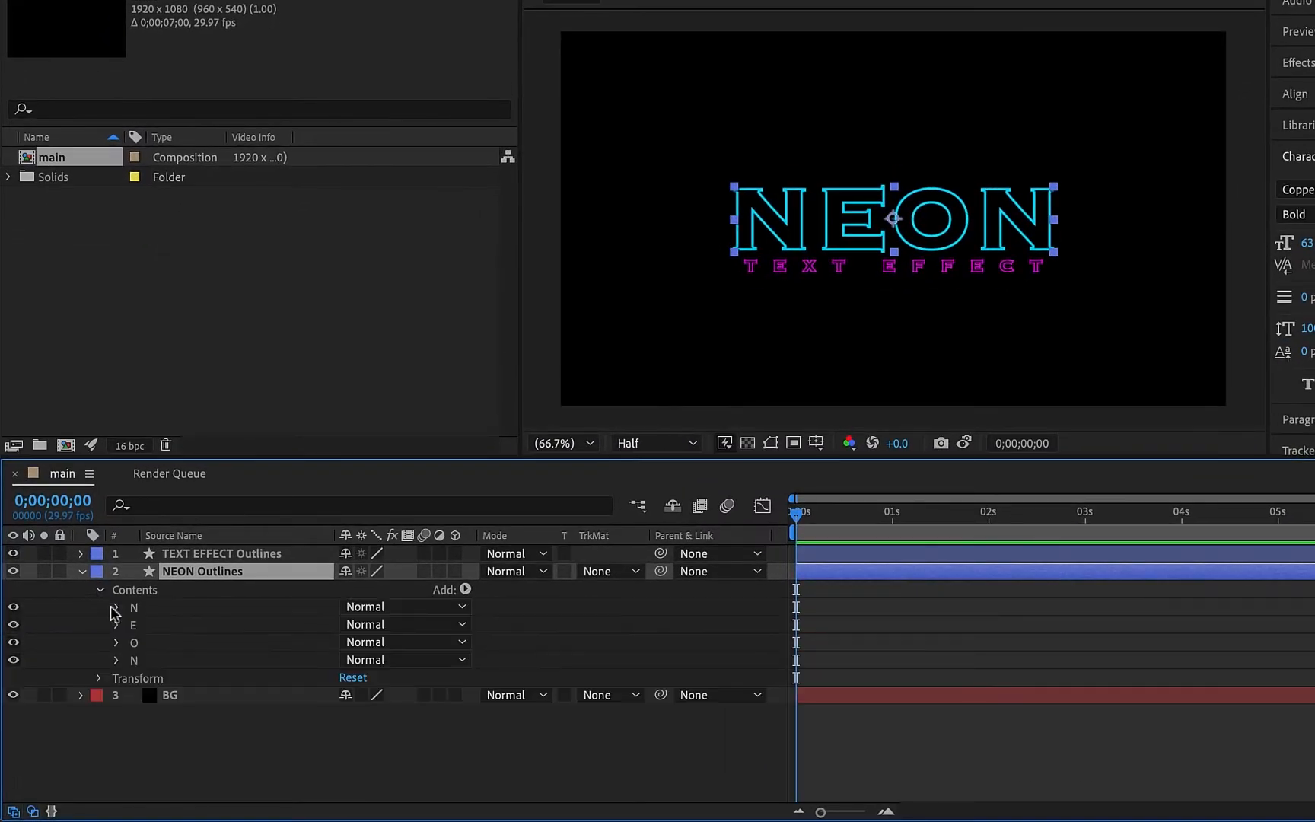
left_click(132, 678)
left_click(465, 590)
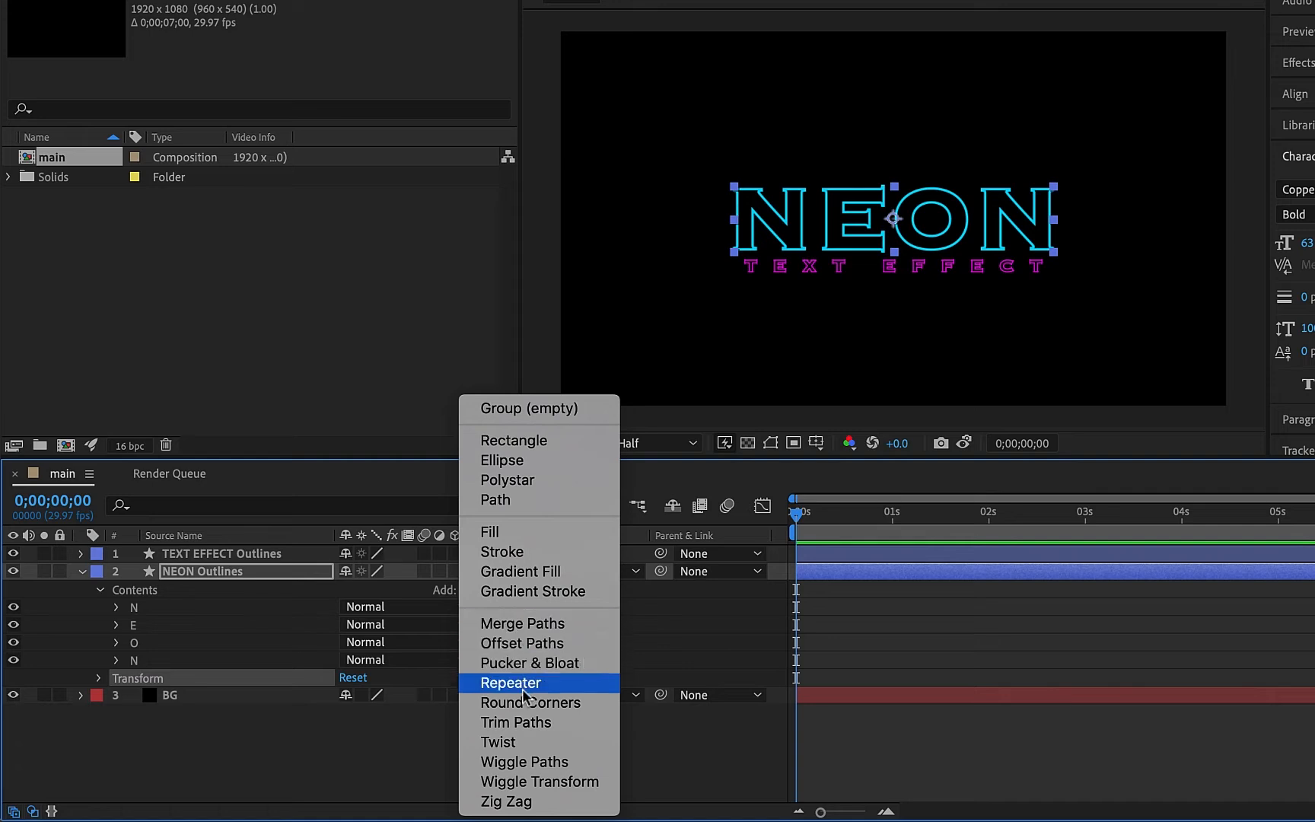
left_click(522, 723)
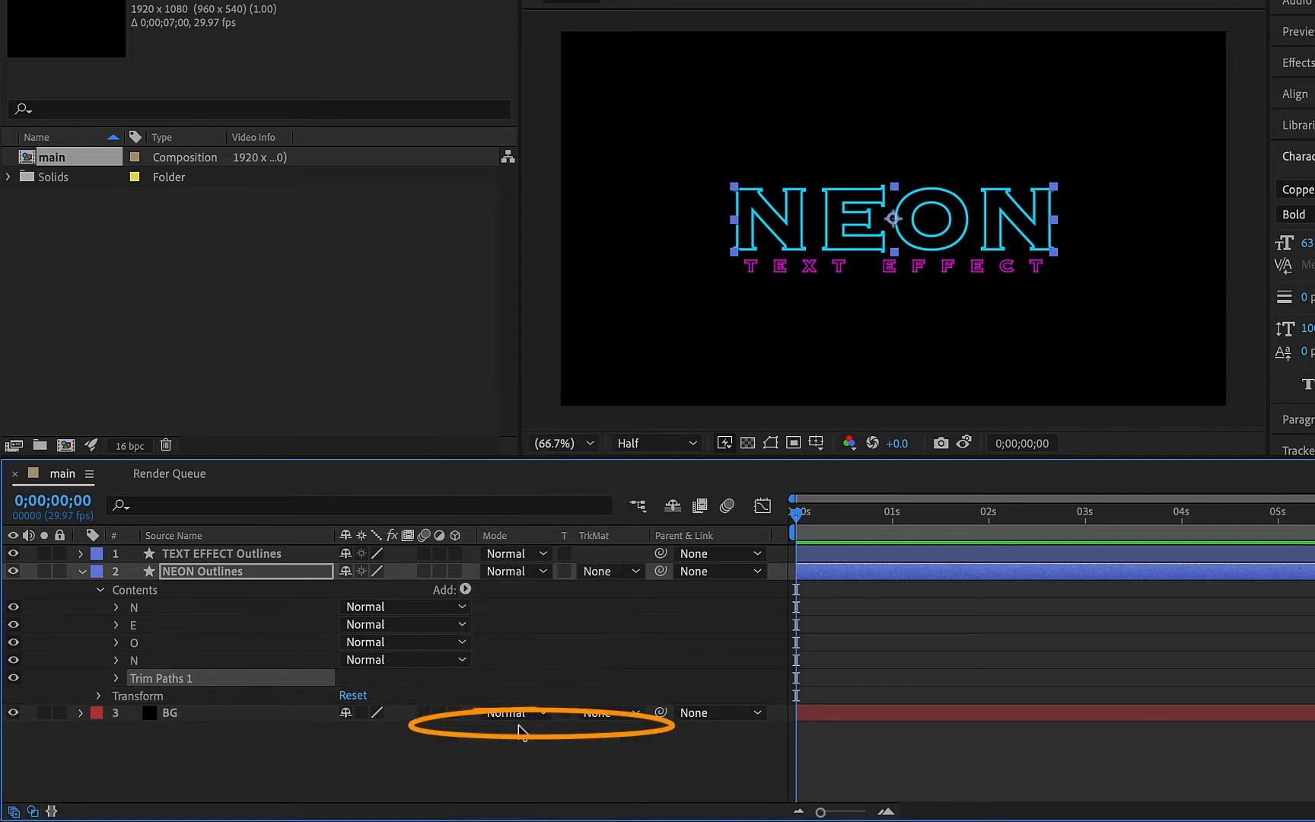
Enable keyframing for the Trim Paths End property at 0 seconds and set its value to 0%.
left_click(116, 678)
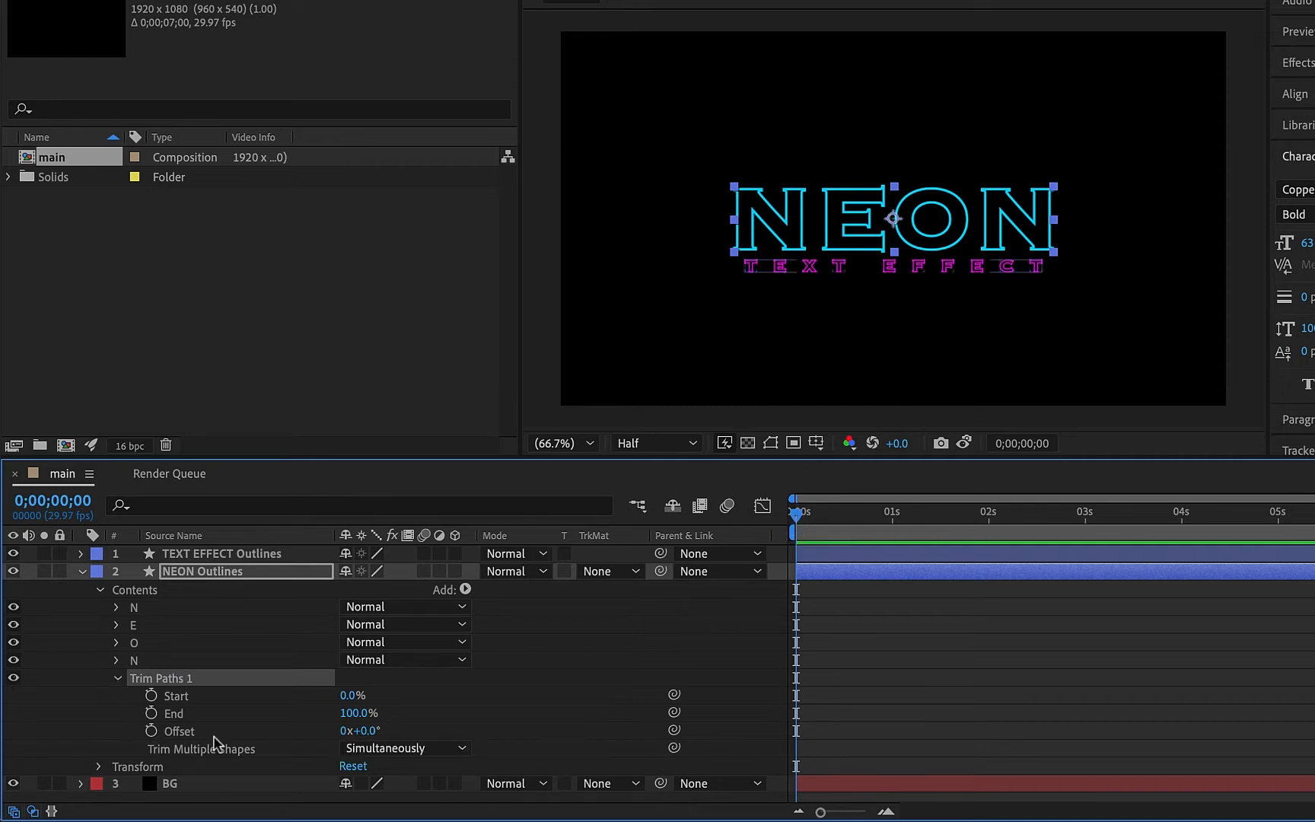
left_click(151, 714)
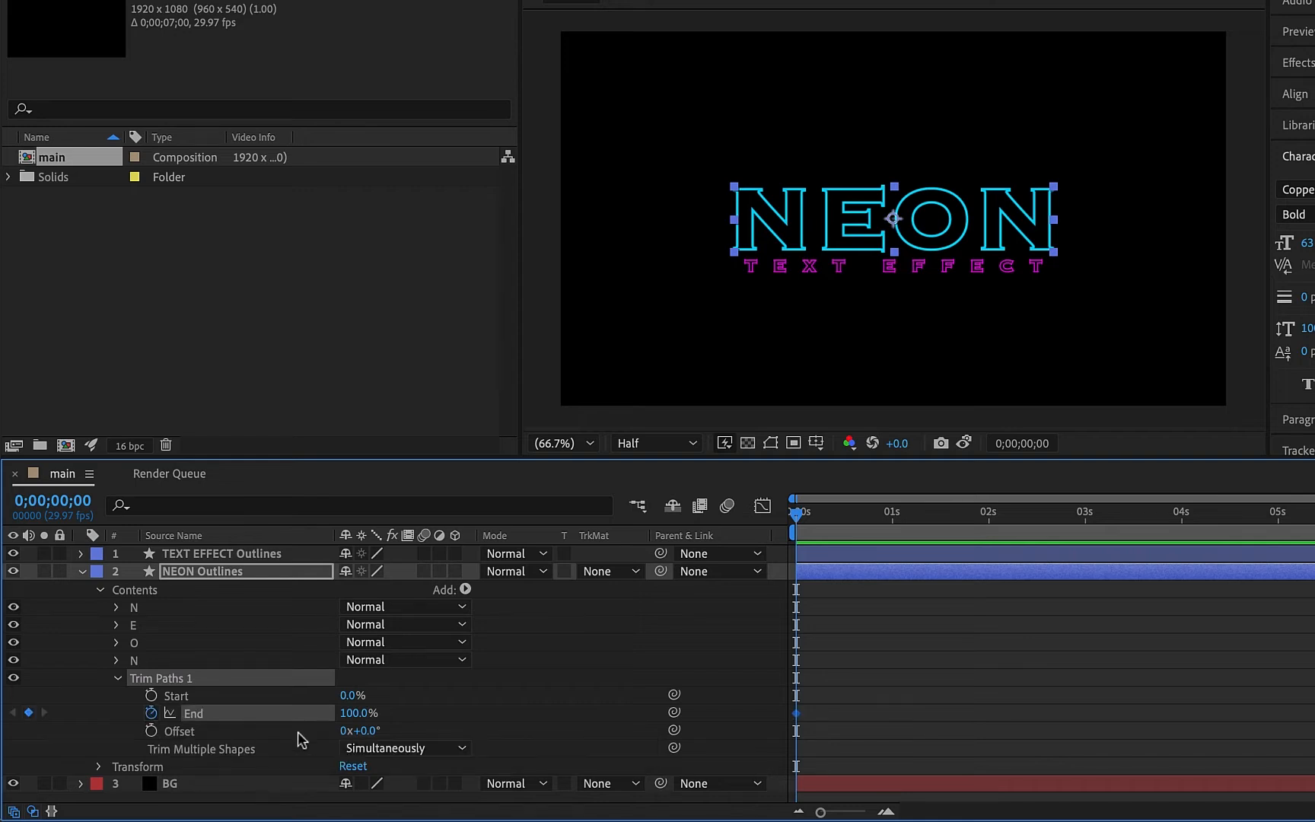
left_click(358, 713)
type("0")
key("Return")
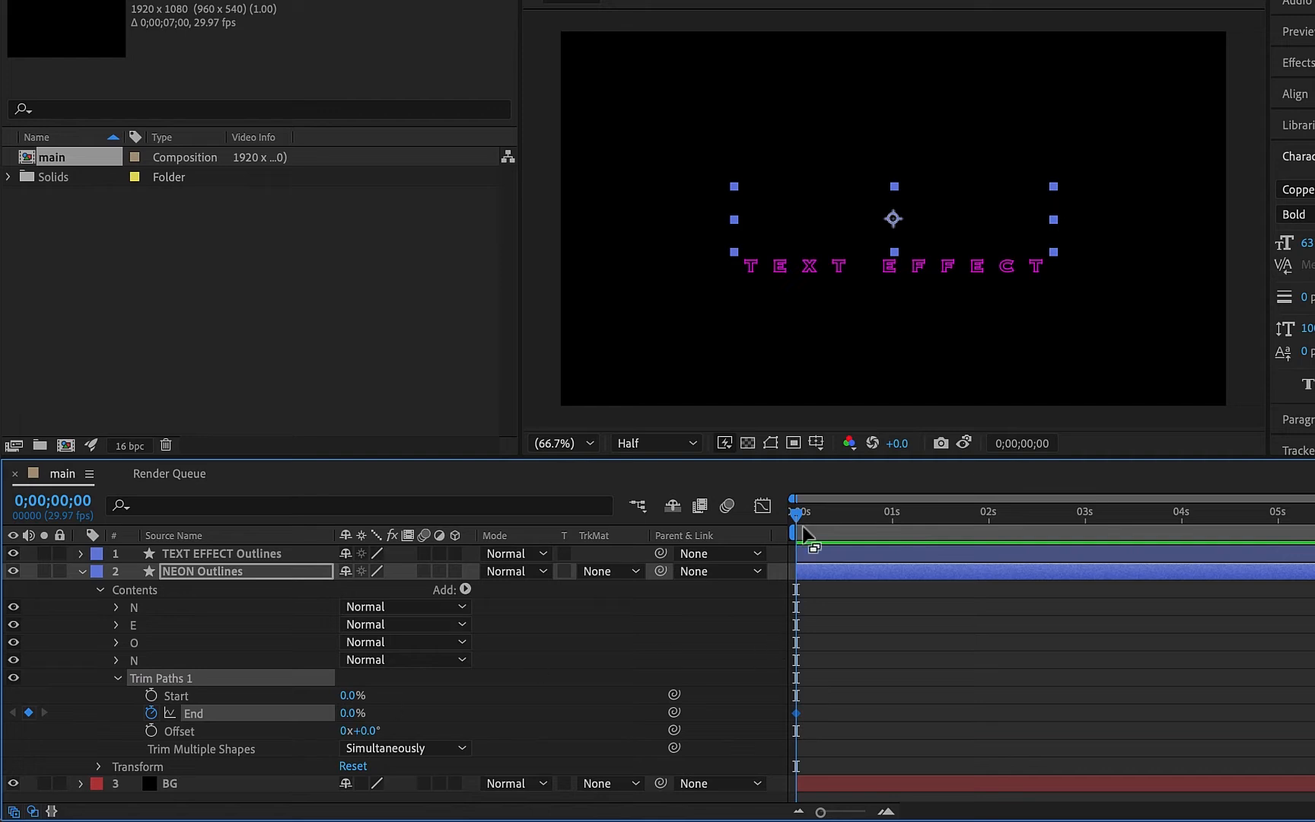
Keyframe the Trim Paths End at 100% at 2 seconds and add a keyframe holding that value at 5 seconds.
left_click_drag(799, 518, 992, 531)
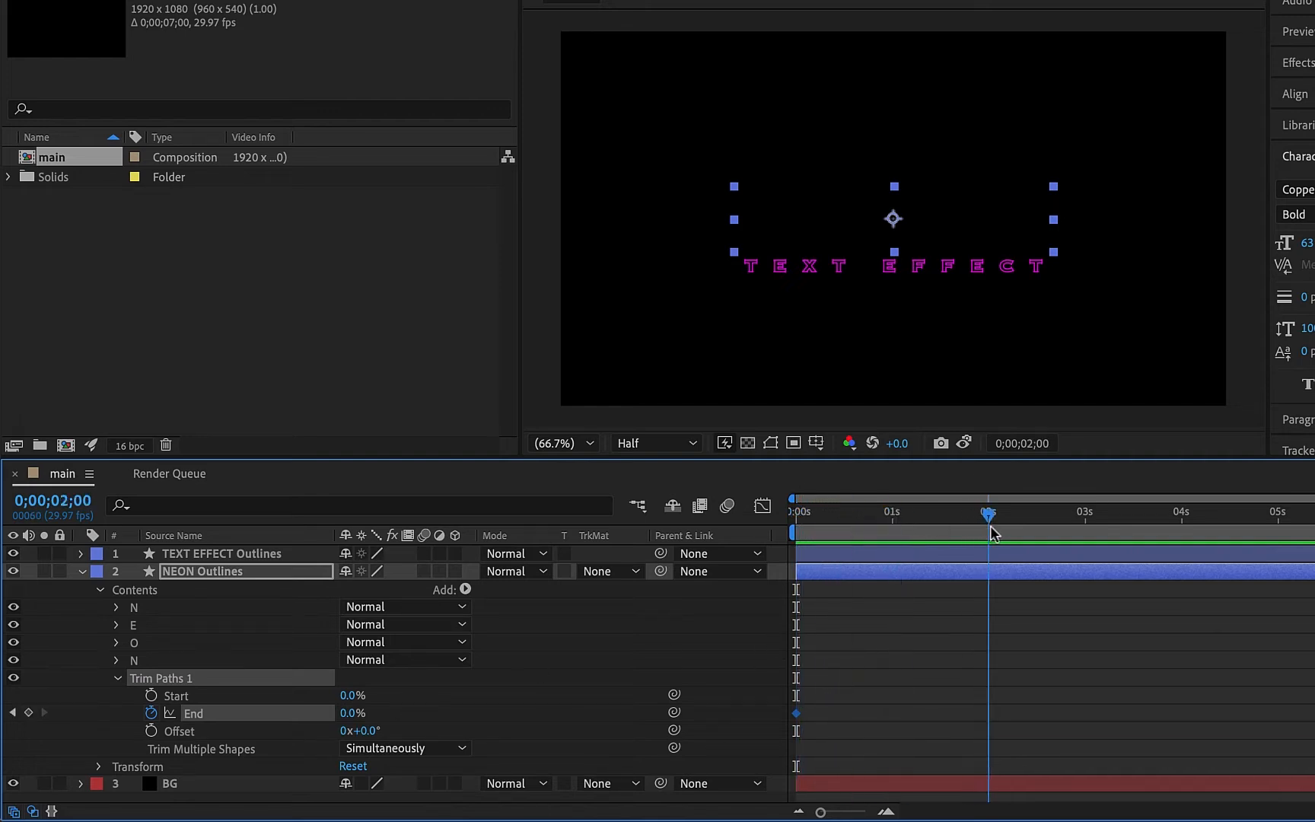
left_click(350, 713)
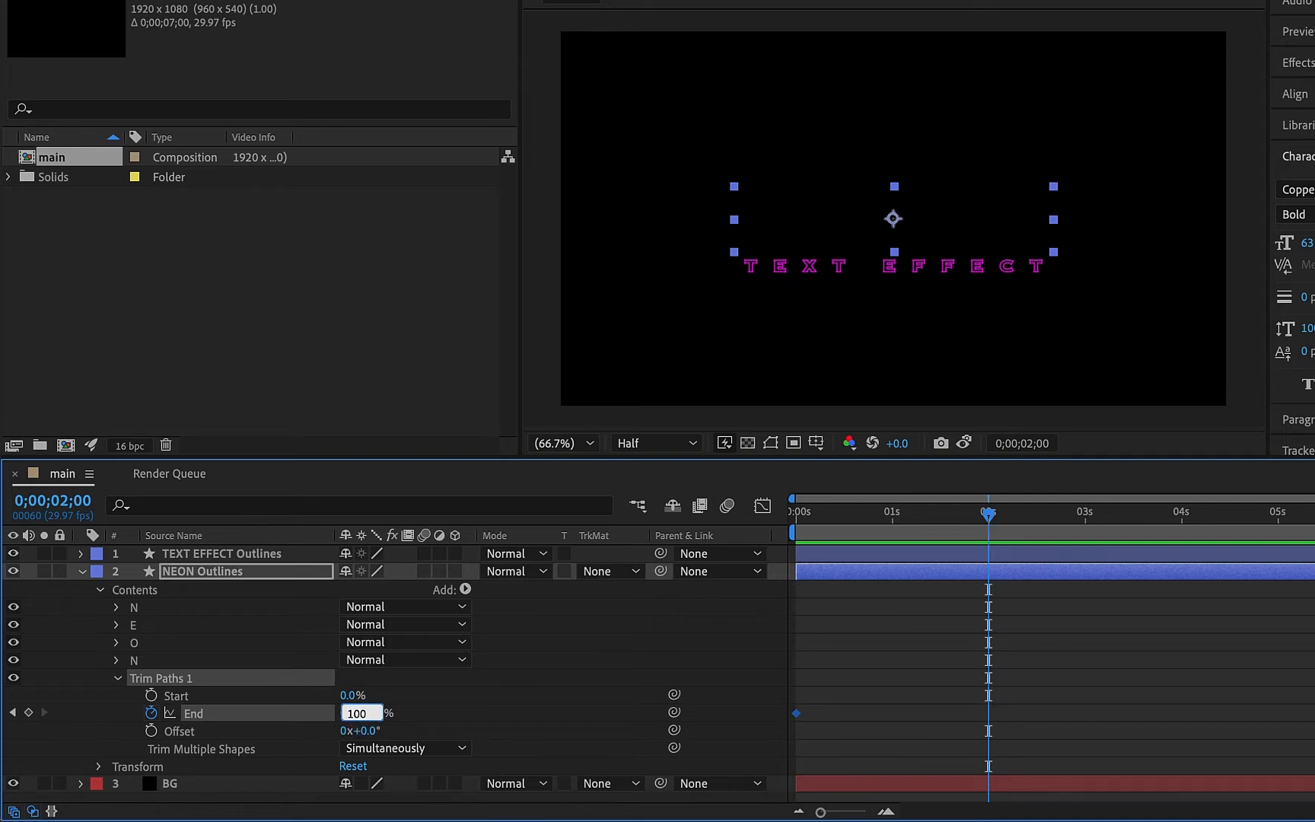
key("Return")
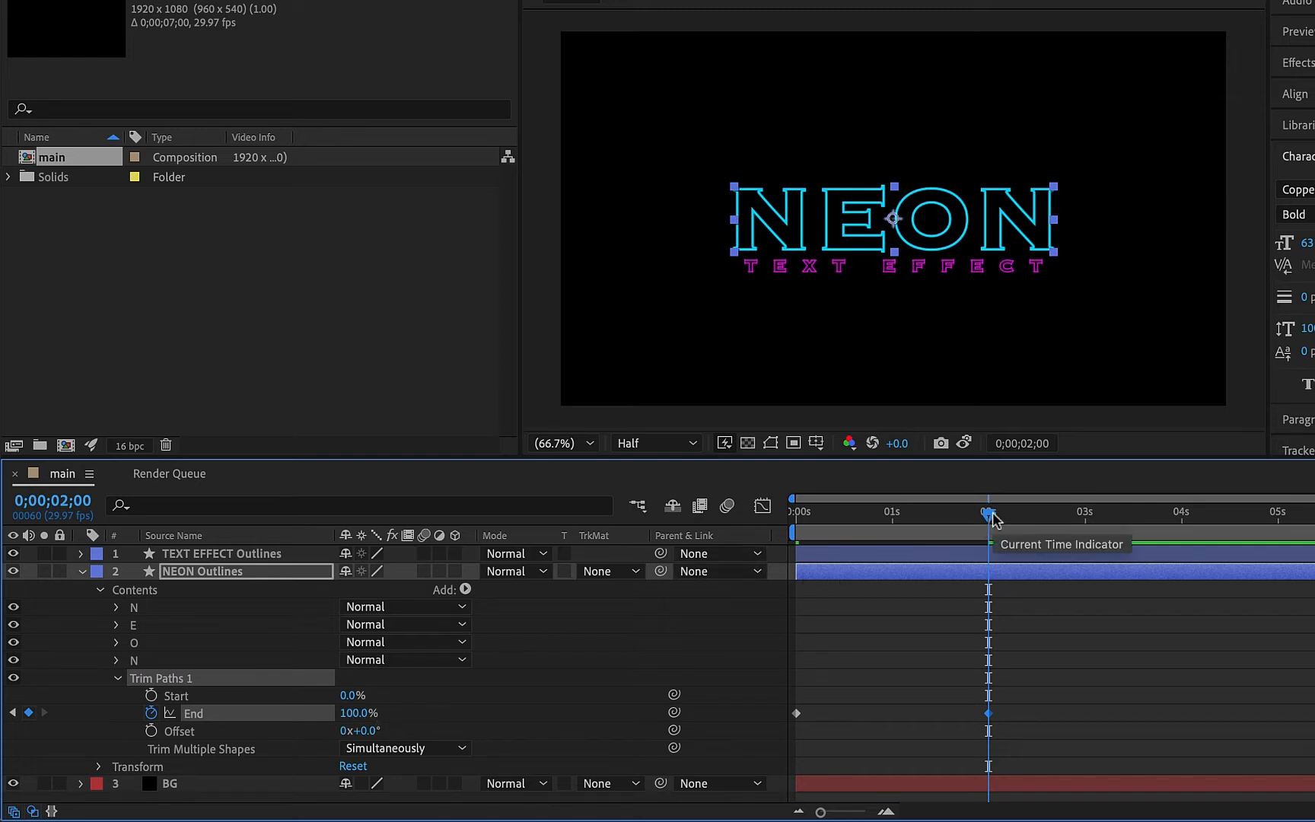
left_click_drag(989, 520, 1285, 531)
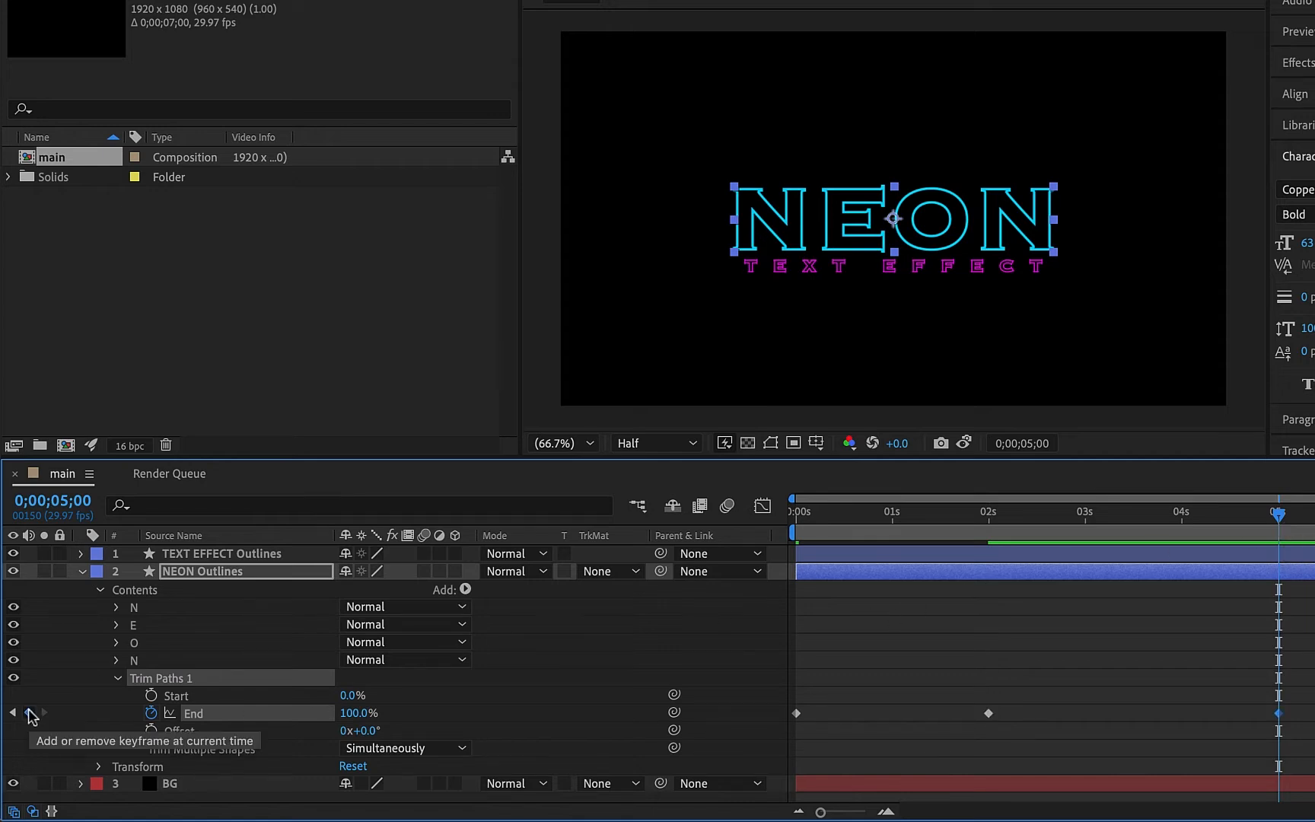
left_click(30, 713)
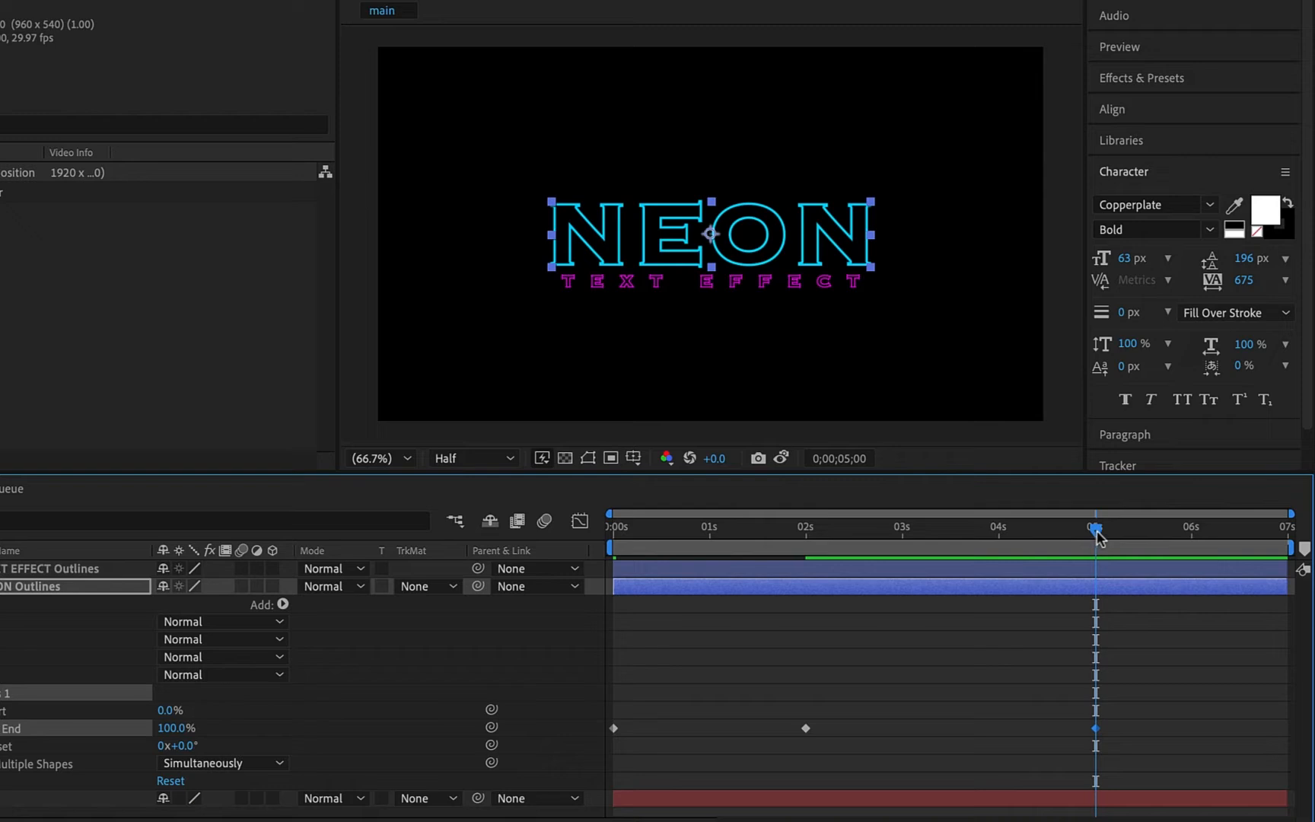
Keyframe the Trim Paths End back to 0% at 0;00;06;15.
left_click_drag(1097, 530, 1240, 528)
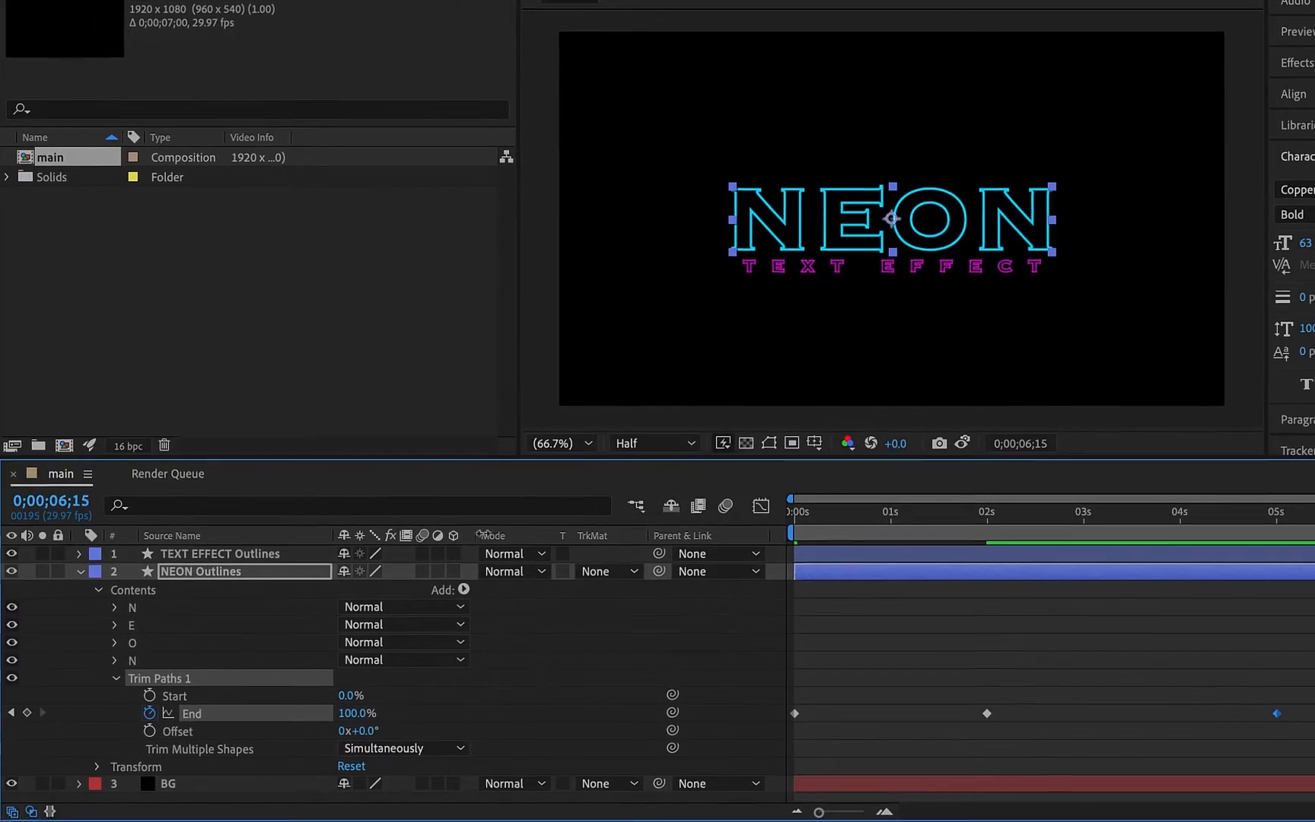
left_click(344, 716)
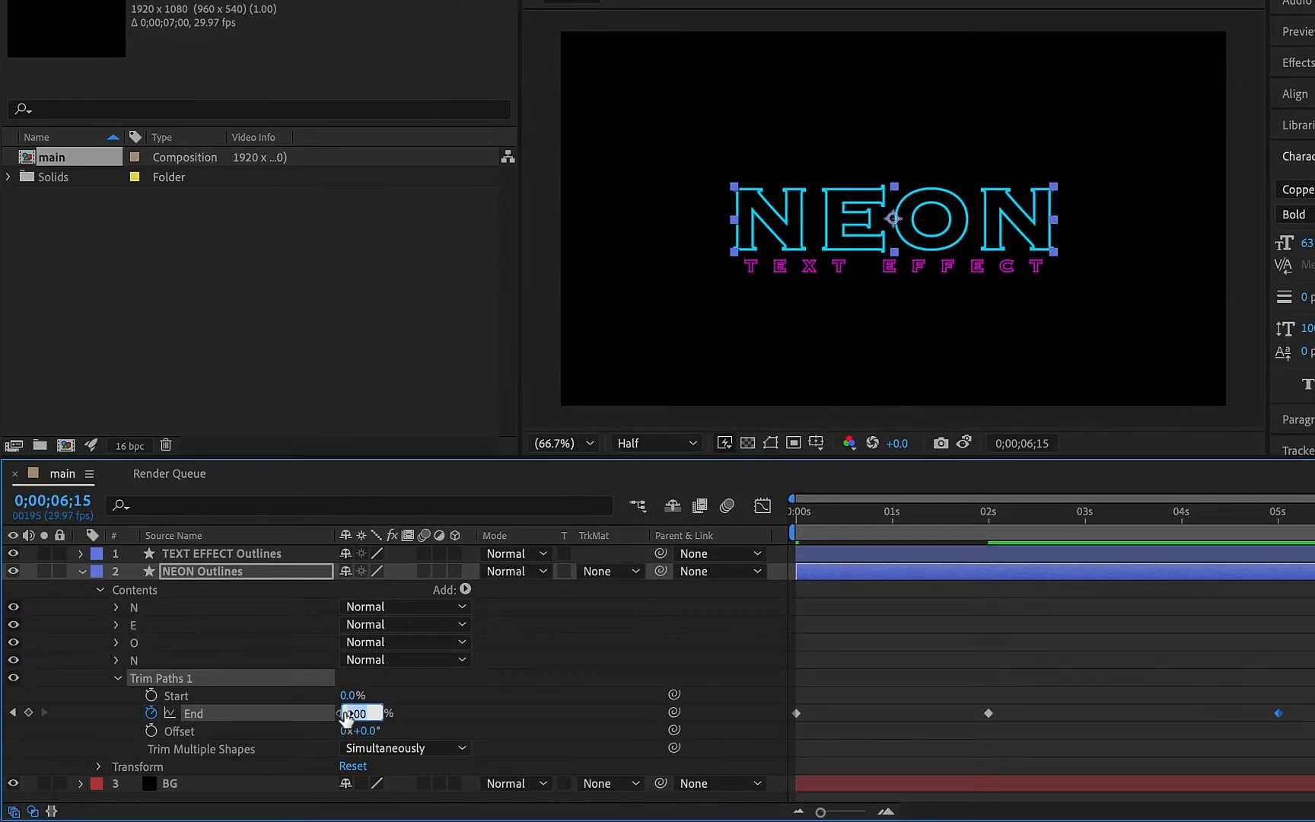
type("0")
key("Return")
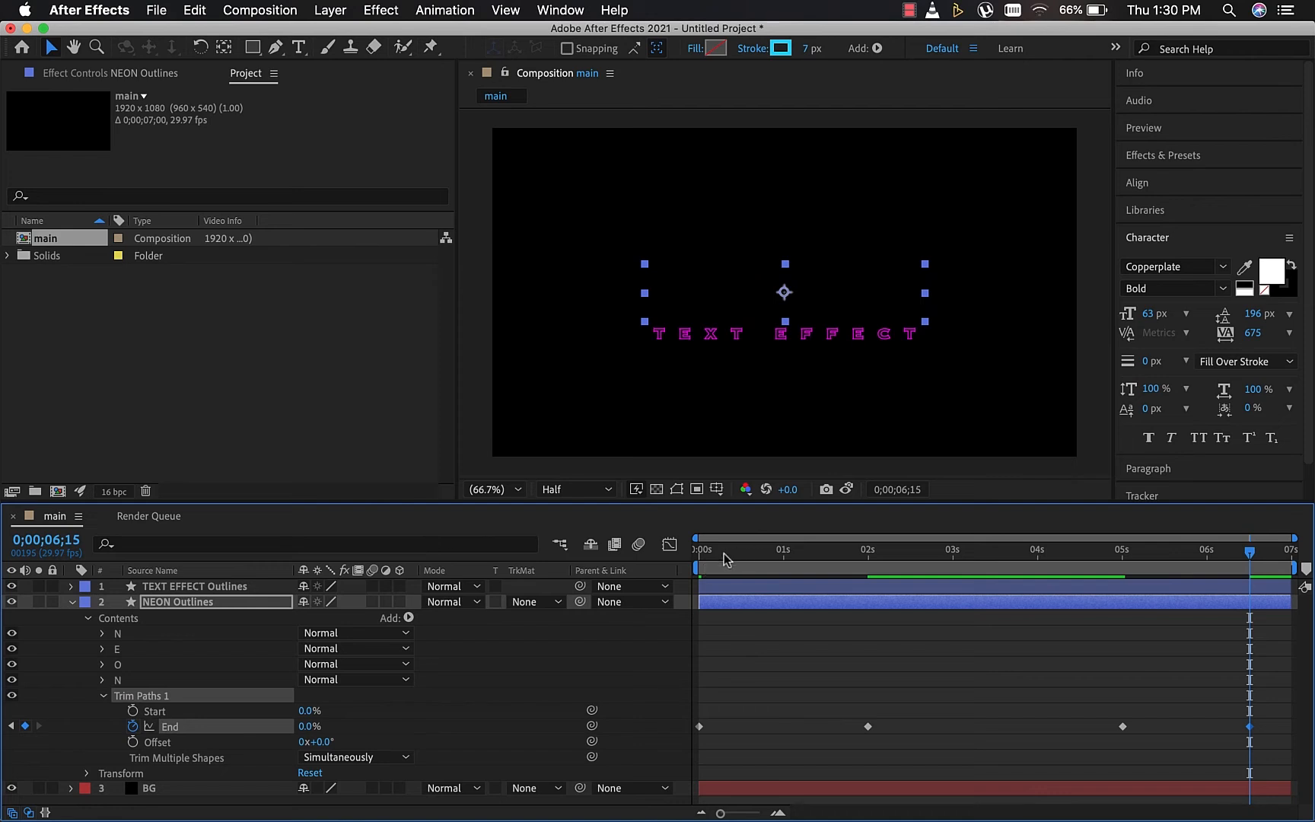
Collapse the NEON Outlines layer, hide the TEXT EFFECT Outlines layer, and preview the stroke animation from the start.
left_click_drag(725, 559, 696, 563)
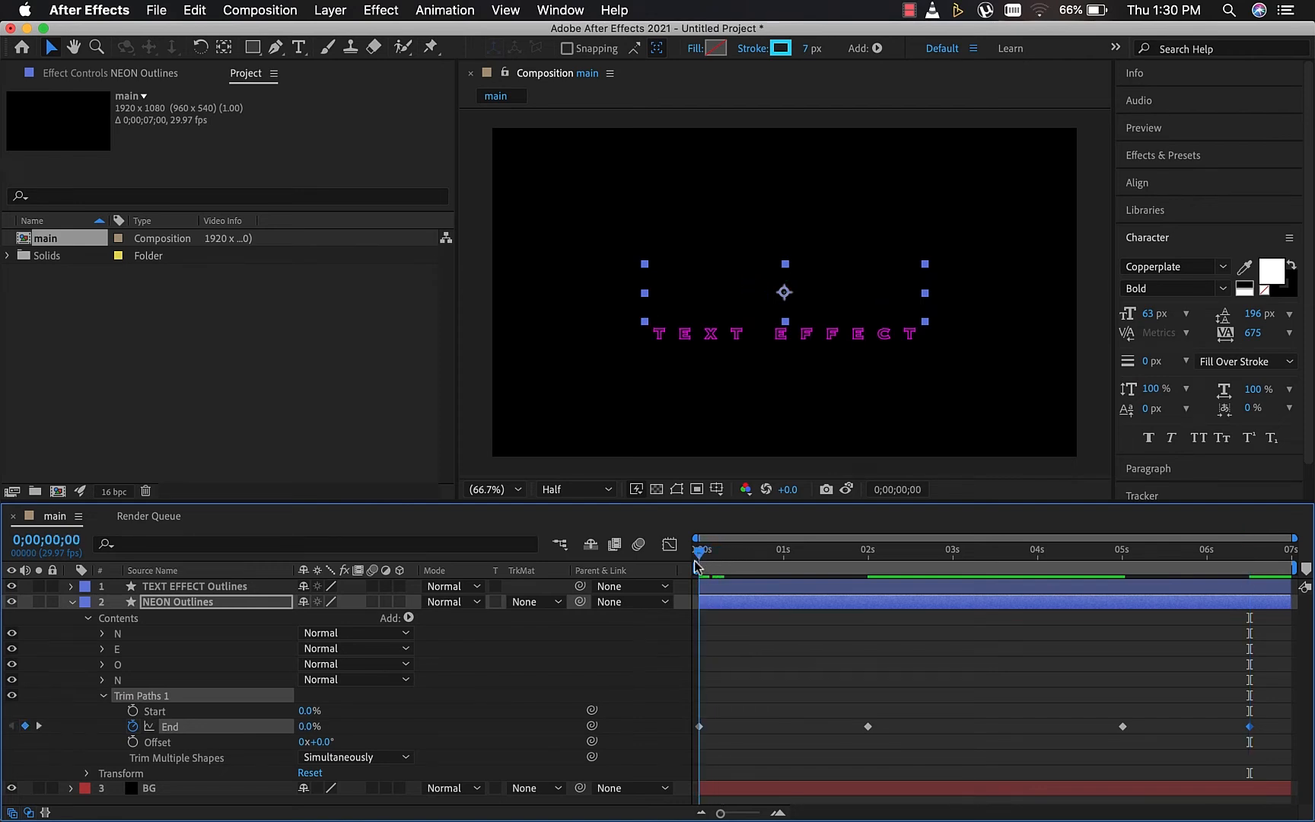
left_click(73, 602)
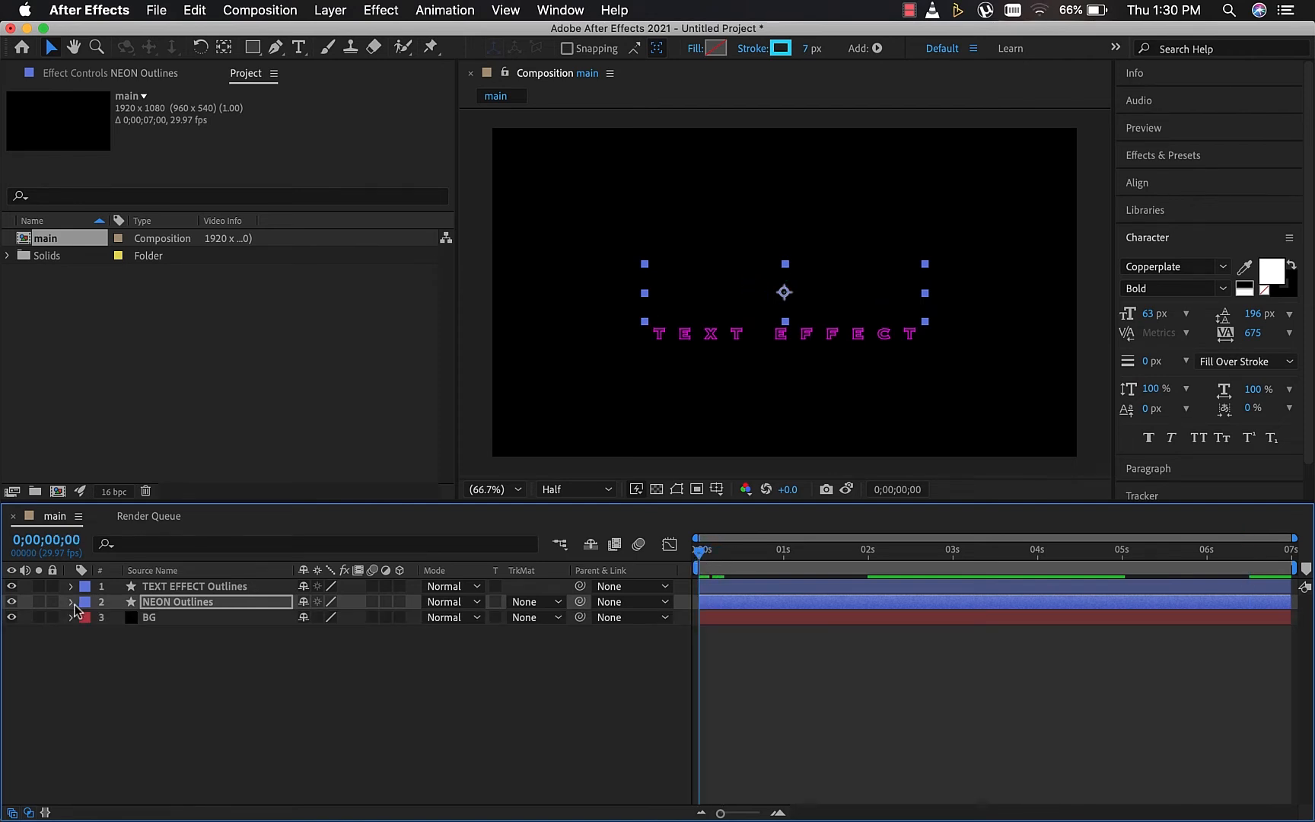
left_click(11, 586)
left_click(478, 669)
key("space")
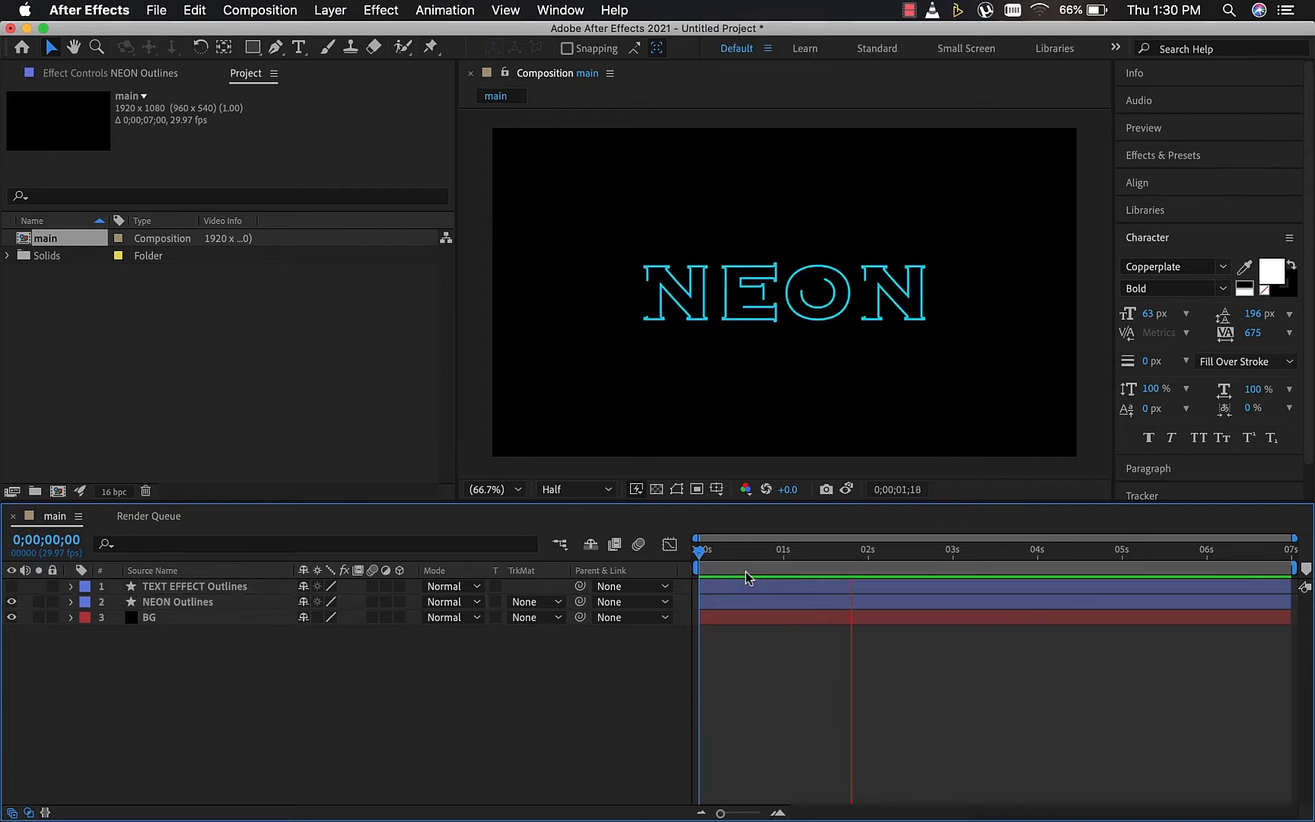
key("space")
left_click(72, 602)
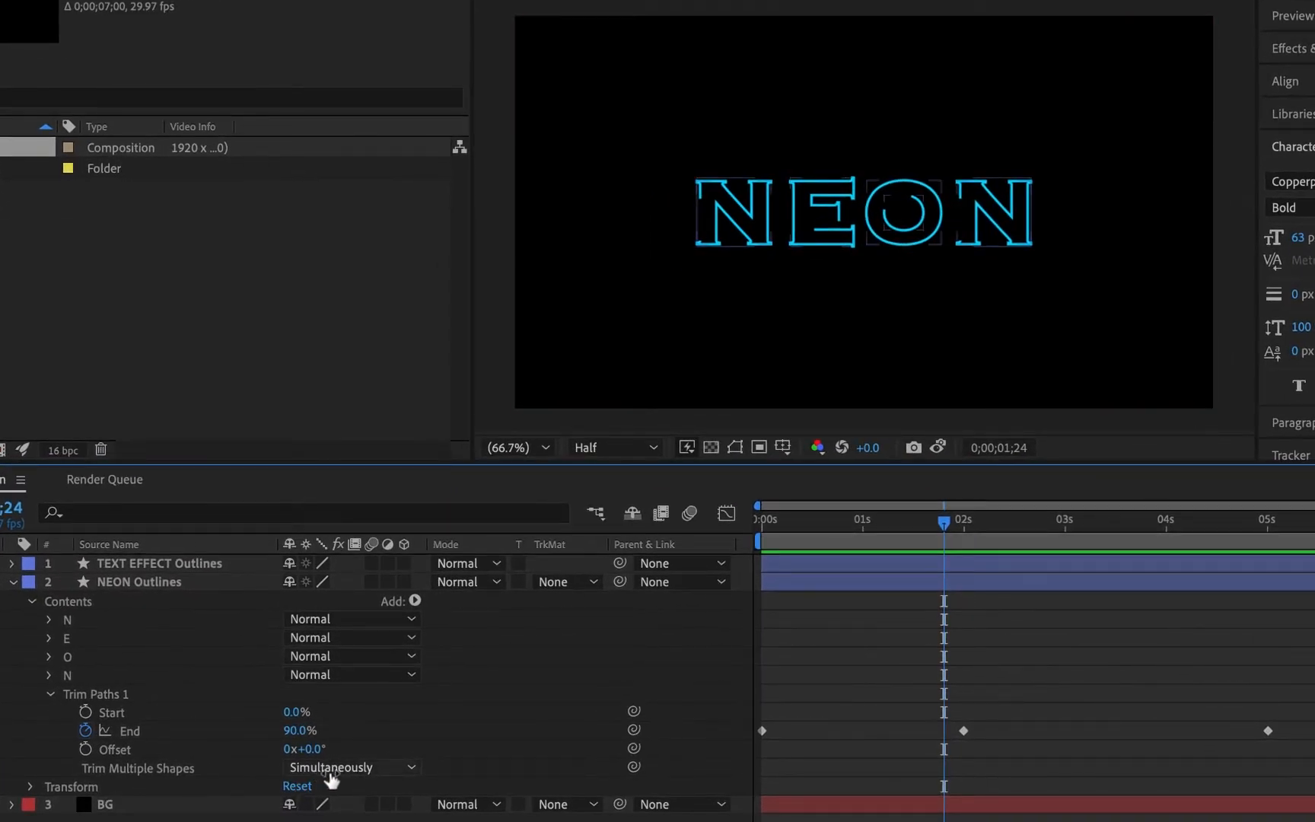
left_click(13, 582)
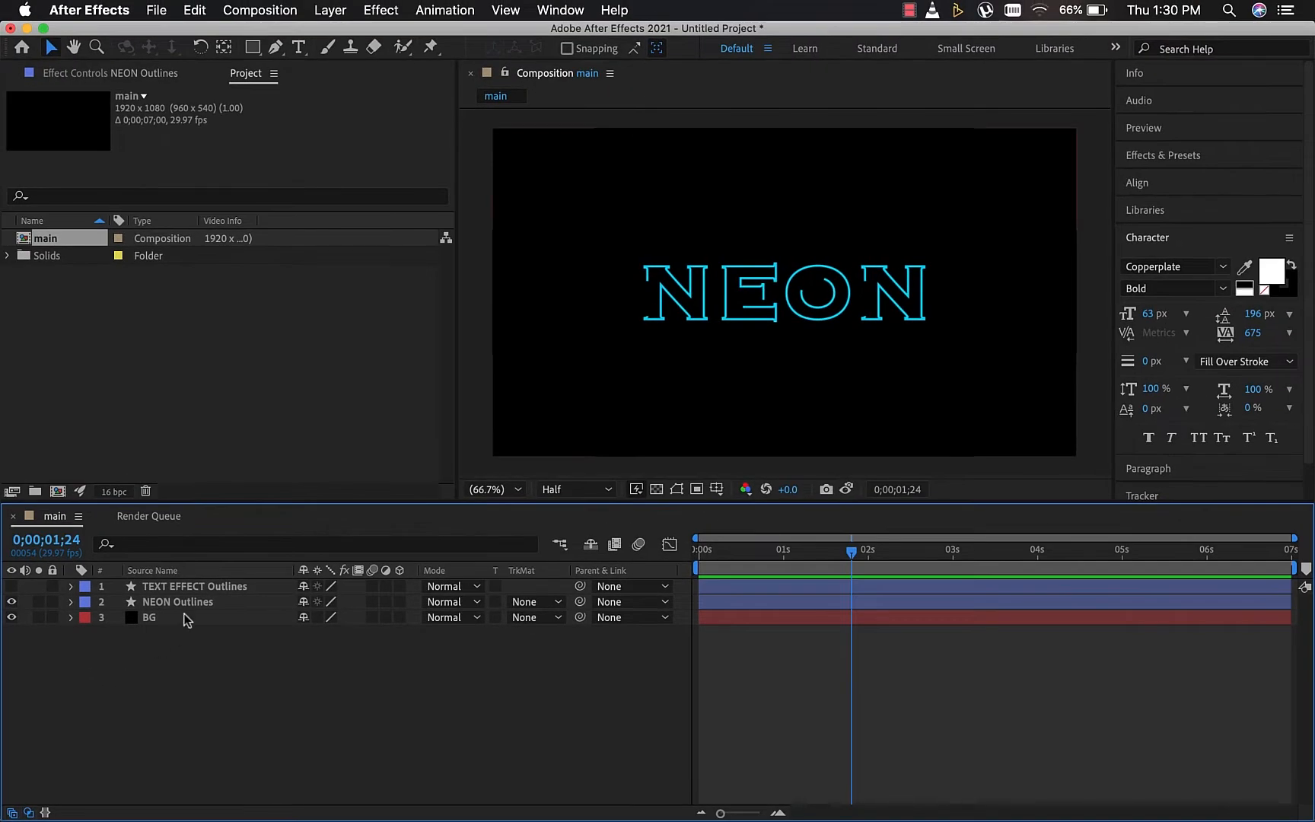
Enable Scale keyframing on the NEON Outlines layer at 0 seconds with its value at 100%.
left_click(145, 587)
key("s")
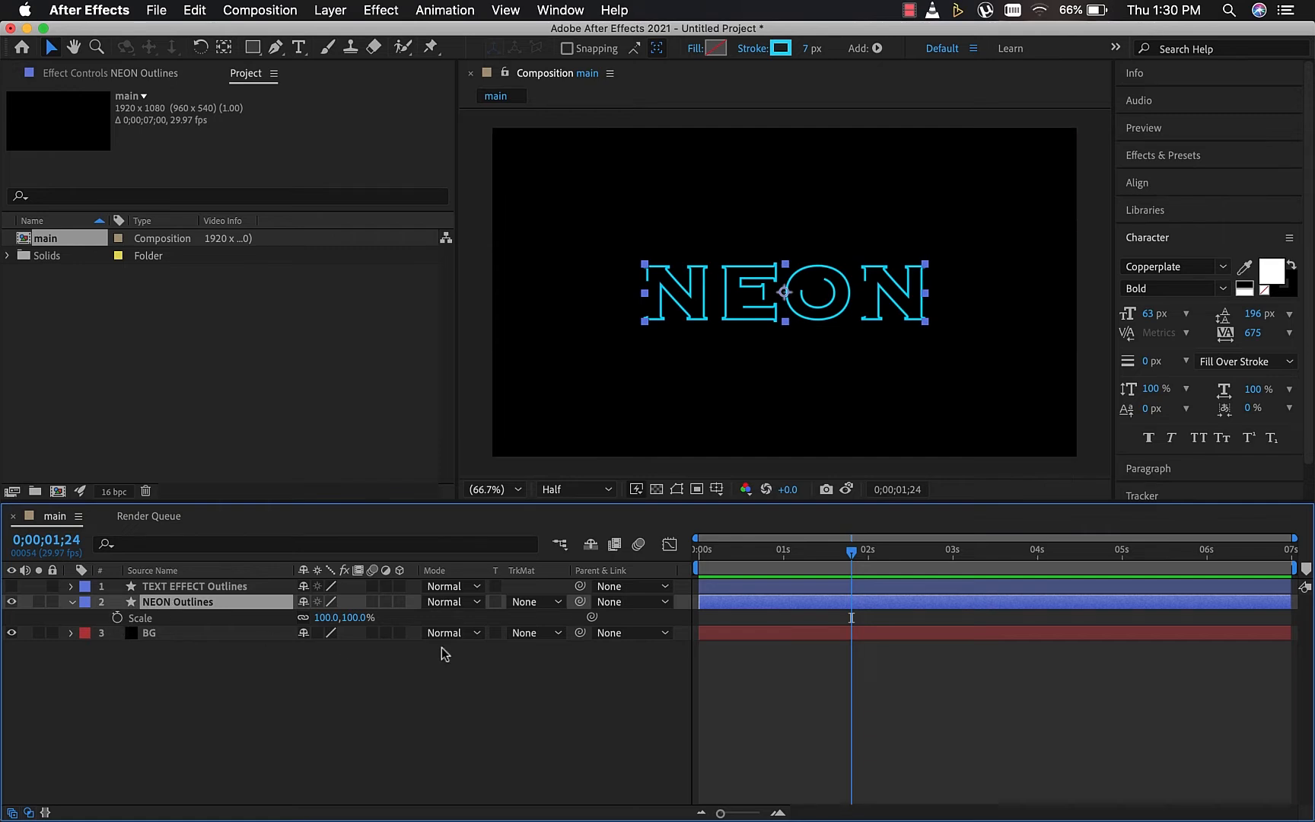
left_click_drag(737, 559, 691, 567)
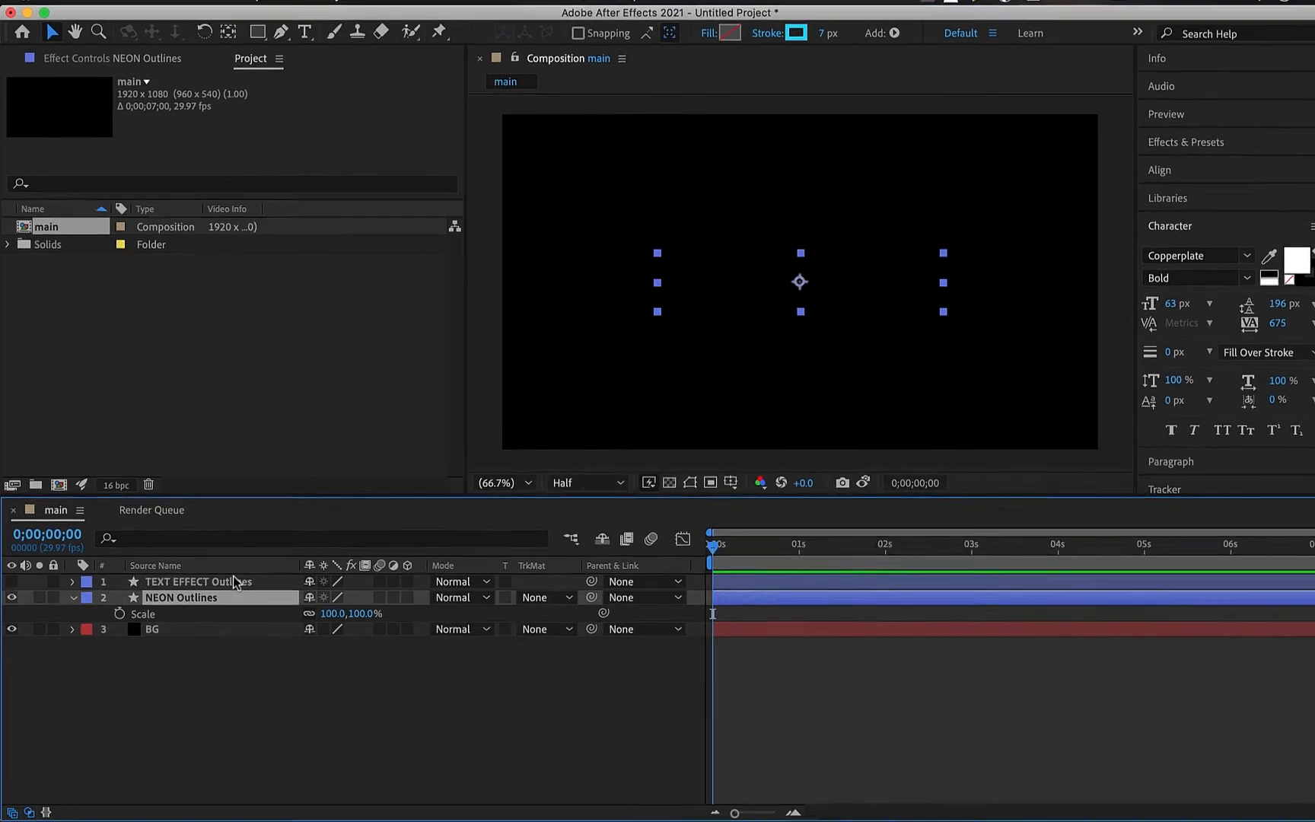
left_click(120, 614)
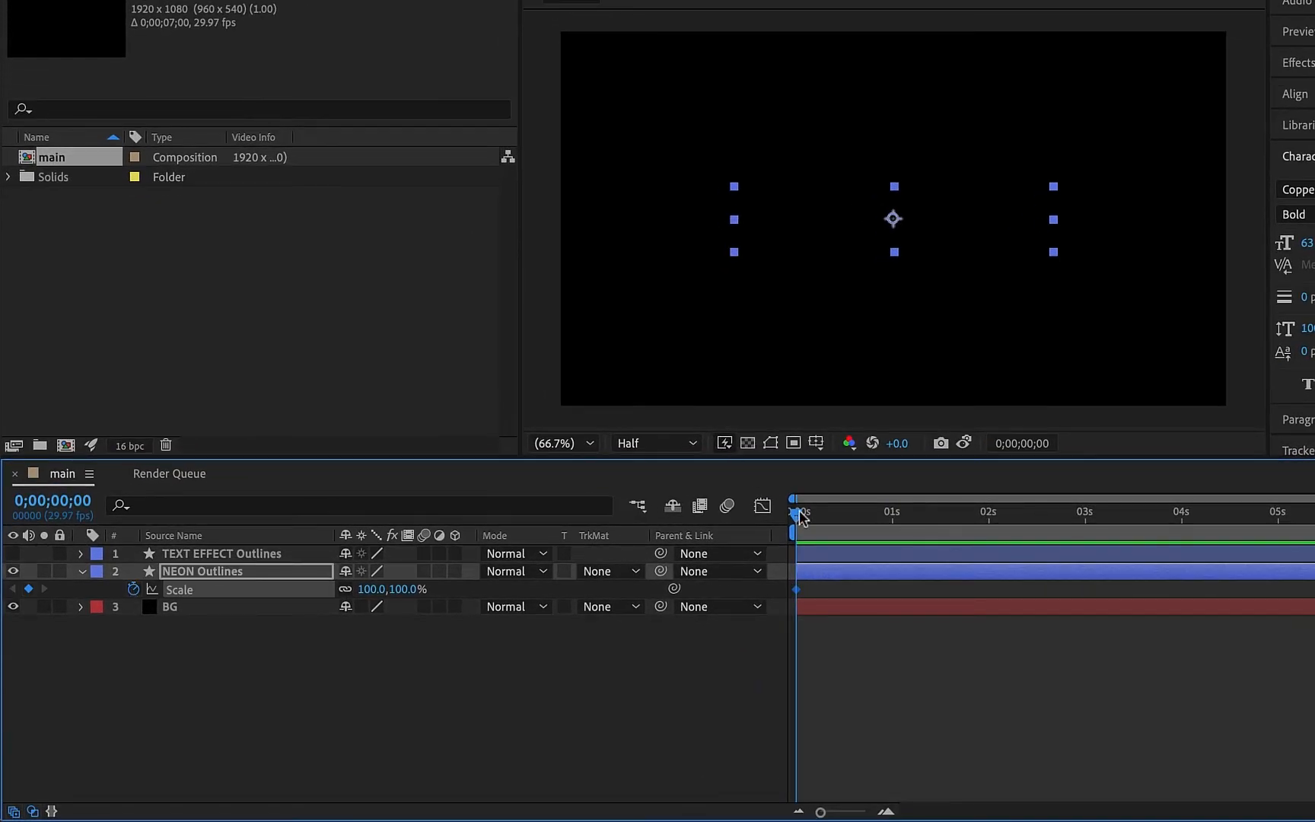
Keyframe the NEON Outlines Scale at 94% at 0;00;02;15.
left_click_drag(797, 516, 1037, 524)
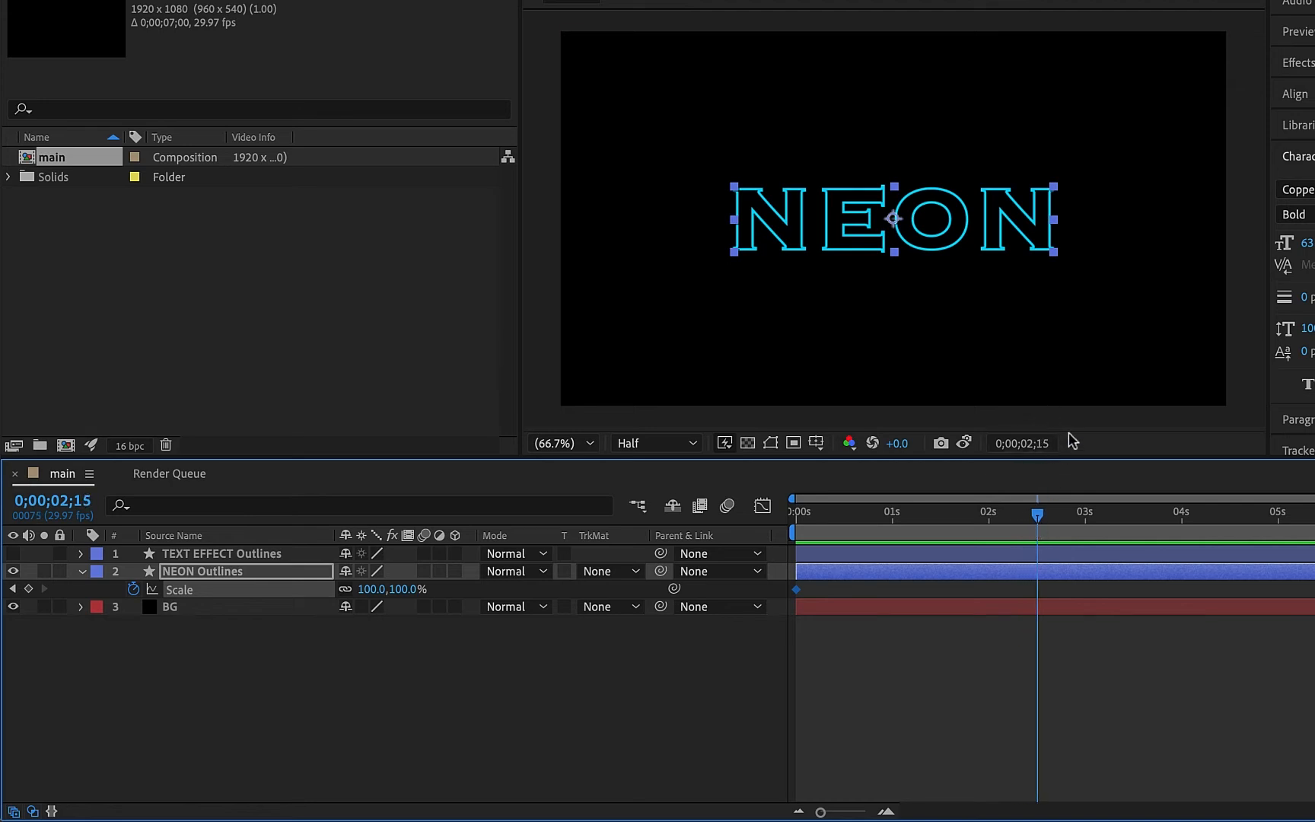
left_click(371, 590)
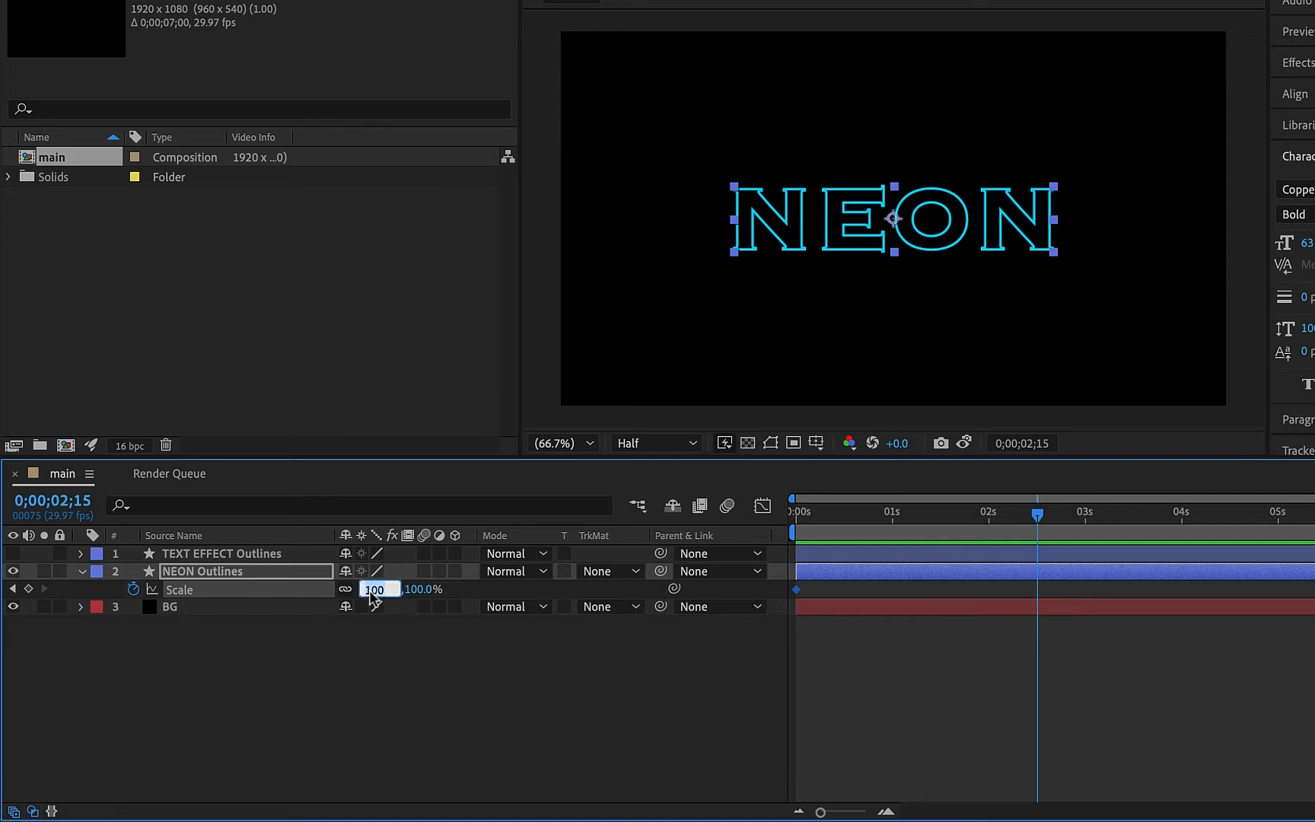
type("94")
key("Return")
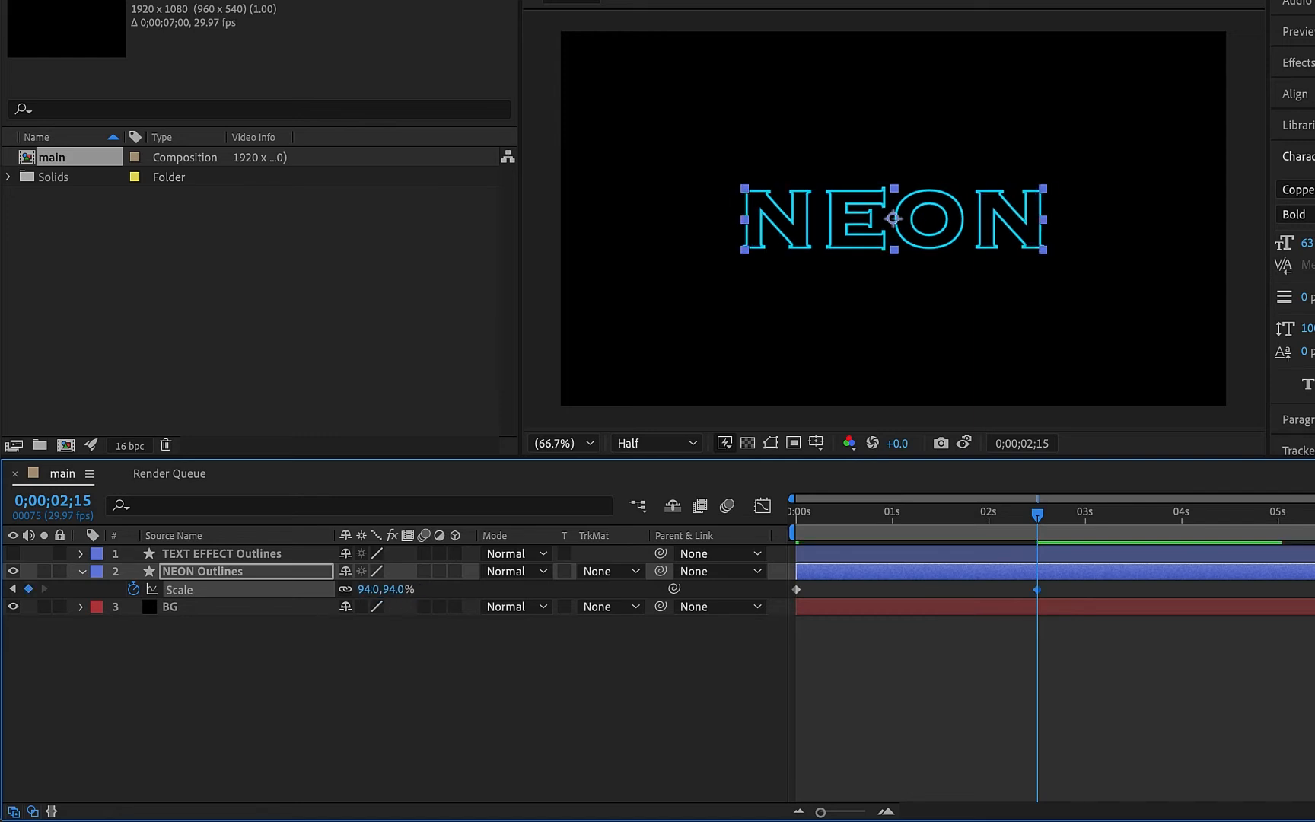
Reveal all keyframes of the NEON Outlines layer and apply Easy Ease to every End and Scale keyframe.
key("u")
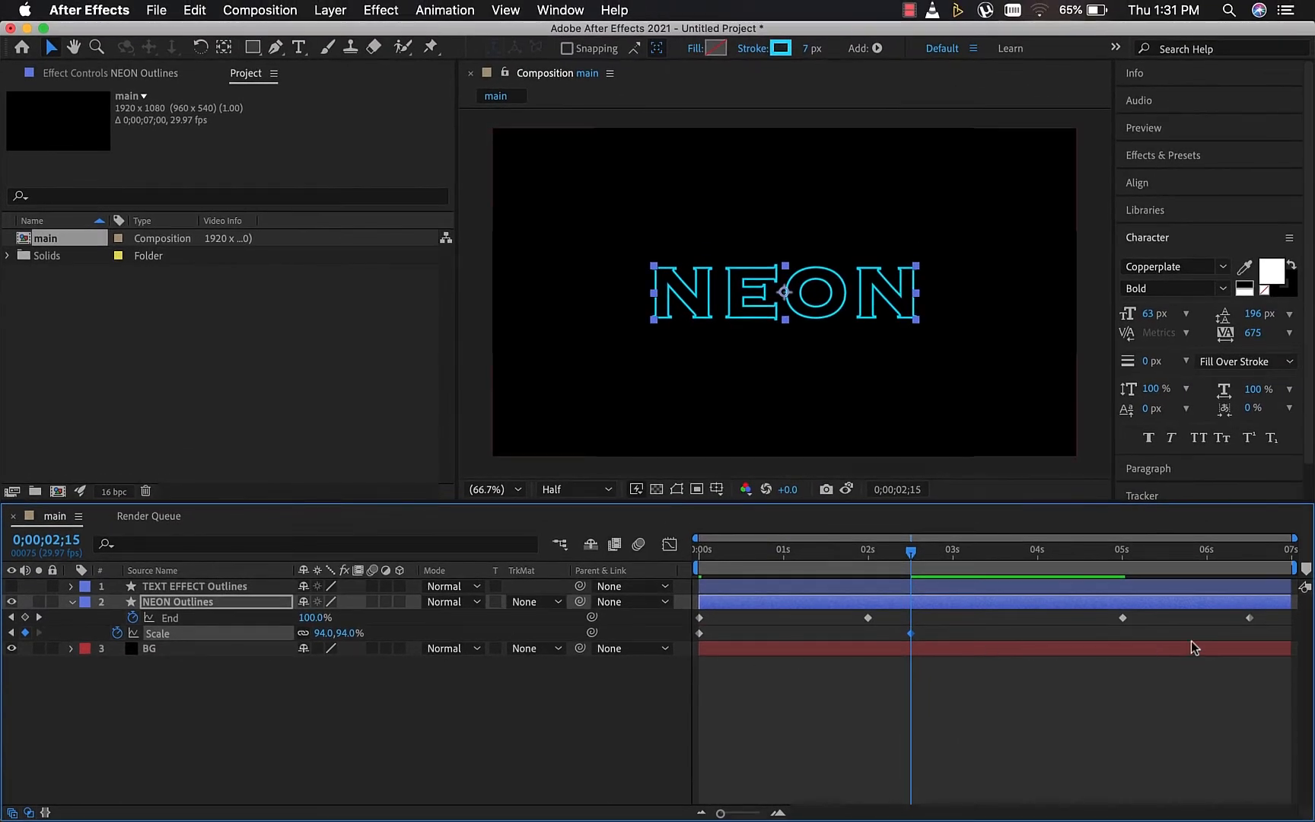
left_click_drag(1262, 633, 685, 623)
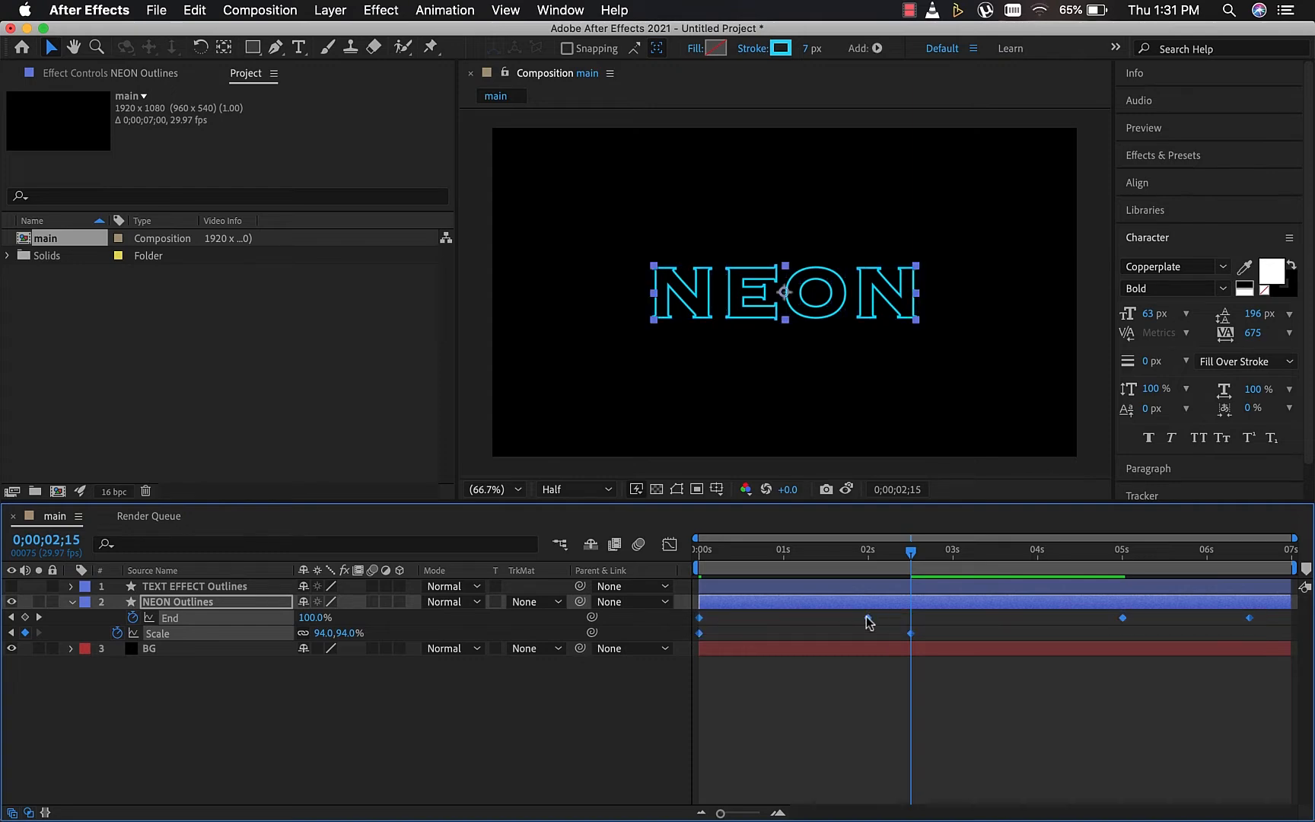
right_click(868, 618)
mouse_move(973, 805)
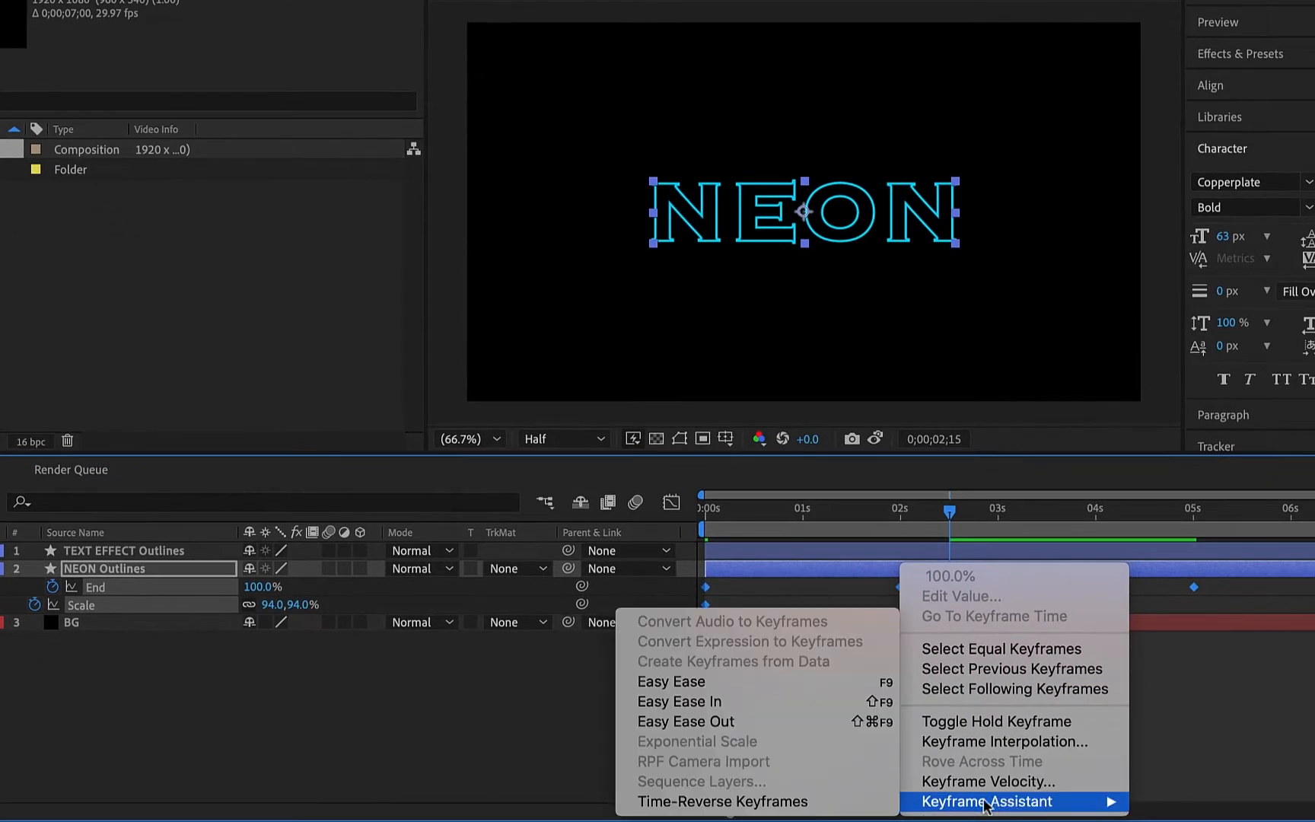
left_click(671, 682)
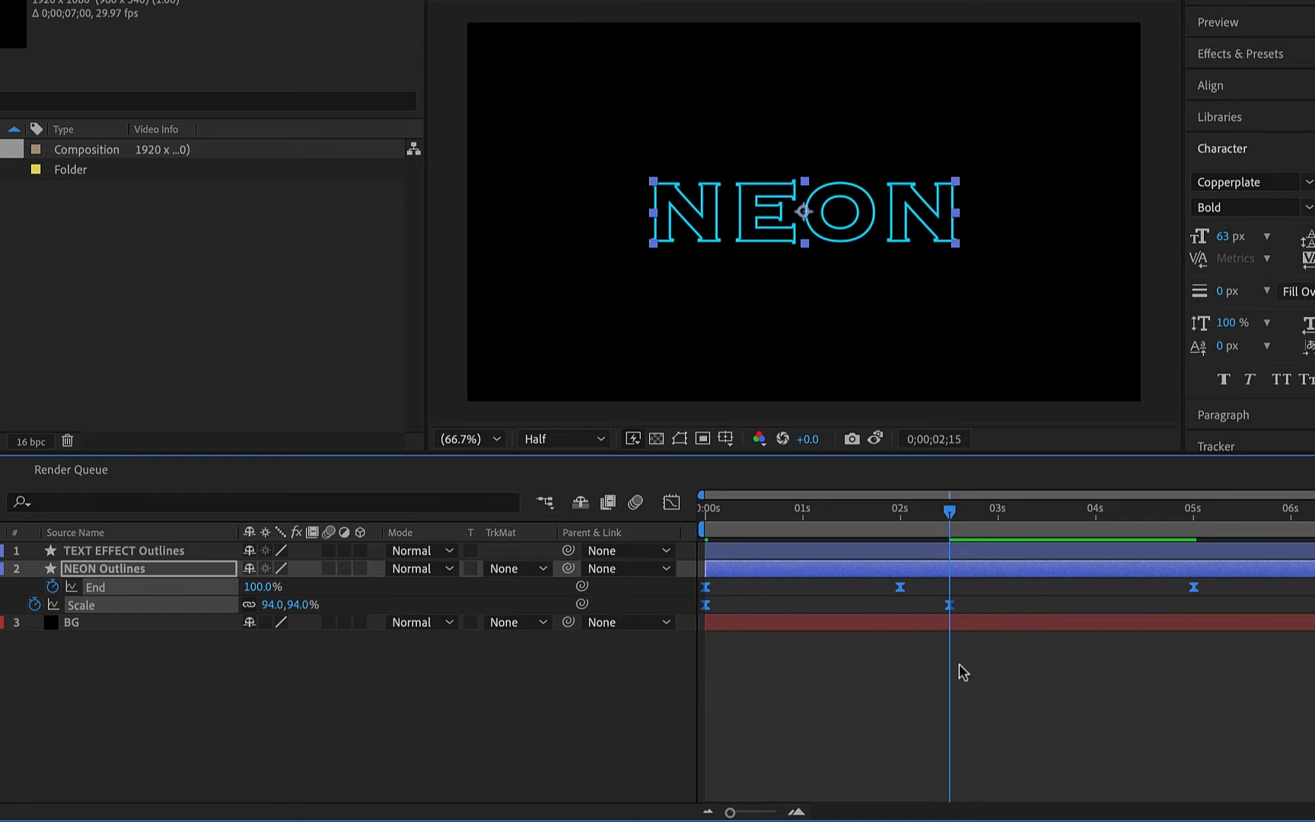
left_click(928, 671)
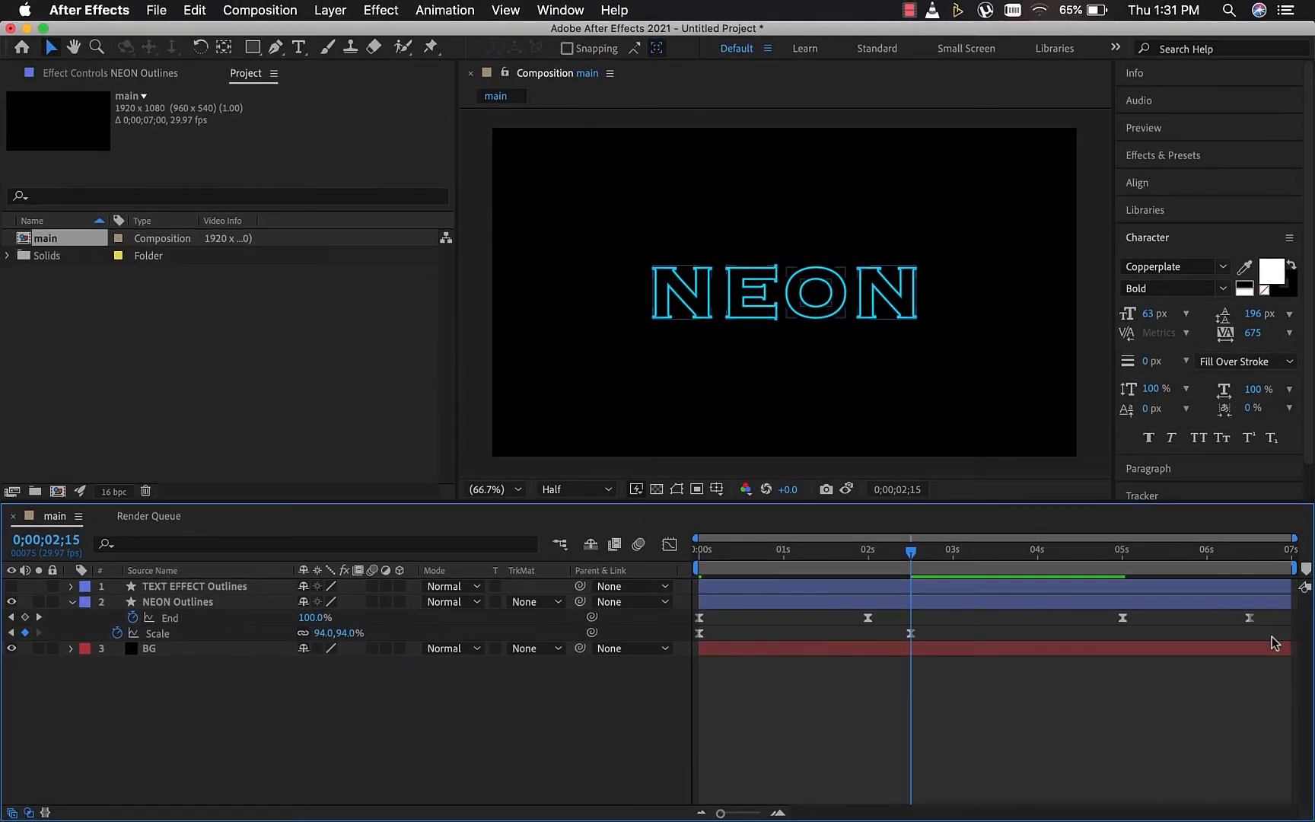
Copy all End and Scale keyframes from NEON Outlines and paste them onto the TEXT EFFECT Outlines layer at 0 seconds.
left_click_drag(1275, 643, 696, 613)
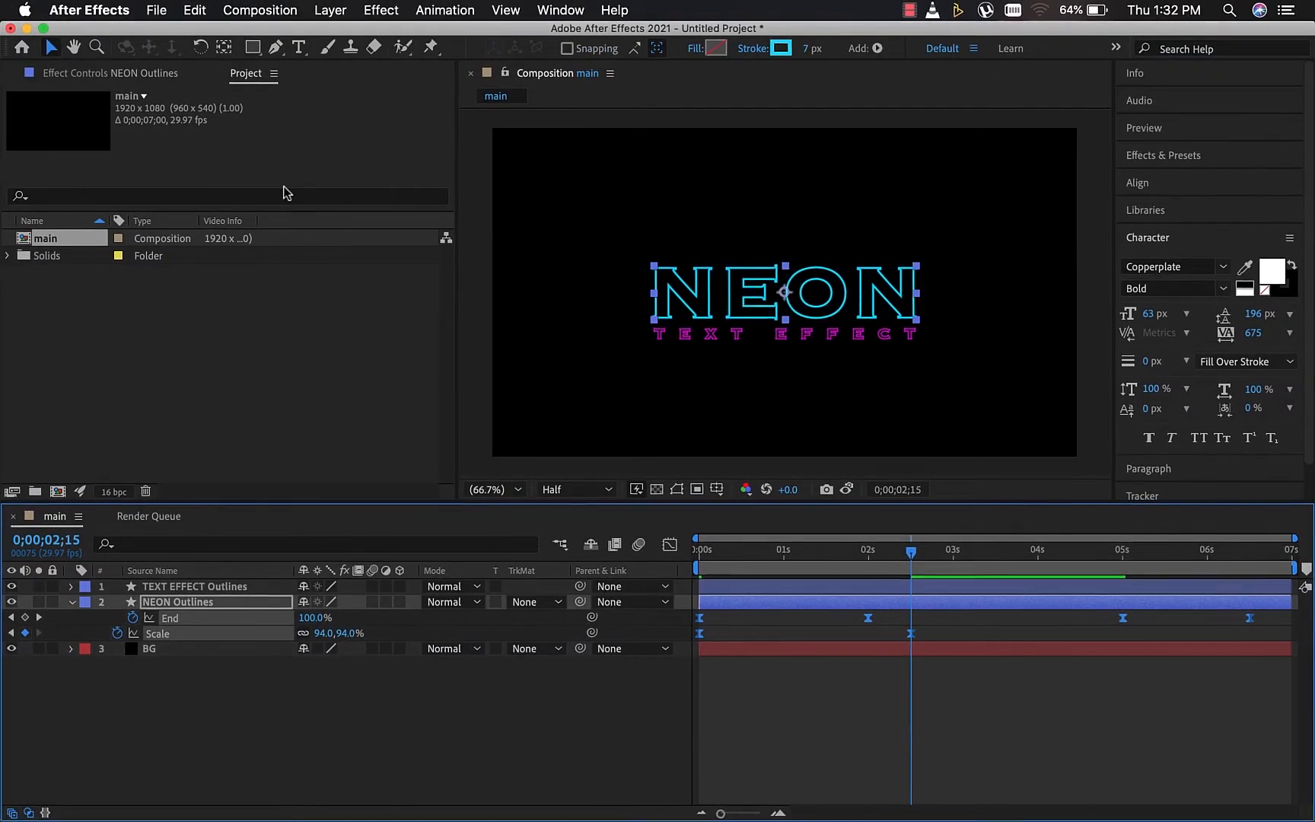
left_click(195, 10)
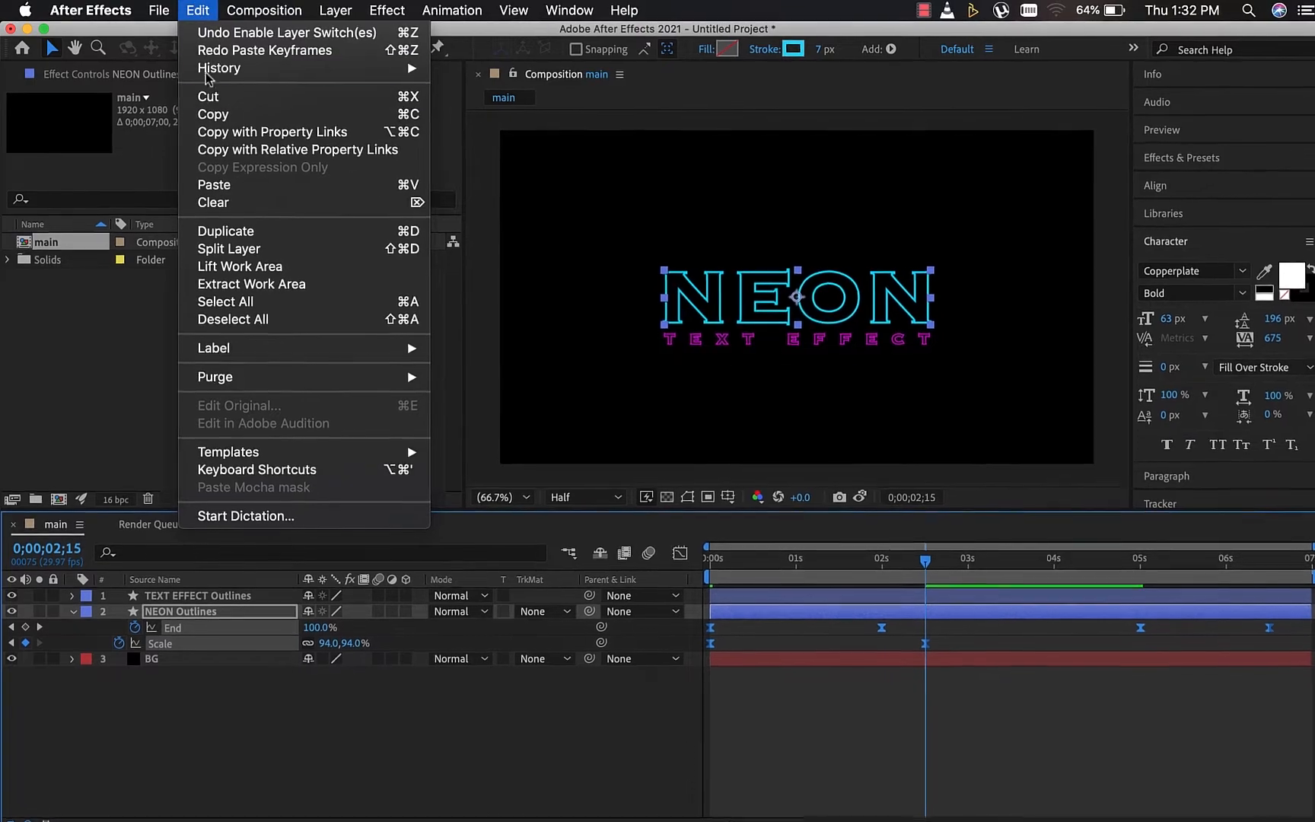
left_click(214, 114)
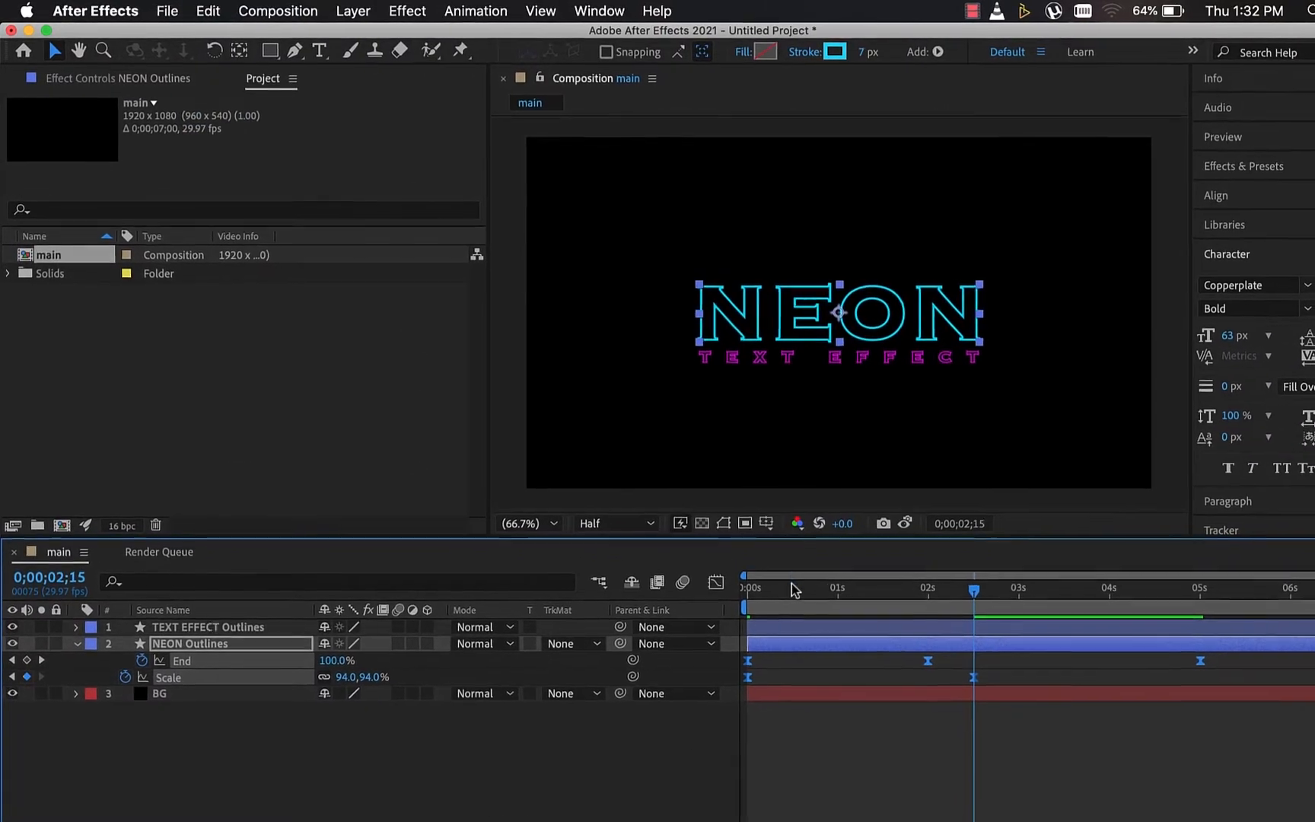
key("Home")
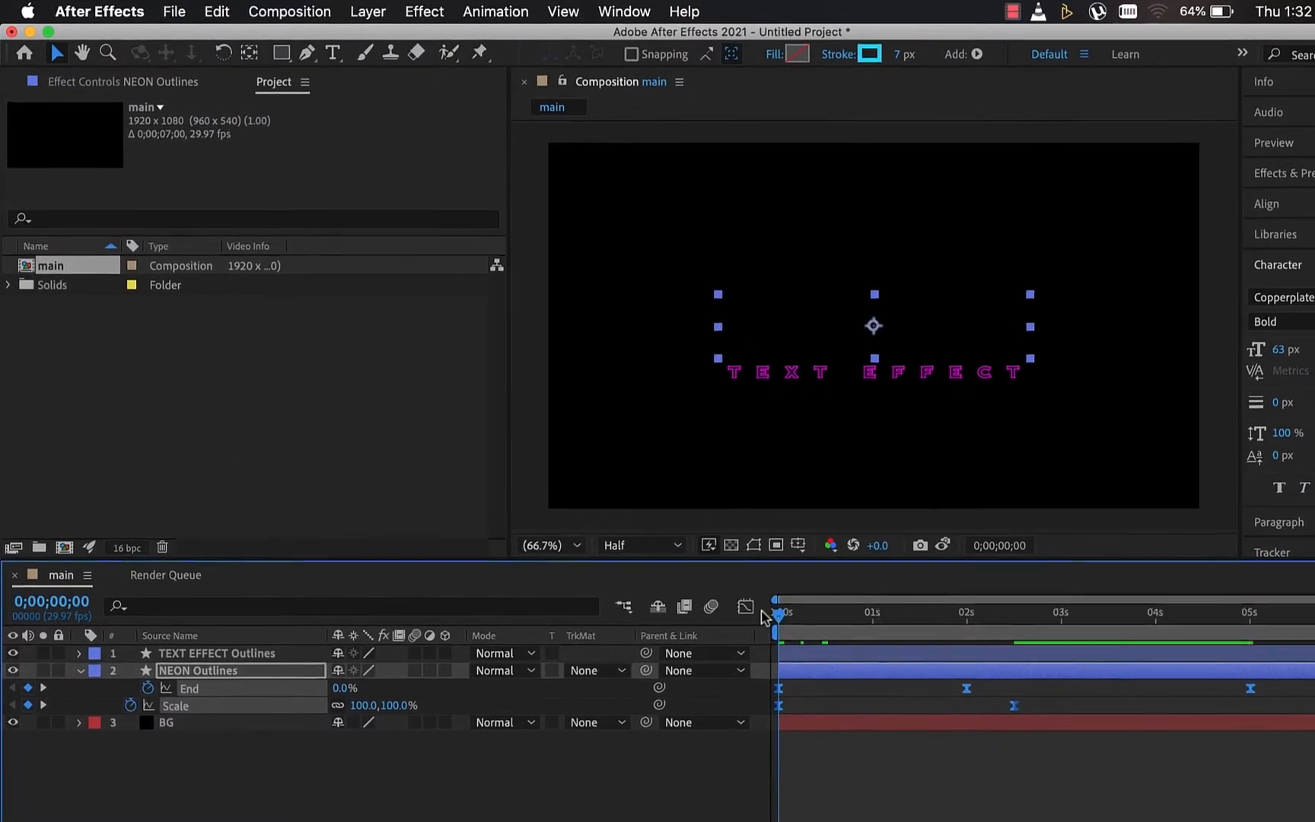
left_click(183, 653)
left_click(217, 11)
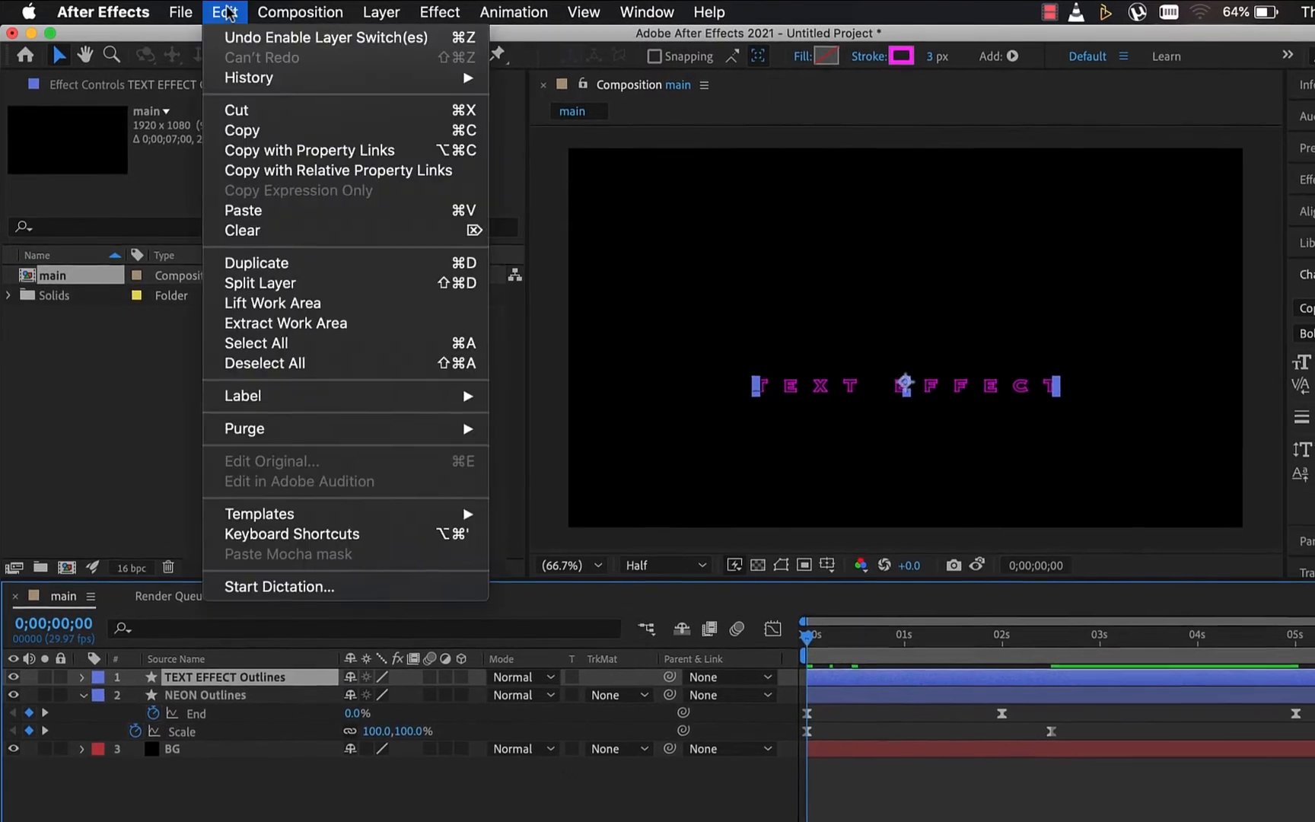
left_click(242, 210)
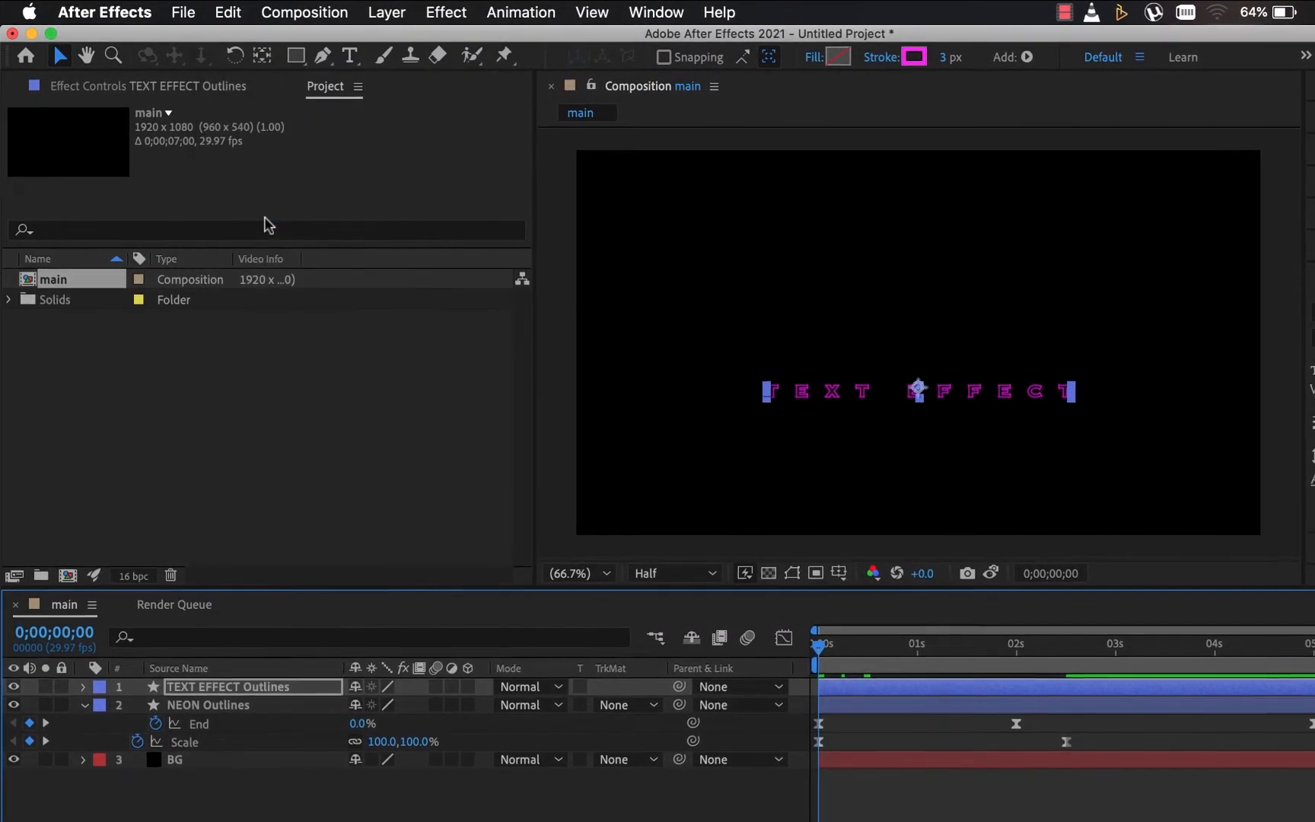
Deselect the layers and preview the animation of both text lines from the start.
left_click(511, 820)
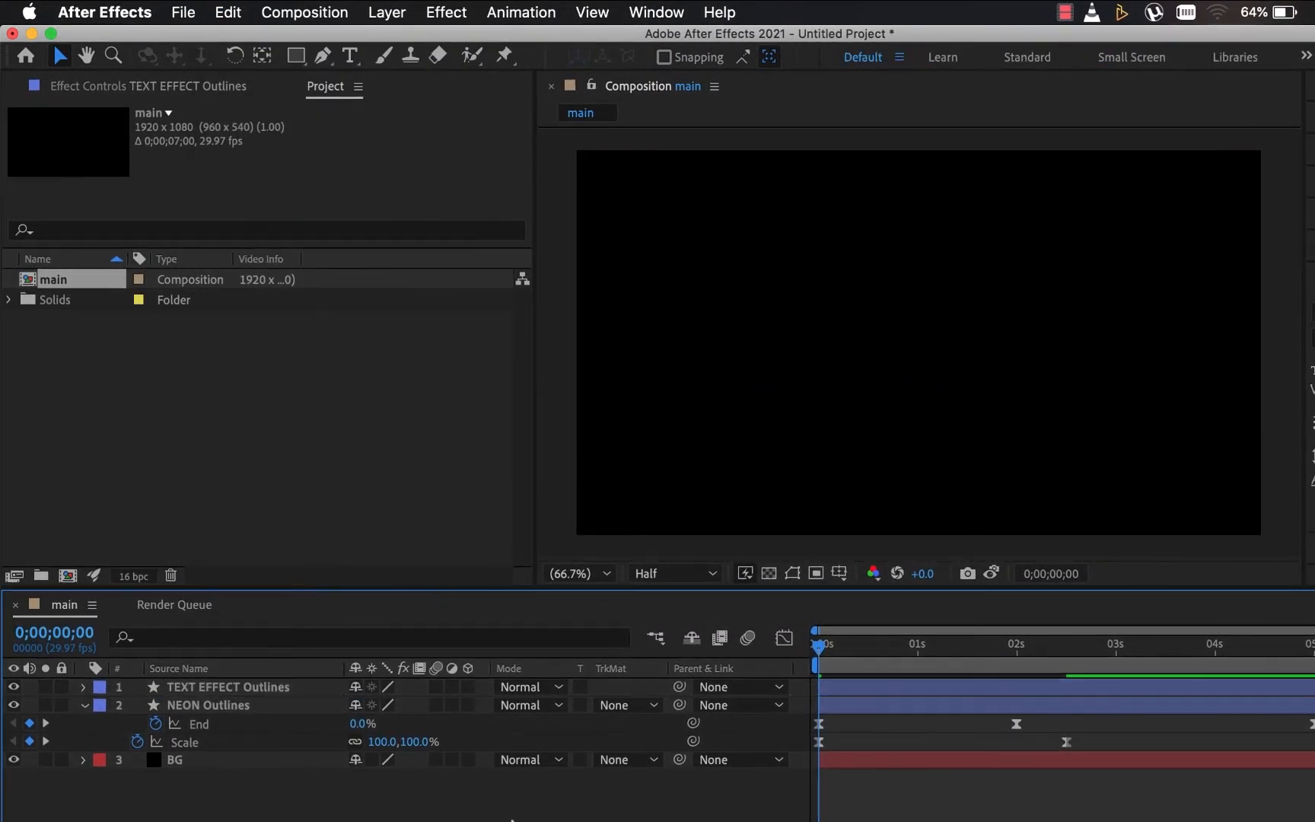
key("space")
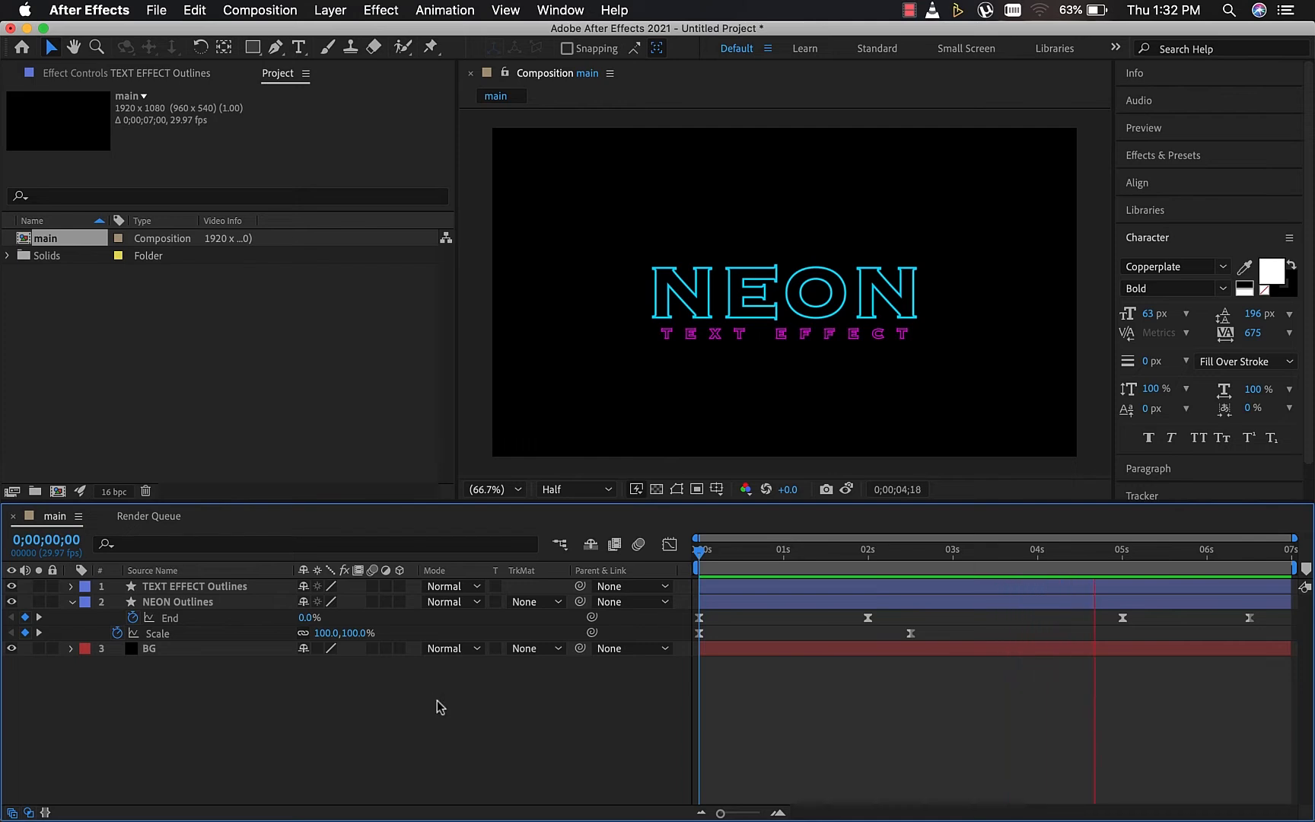
left_click(784, 550)
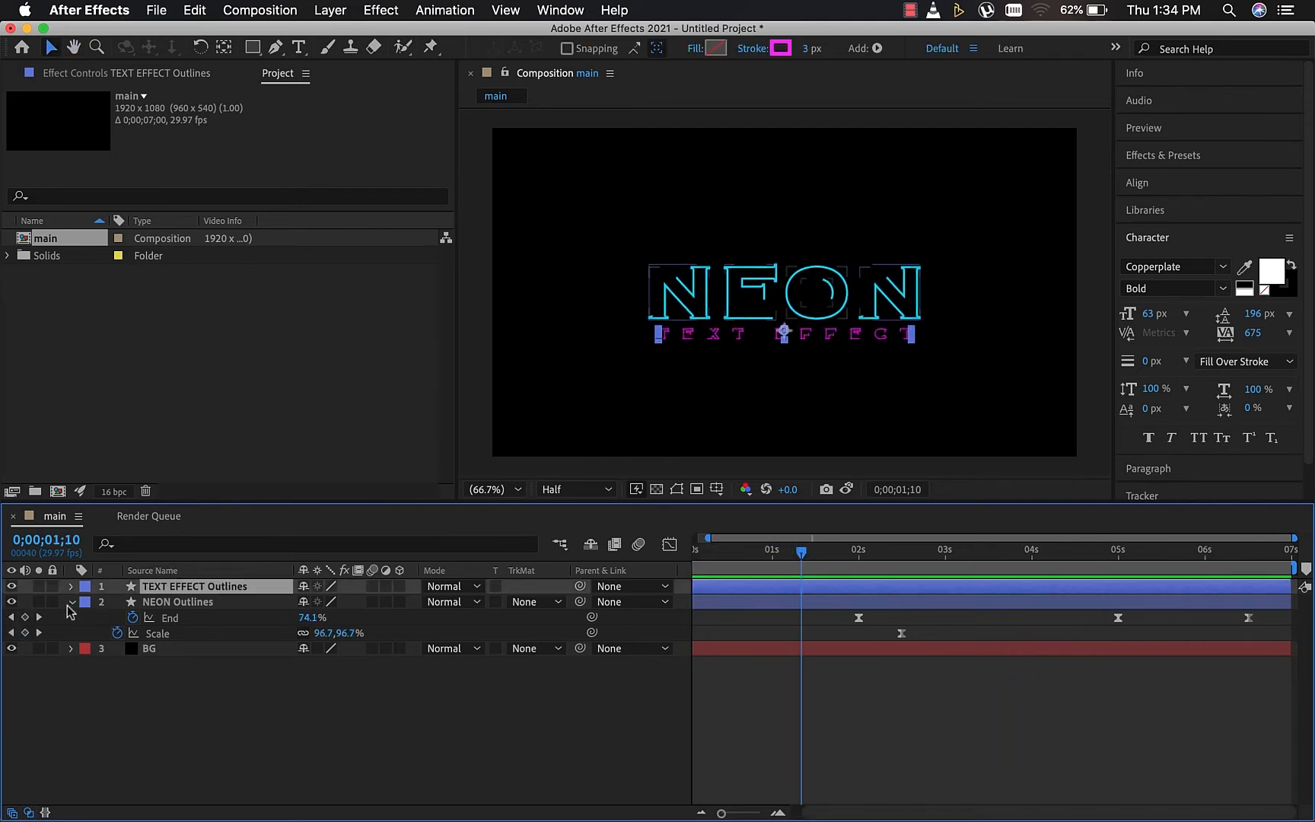
Collapse the NEON Outlines layer and reveal the keyframes of TEXT EFFECT Outlines across the full timeline.
left_click(71, 601)
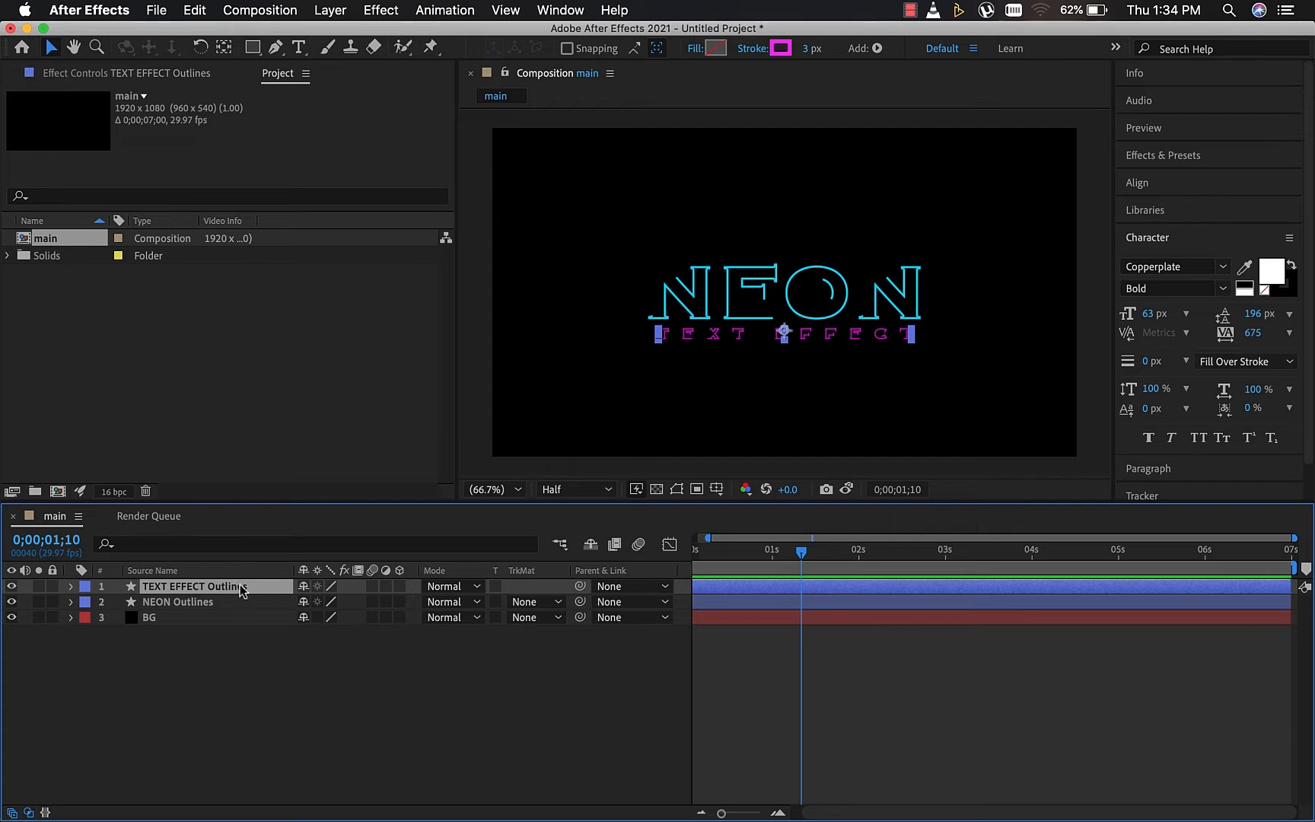
key("u")
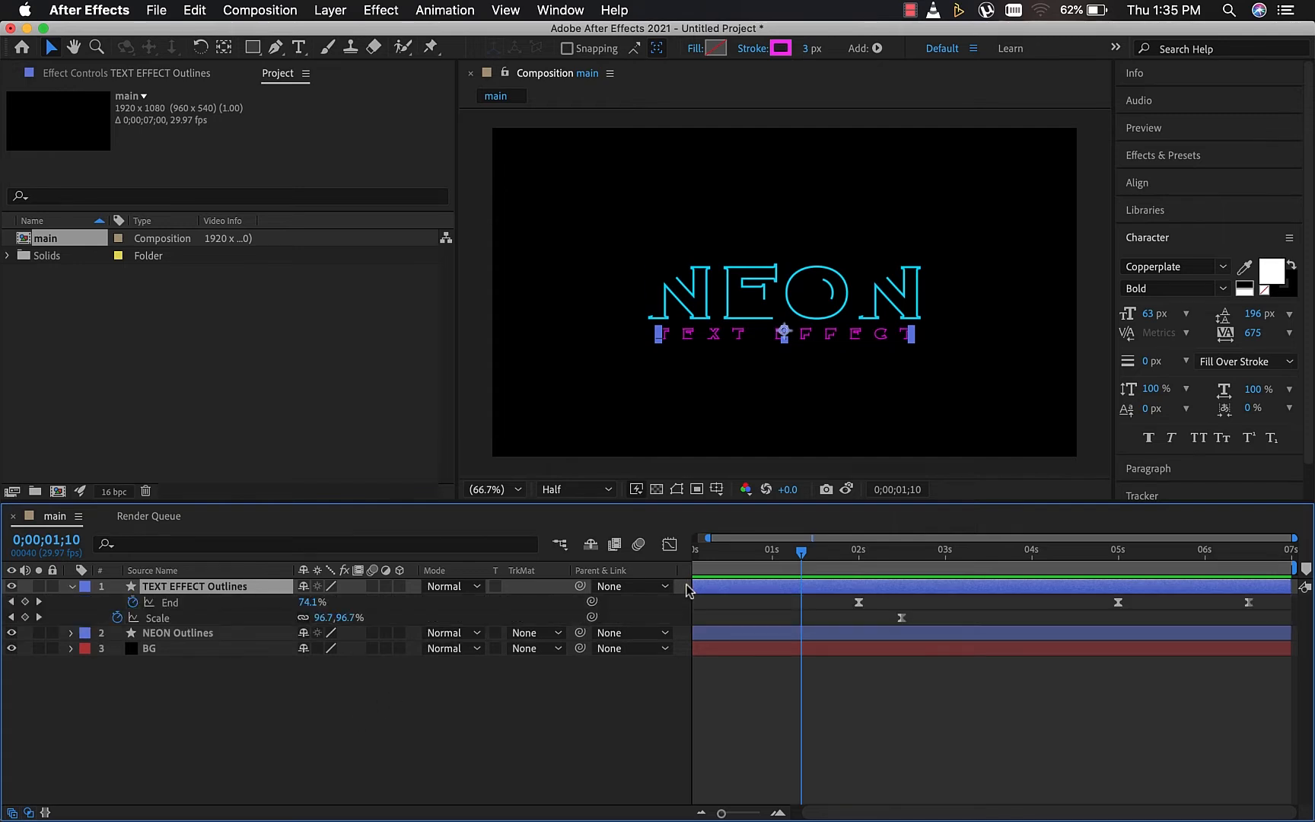
left_click_drag(722, 813, 714, 816)
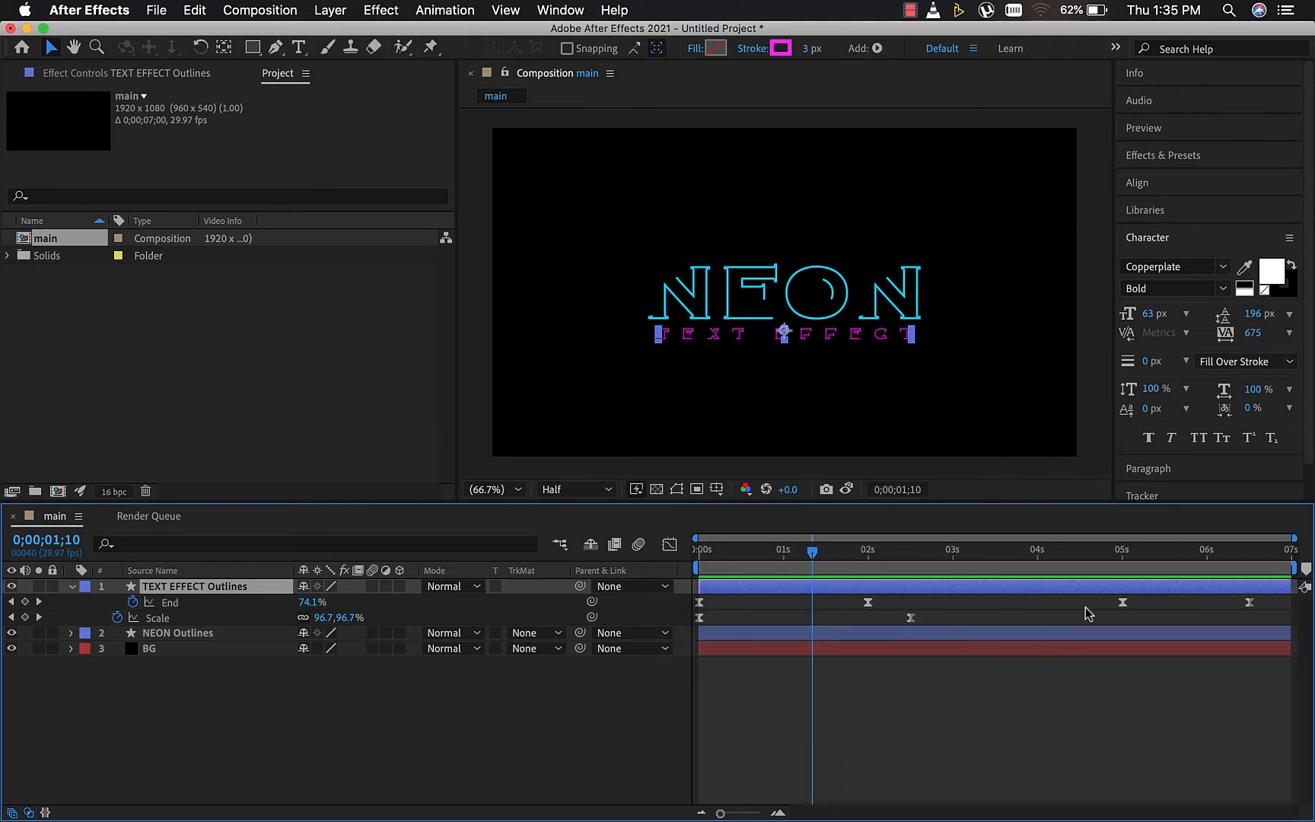
Try to move the final End keyframe of TEXT EFFECT Outlines to about 0;00;06;20.
left_click(1249, 605)
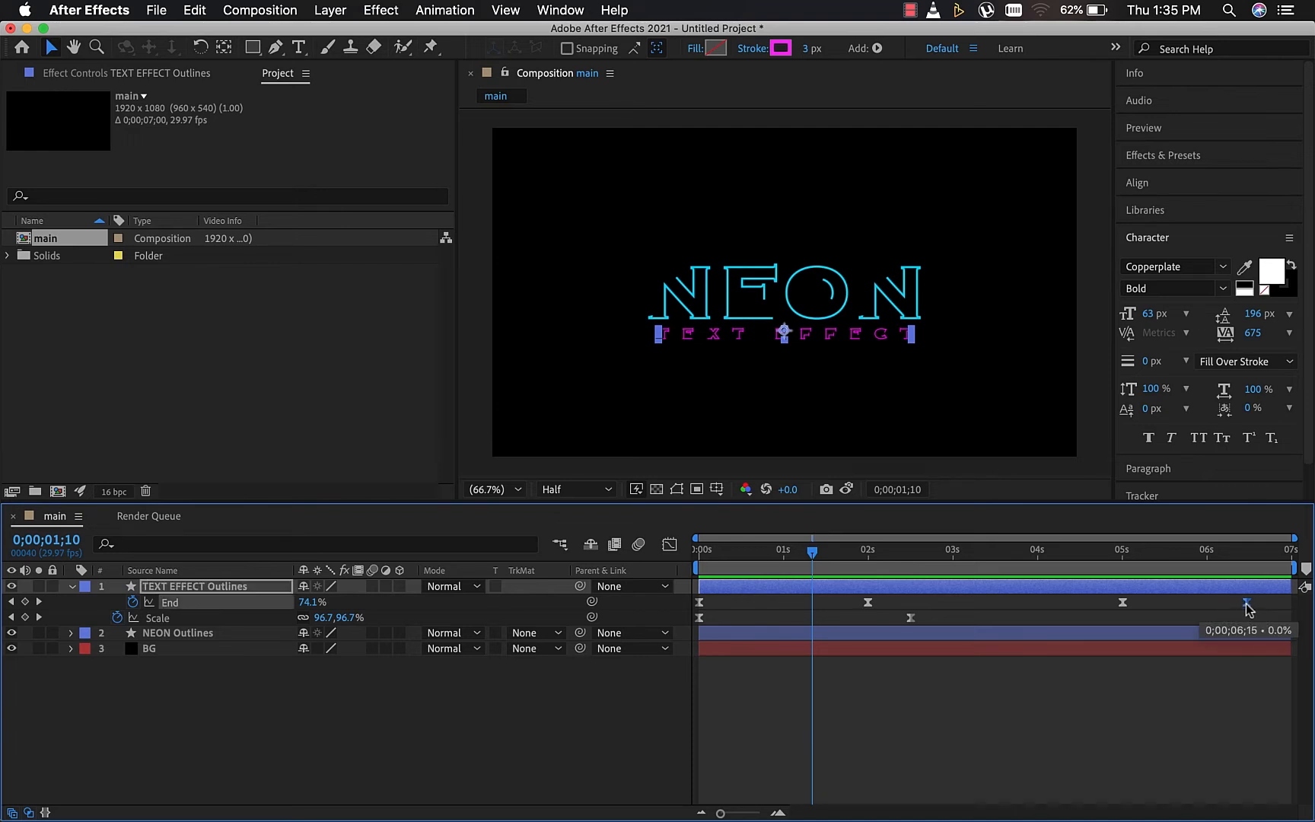
key("F9")
left_click_drag(1248, 607, 1269, 609)
mouse_move(1269, 609)
left_click_drag(813, 553, 1264, 571)
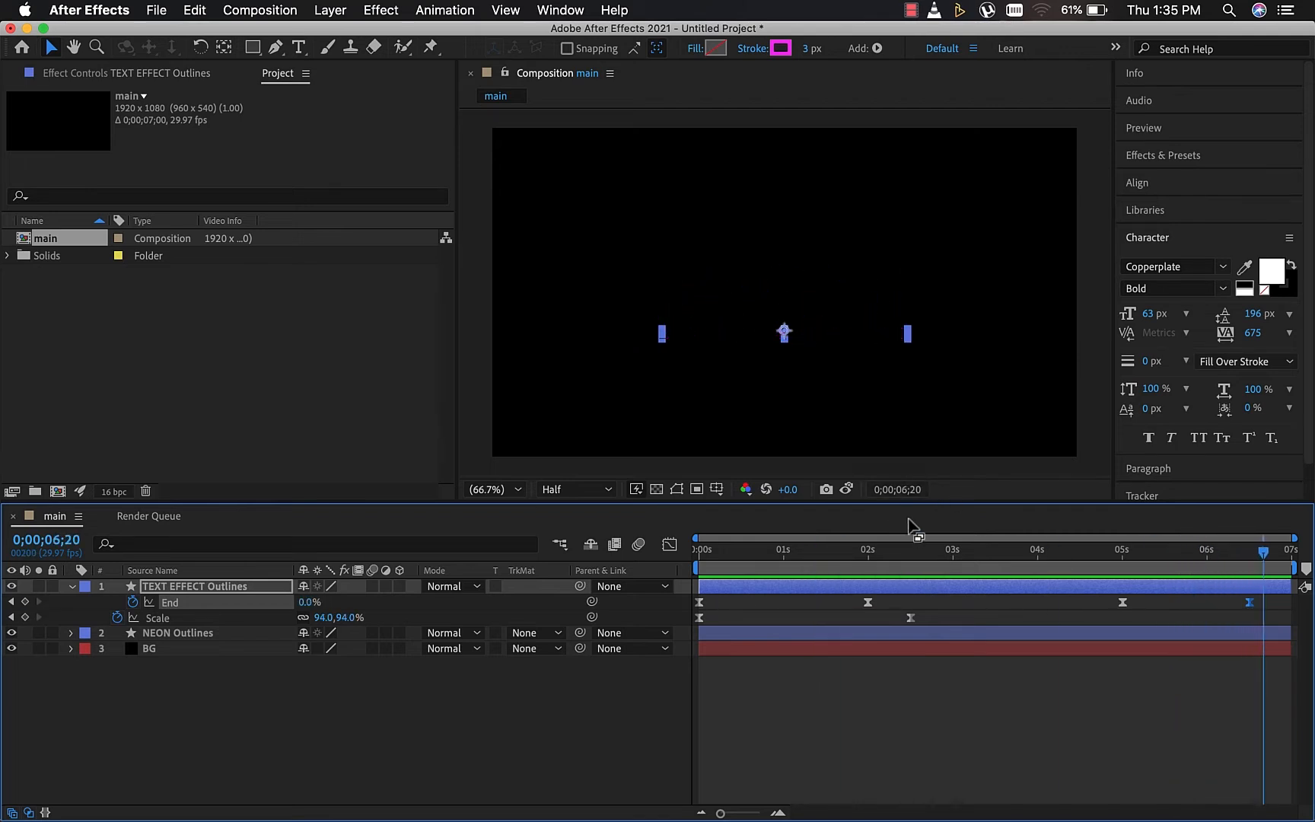
left_click(1162, 601)
left_click(1251, 602)
Preview both text lines drawing on together and stop playback once they are complete.
left_click(822, 551)
key("space")
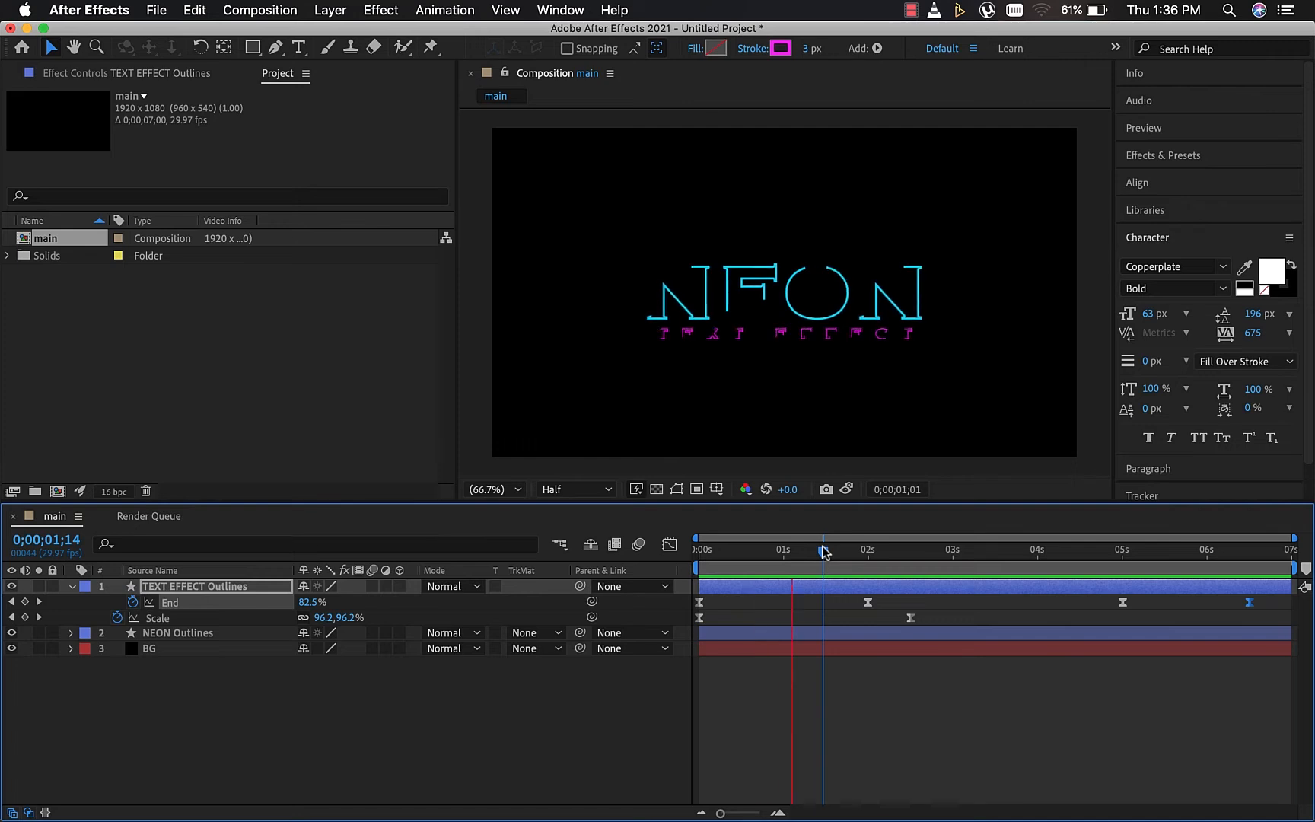
key("h")
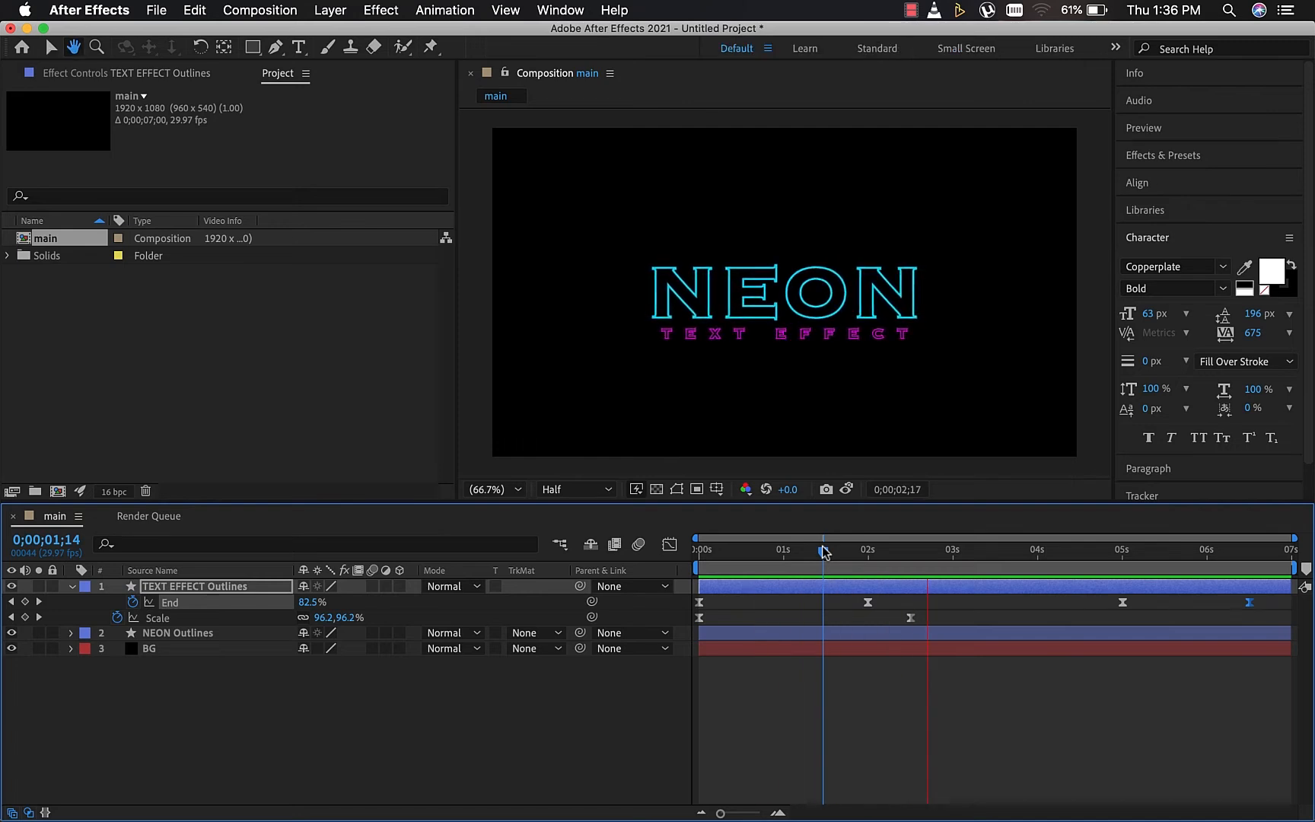
key("space")
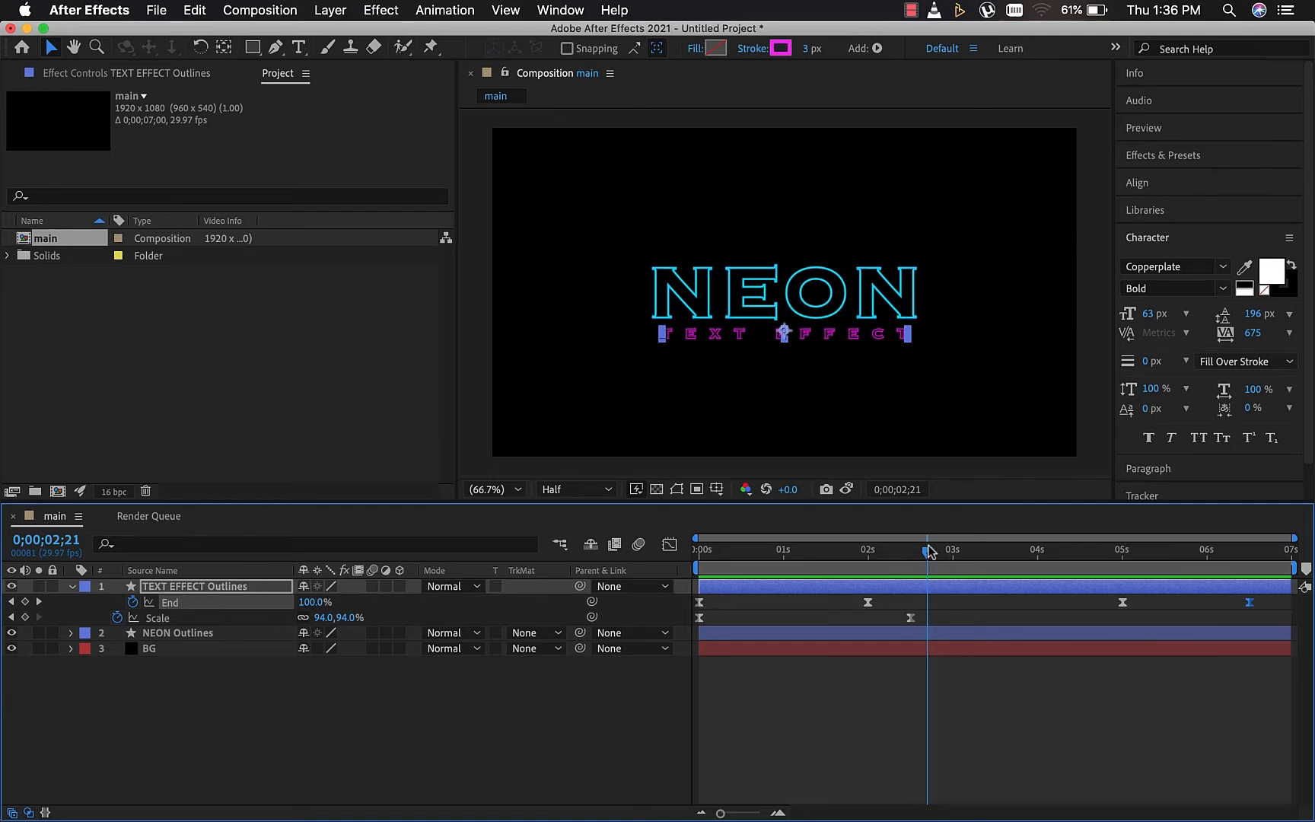
Offset the TEXT EFFECT Outlines layer to start at 0;00;01;10 and shift its last two End keyframes earlier, relative to the layer.
left_click_drag(927, 551, 814, 564)
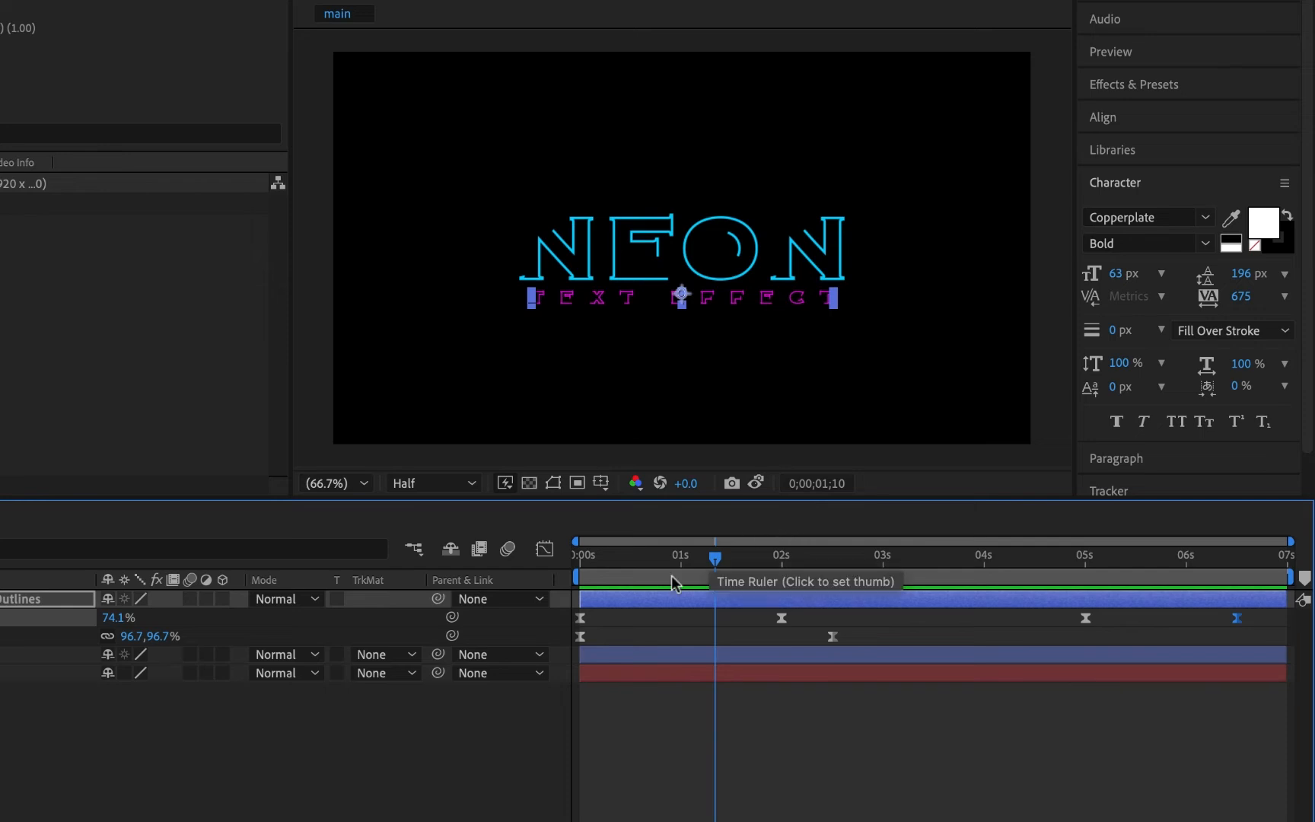
left_click(594, 603)
left_click_drag(593, 599, 632, 605)
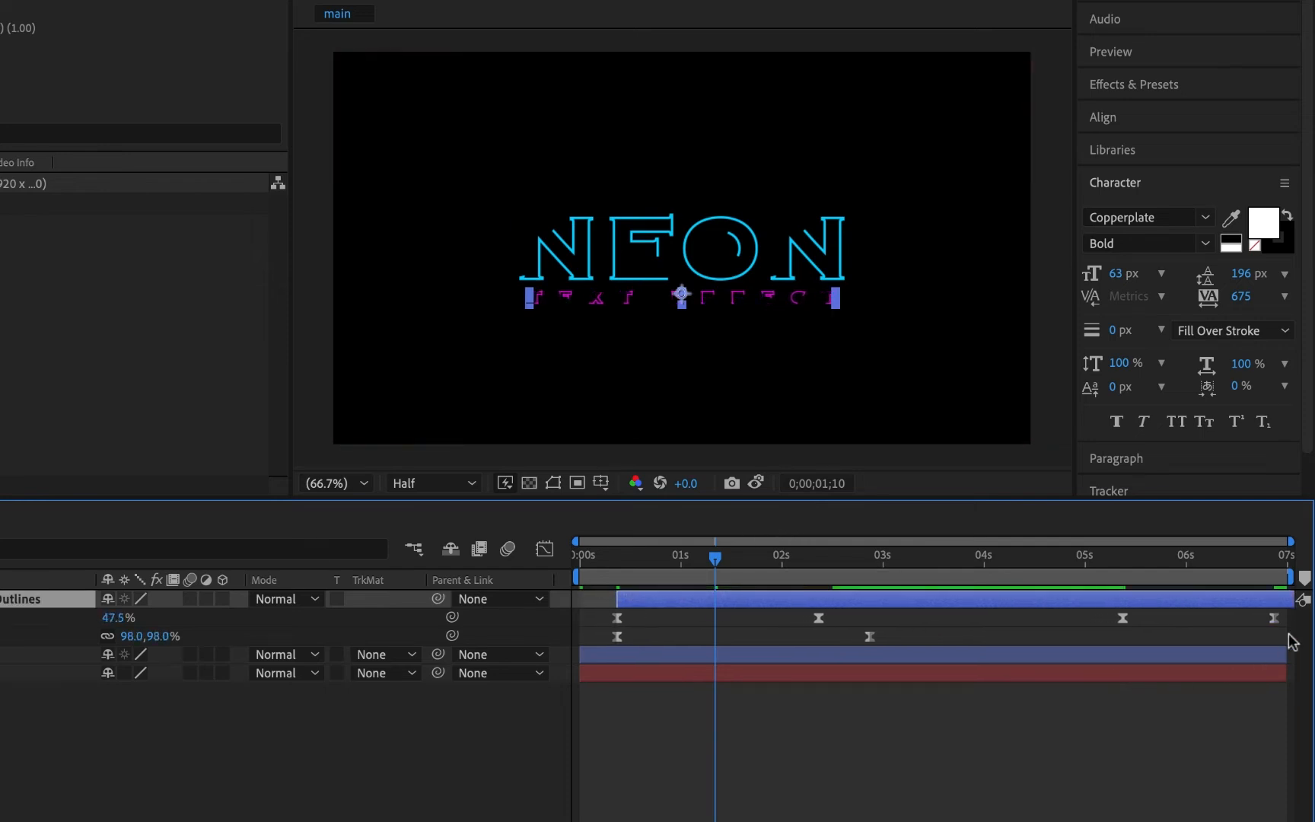
left_click_drag(1279, 633, 990, 620)
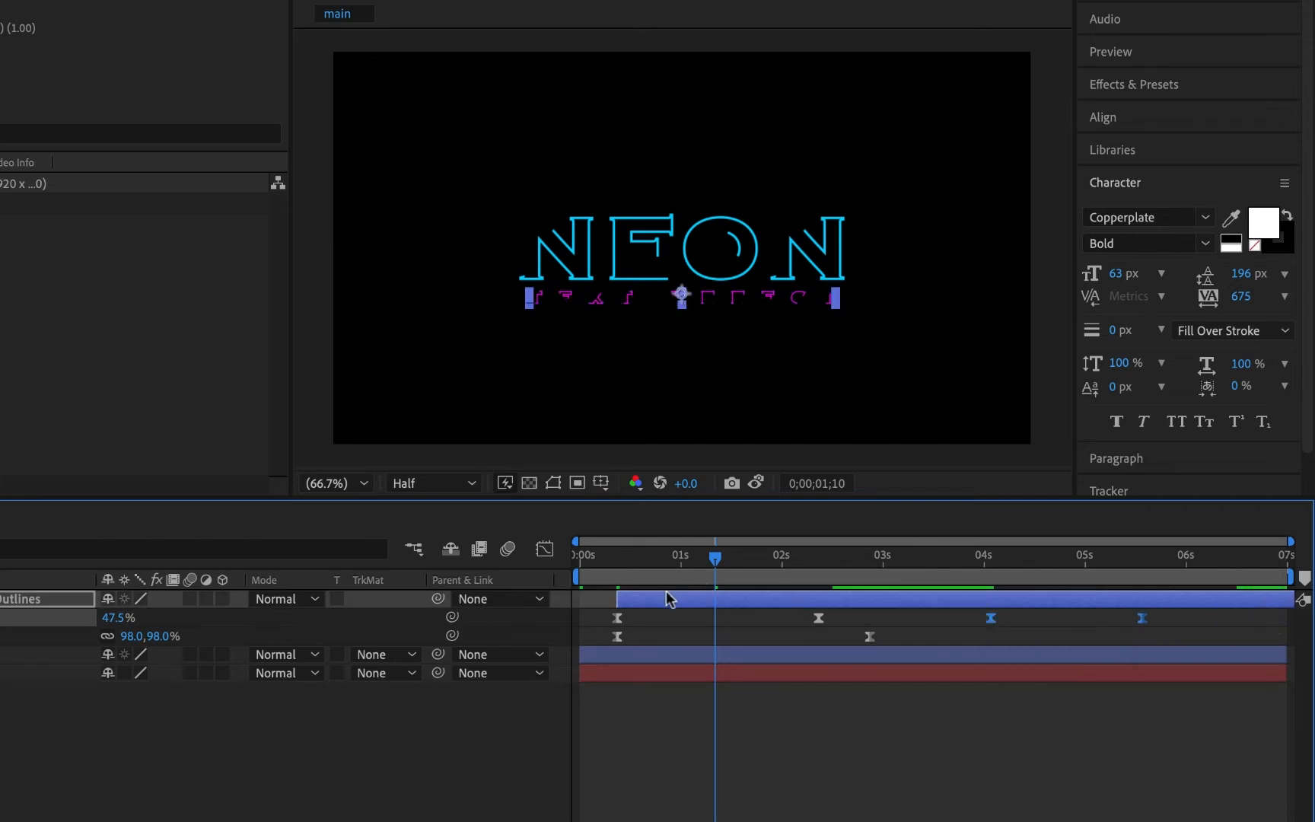
left_click(662, 605)
left_click_drag(662, 605, 761, 607)
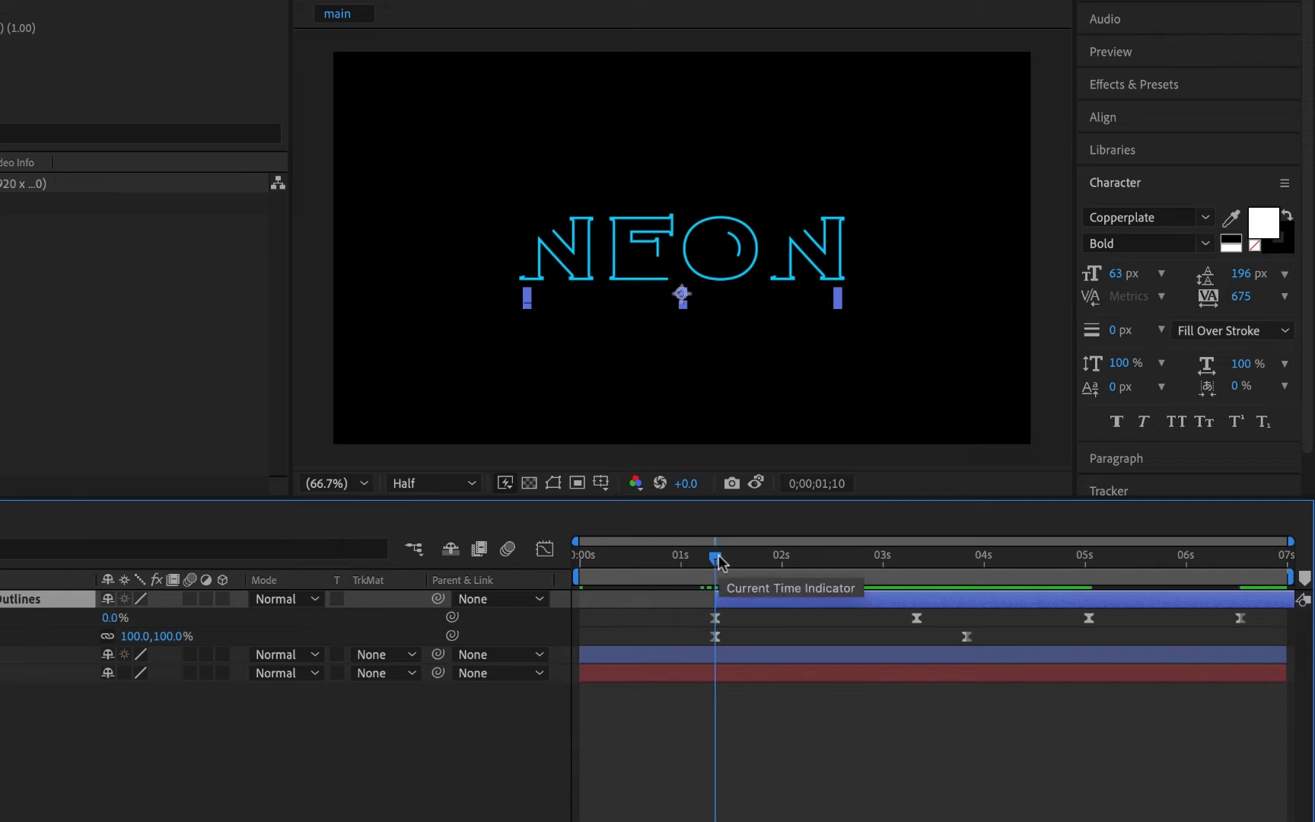
Retime the last three End keyframes of TEXT EFFECT Outlines to 0;00;03;00, 0;00;05;00 and 0;00;06;19.
left_click_drag(719, 561, 887, 566)
left_click_drag(917, 618, 882, 620)
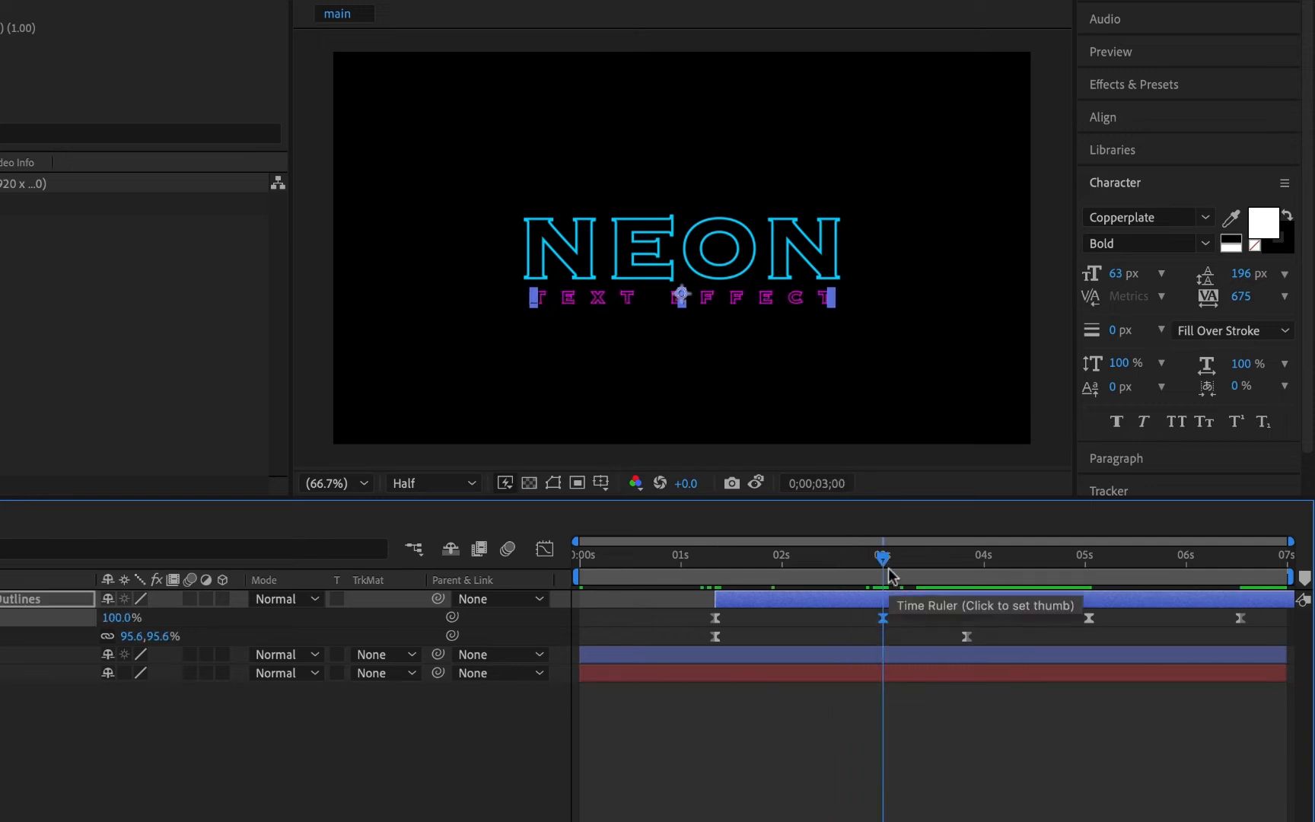
left_click_drag(884, 563, 1086, 569)
left_click_drag(1092, 626, 1086, 624)
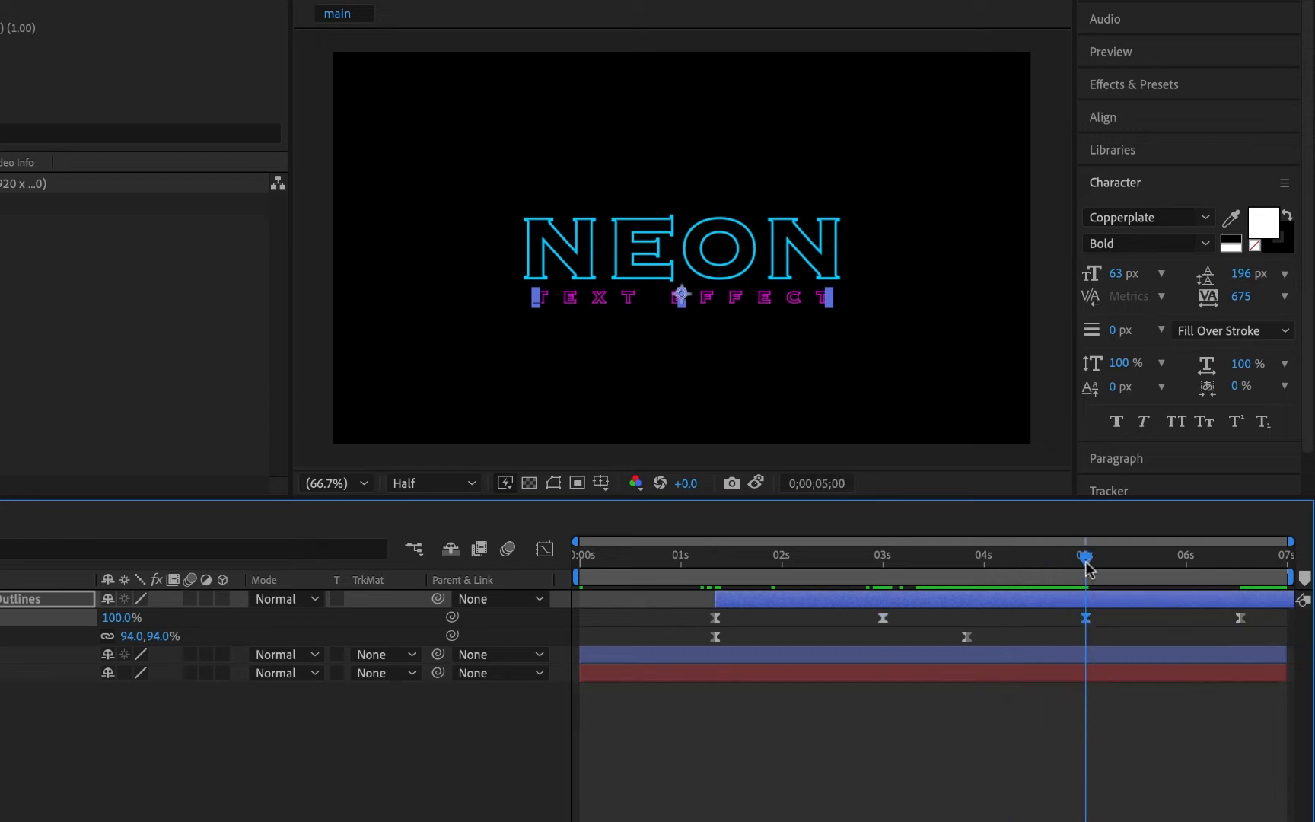
left_click_drag(1093, 568, 1248, 618)
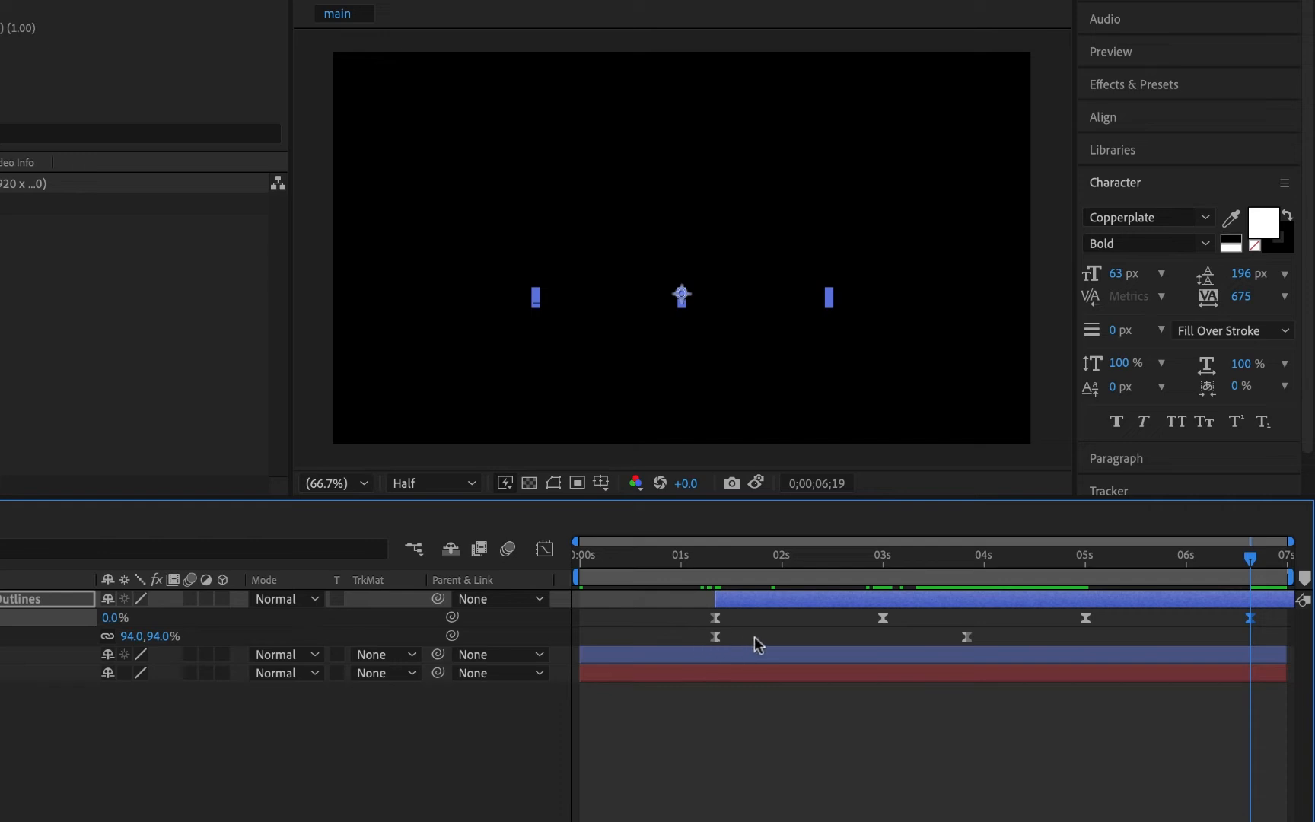
Move the last Scale keyframe of TEXT EFFECT Outlines to 0;00;04;00 and preview the retimed animation.
left_click(984, 567)
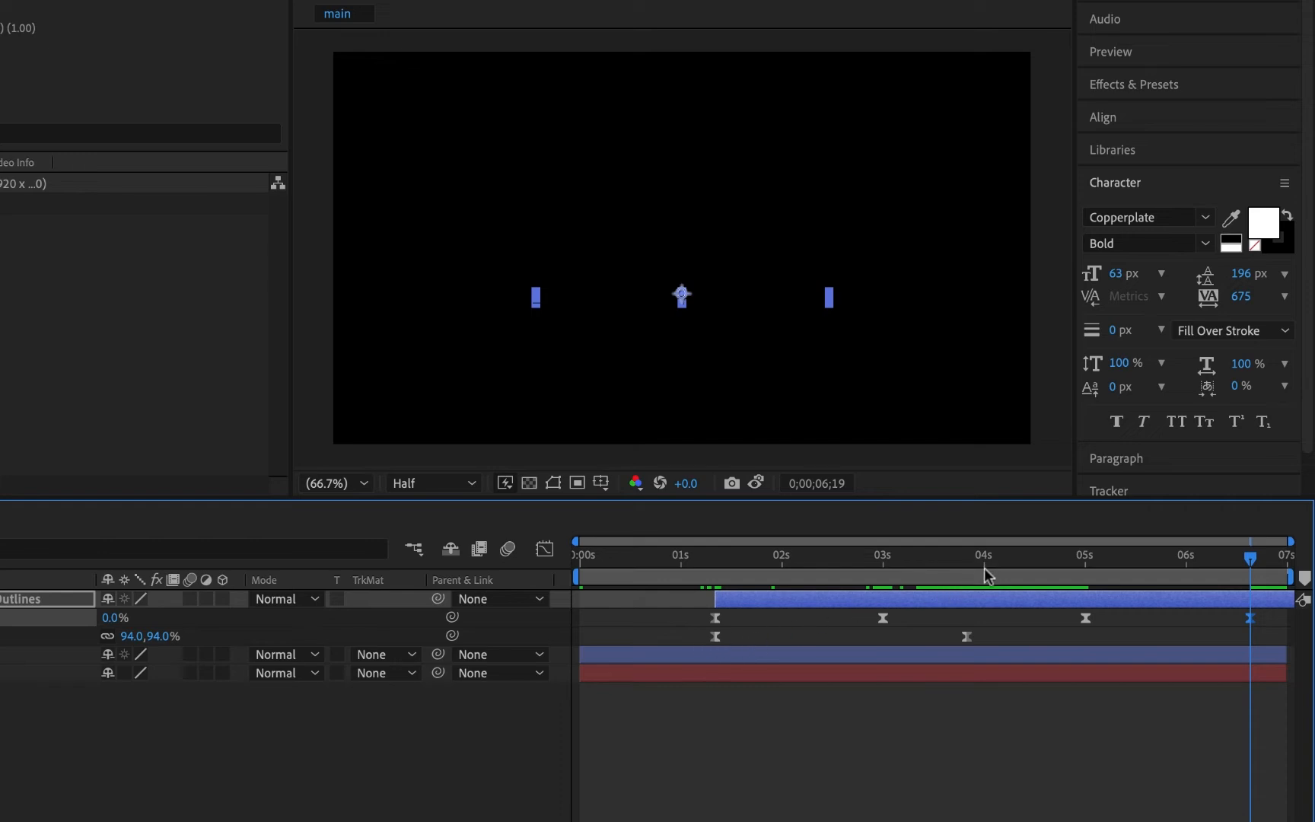
left_click(967, 636)
left_click_drag(967, 636, 983, 636)
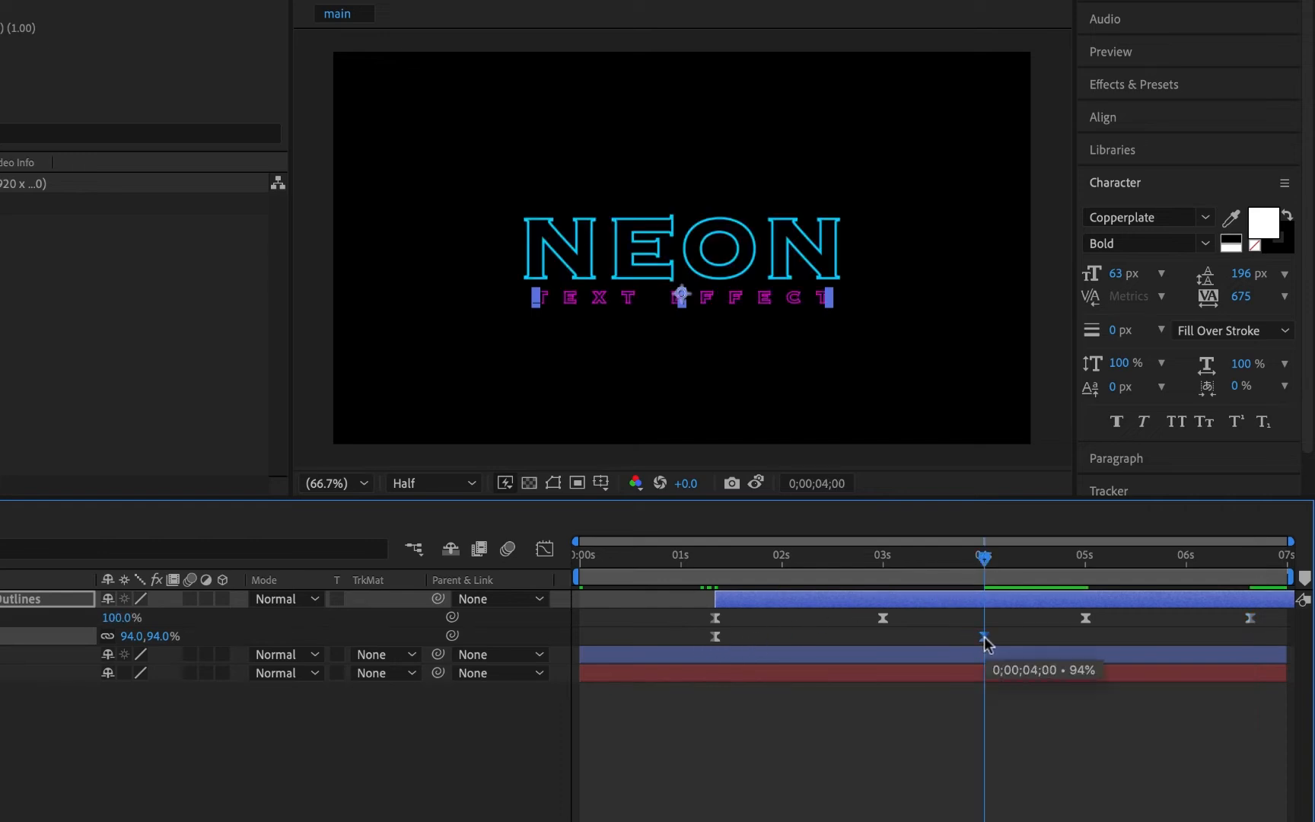
key("space")
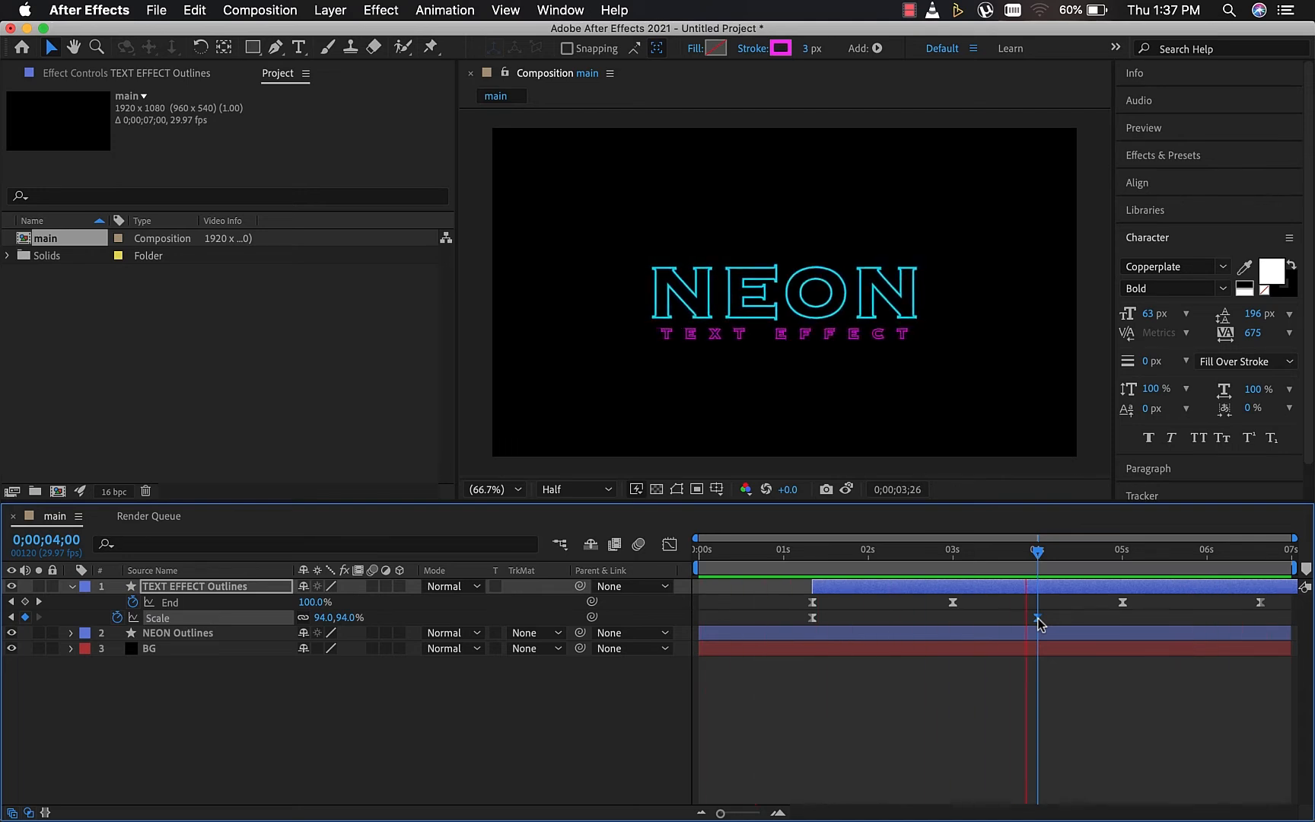
key("space")
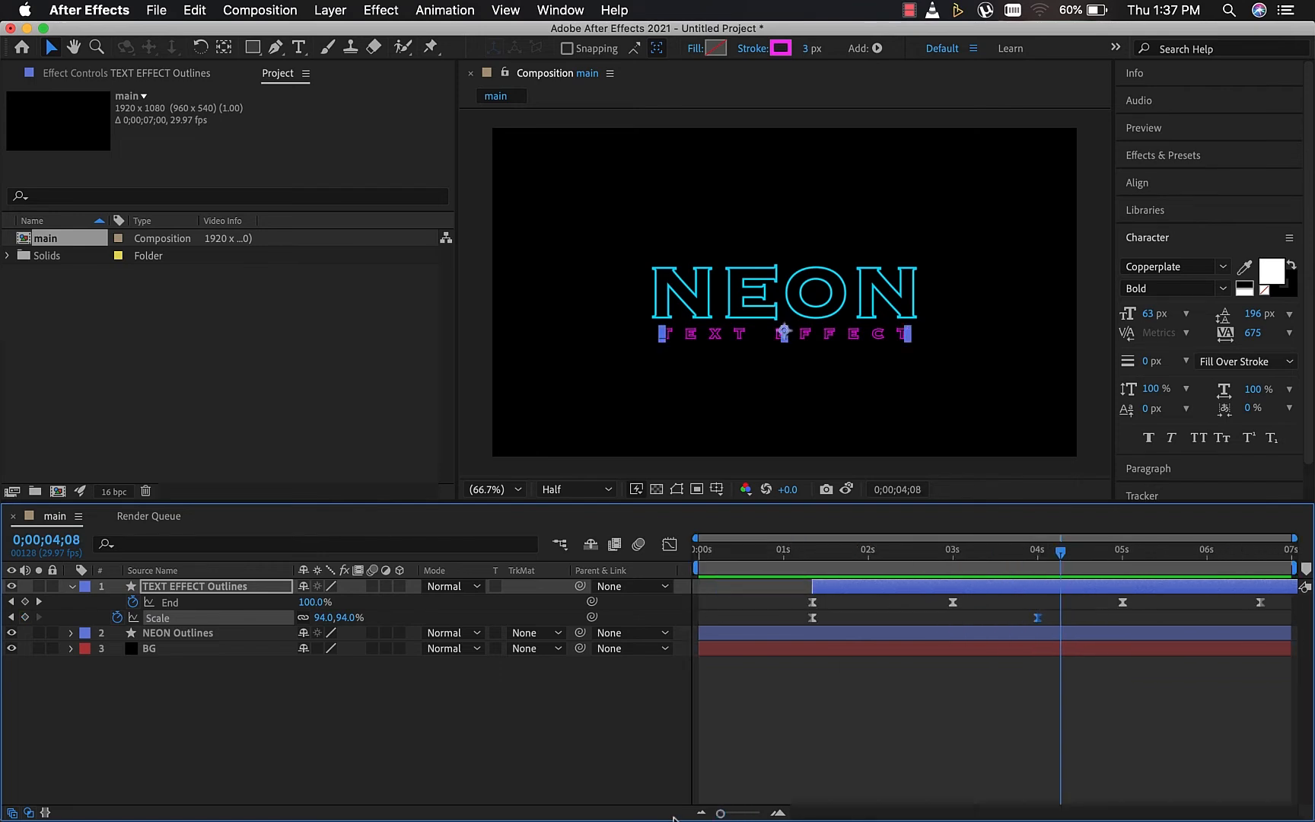
left_click(816, 704)
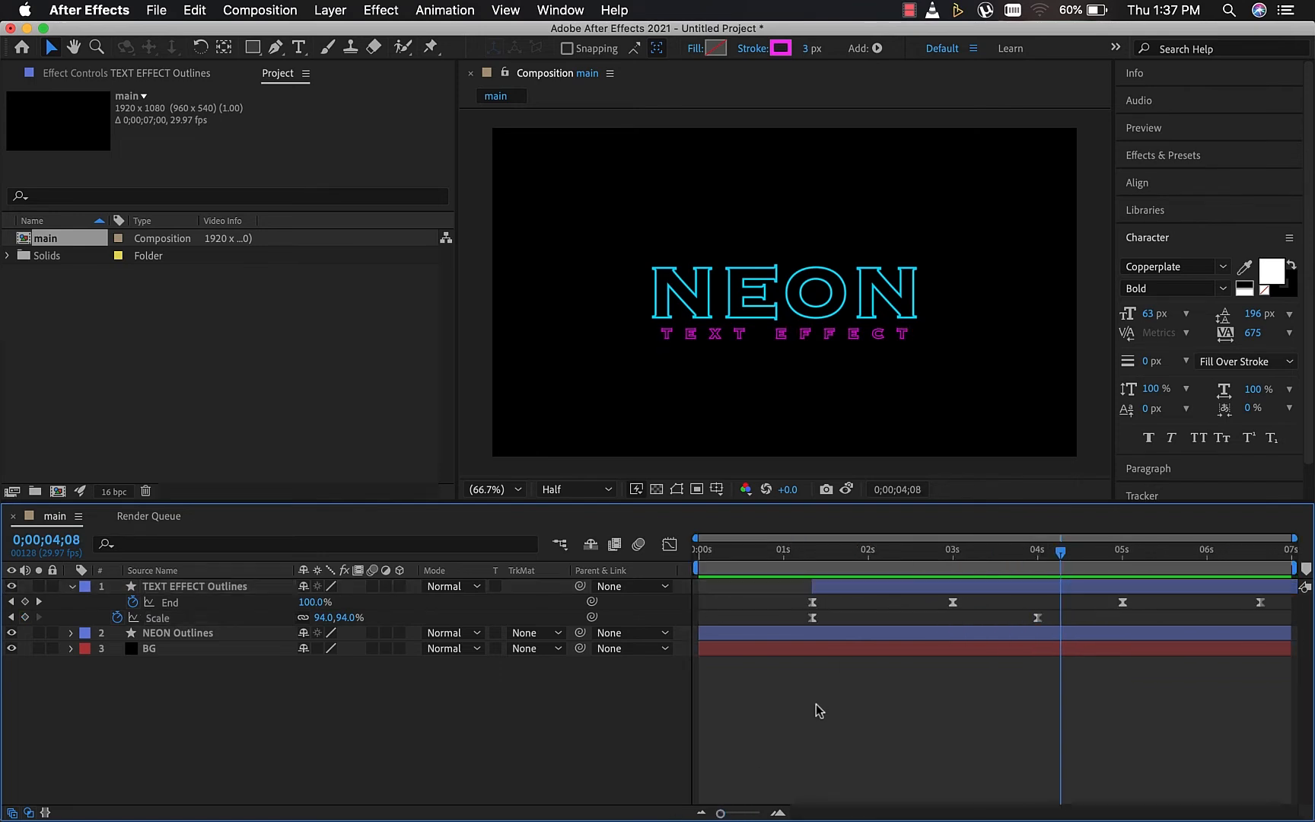
left_click(73, 587)
Find the Stylize Glow effect and apply it to the NEON Outlines layer.
left_click(178, 601)
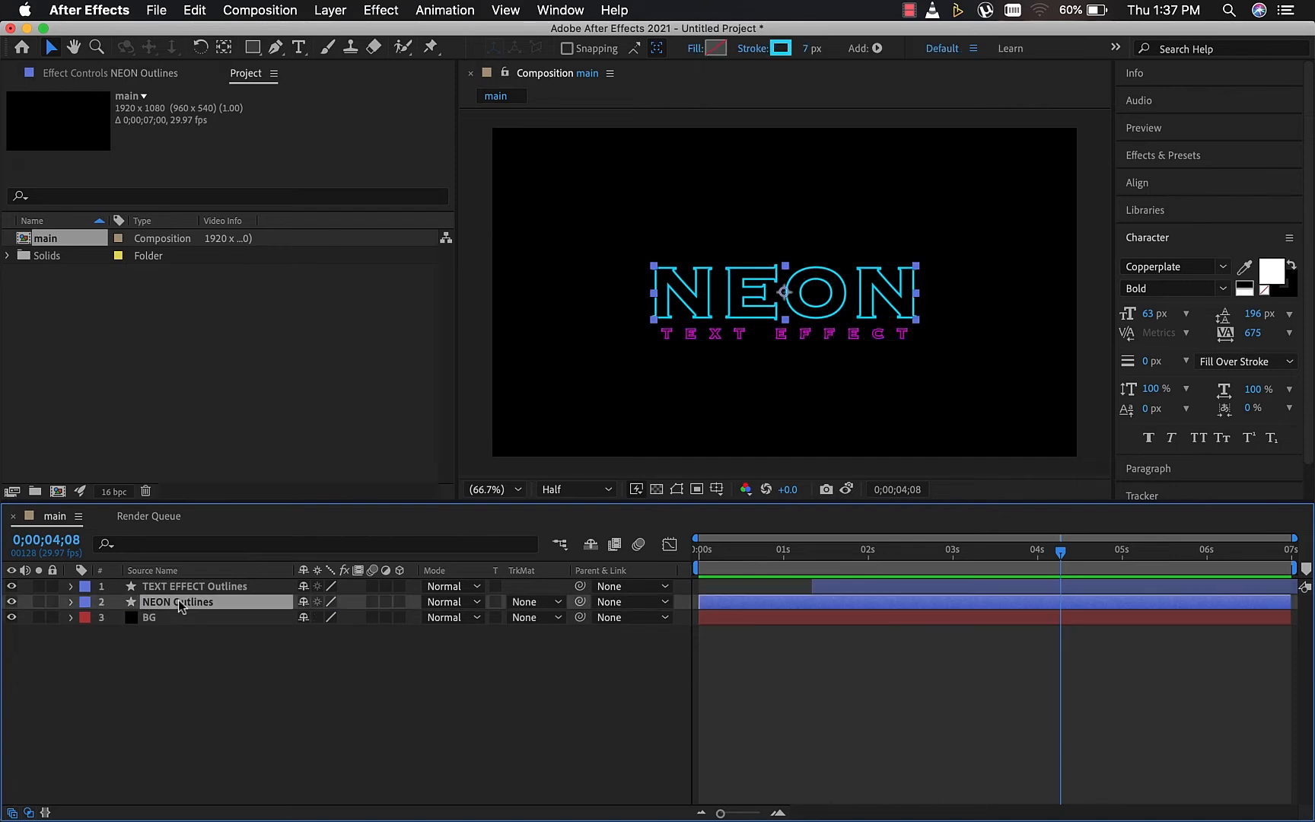
left_click(1161, 156)
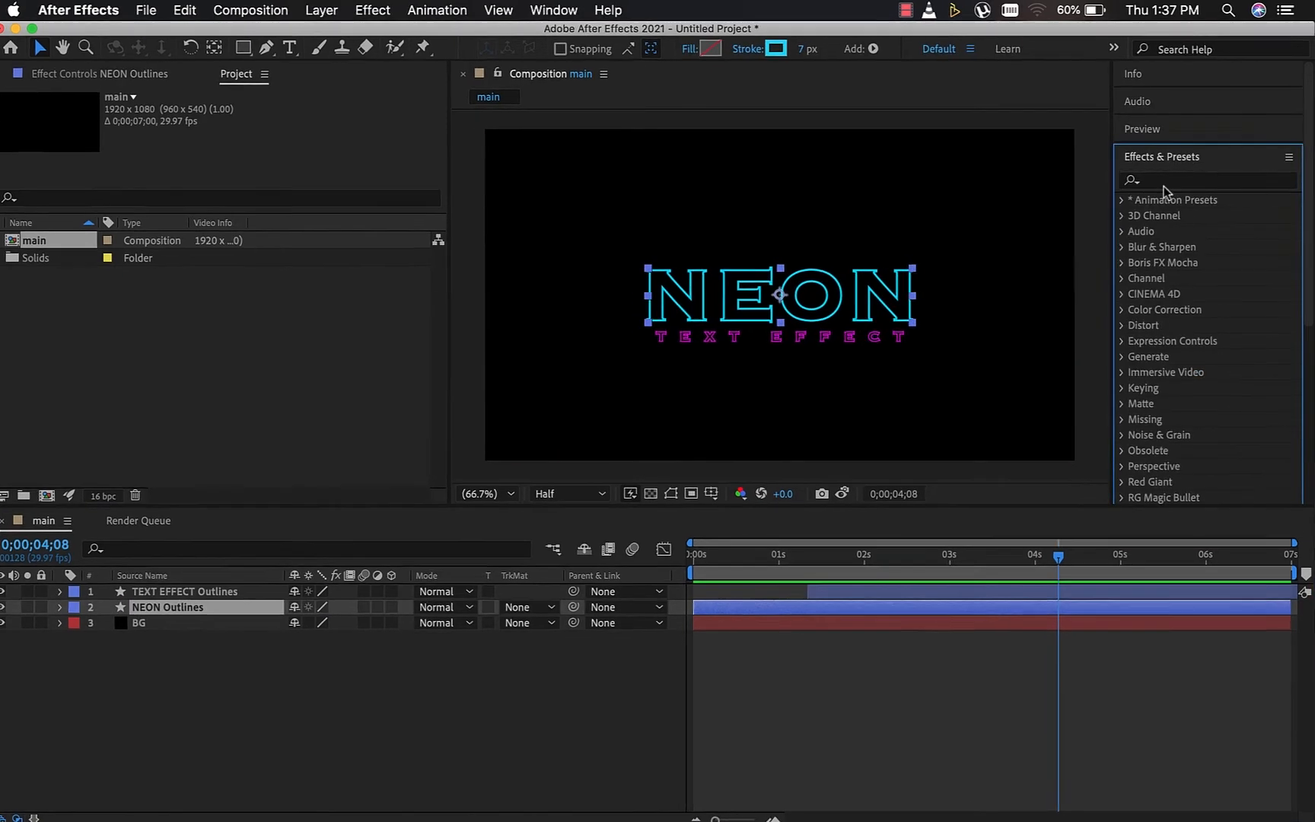
left_click(1167, 187)
type("glow")
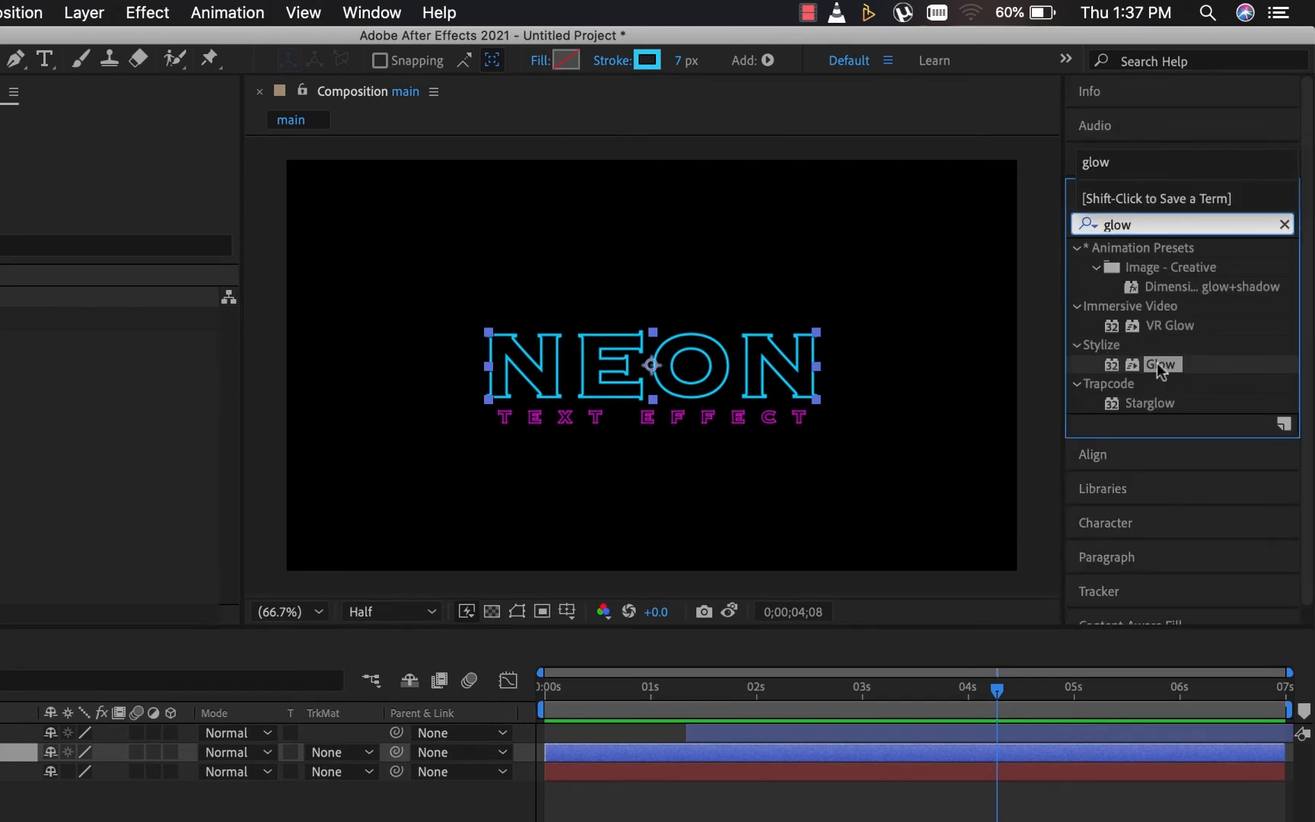
left_click_drag(1157, 363, 255, 754)
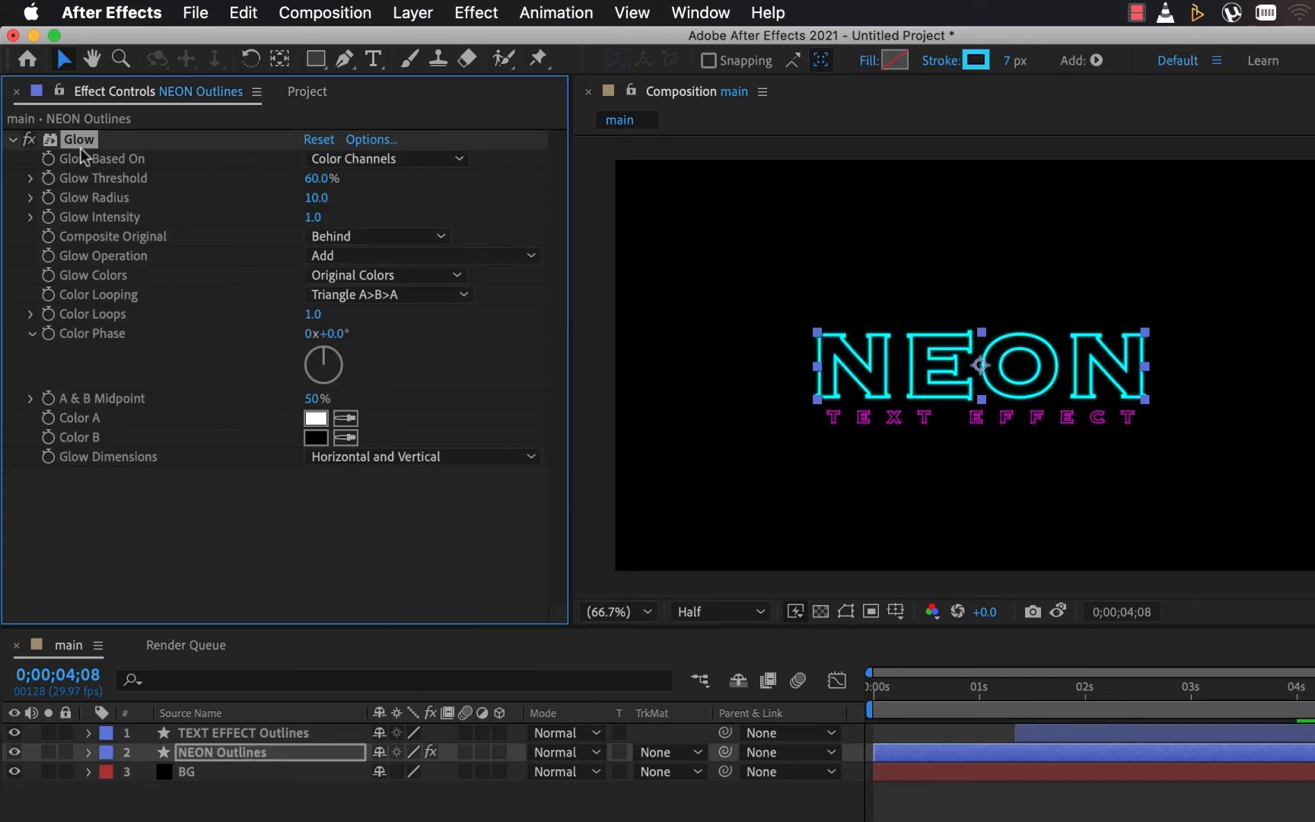
Set the Glow on NEON Outlines to a threshold of 71%, a radius of 62 and an intensity of 2.1.
left_click(317, 179)
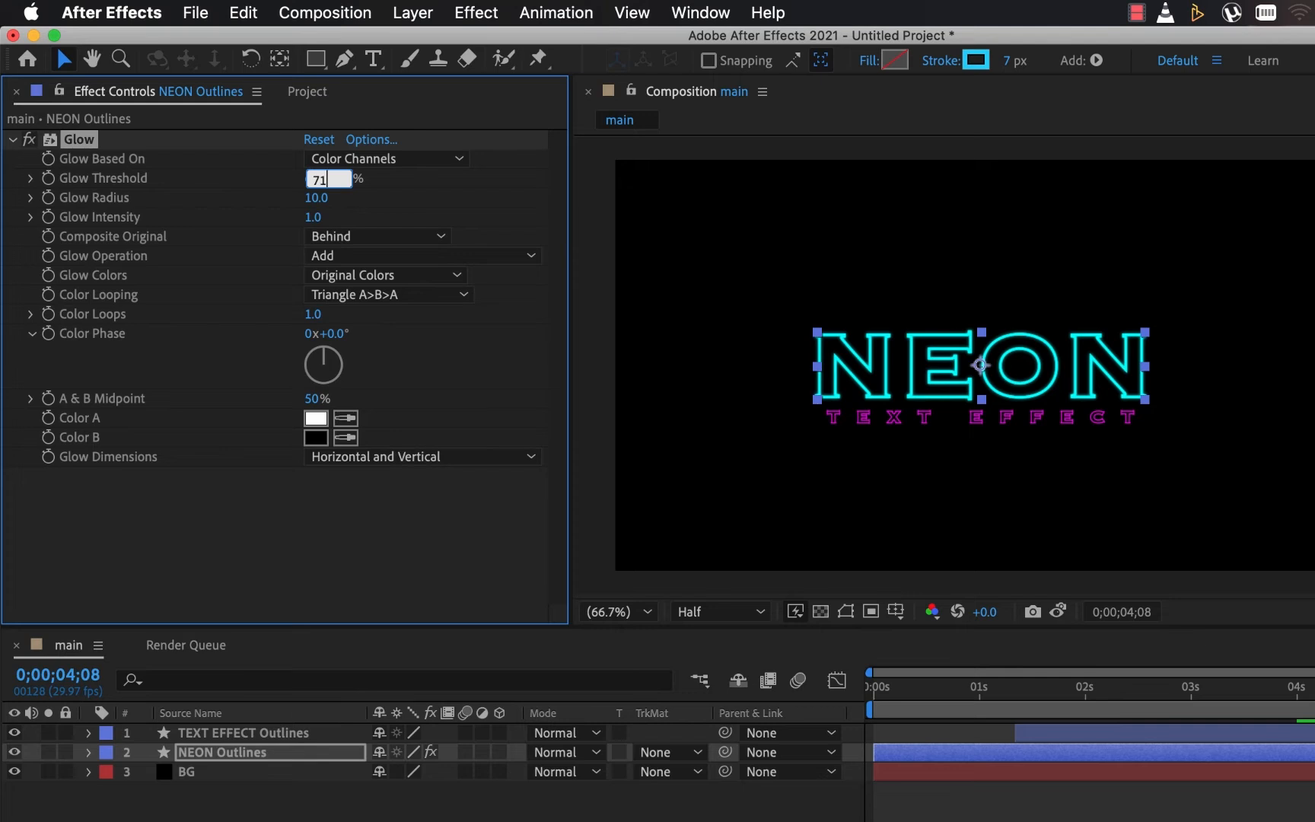
key("Return")
left_click(315, 199)
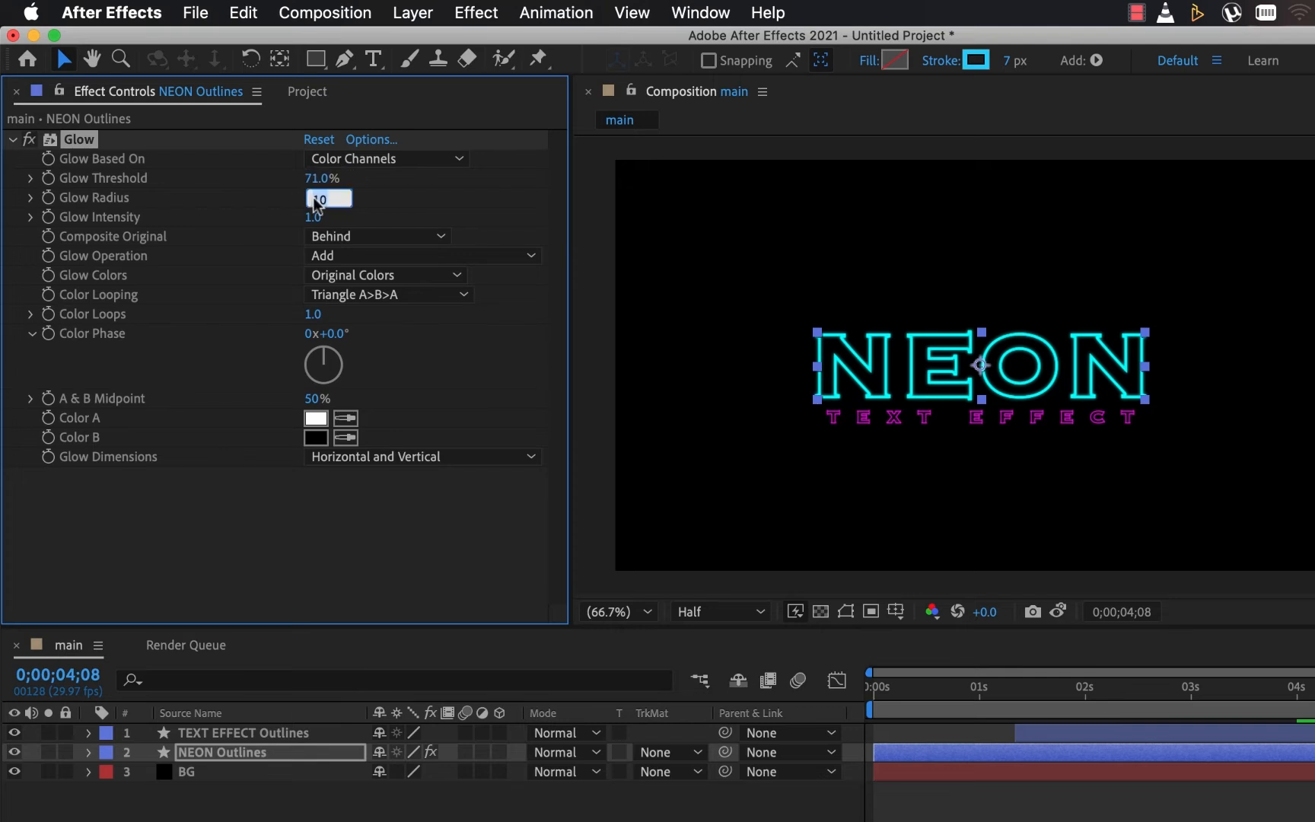
type("62")
key("Return")
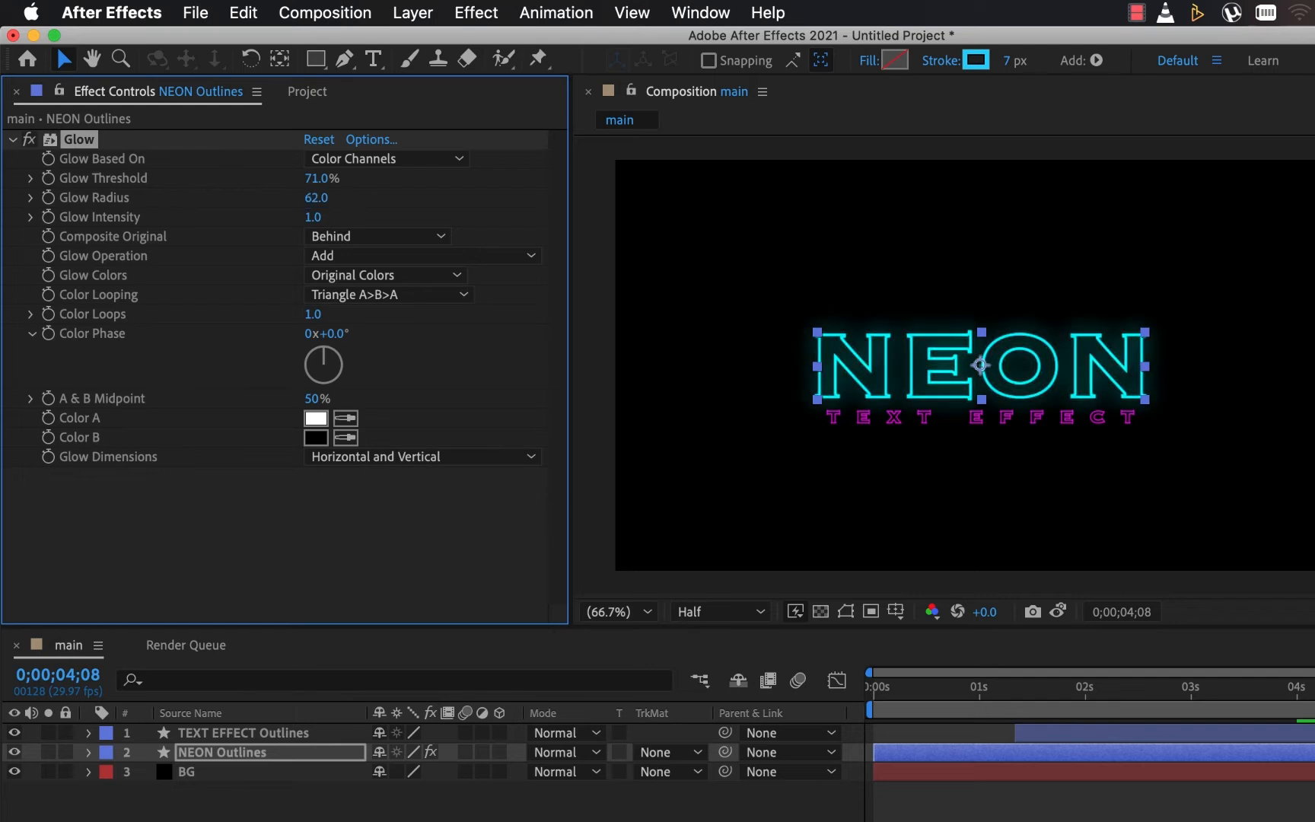
left_click(314, 219)
type("2.1")
key("Return")
left_click(12, 140)
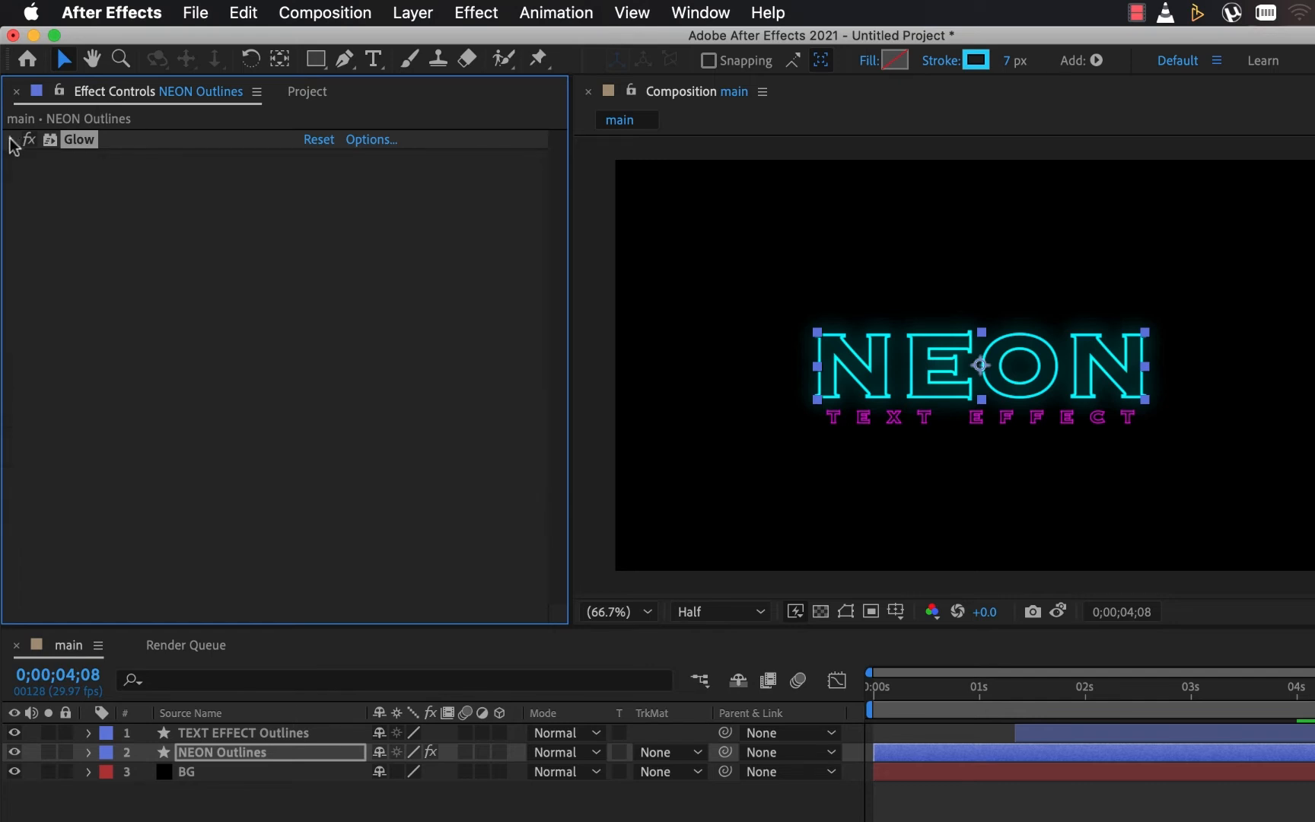
Duplicate the Glow on NEON Outlines and set the copy to threshold 40%, radius 17 and intensity 0.2.
left_click(243, 12)
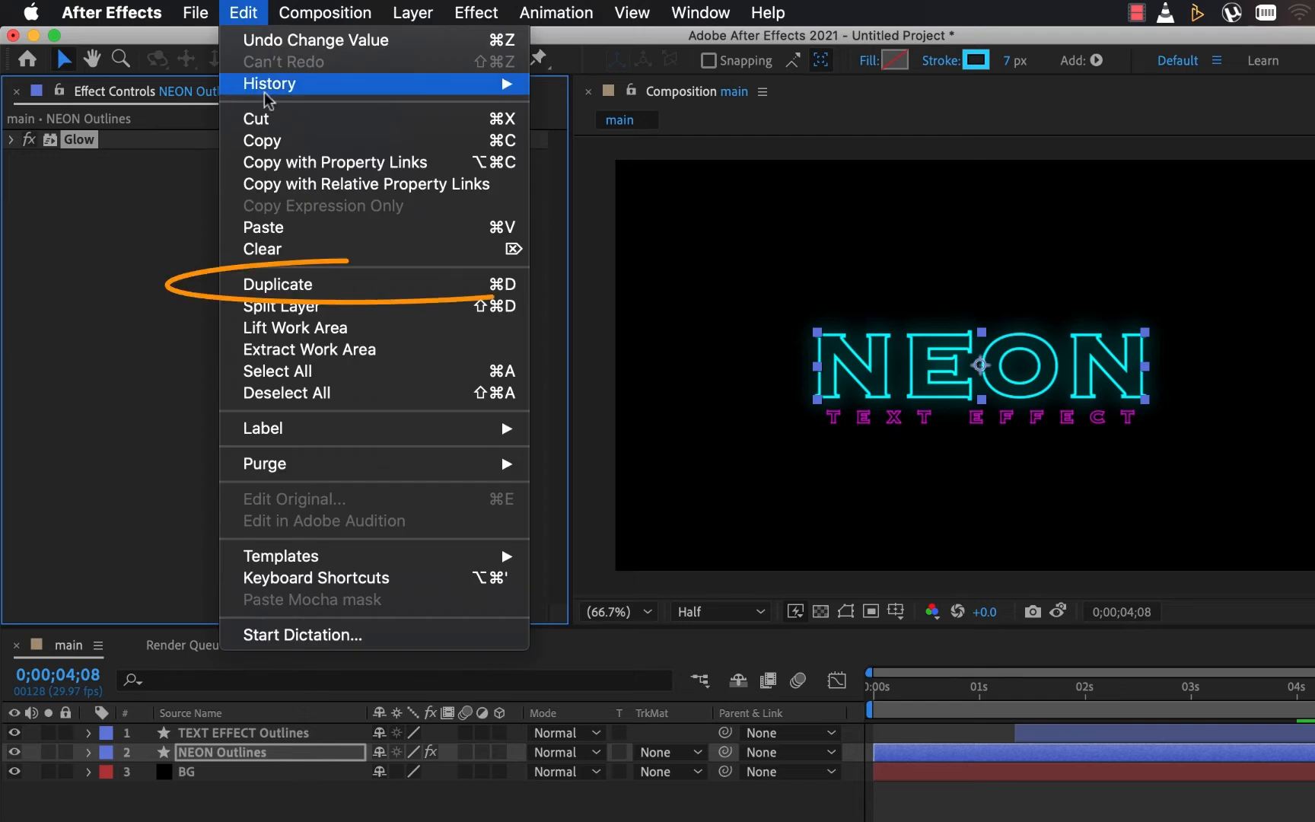
left_click(290, 285)
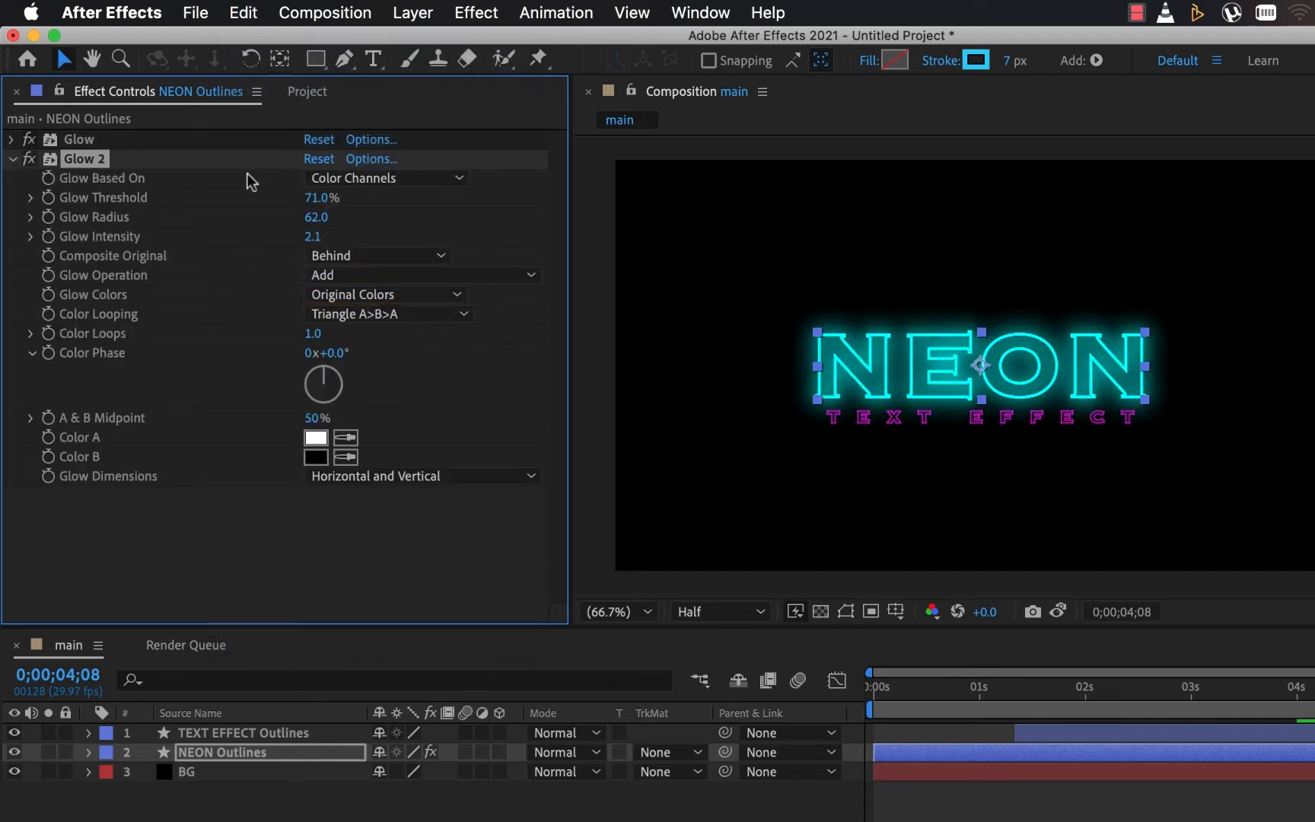
left_click(320, 204)
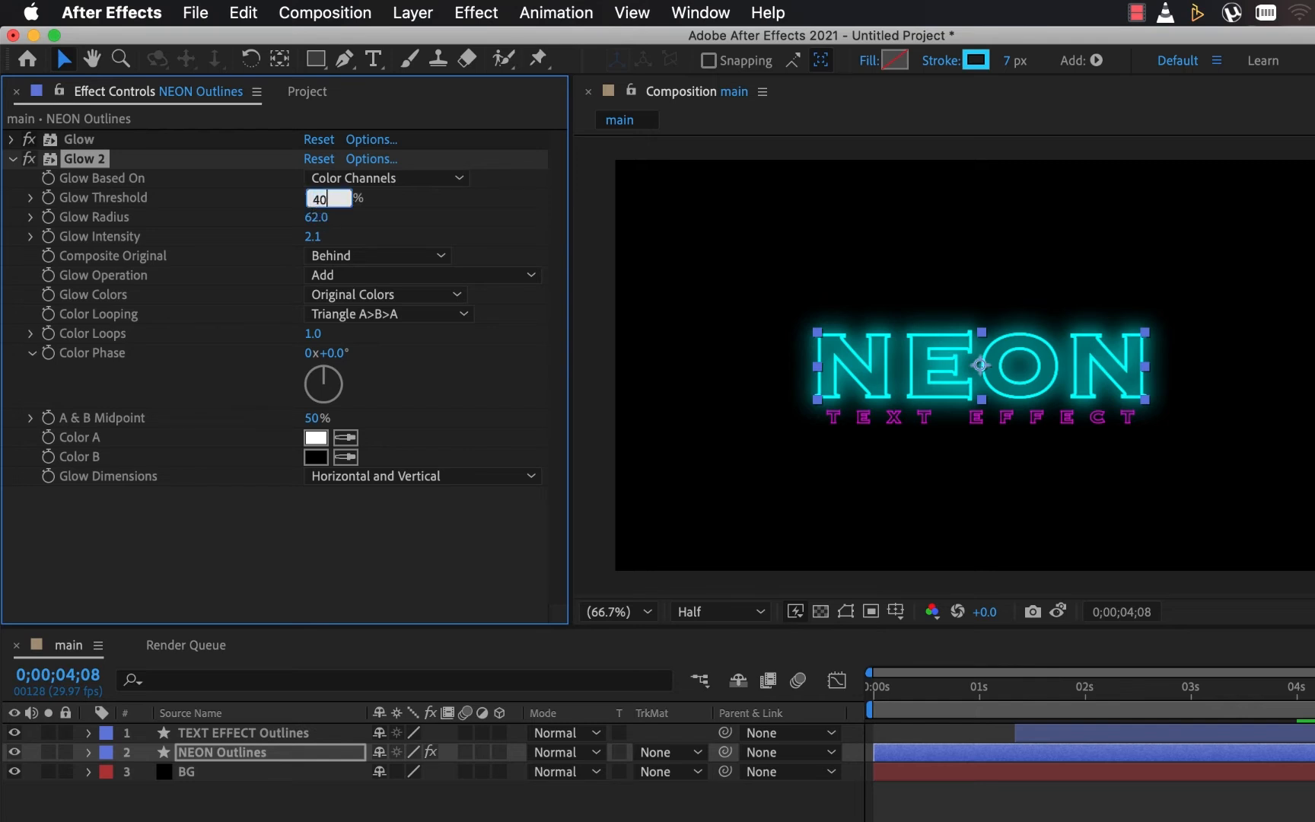
left_click(317, 220)
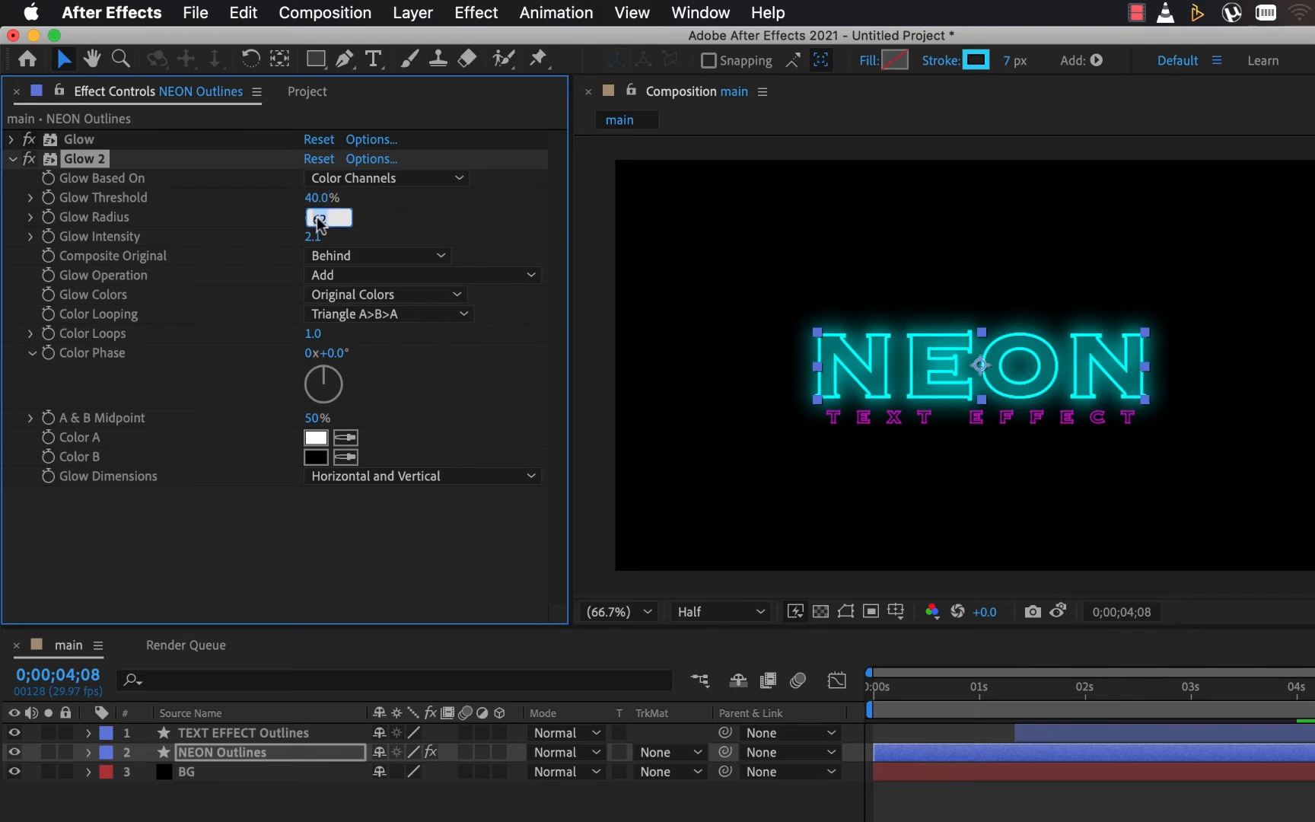
type("17")
key("Return")
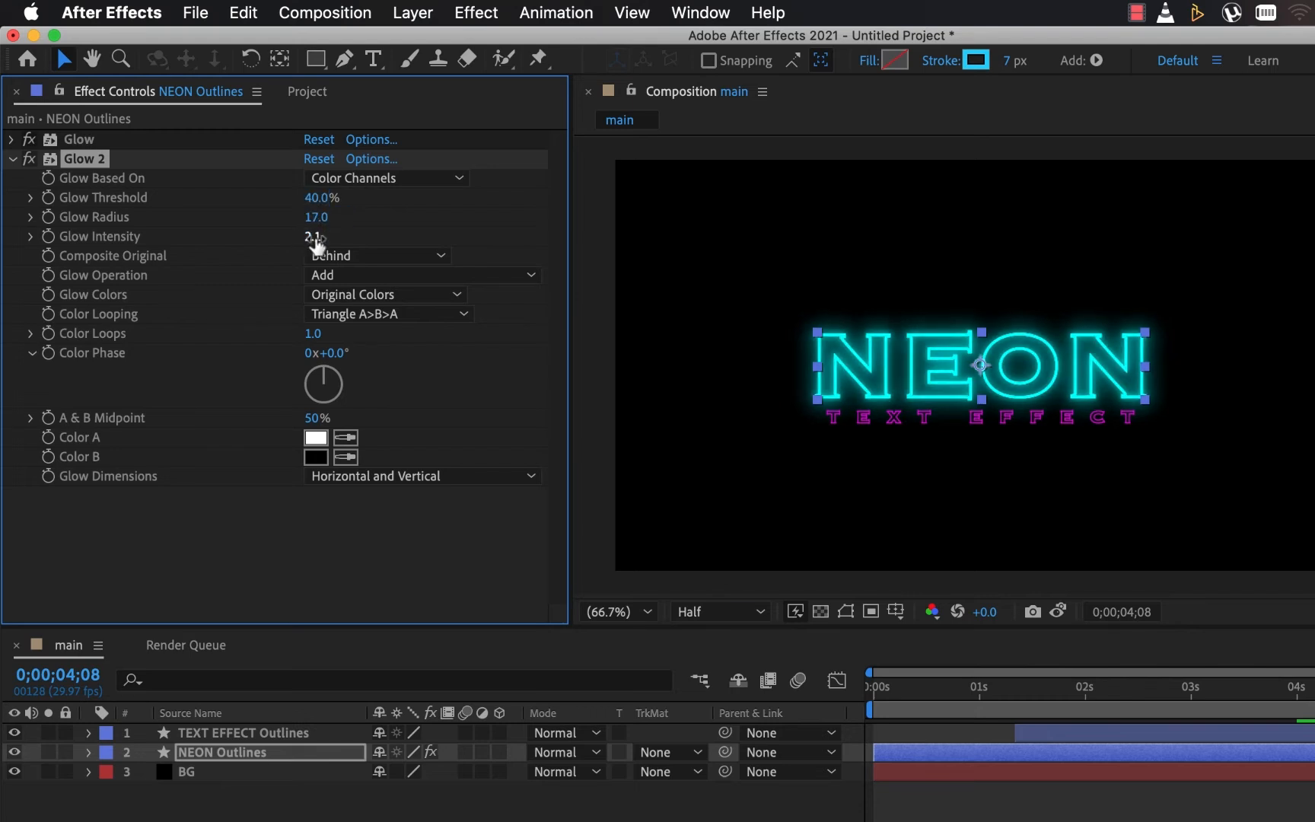
left_click(315, 237)
type("0")
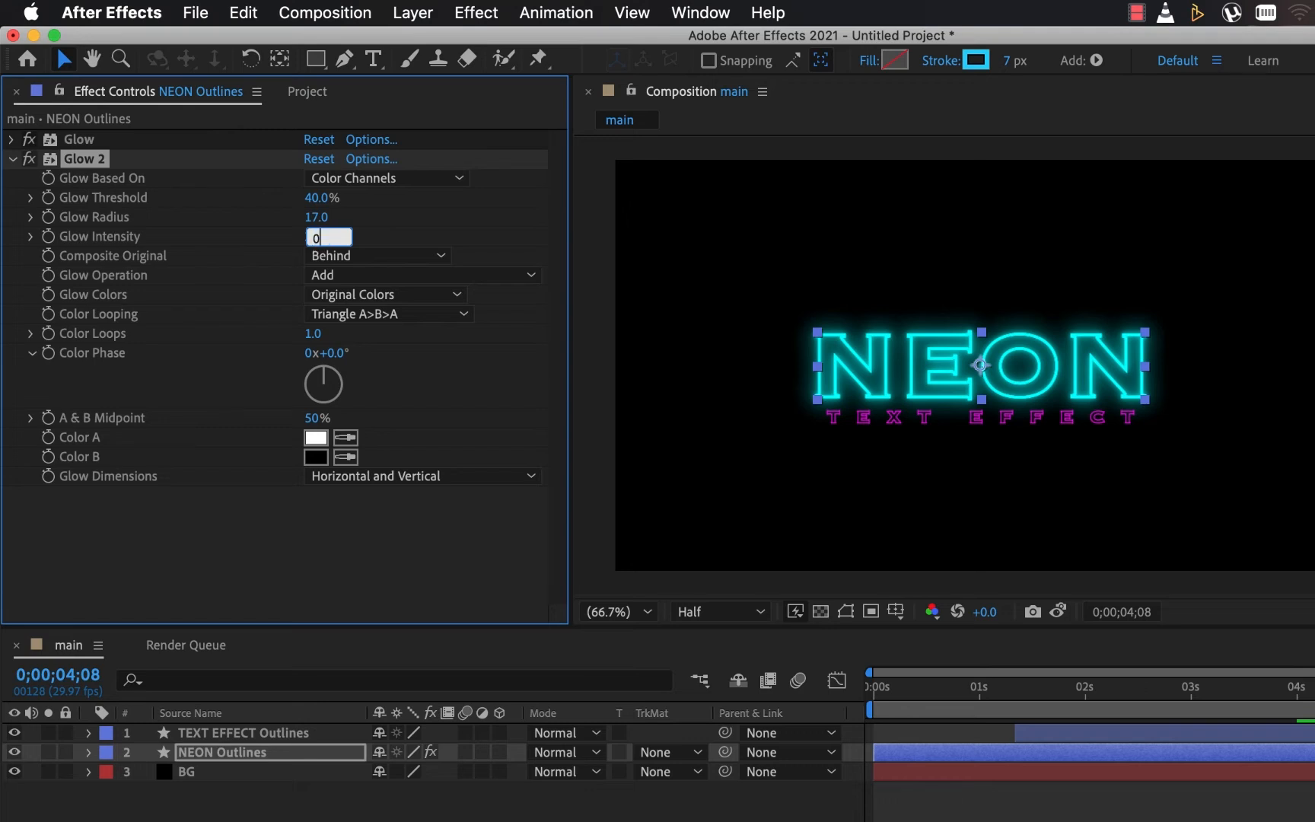
type(".2")
key("Return")
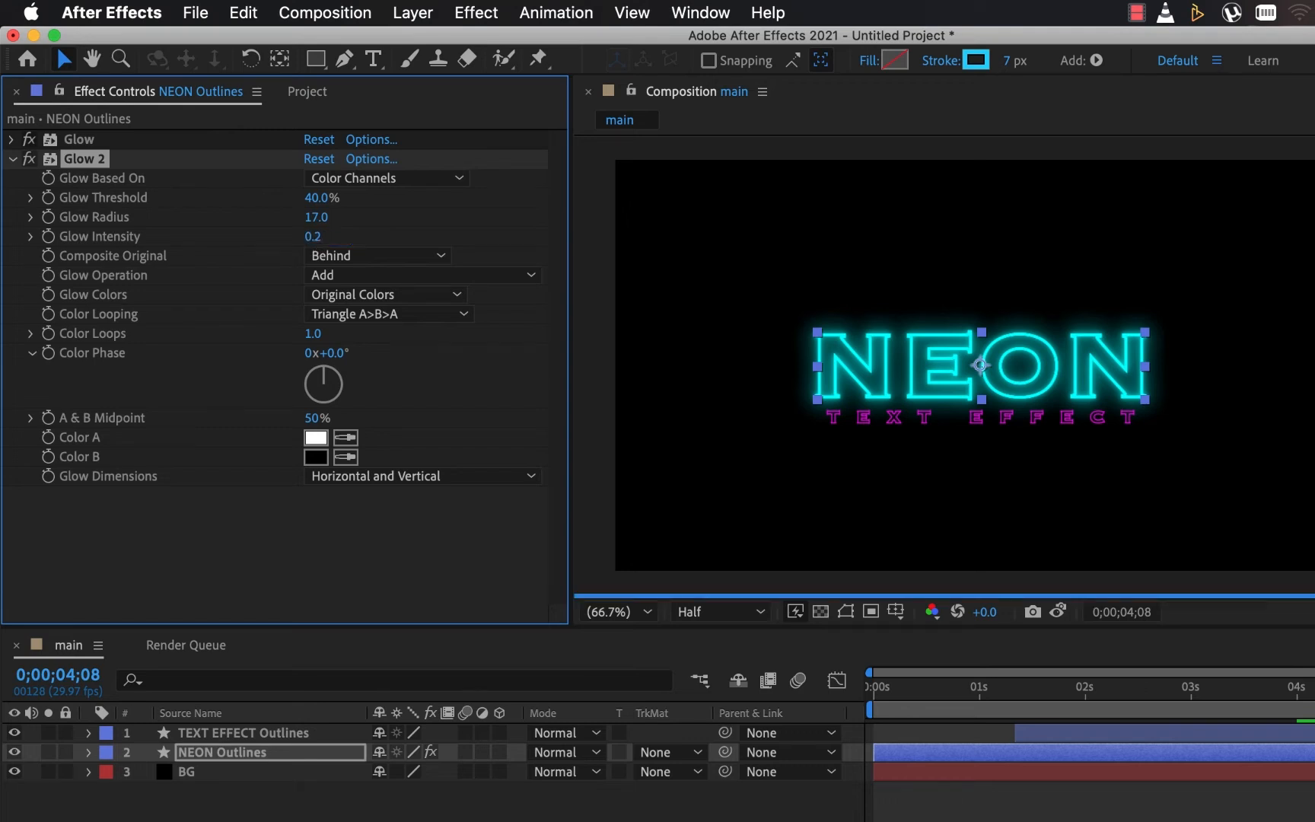
left_click(12, 158)
left_click(120, 271)
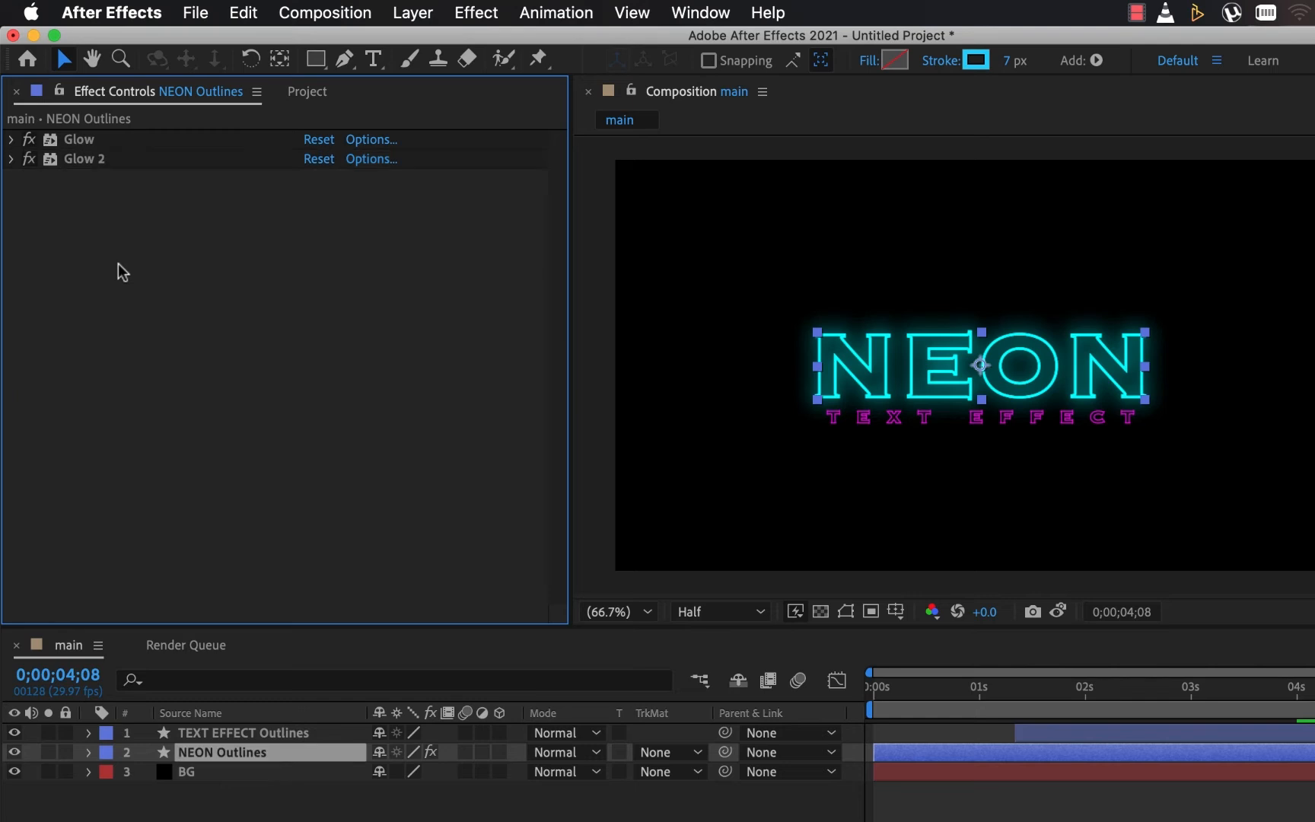
Copy both Glow effects from NEON Outlines onto the TEXT EFFECT Outlines layer.
left_click(83, 158)
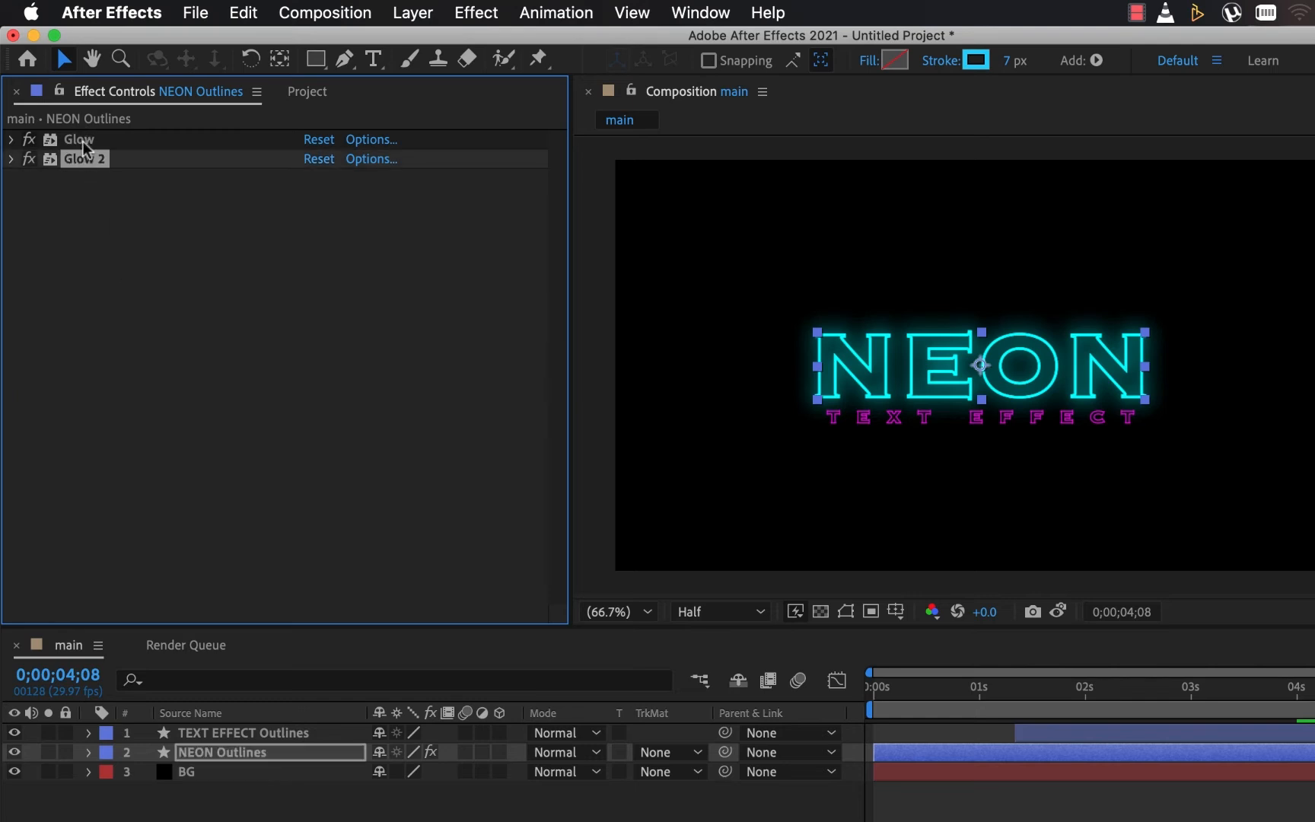
left_click(82, 140, "shift")
left_click(245, 16)
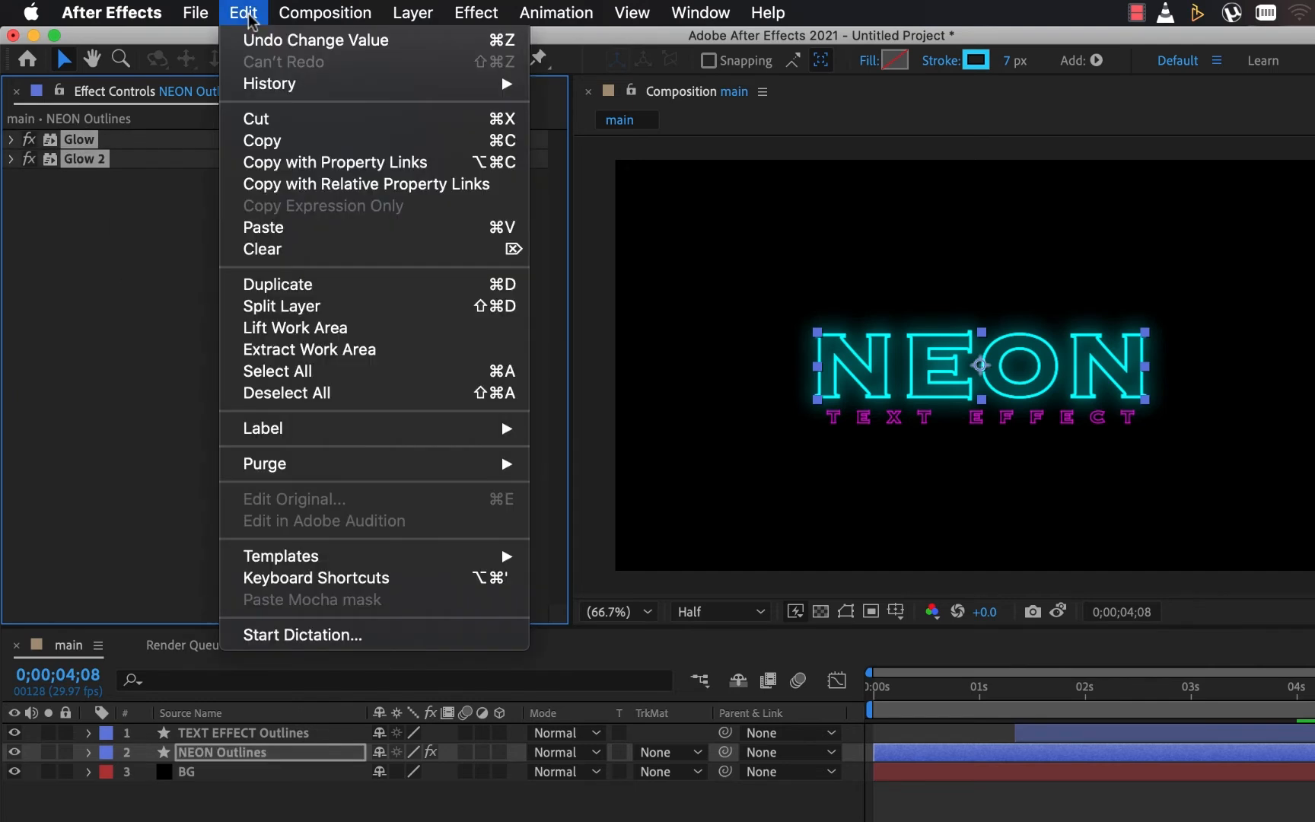
left_click(265, 141)
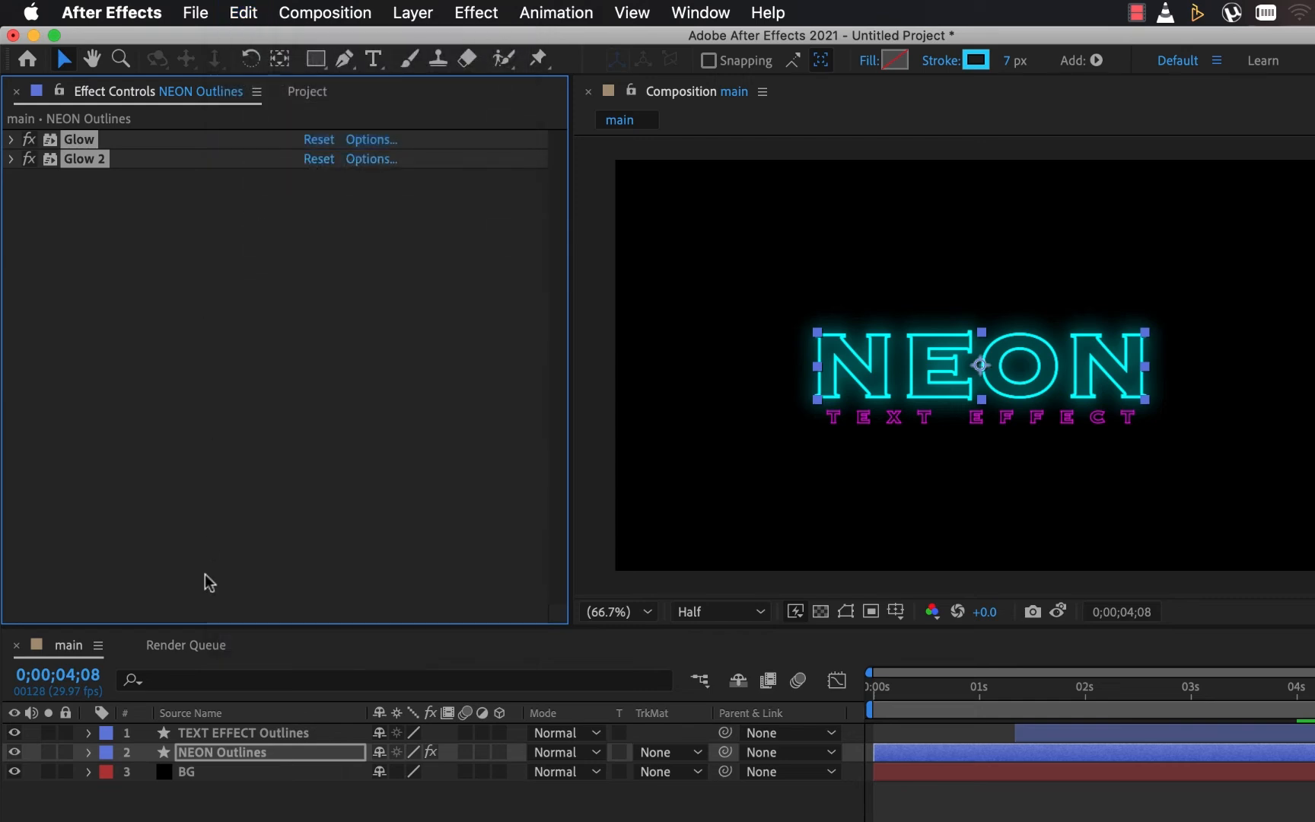
left_click(215, 733)
left_click(246, 16)
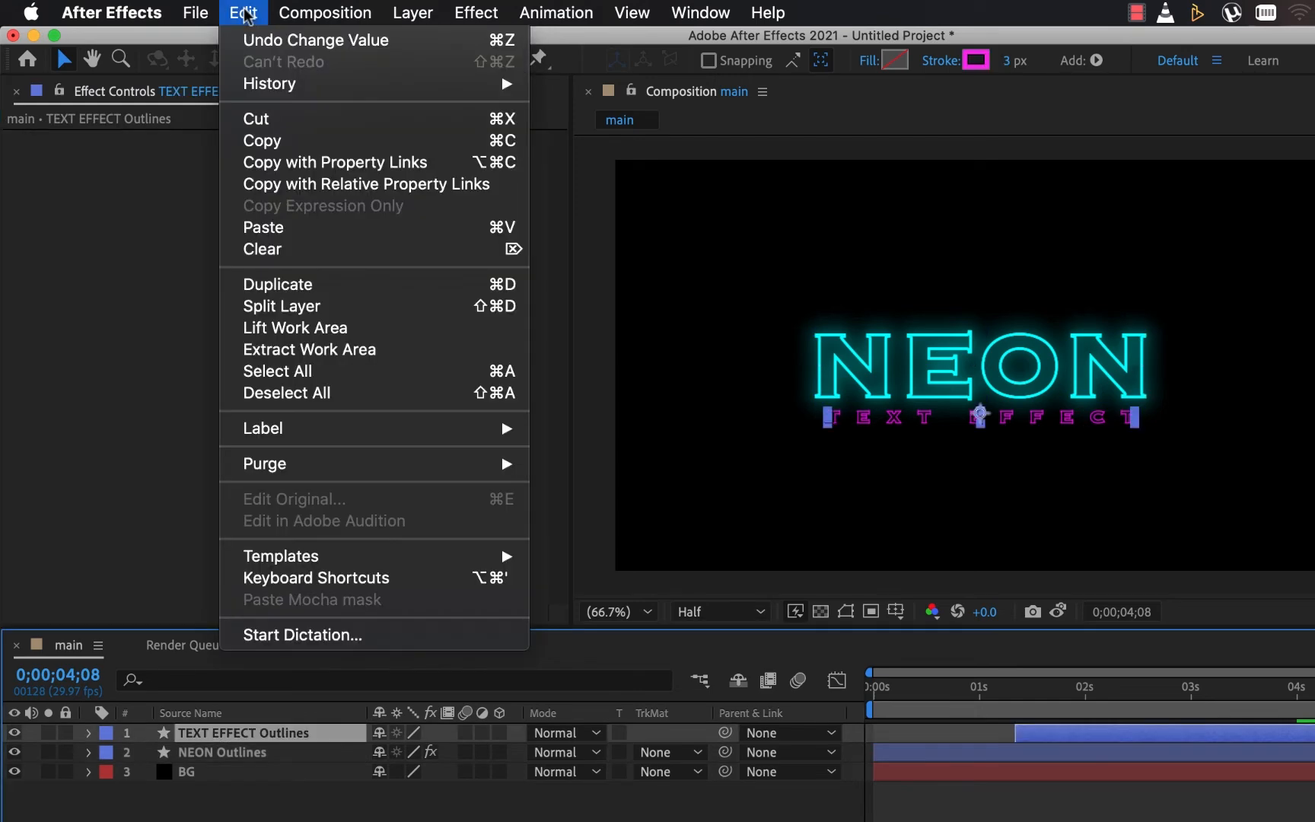
left_click(273, 226)
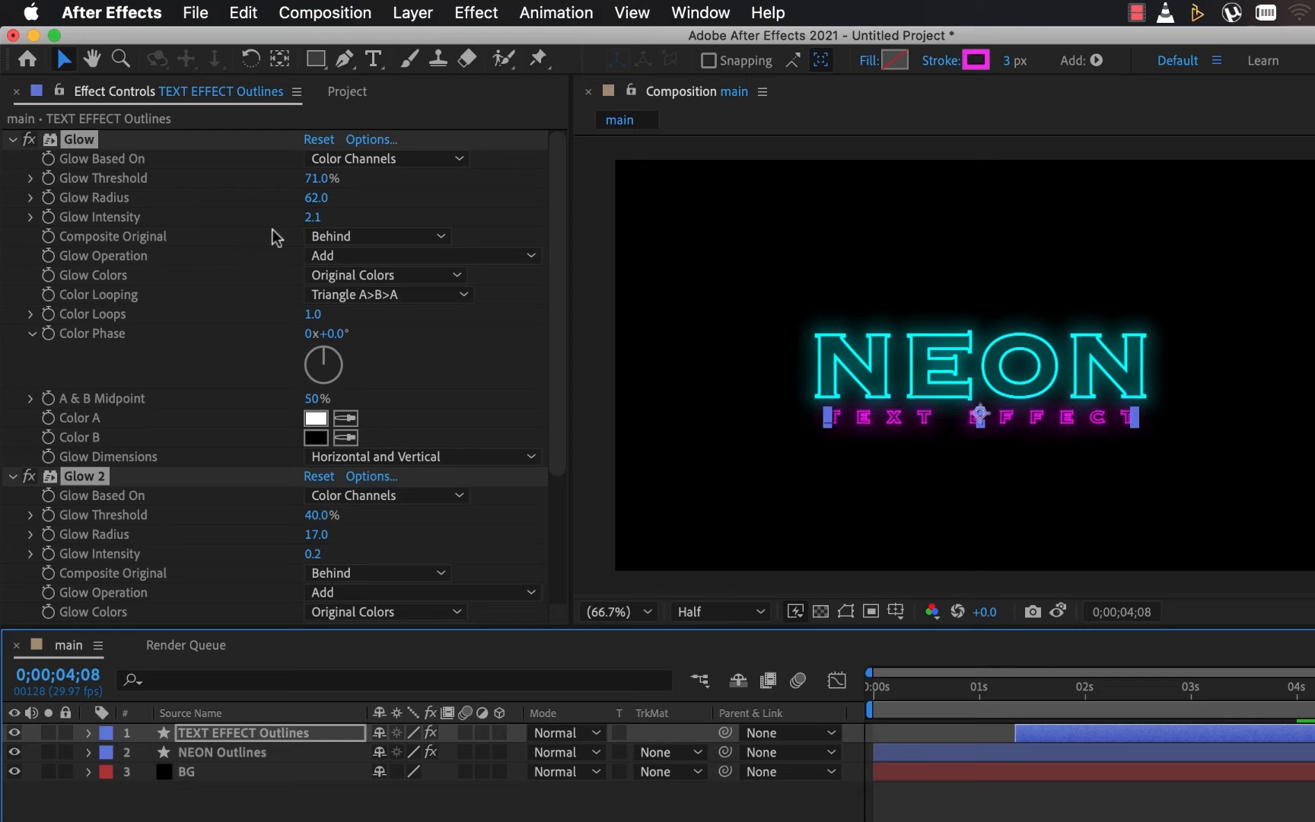
left_click(12, 141)
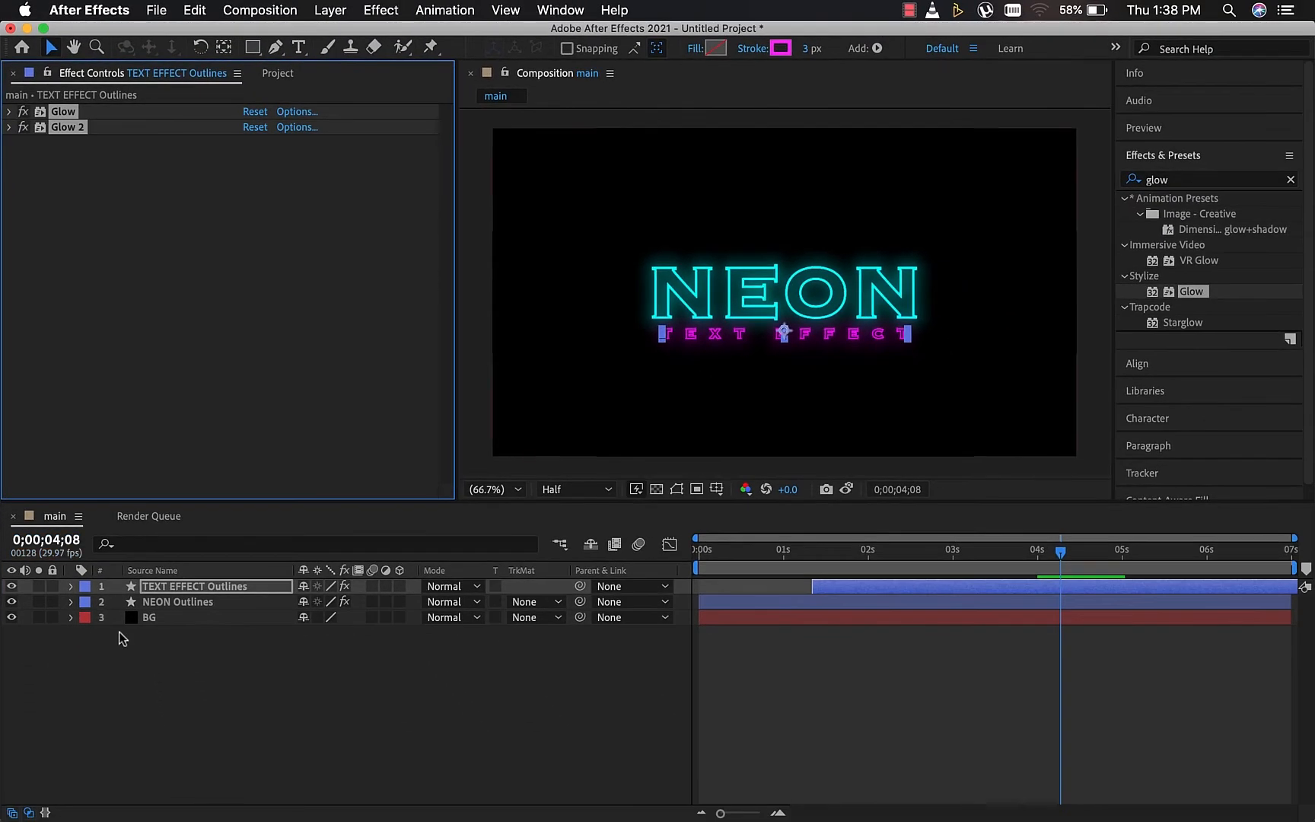
Preview the glowing text animation from the first frame and return the playhead to the start.
left_click(172, 675)
left_click_drag(750, 554, 637, 549)
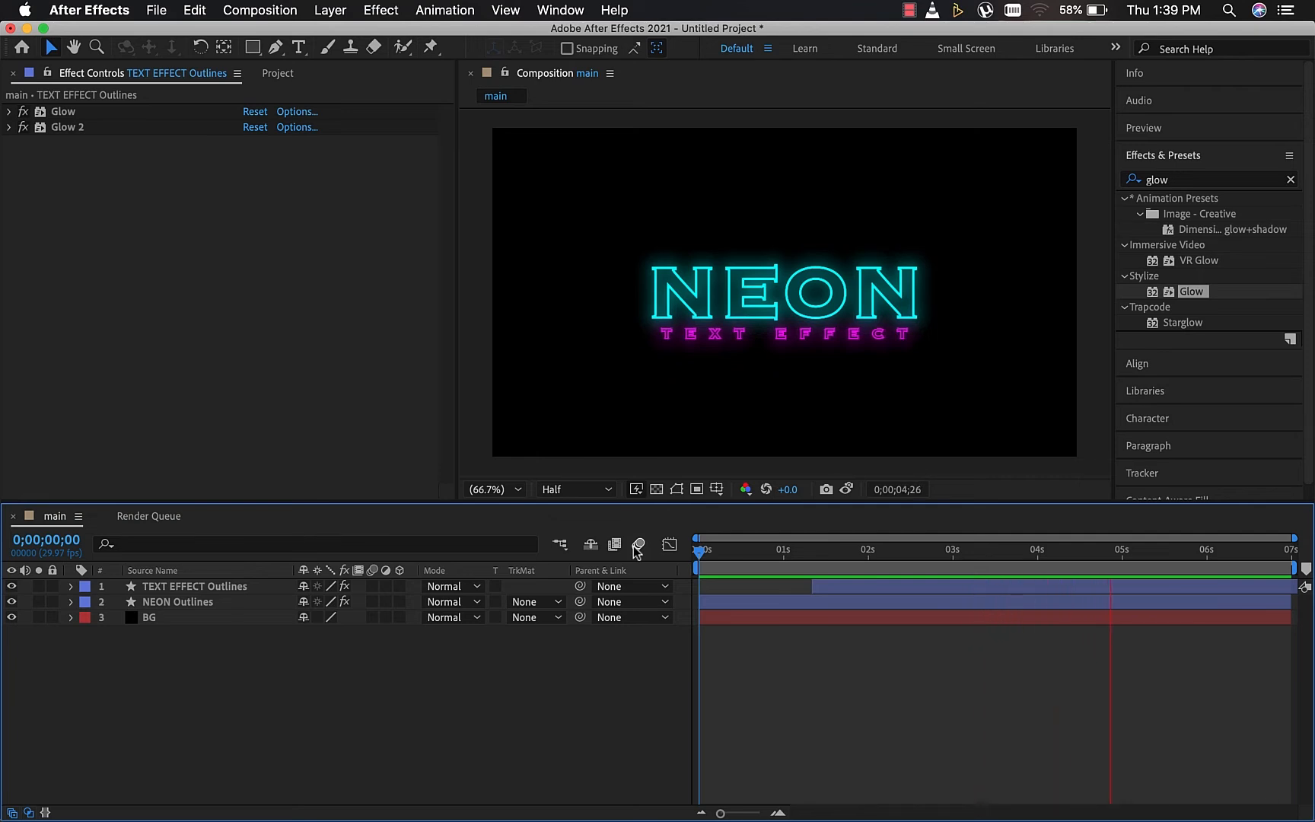
left_click_drag(765, 548, 699, 554)
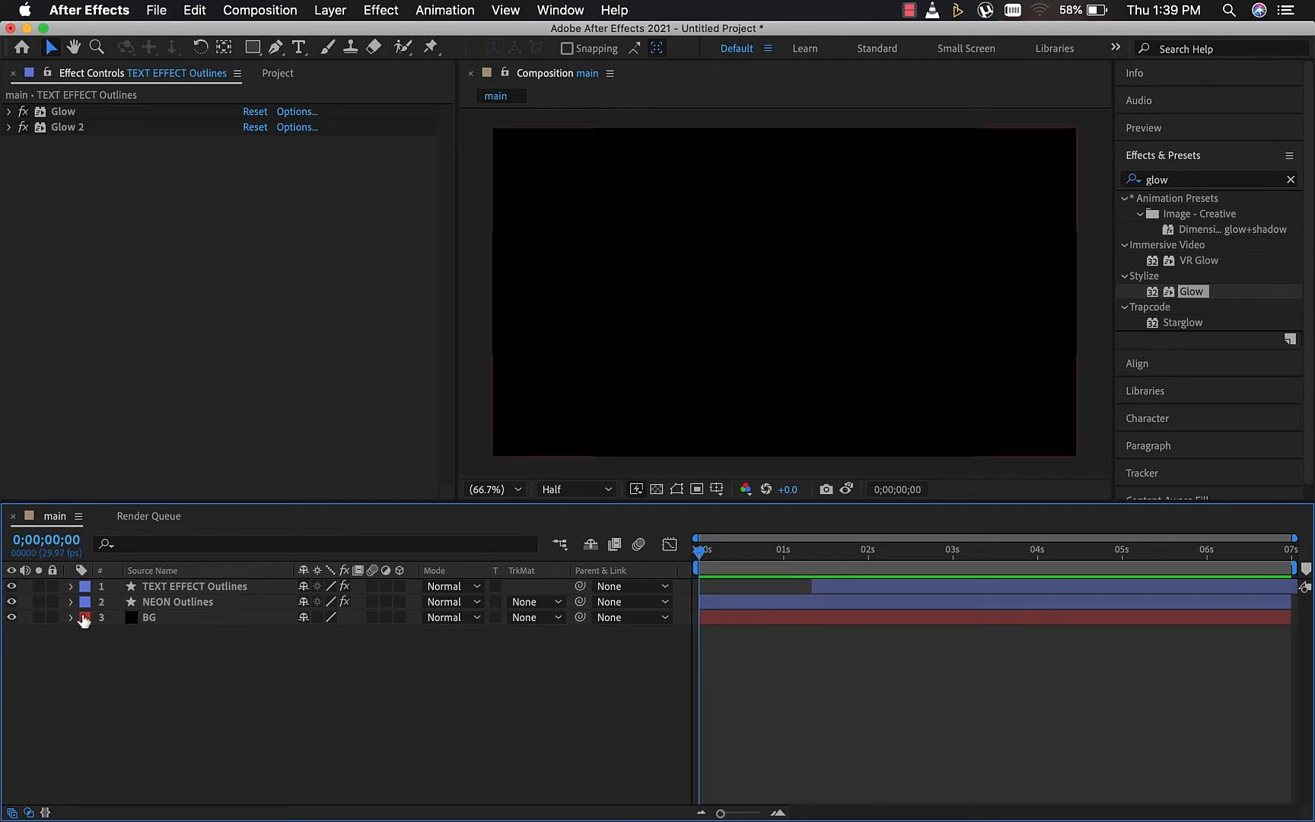
Make the TEXT EFFECT Outlines and NEON Outlines layers 3D and check the title at 0;00;01;26.
left_click(400, 587)
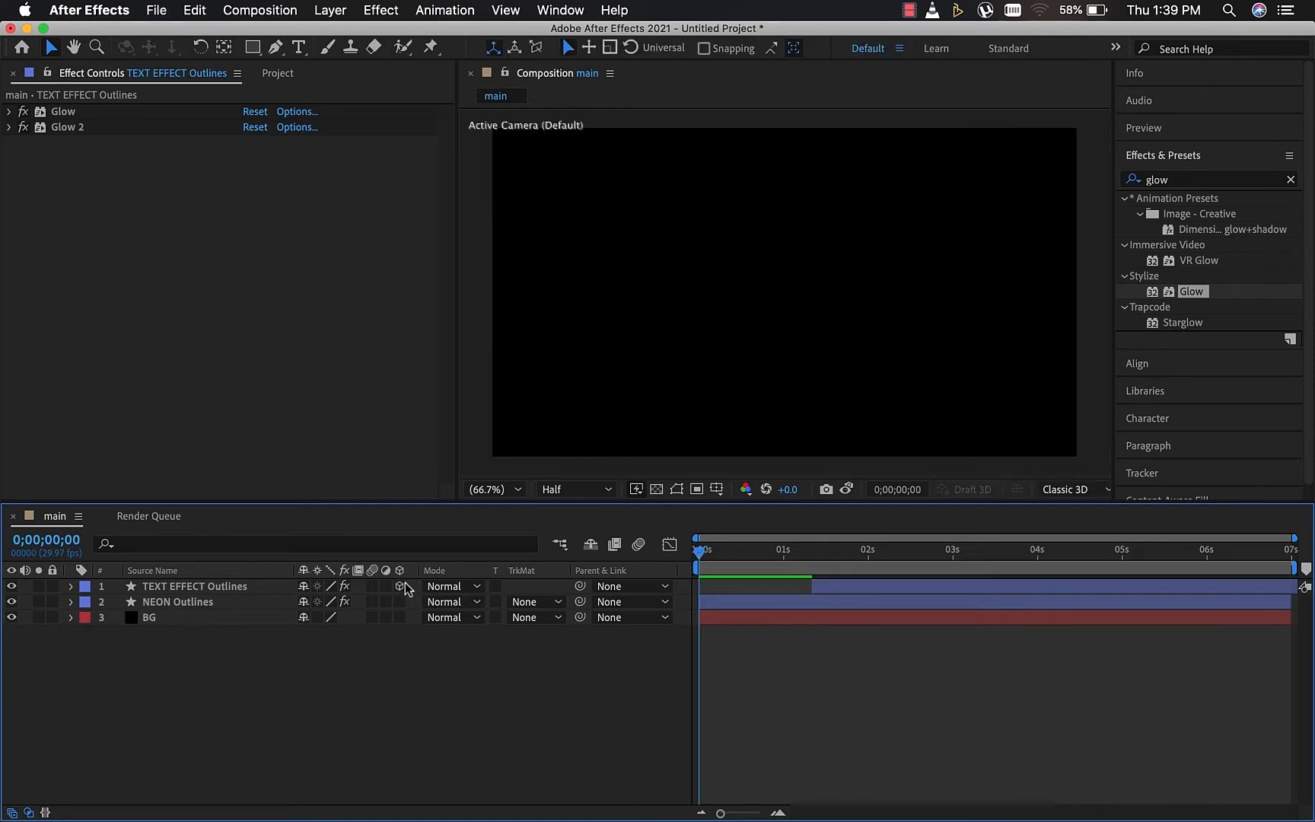
left_click(399, 601)
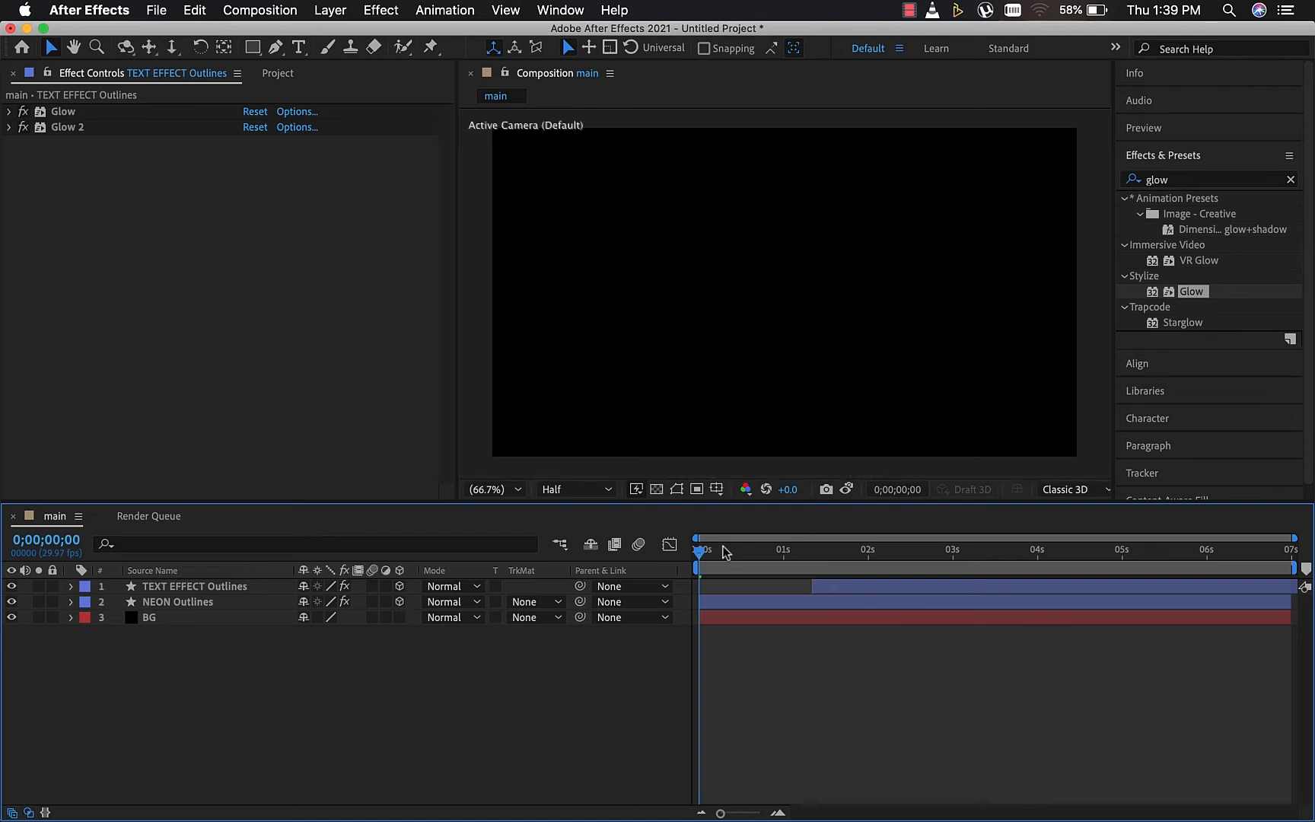
left_click_drag(698, 554, 858, 562)
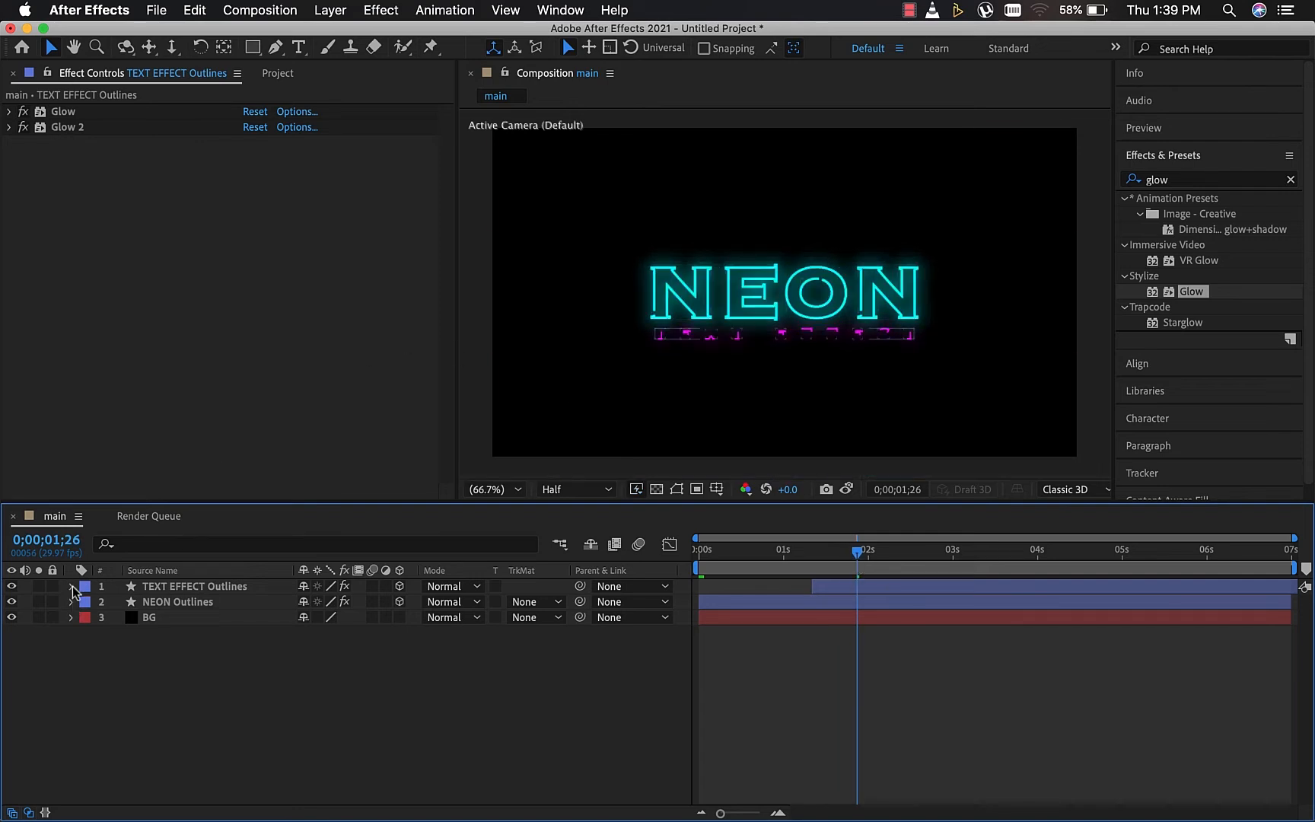
Reshape the TEXT EFFECT Outlines Scale speed curve by extending both keyframes' ease handles toward the middle to form a sharp peak.
left_click(167, 588)
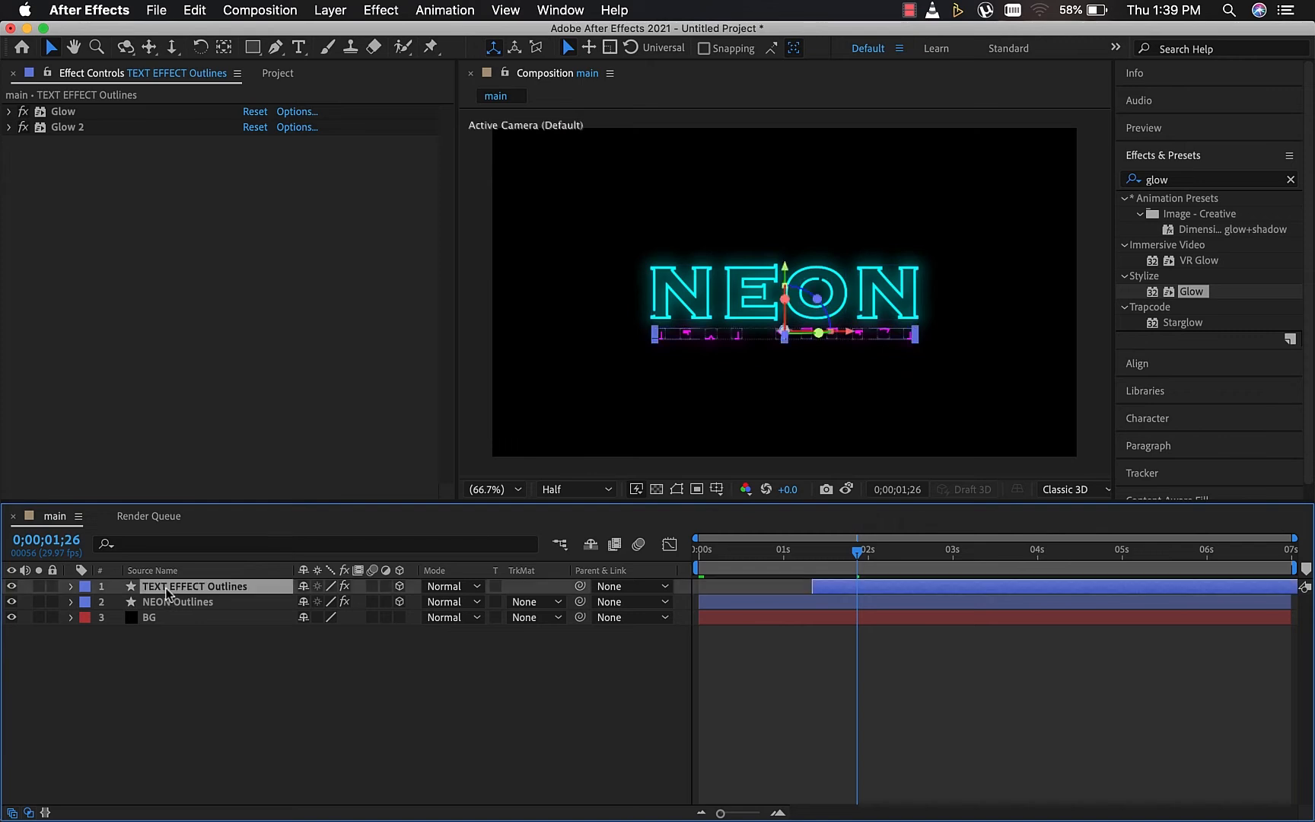
key("u")
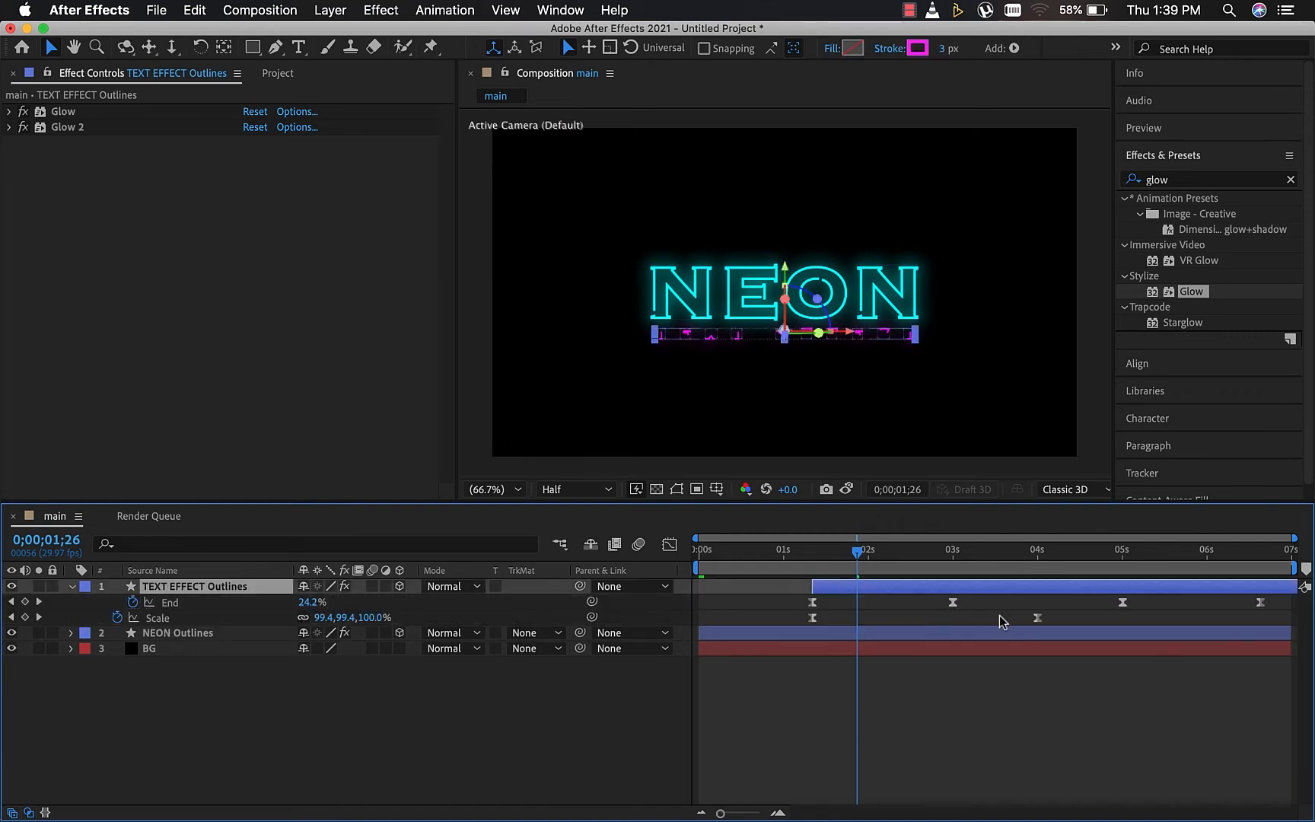
left_click_drag(1064, 617, 773, 618)
left_click(668, 545)
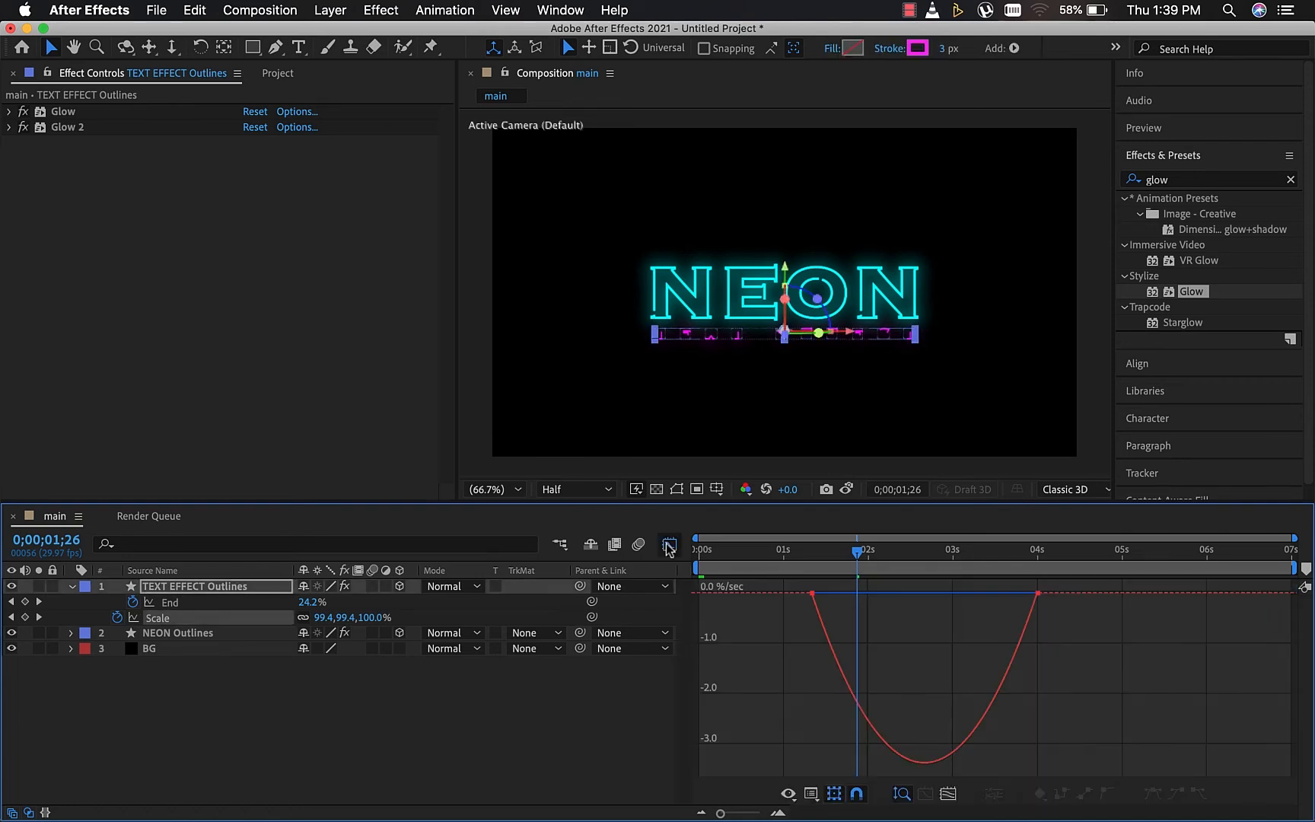
left_click(835, 599)
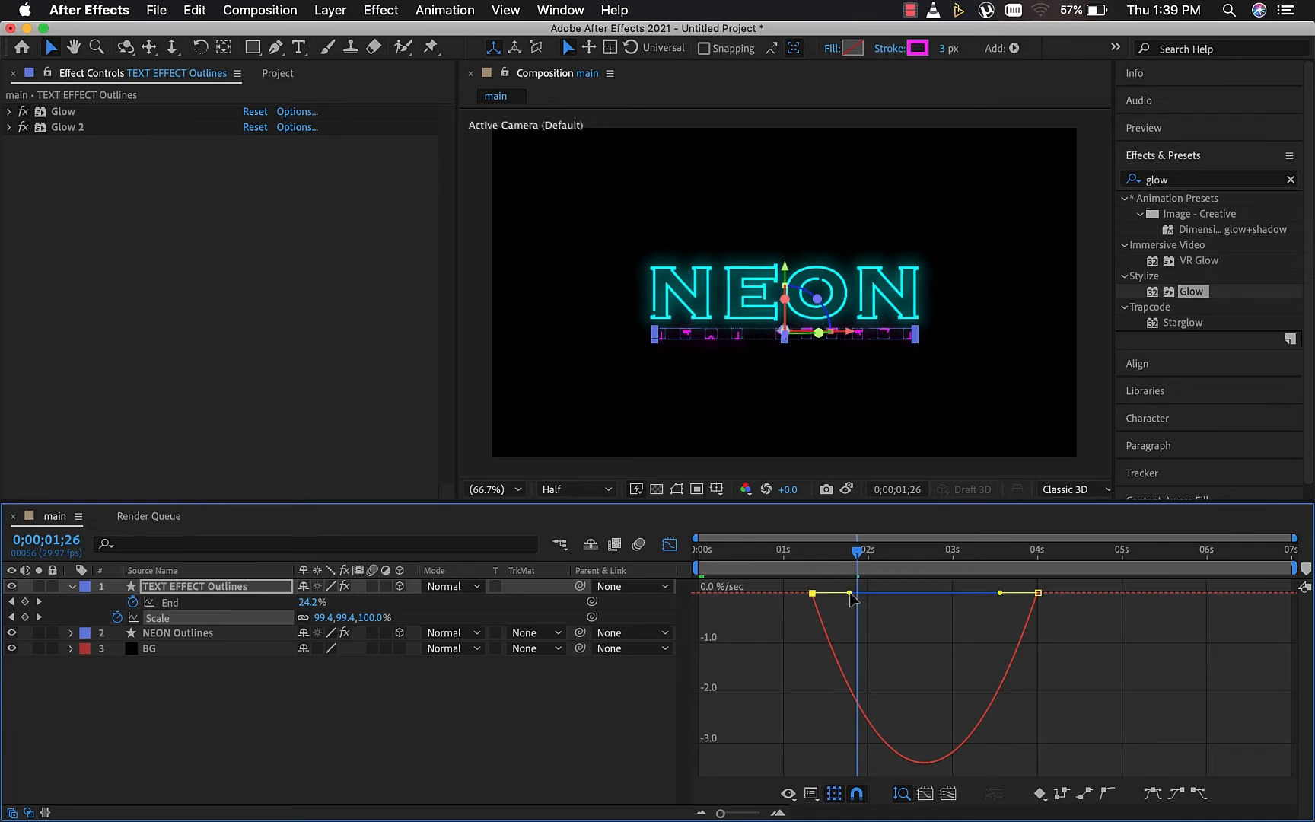
left_click_drag(850, 594, 901, 599)
left_click_drag(990, 595, 942, 598)
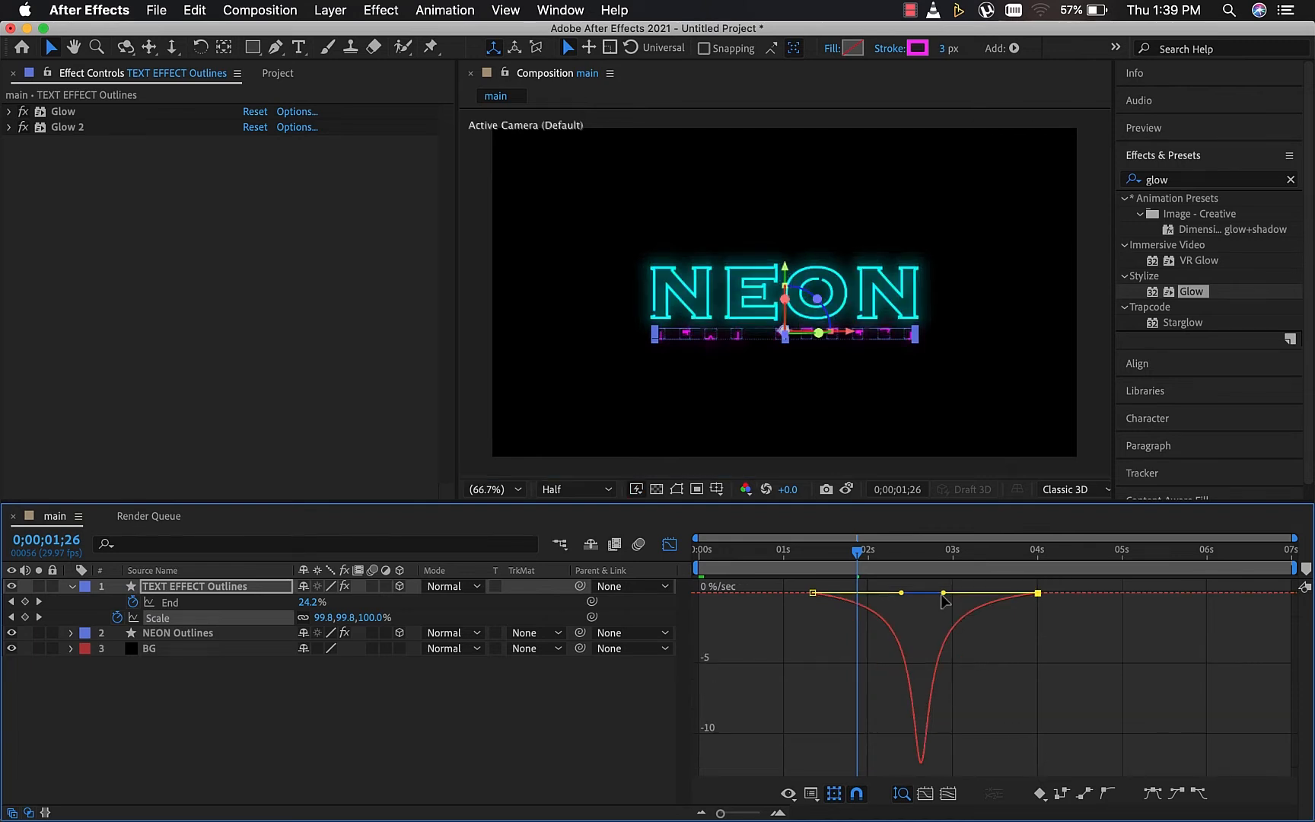
left_click(669, 544)
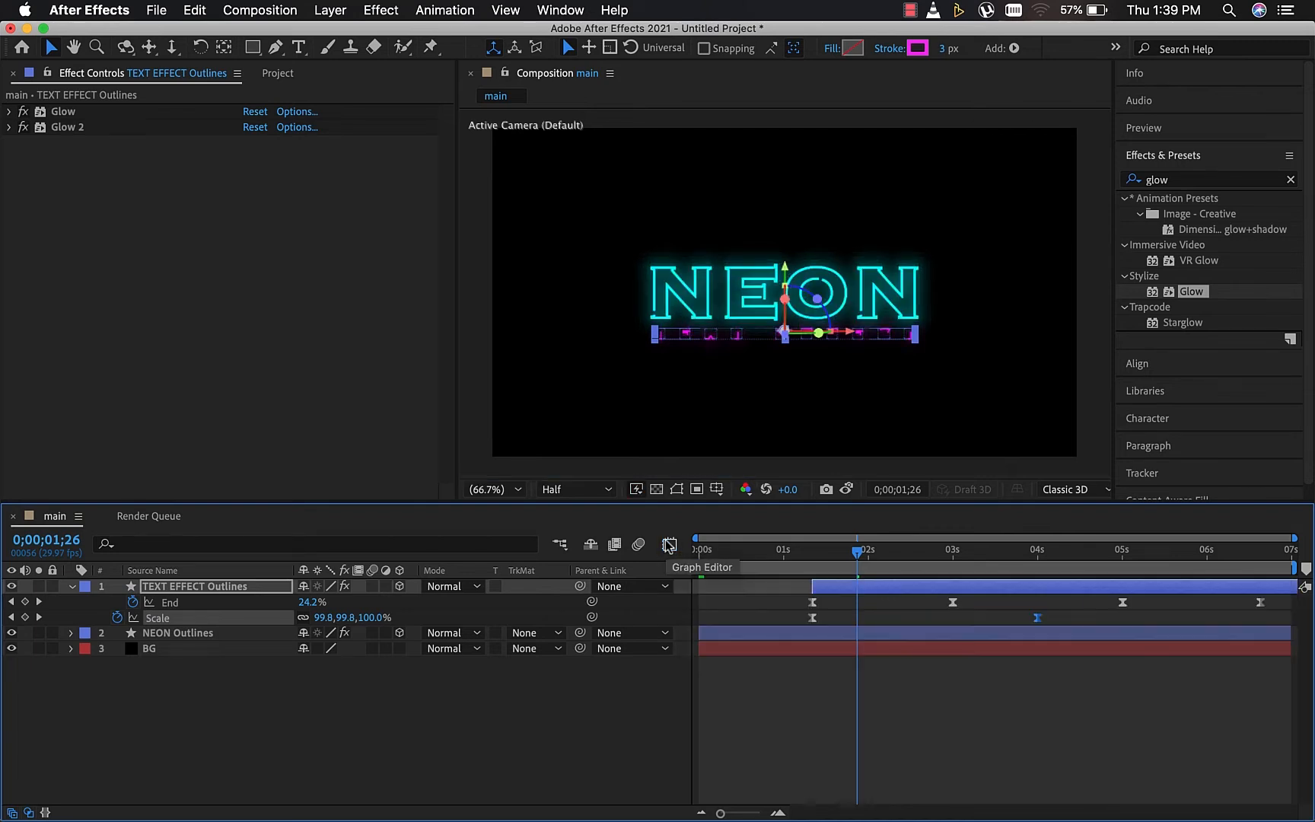
Sharpen the NEON Outlines Scale easing by lengthening both keyframes' influence in the speed graph, the ending one to about 66%.
left_click(174, 634)
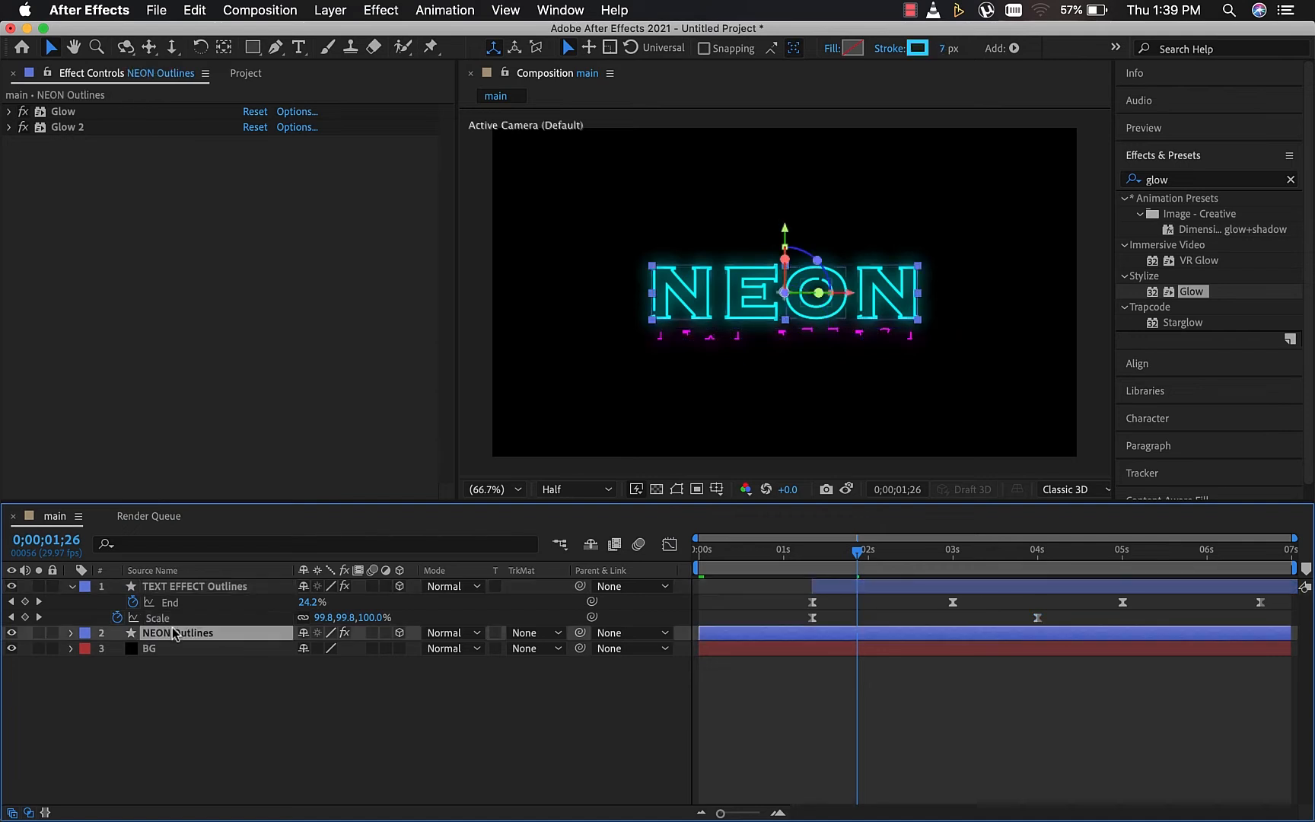
key("u")
left_click(912, 668)
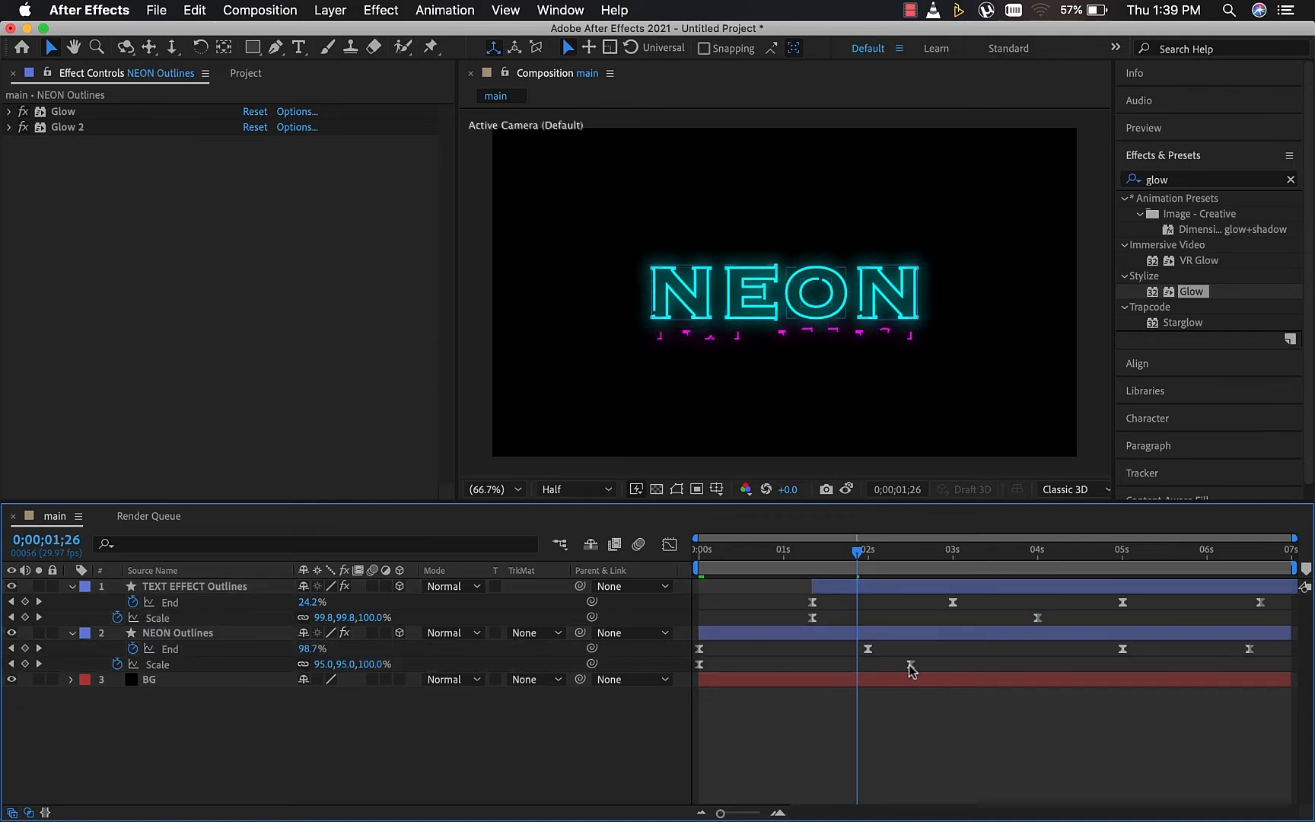
left_click_drag(931, 664, 683, 684)
left_click(671, 545)
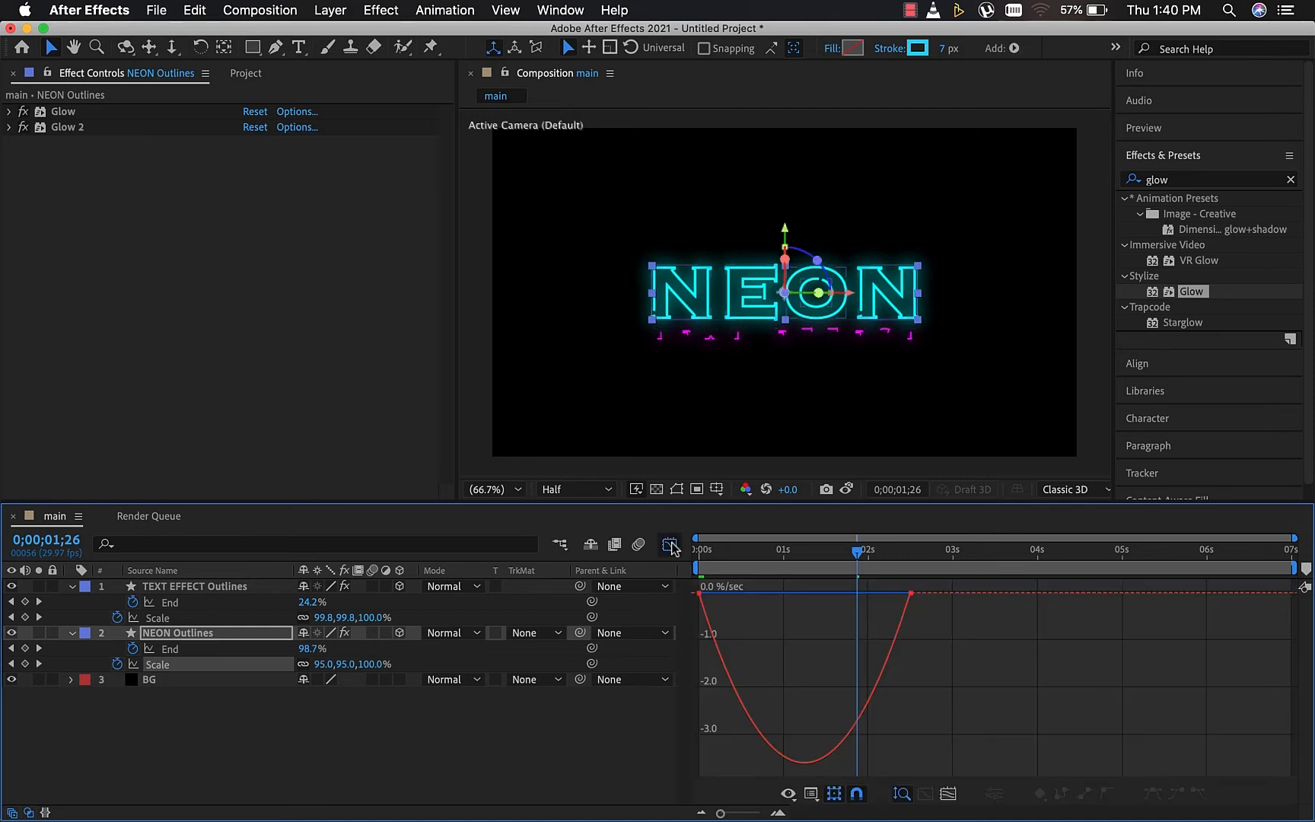
left_click(700, 593)
left_click_drag(725, 593, 788, 595)
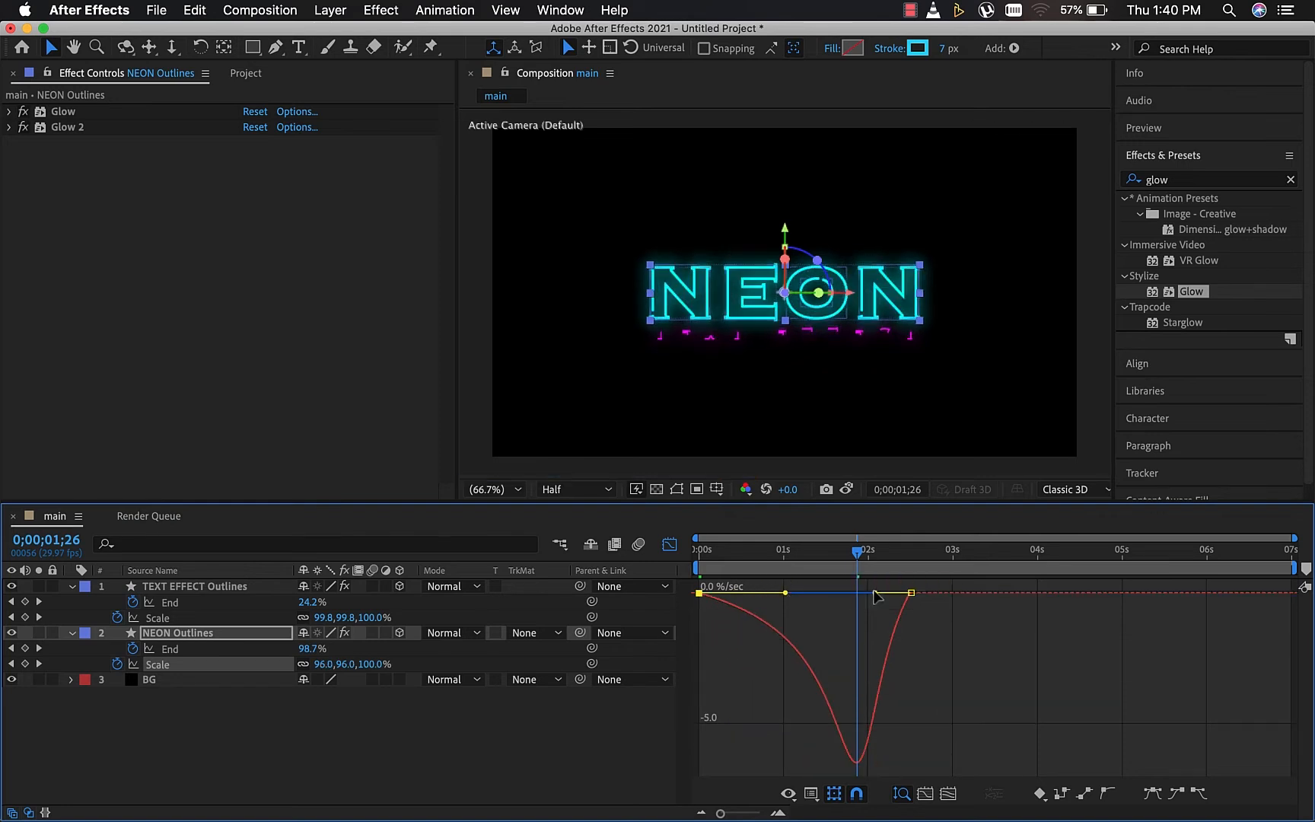
left_click_drag(873, 597, 840, 595)
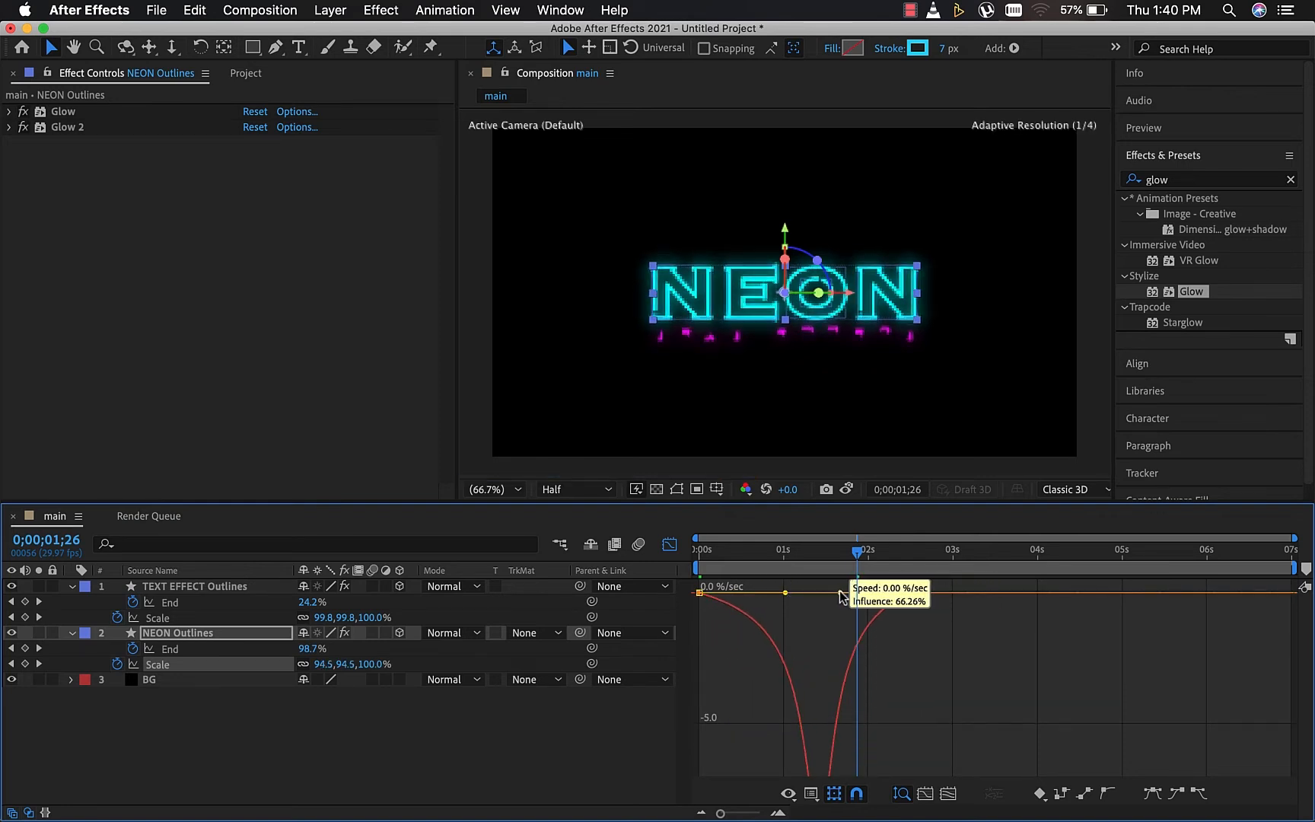
left_click(668, 544)
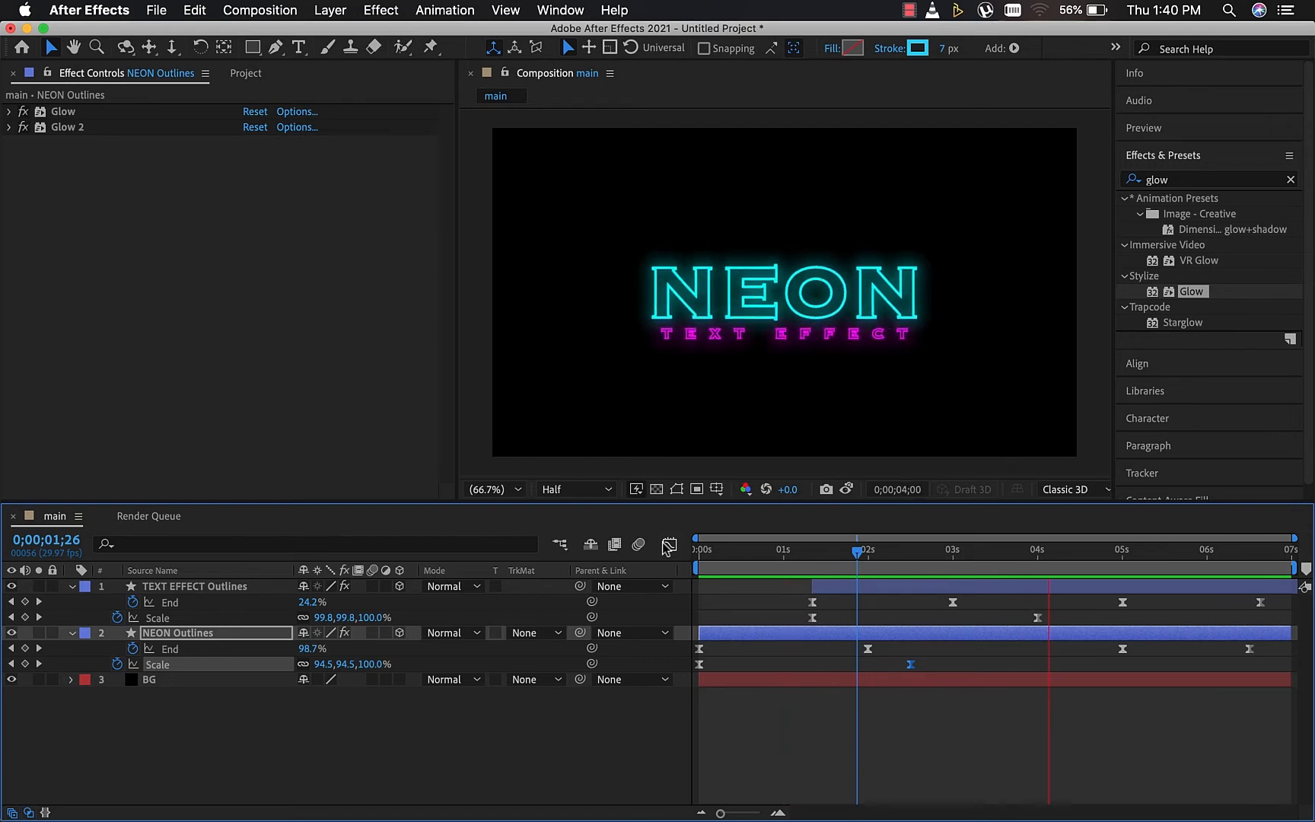
Preview the eased scale animation up to 0;00;04;03 and collapse the properties of both outline layers.
key("space")
left_click(72, 632)
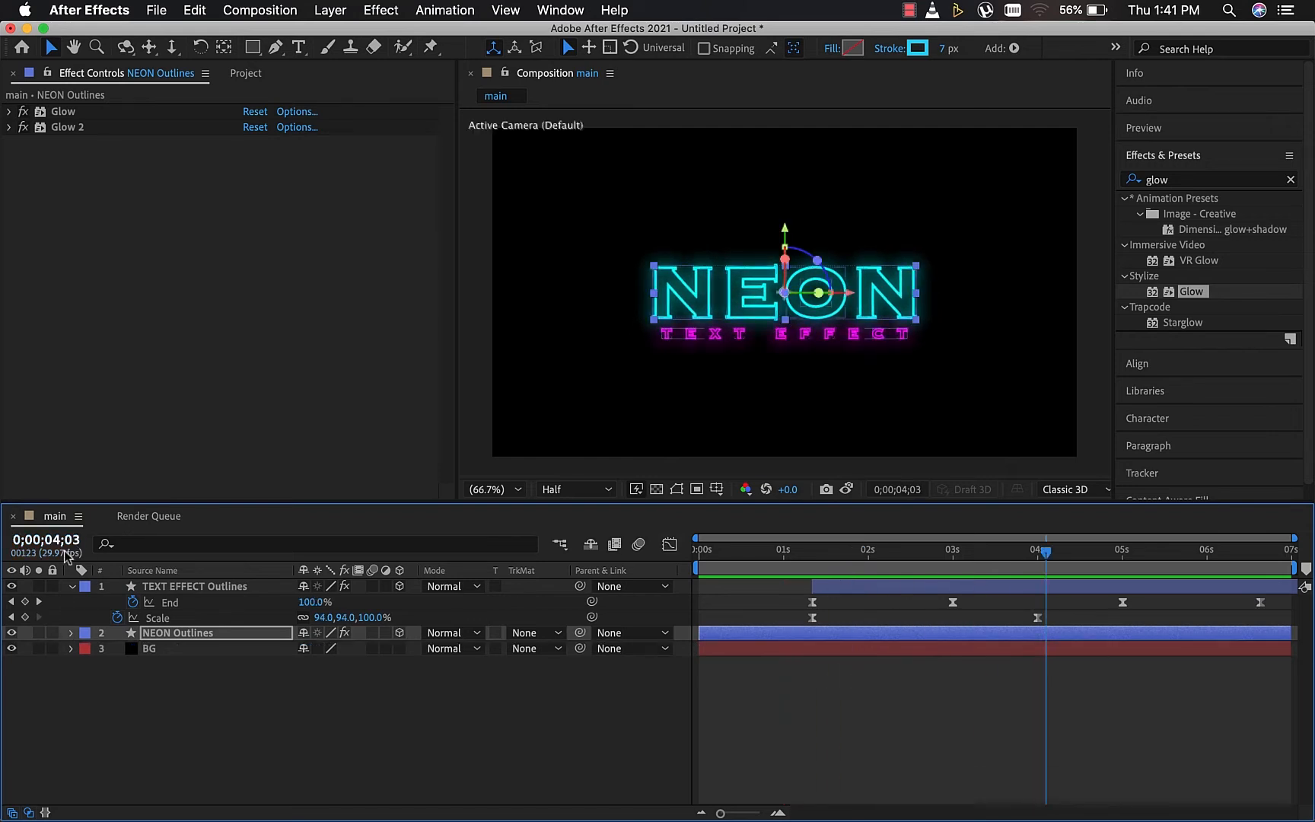
left_click(72, 586)
left_click(155, 656)
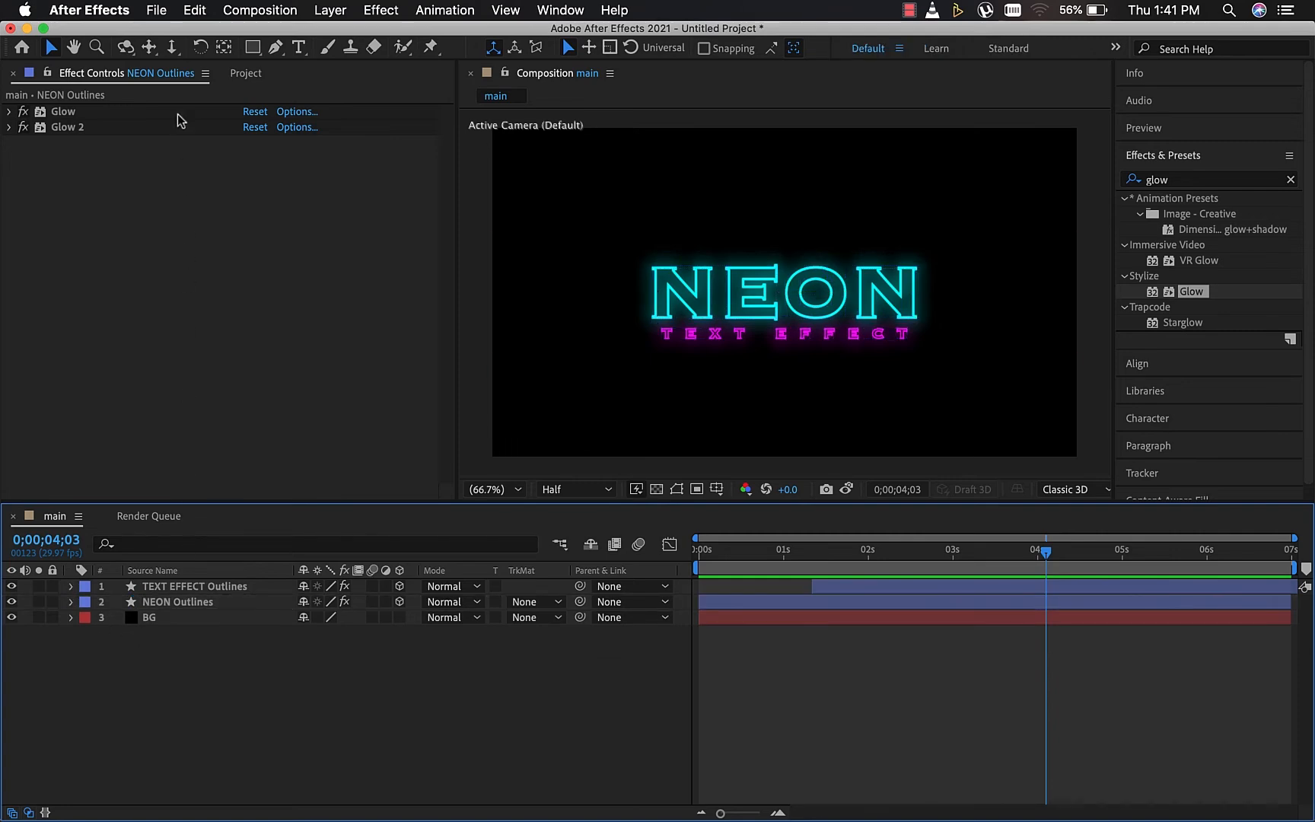
Add a new two-node camera named Camera 1 with the 35mm preset.
left_click(331, 10)
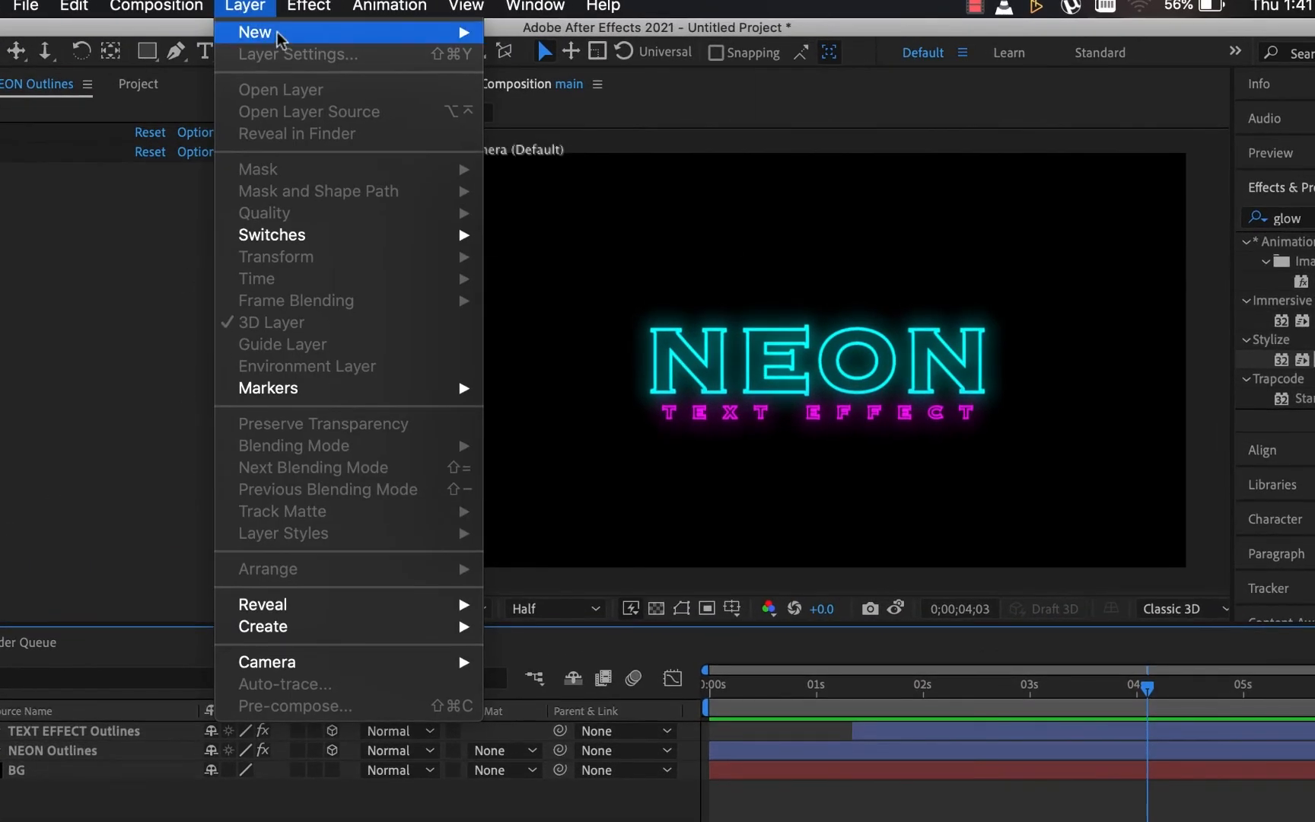
mouse_move(278, 38)
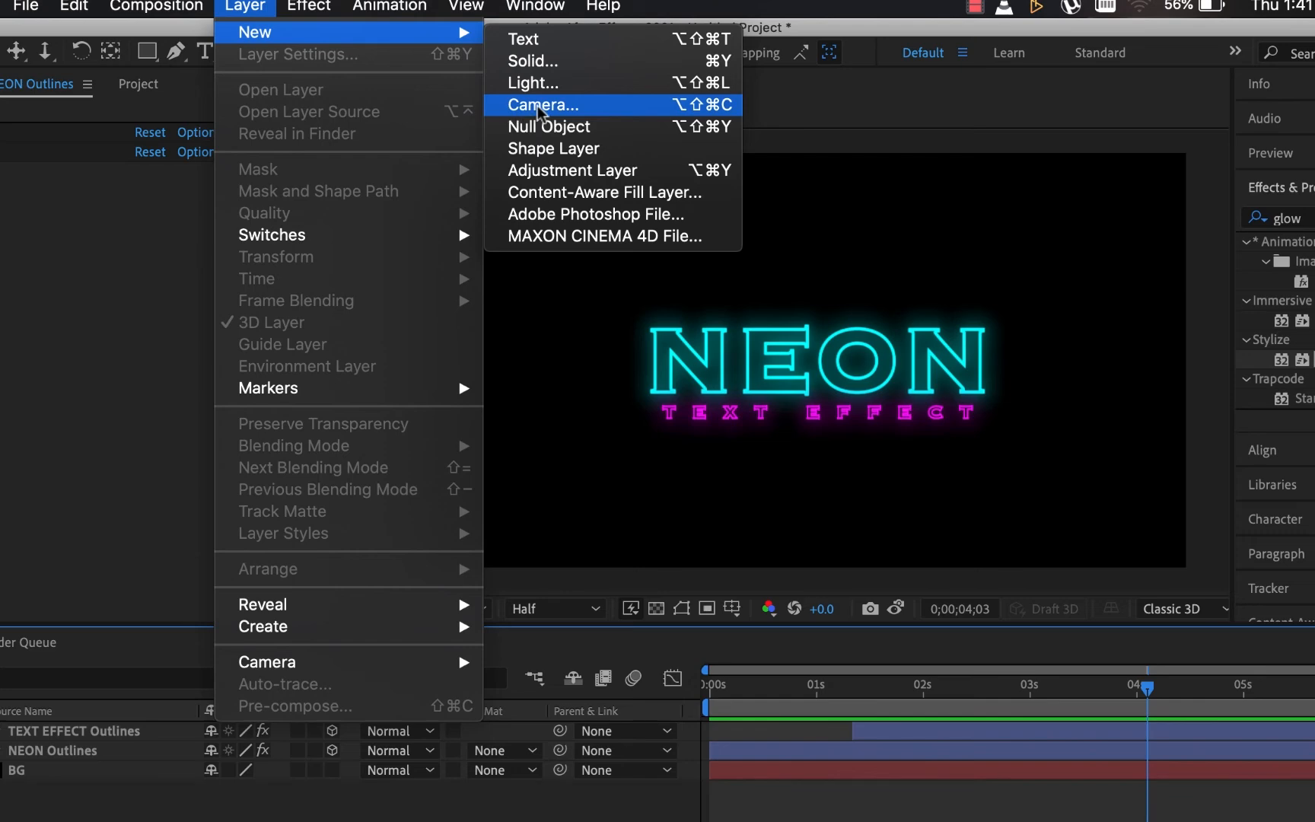
left_click(537, 106)
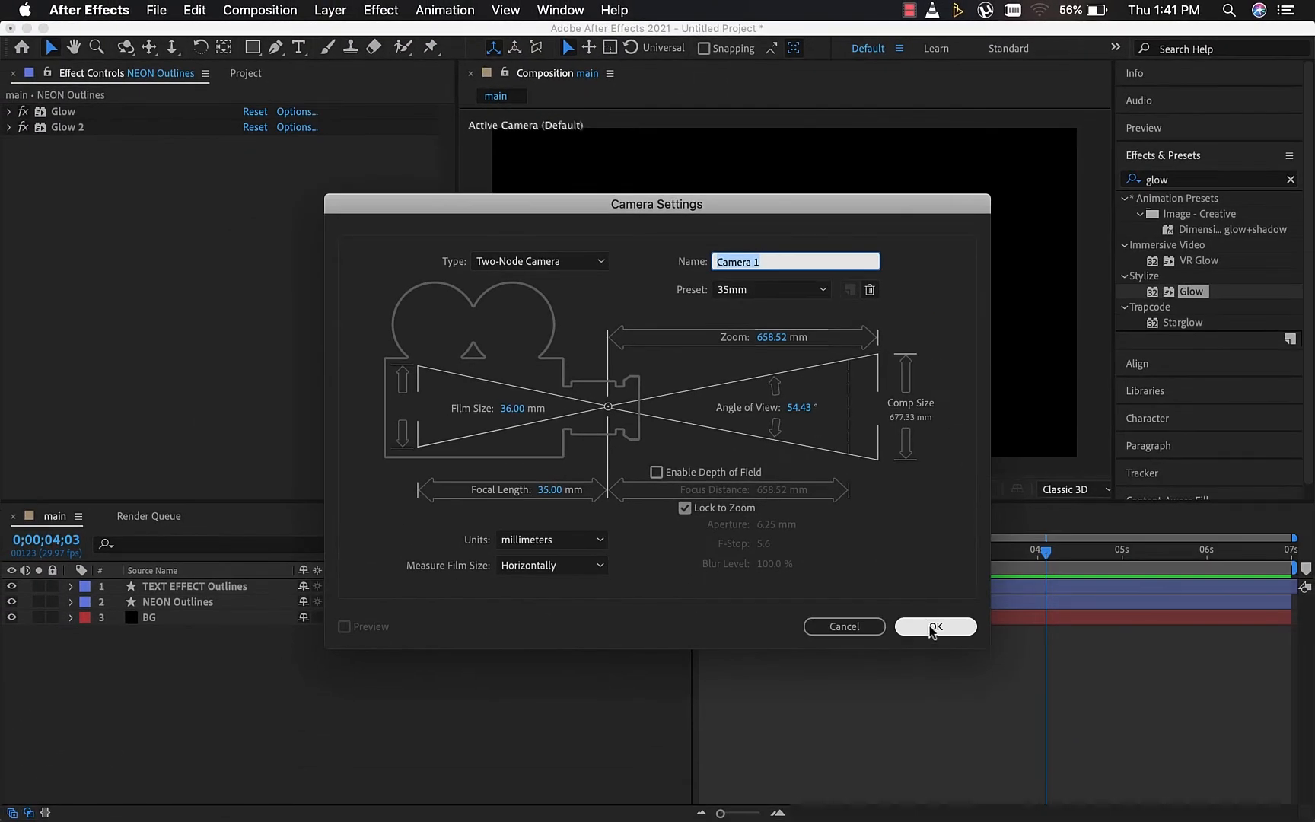
left_click(936, 626)
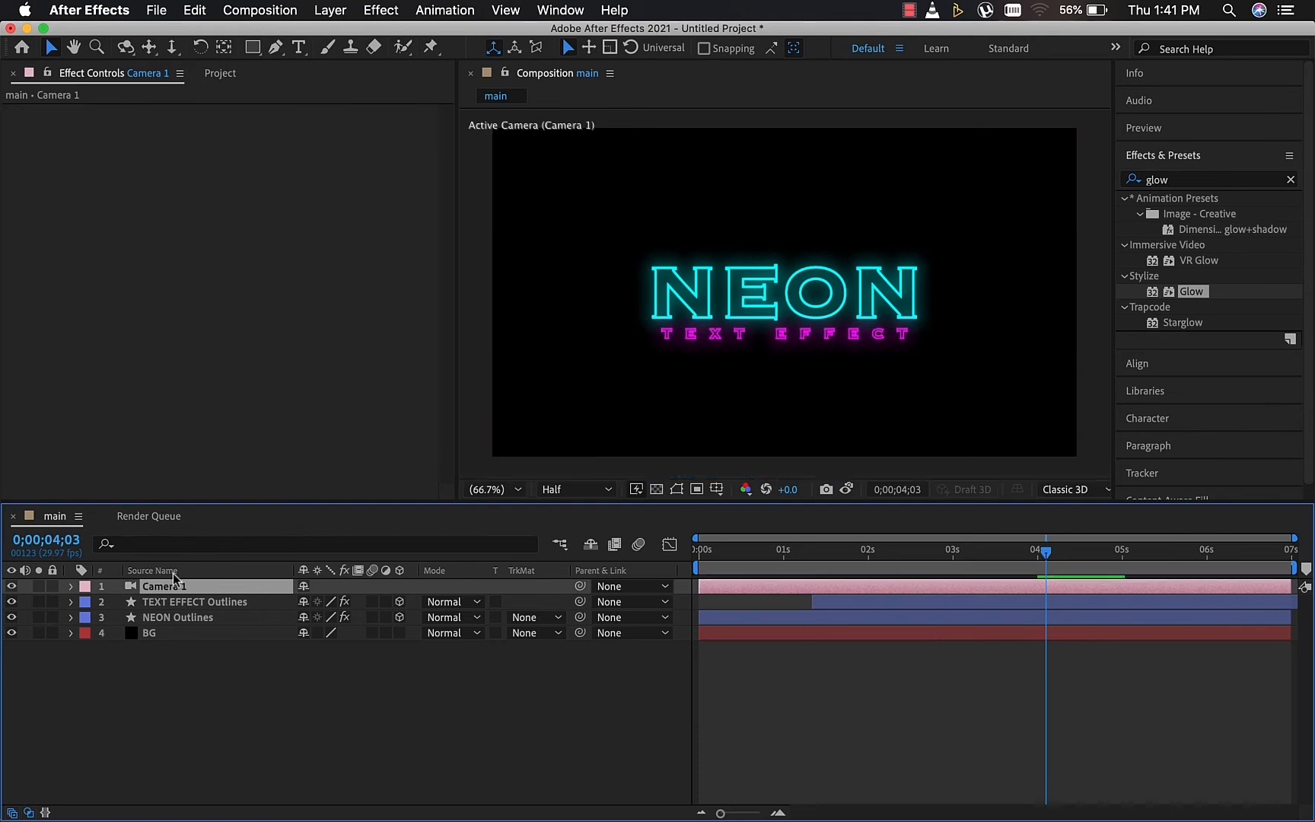
Separate Camera 1's Position dimensions and start X, Y and Z Position keyframes at 0;00;00;00.
left_click(72, 588)
left_click(86, 603)
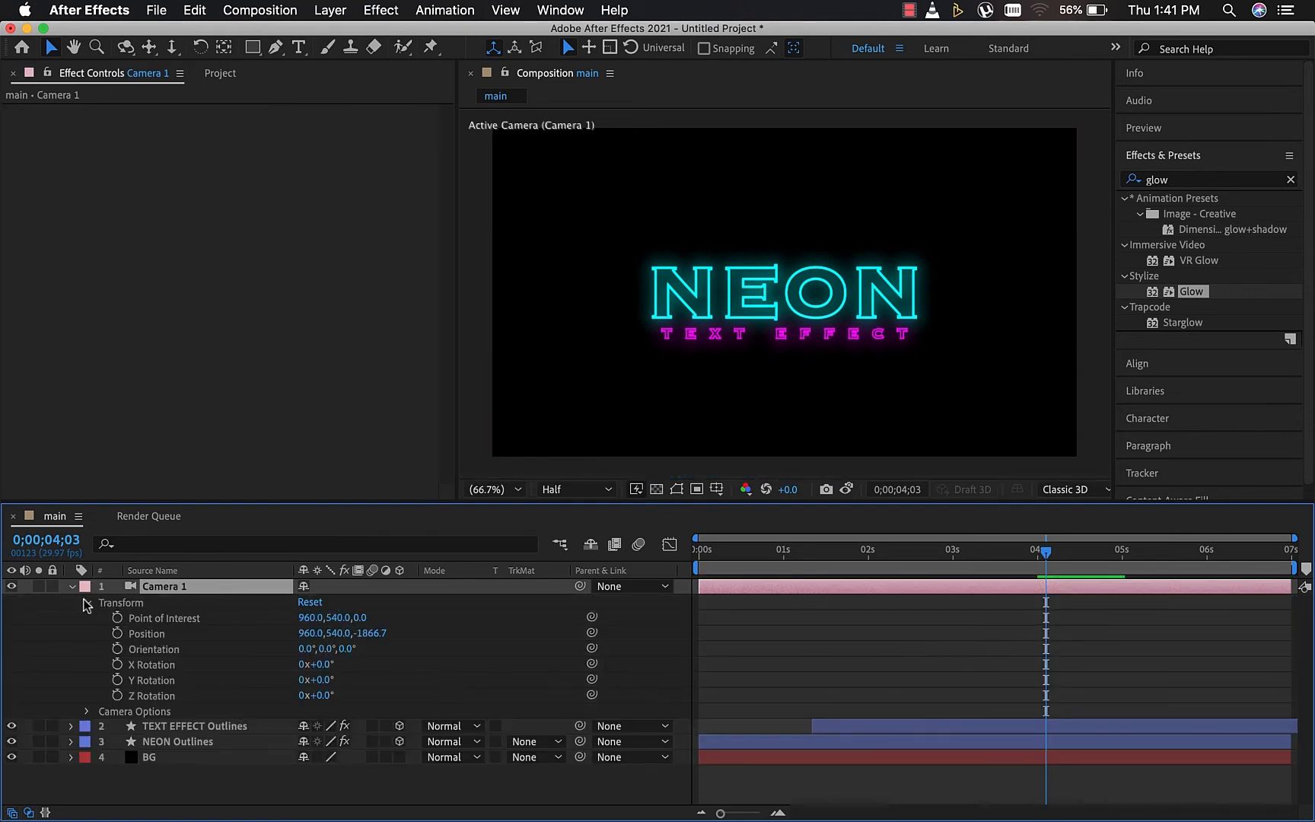
left_click_drag(748, 553, 691, 557)
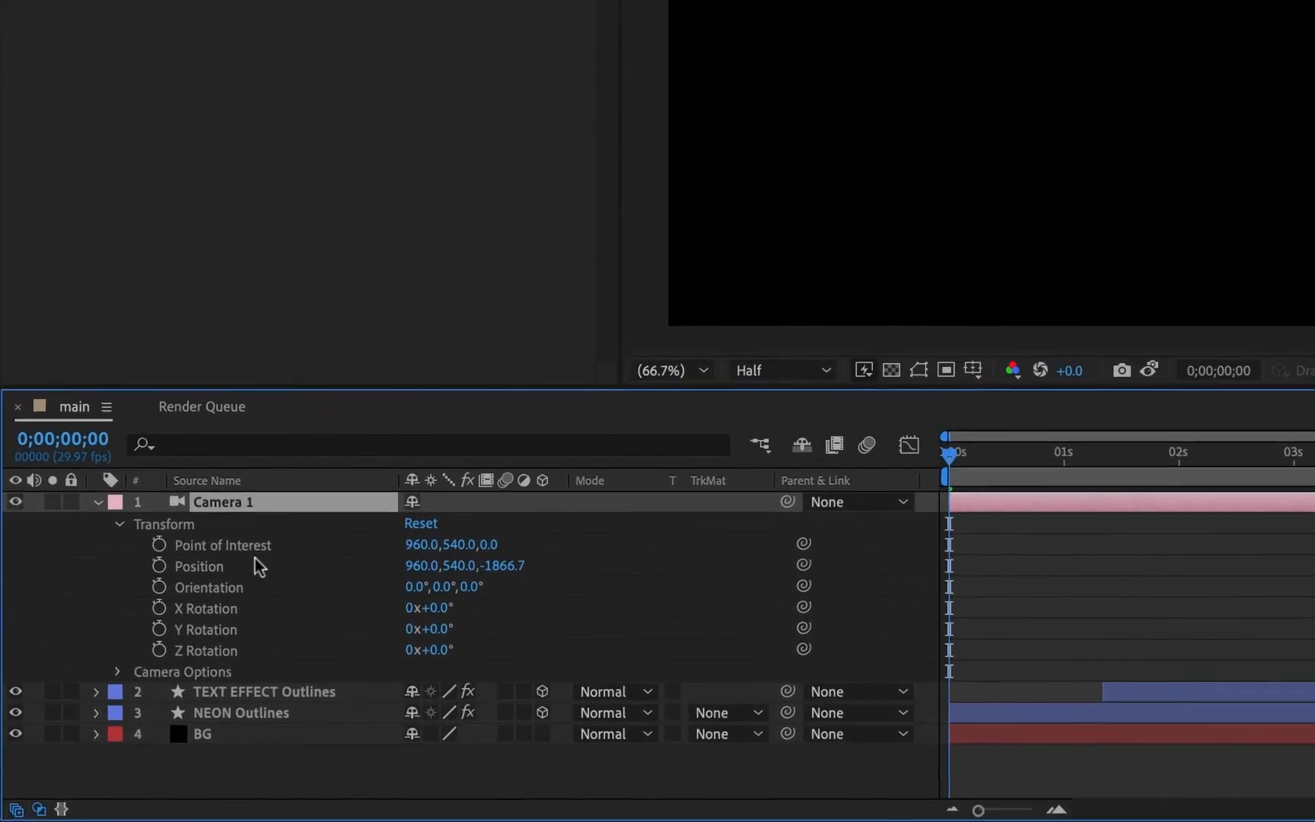
right_click(194, 564)
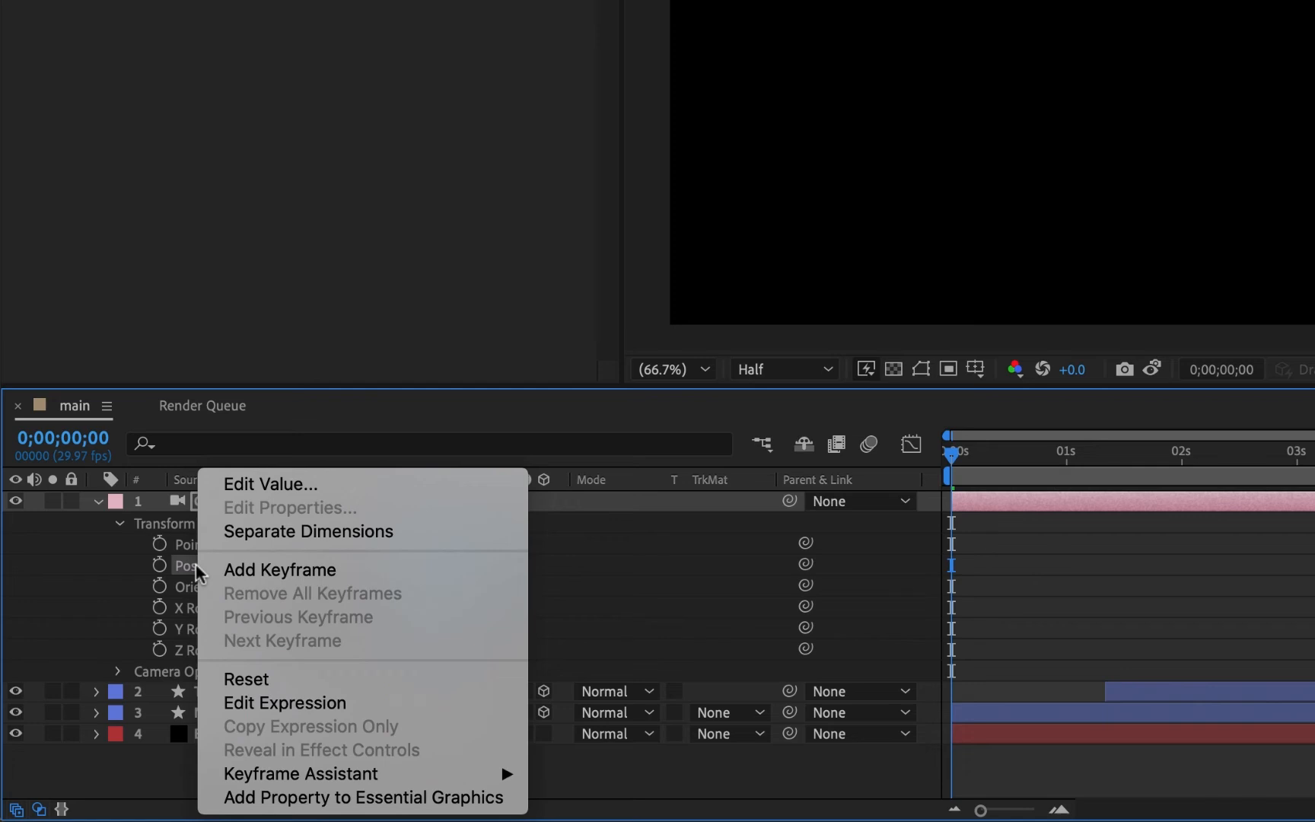
left_click(289, 531)
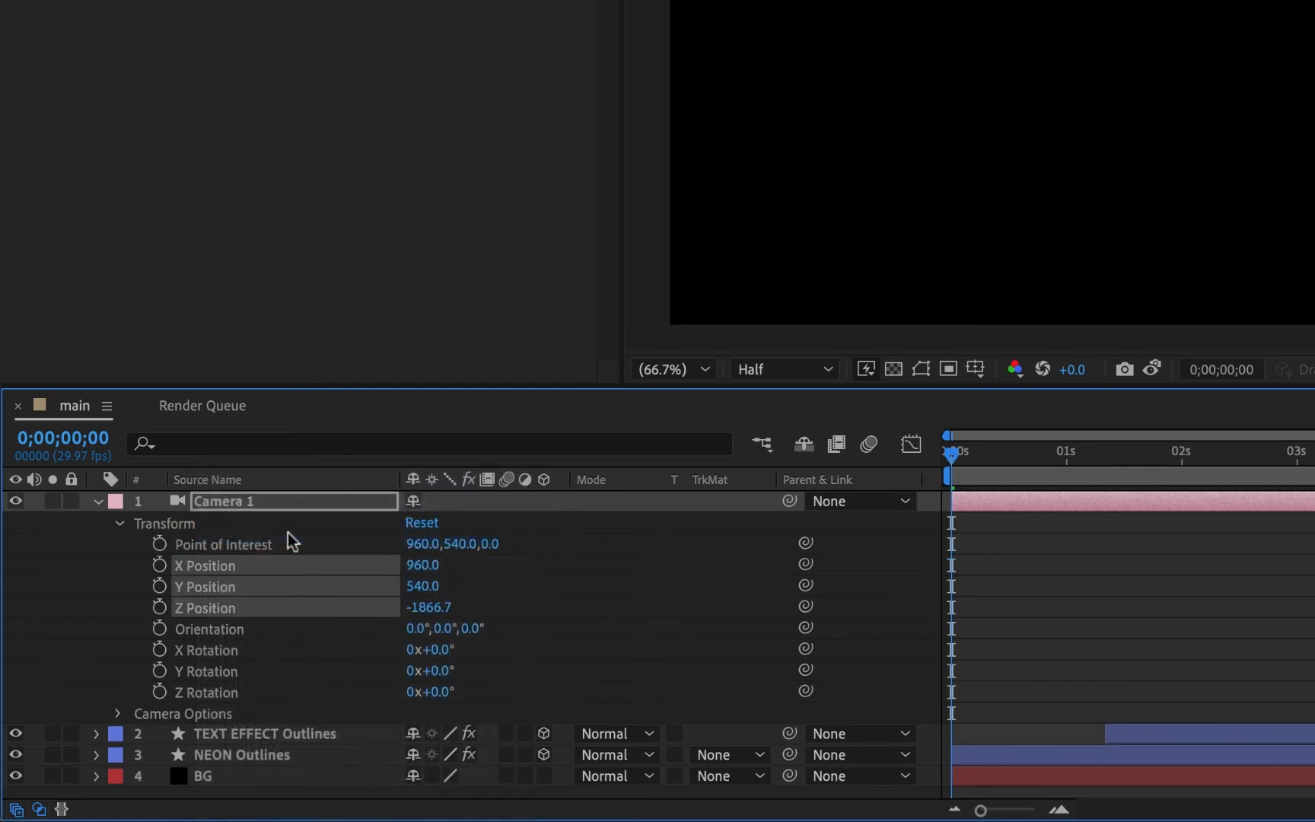
left_click(159, 565)
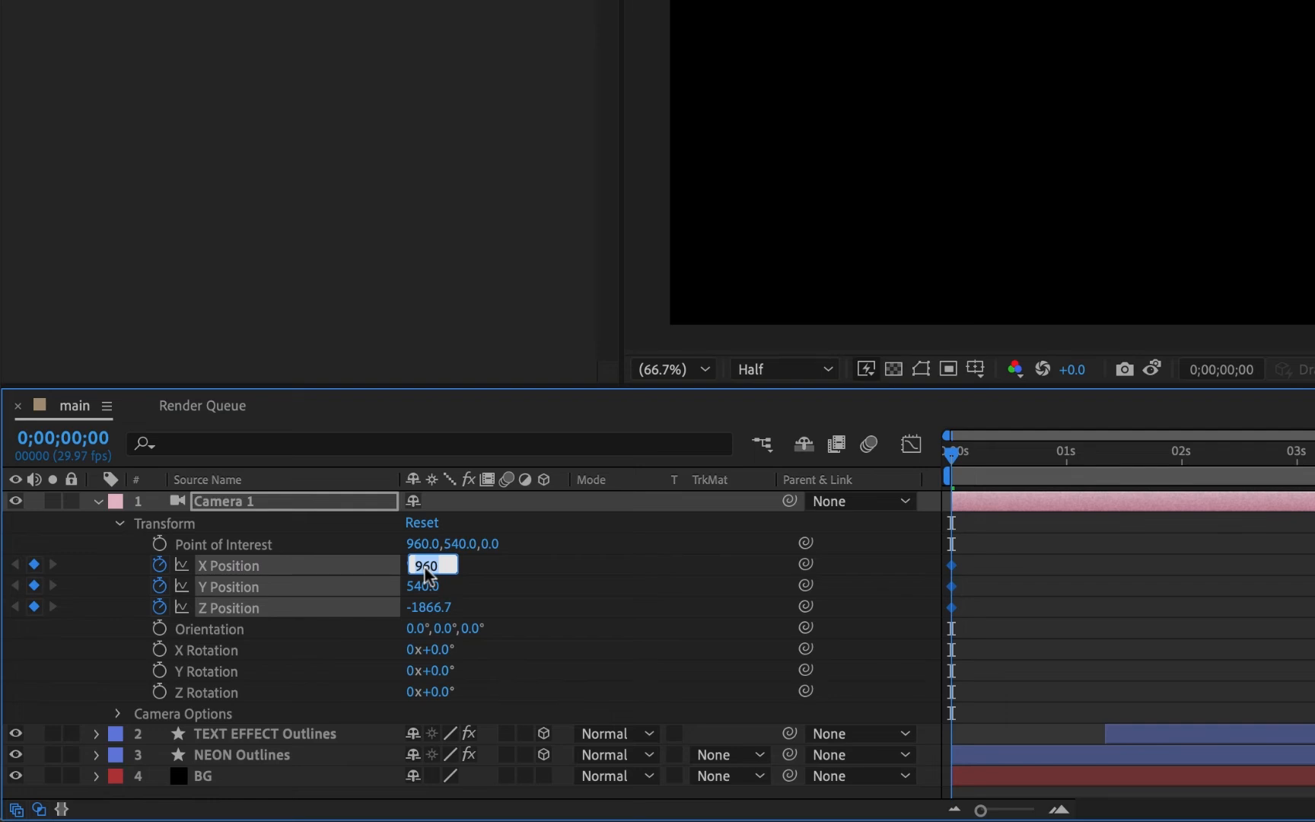
Set Camera 1's starting keyframes to X Position -130, Y Position 1160 and Z Position -1380.
type("-130")
left_click(413, 588)
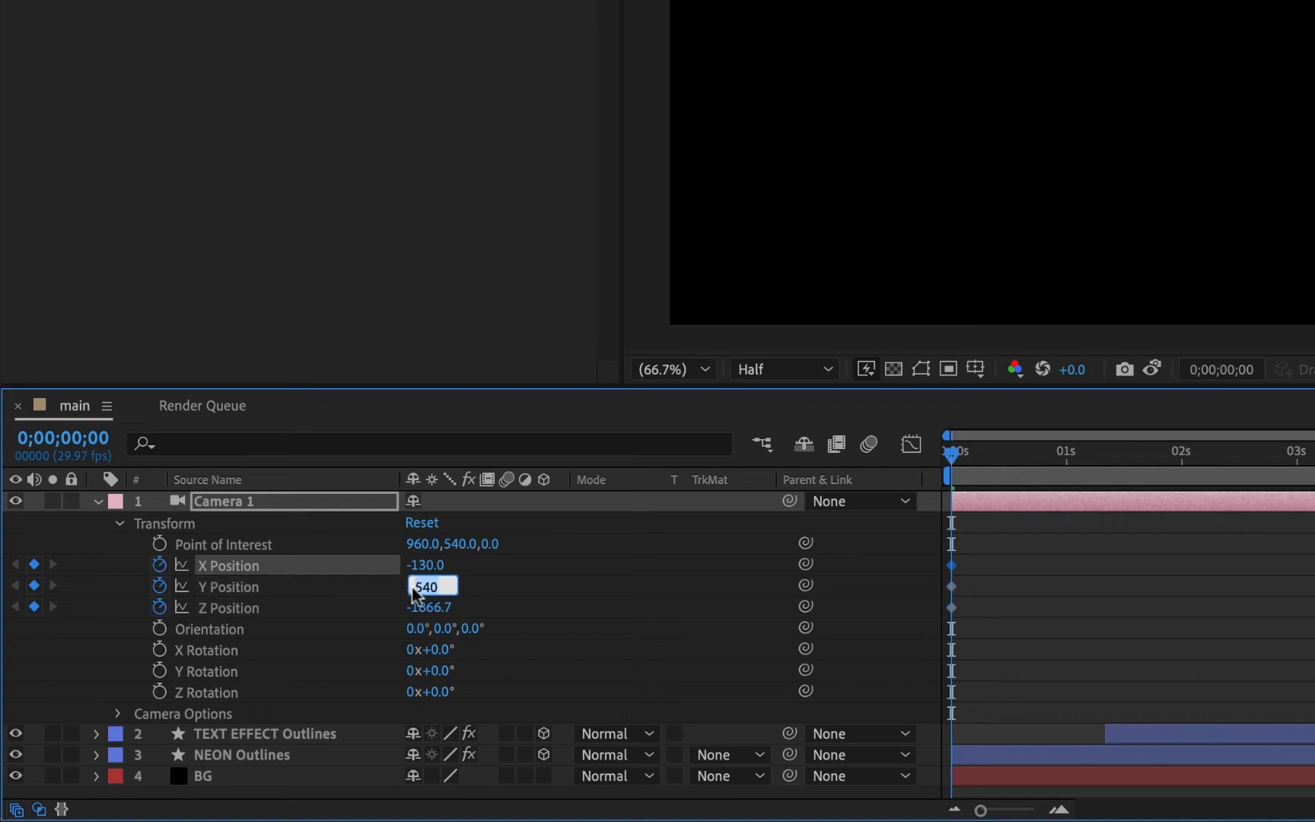
type("1160")
left_click(420, 606)
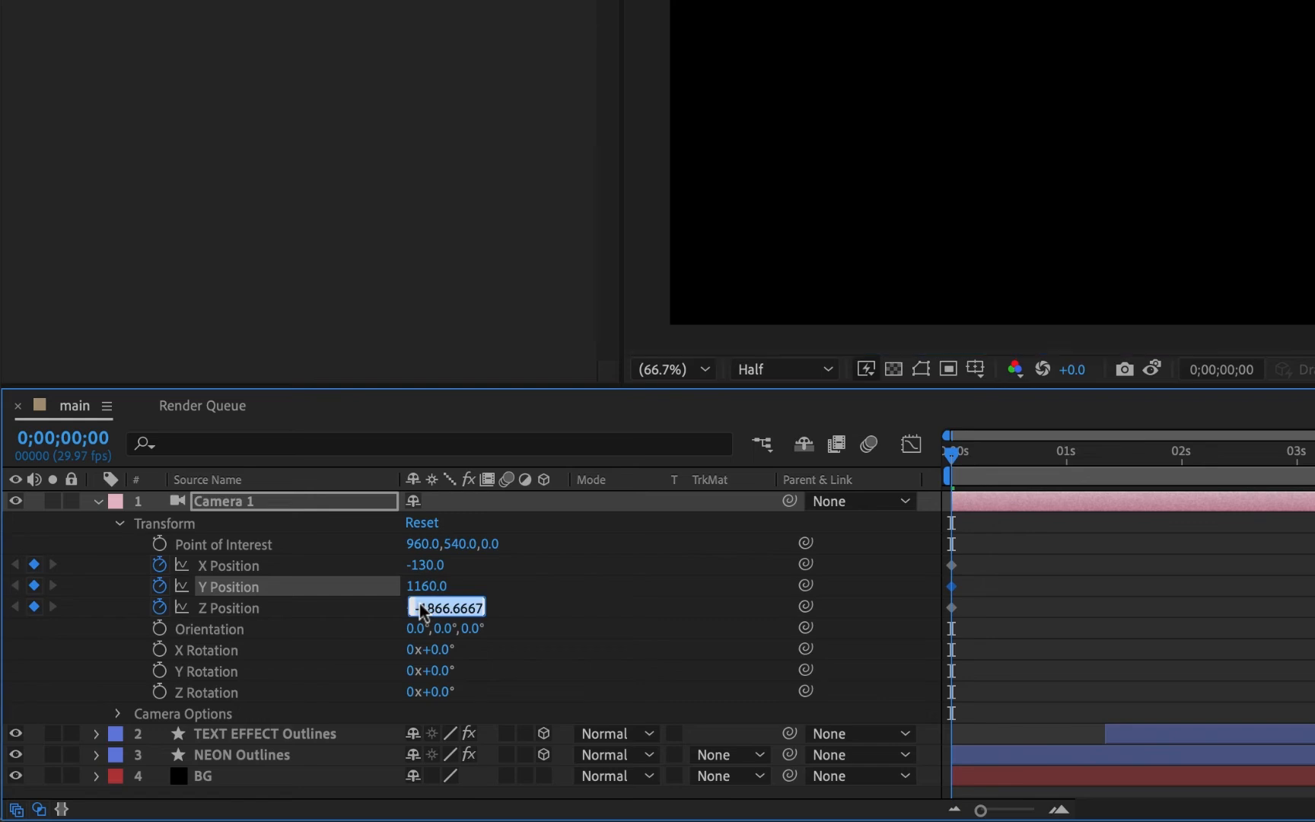
type("-1380")
left_click(507, 600)
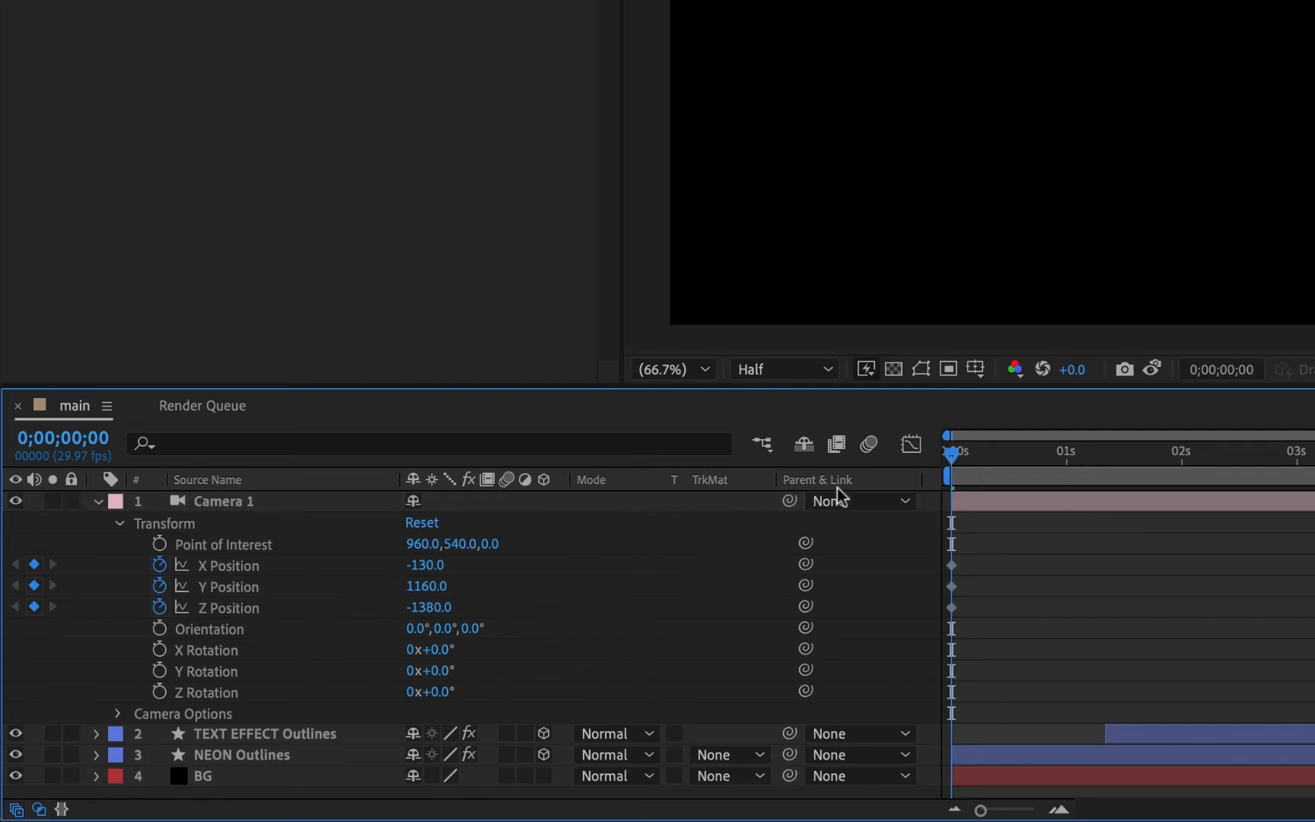
At 0;00;02;00, keyframe Camera 1 at X Position 960, Y Position 540 and Z Position -1860.
left_click_drag(952, 449, 1164, 474)
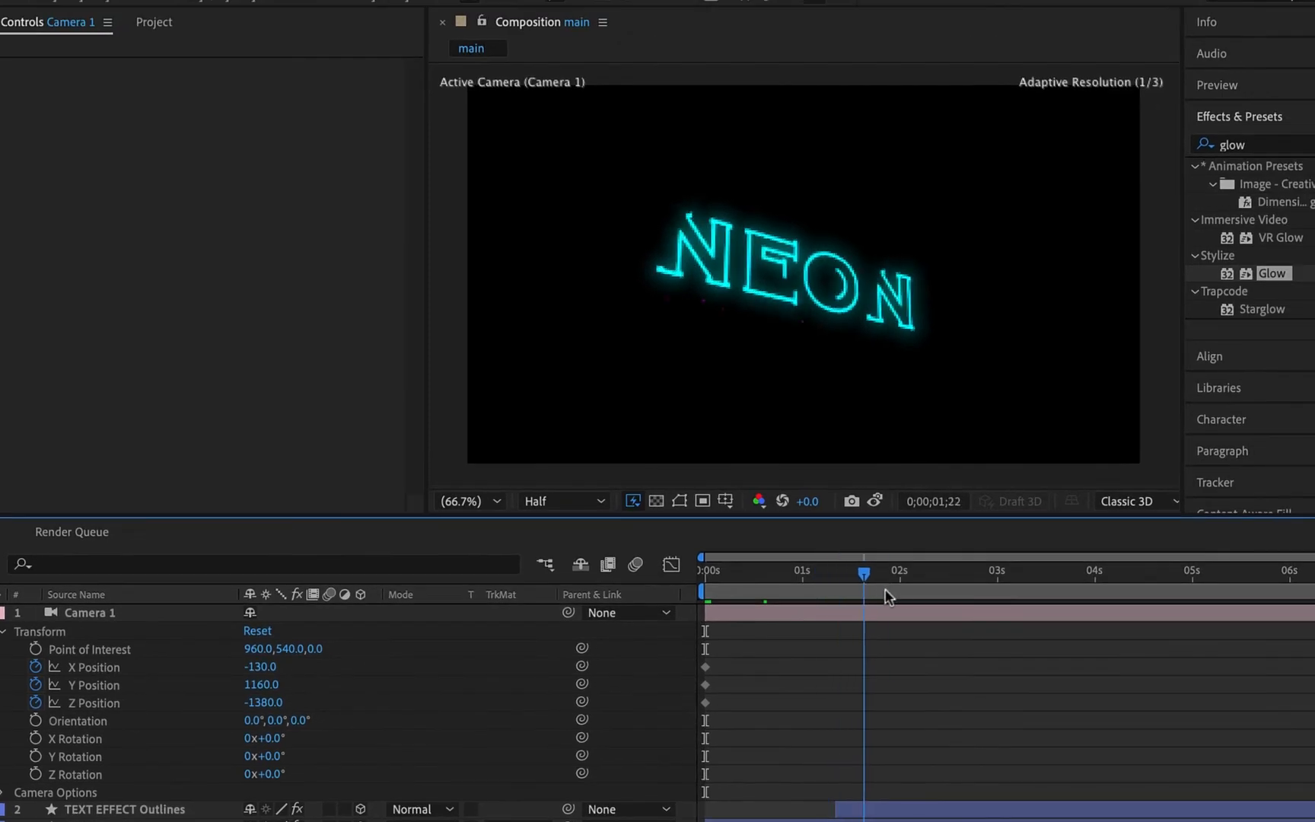
left_click_drag(885, 590, 901, 590)
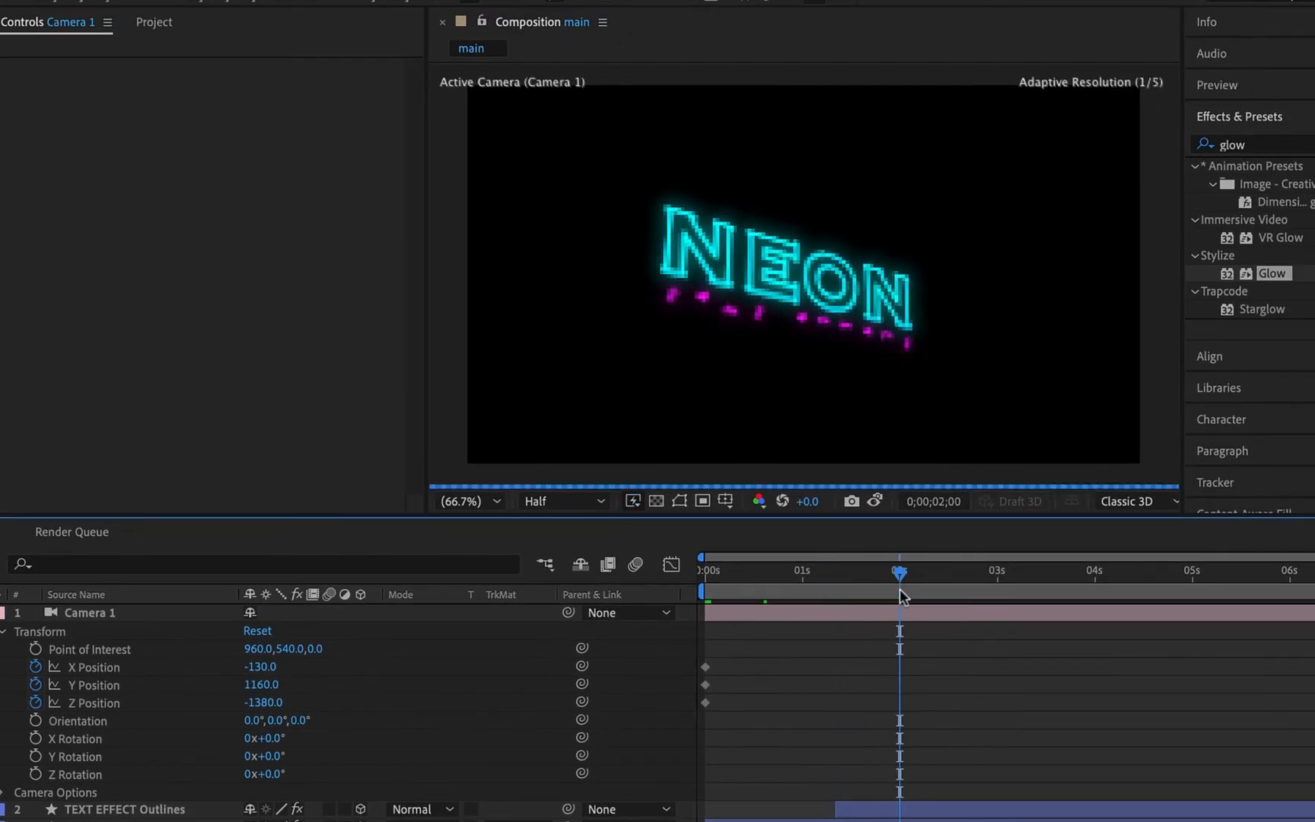
left_click(262, 666)
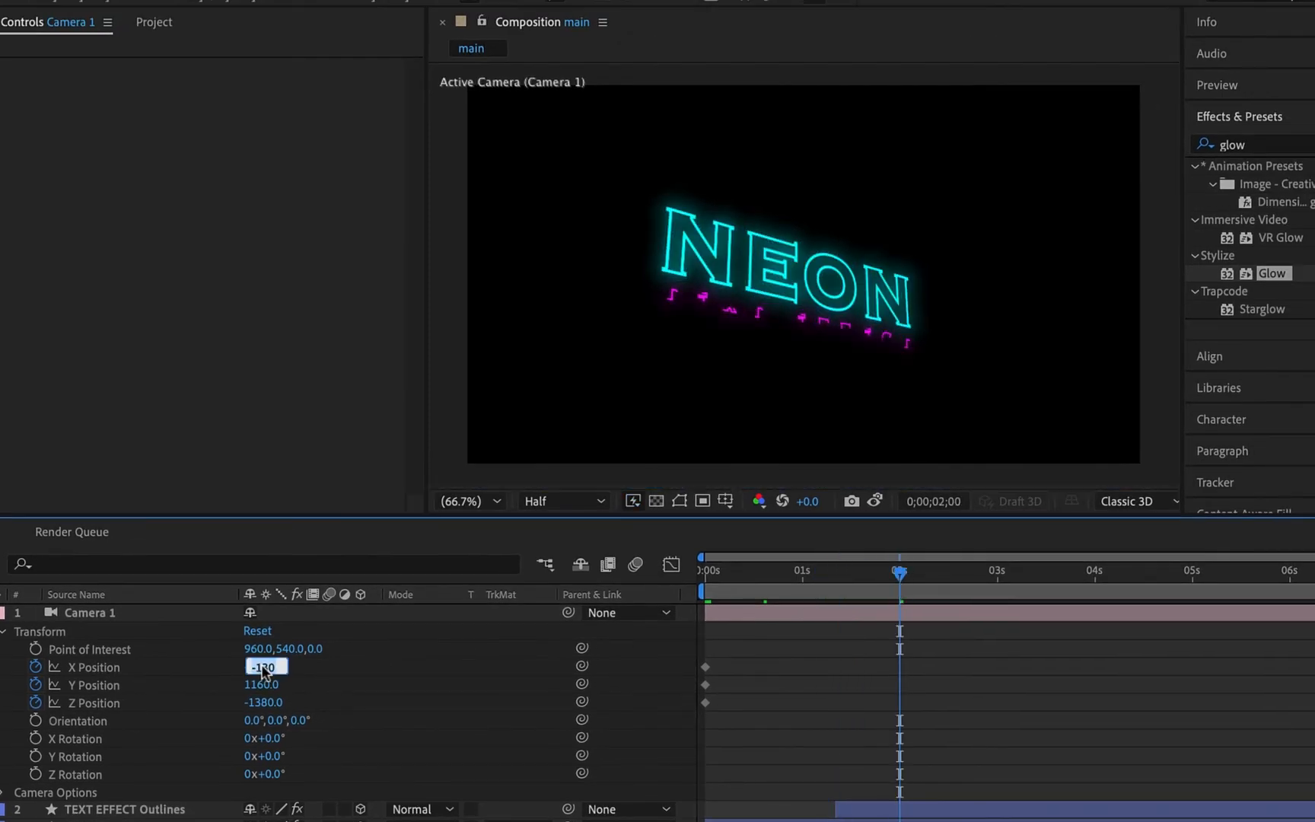
type("960")
key("Tab")
type("5")
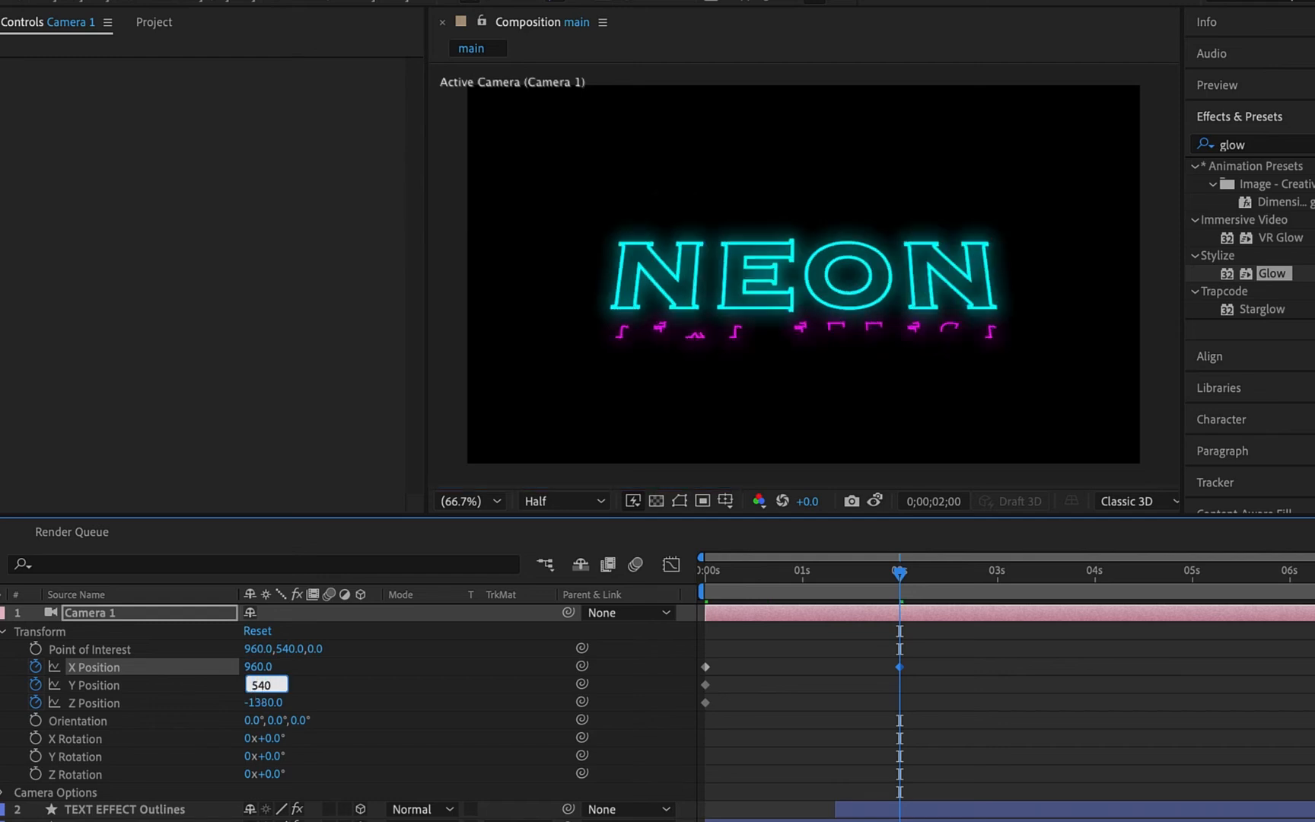
type("40")
key("Tab")
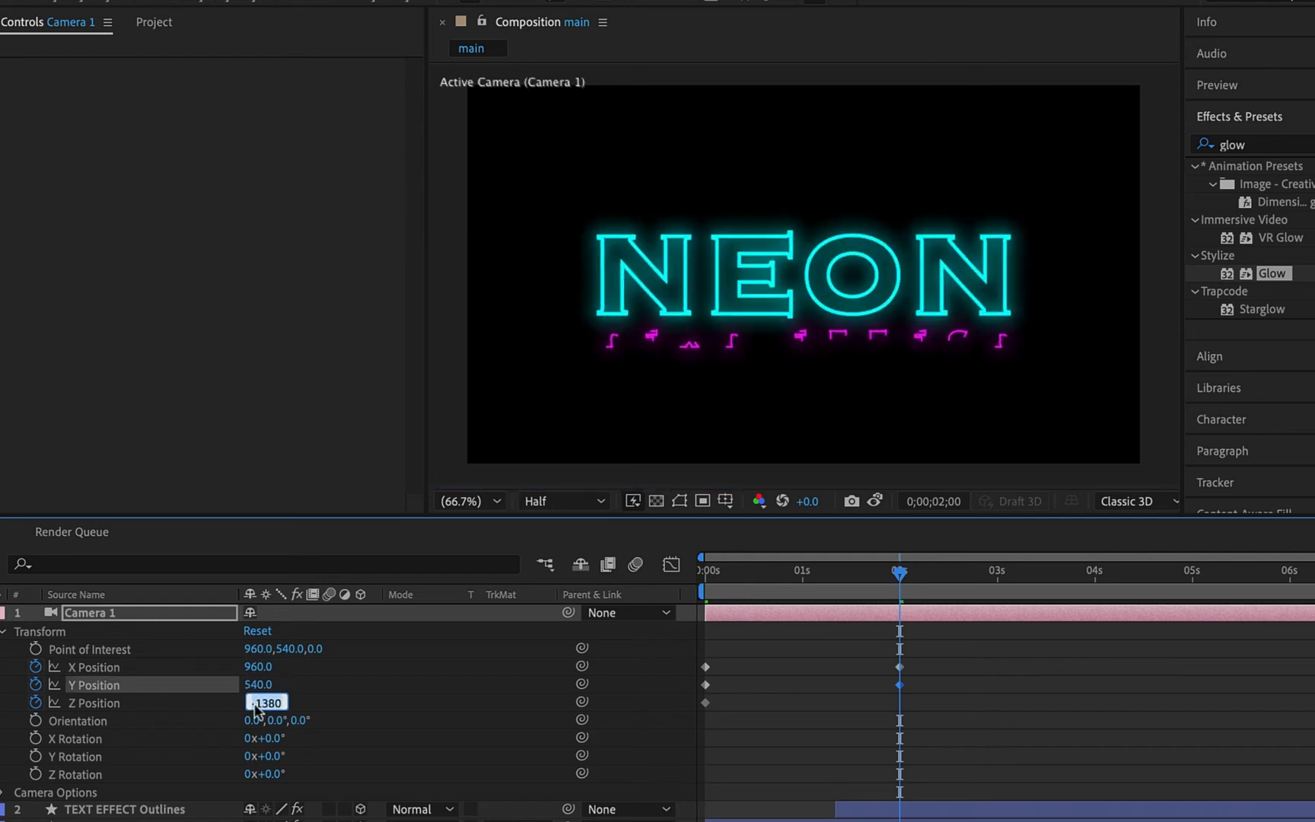
type("-")
Copy Camera 1's three two-second position keyframes to 0;00;04;01 to hold the front view.
left_click_drag(901, 576, 1099, 576)
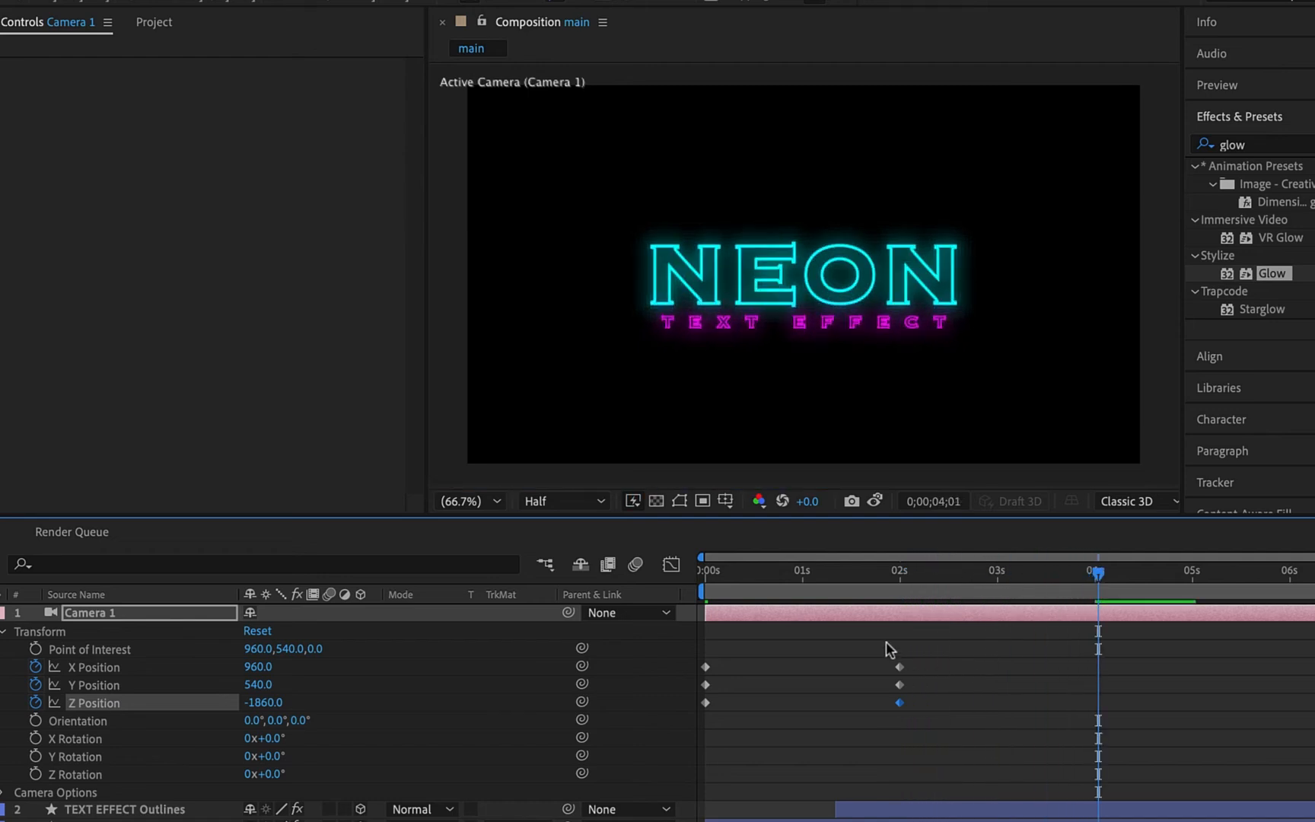
left_click_drag(886, 642, 919, 712)
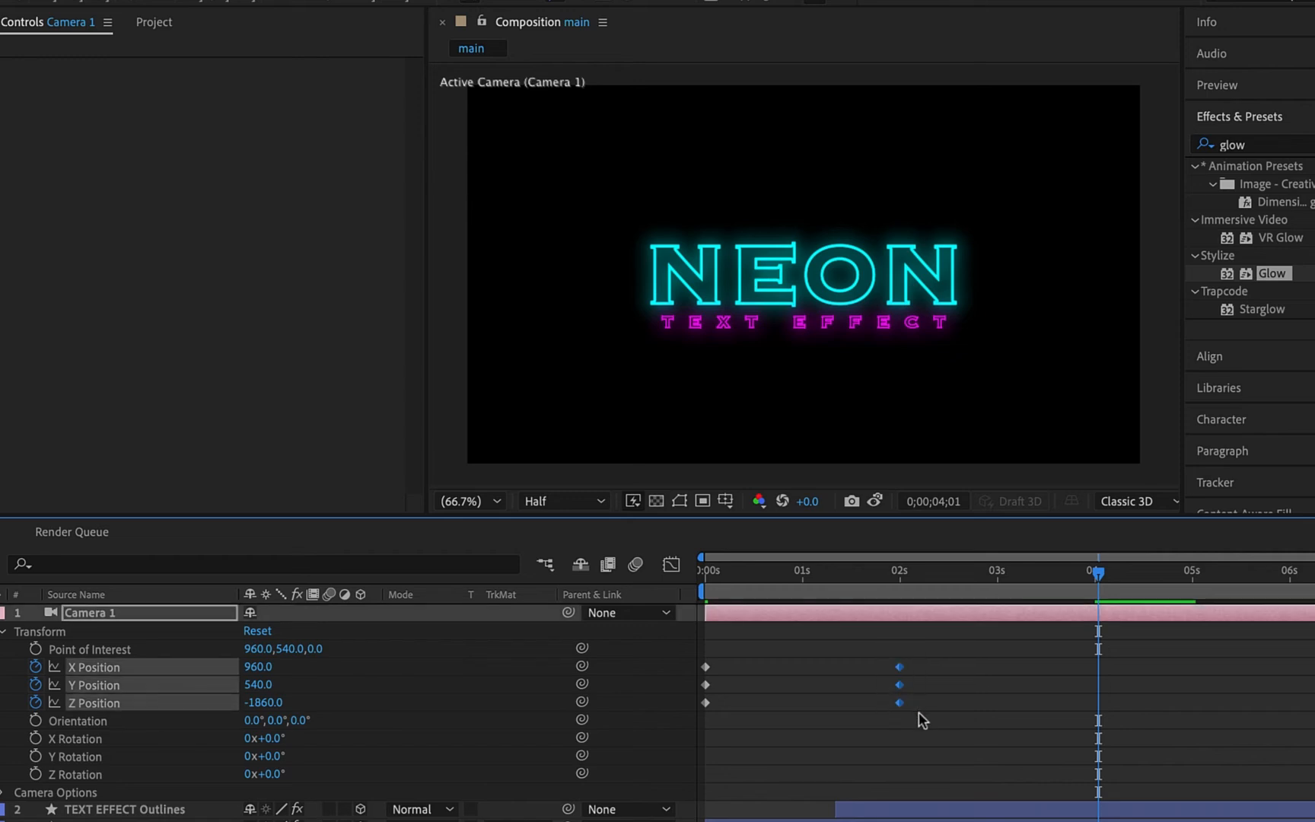
key("ctrl+c")
key("ctrl+v")
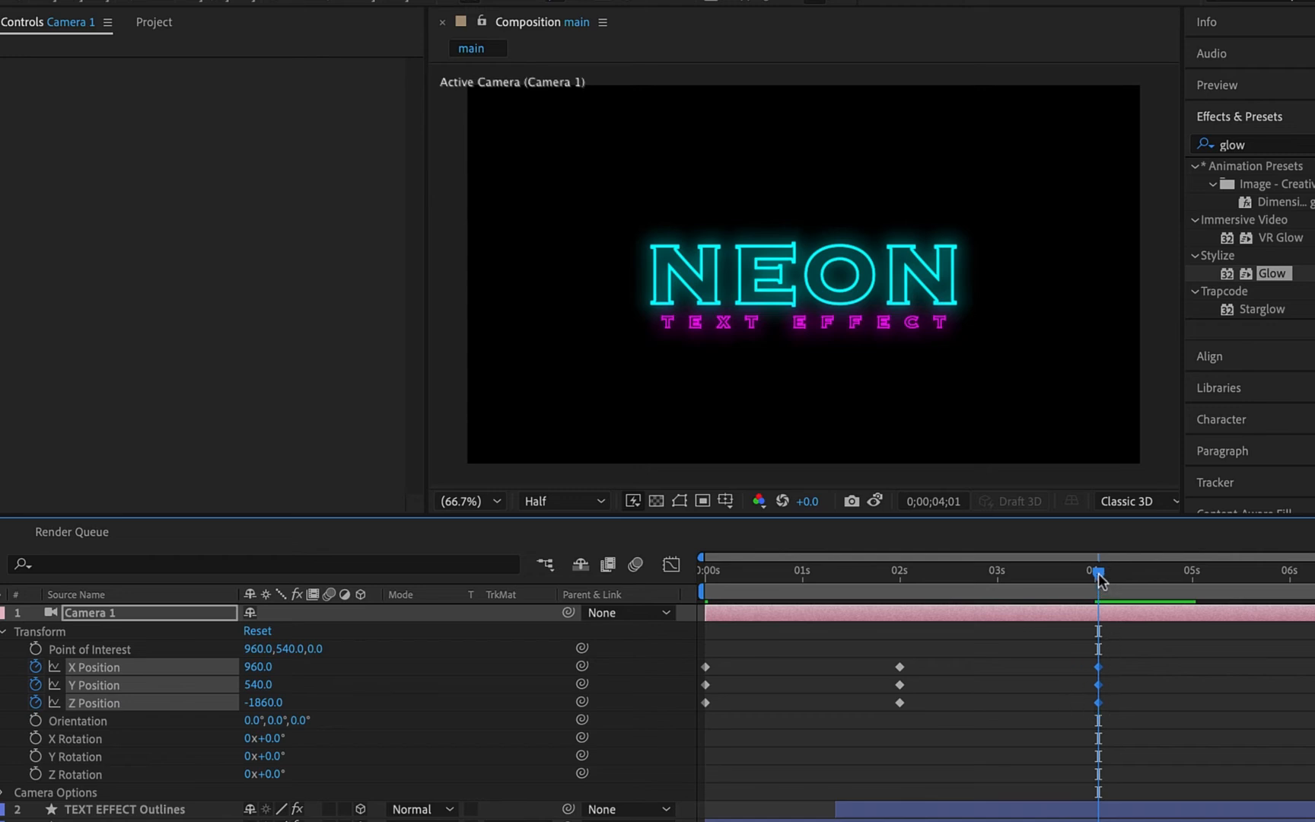
Copy Camera 1's starting X, Y and Z Position keyframes to 0;00;06;20 to return the camera to its opening position.
left_click_drag(1098, 573, 1196, 576)
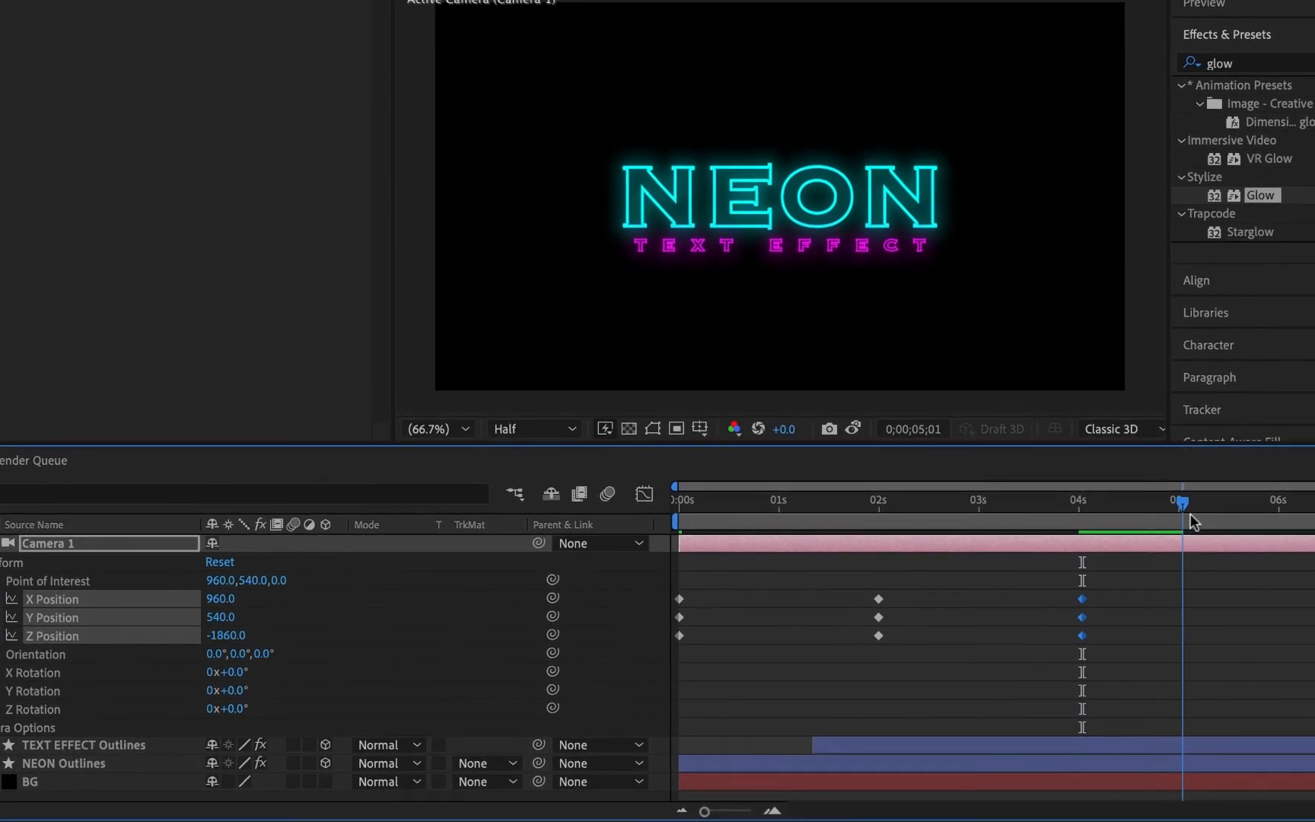
left_click_drag(1191, 514, 1314, 515)
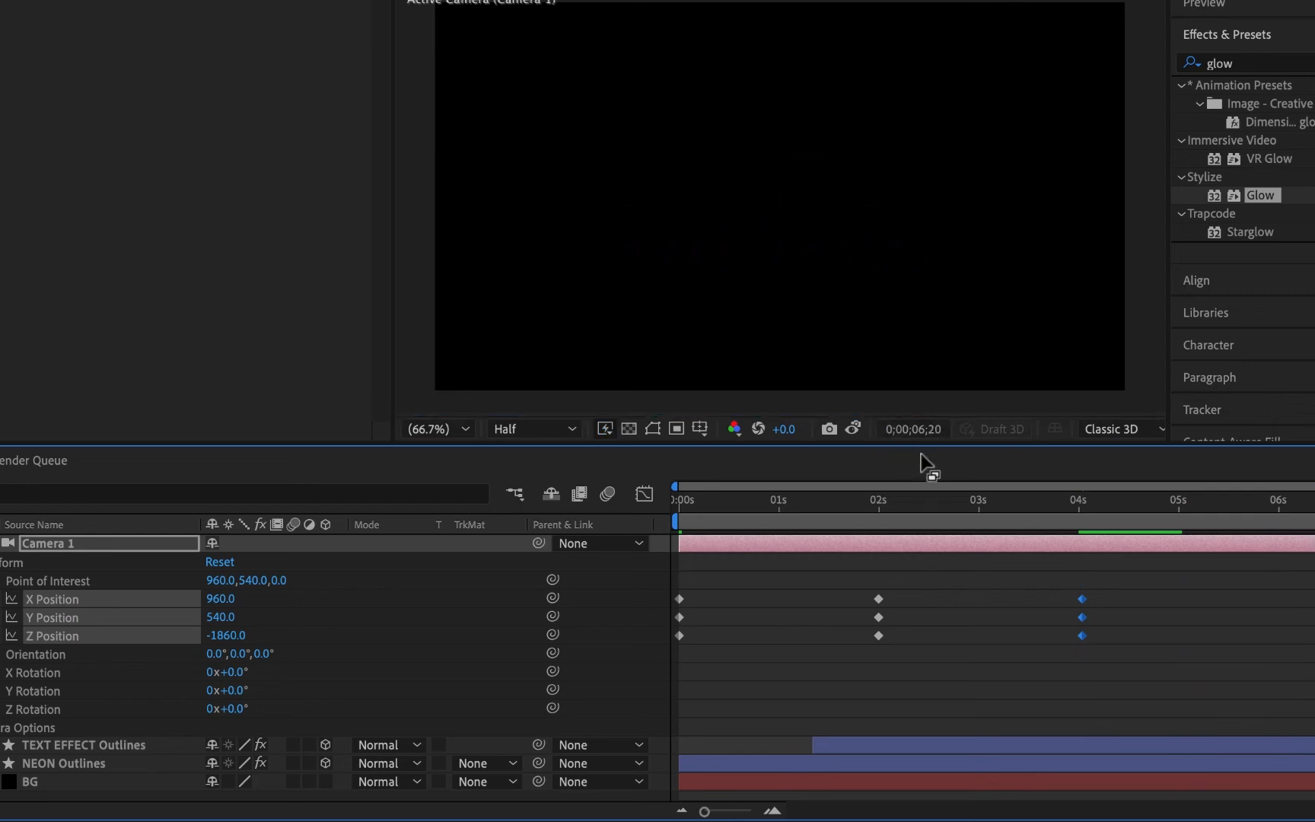
left_click_drag(699, 643, 660, 585)
key("super+v")
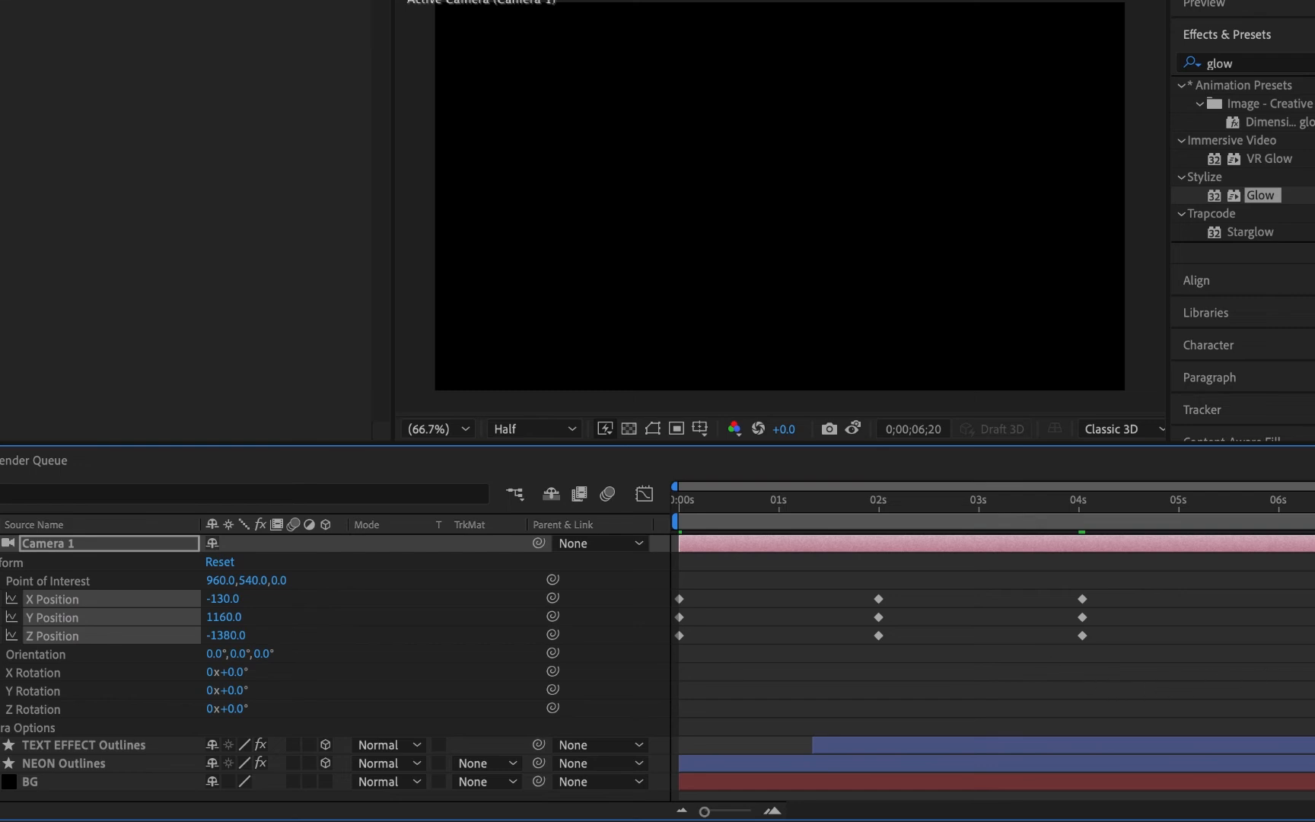
Apply Easy Ease to all of Camera 1's X, Y and Z Position keyframes and return to 0;00;00;00.
left_click_drag(1309, 679, 647, 572)
right_click(880, 609)
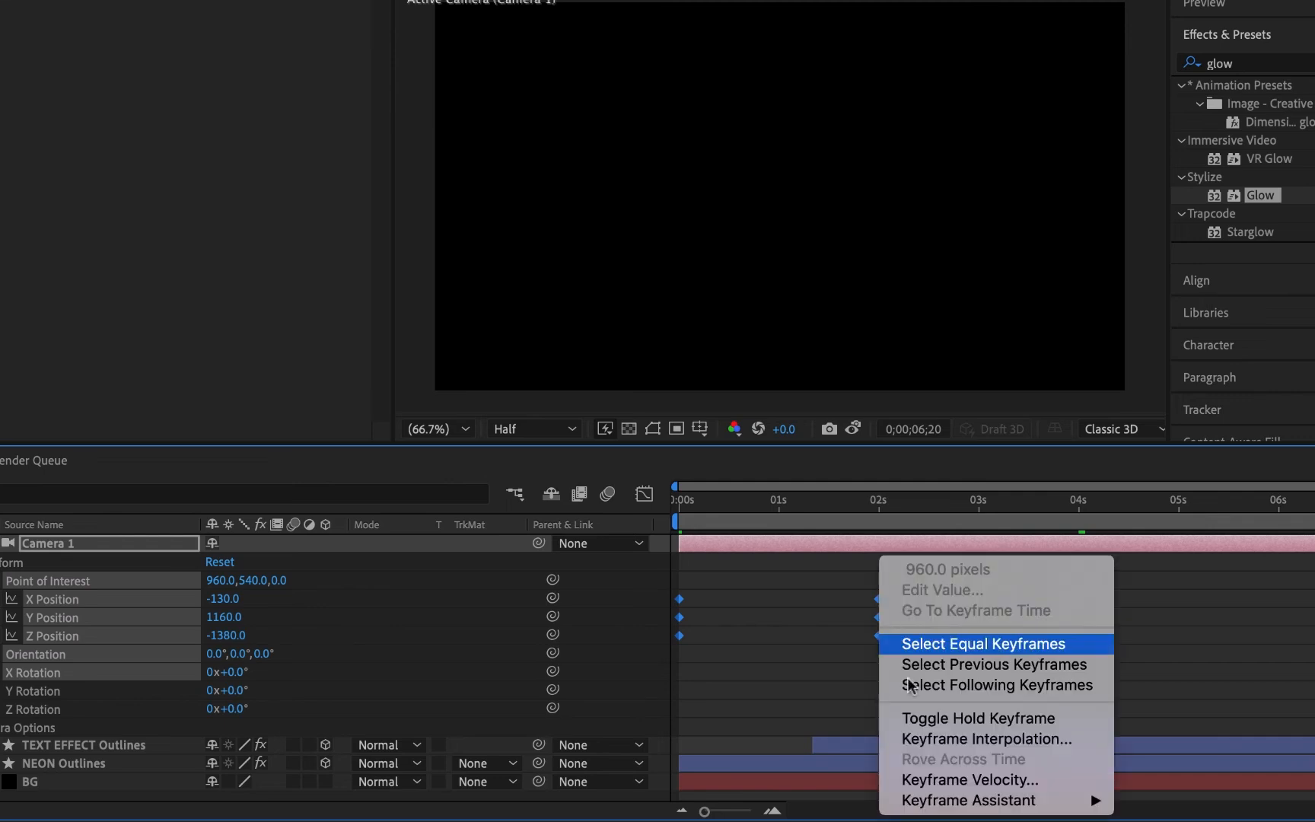
mouse_move(976, 808)
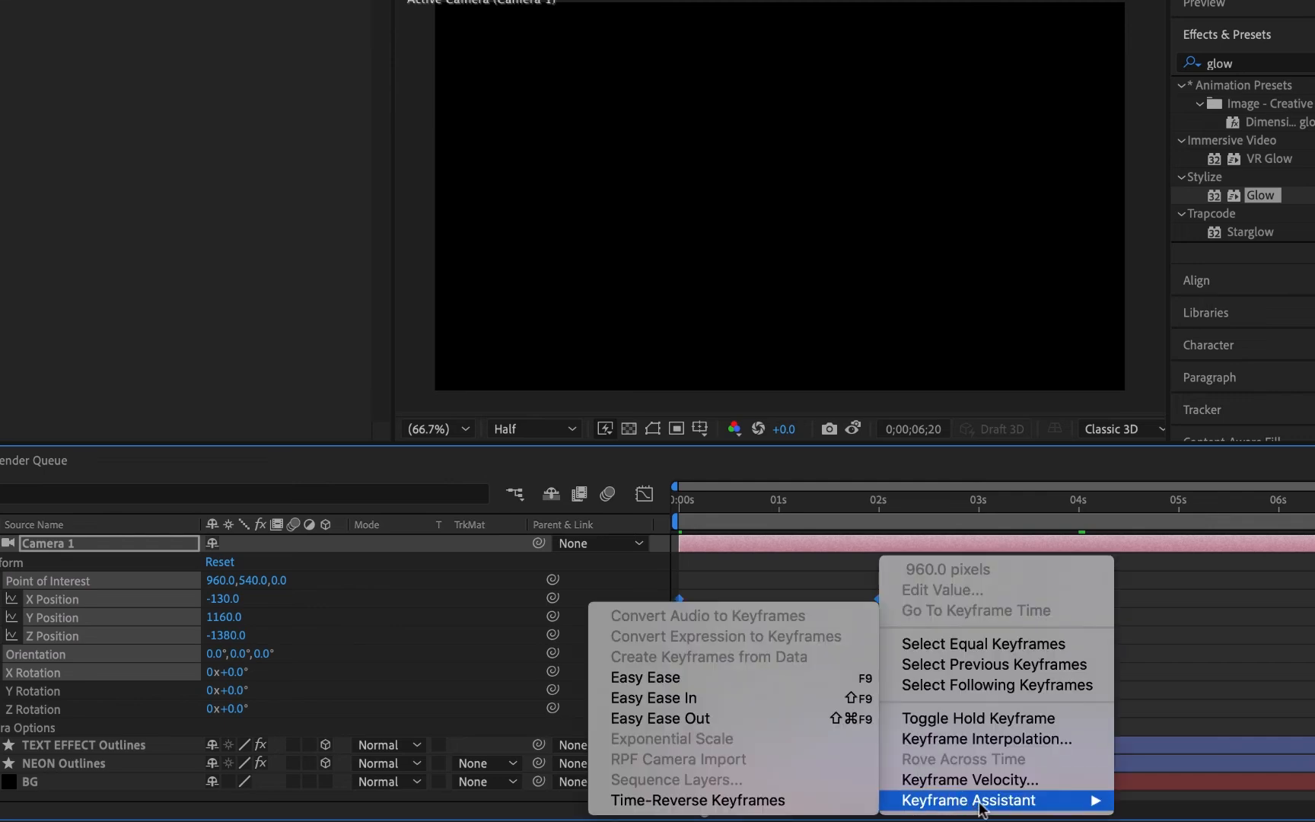
left_click(647, 678)
left_click_drag(748, 498, 630, 510)
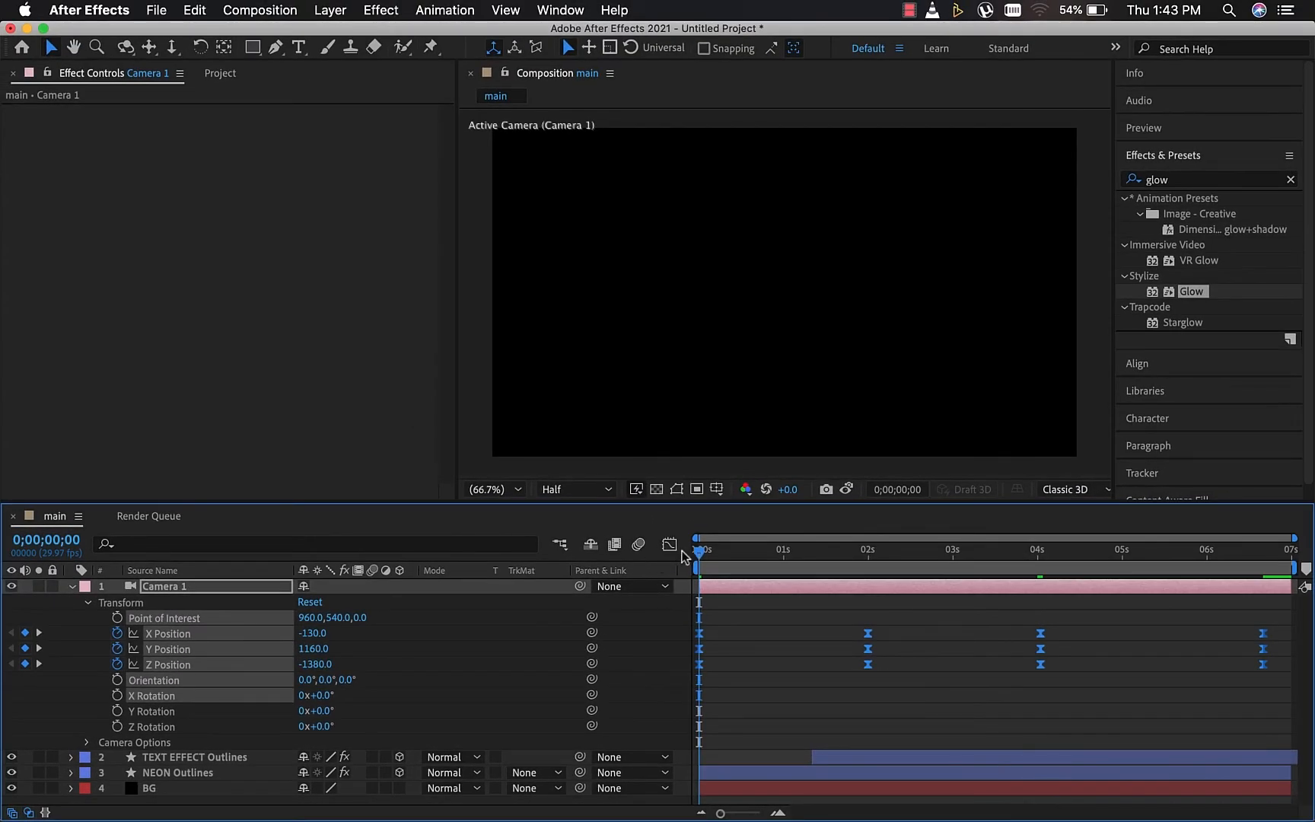
left_click(772, 601)
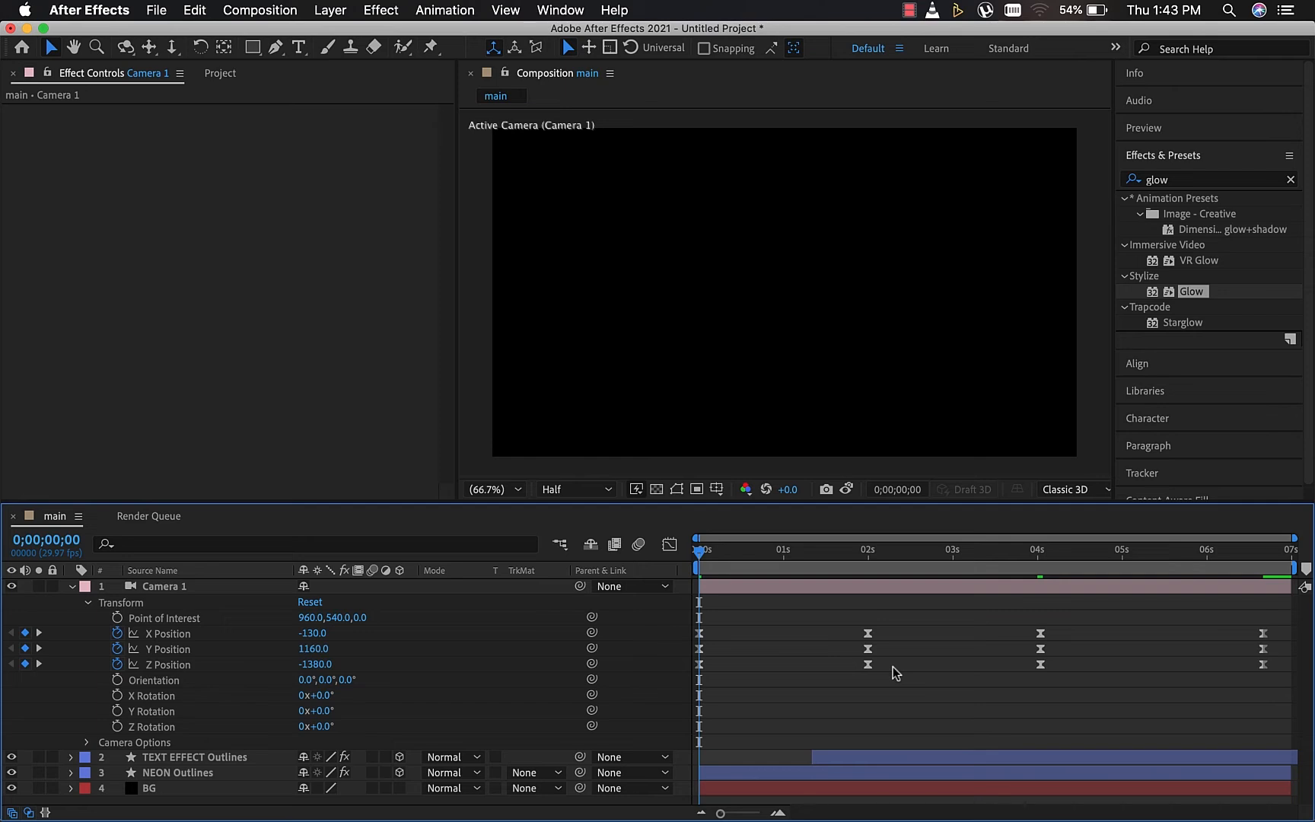
In the speed graph, extend the incoming ease of Camera 1's two-second position keyframes back to about one second, so the opening move peaks early.
left_click_drag(893, 670, 673, 617)
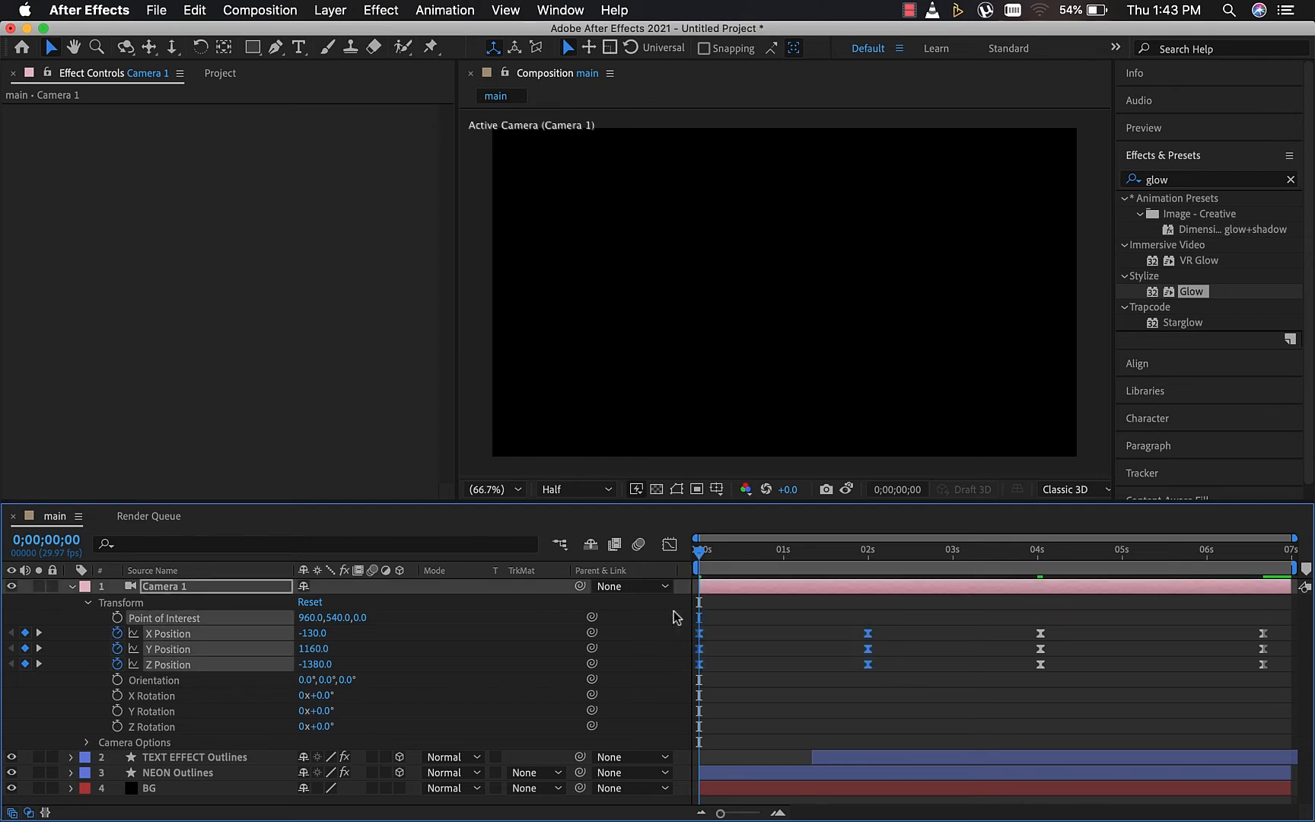
left_click(669, 545)
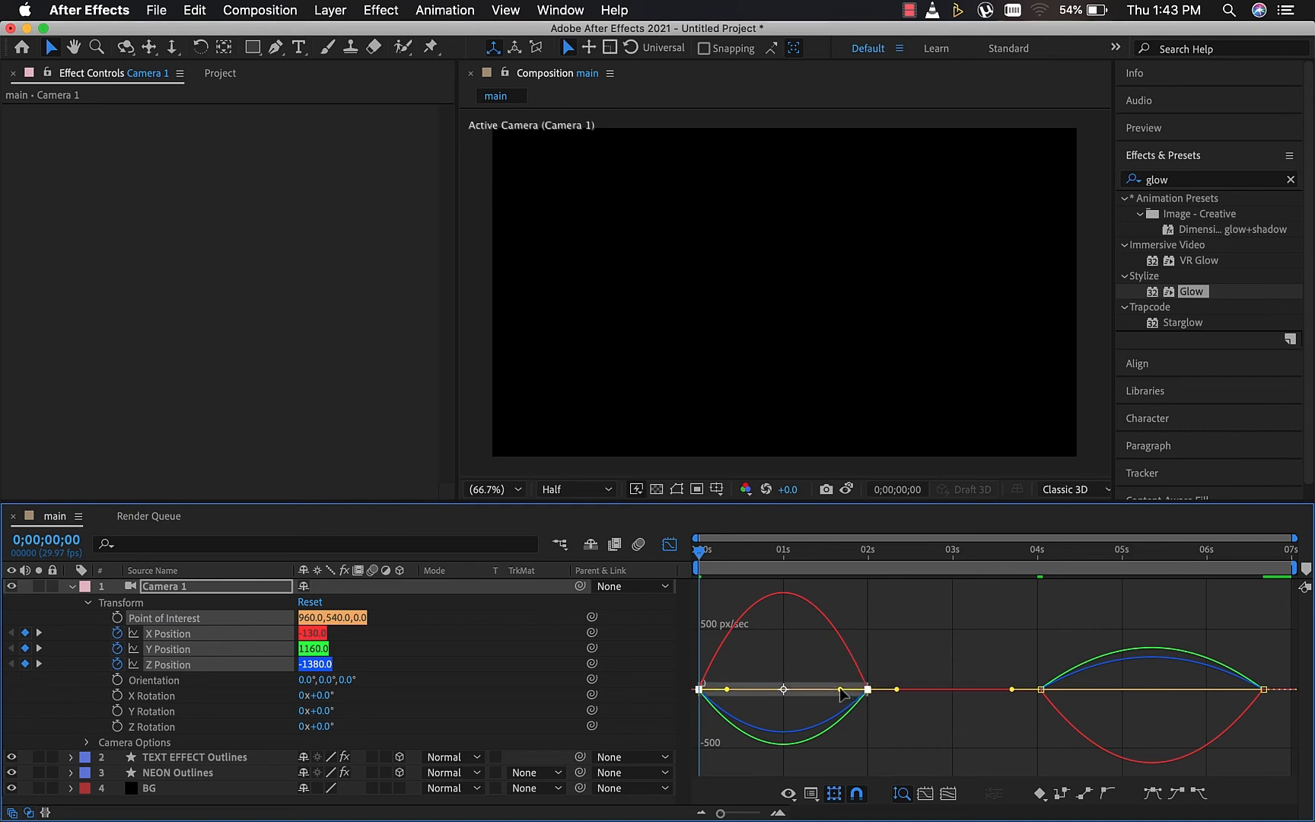
left_click_drag(838, 691, 788, 693)
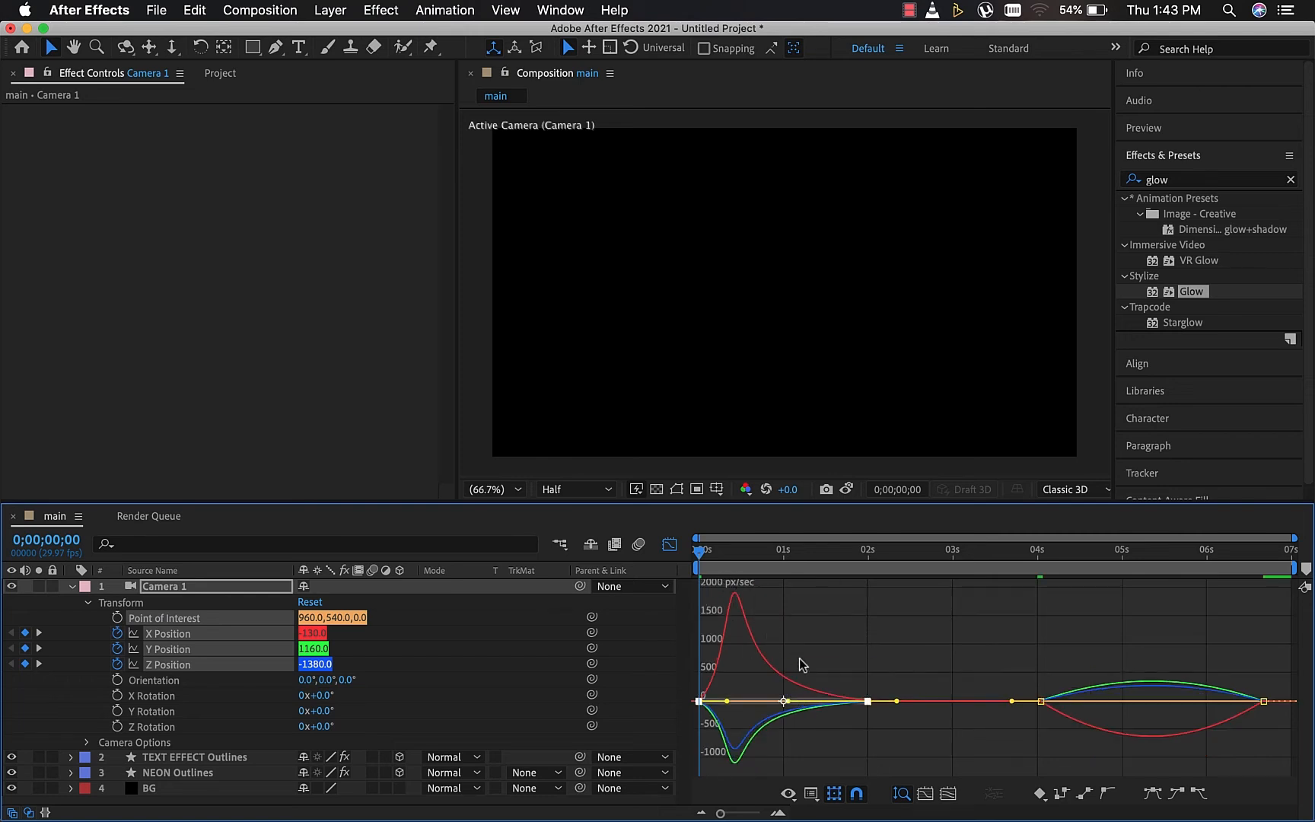
left_click(669, 545)
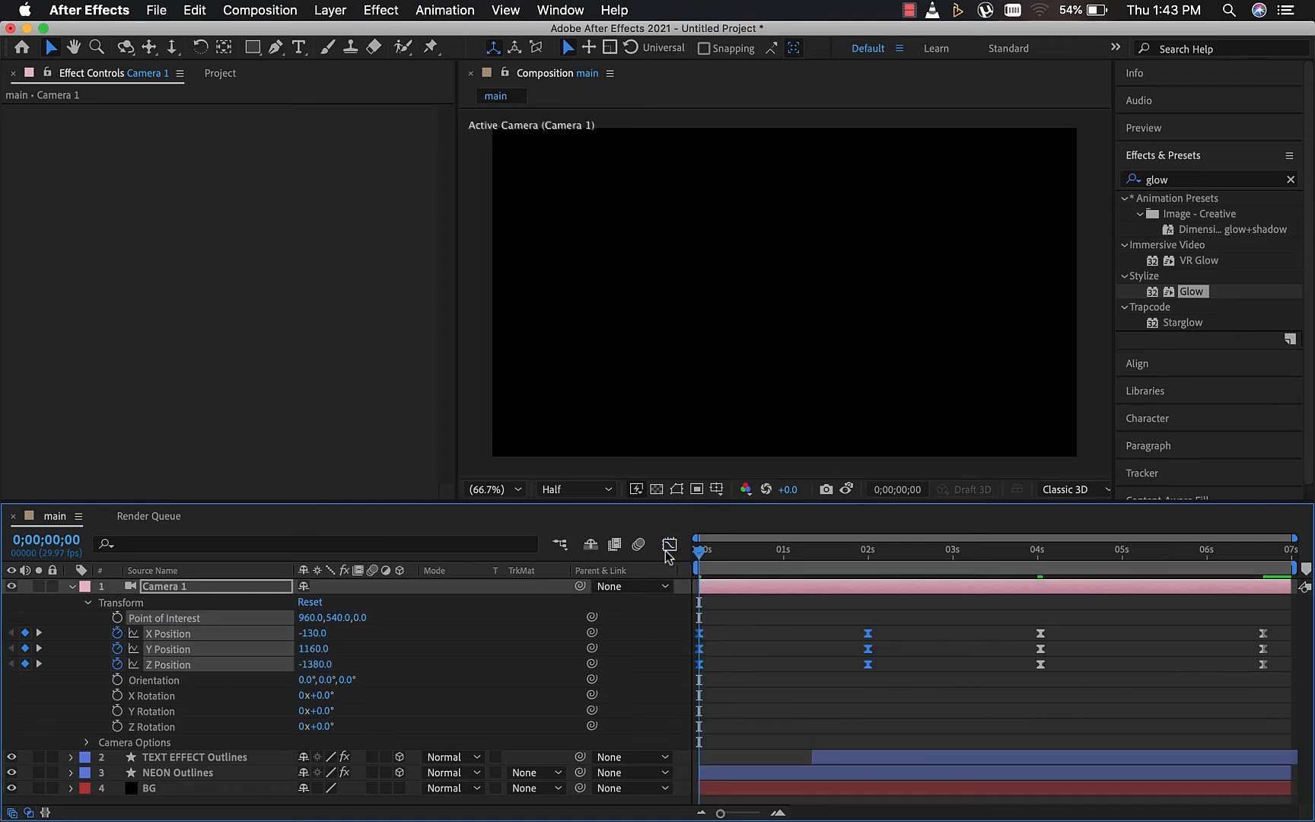
Extend the outgoing ease of Camera 1's four-second position keyframes about halfway to the last ones, and preview the animation from the start.
left_click_drag(1020, 604, 1288, 710)
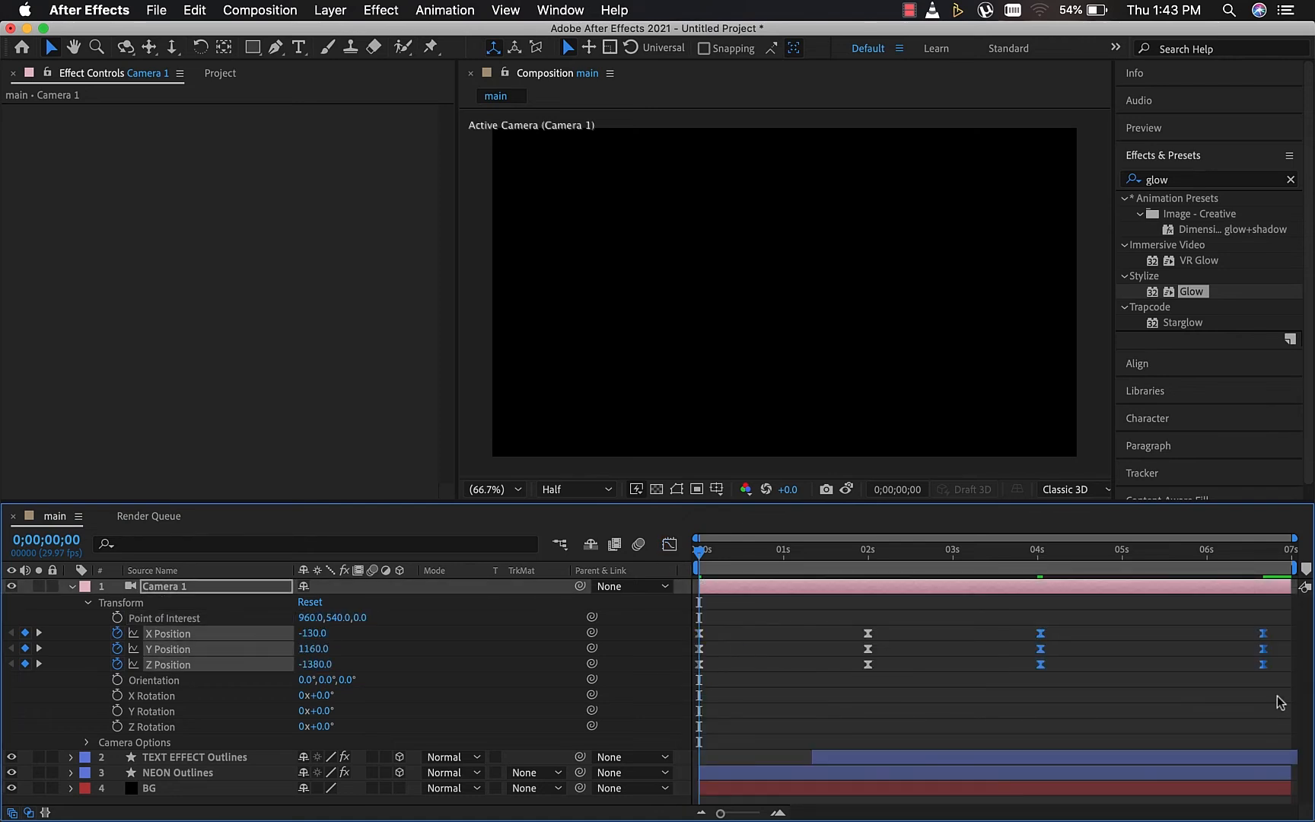
left_click(670, 545)
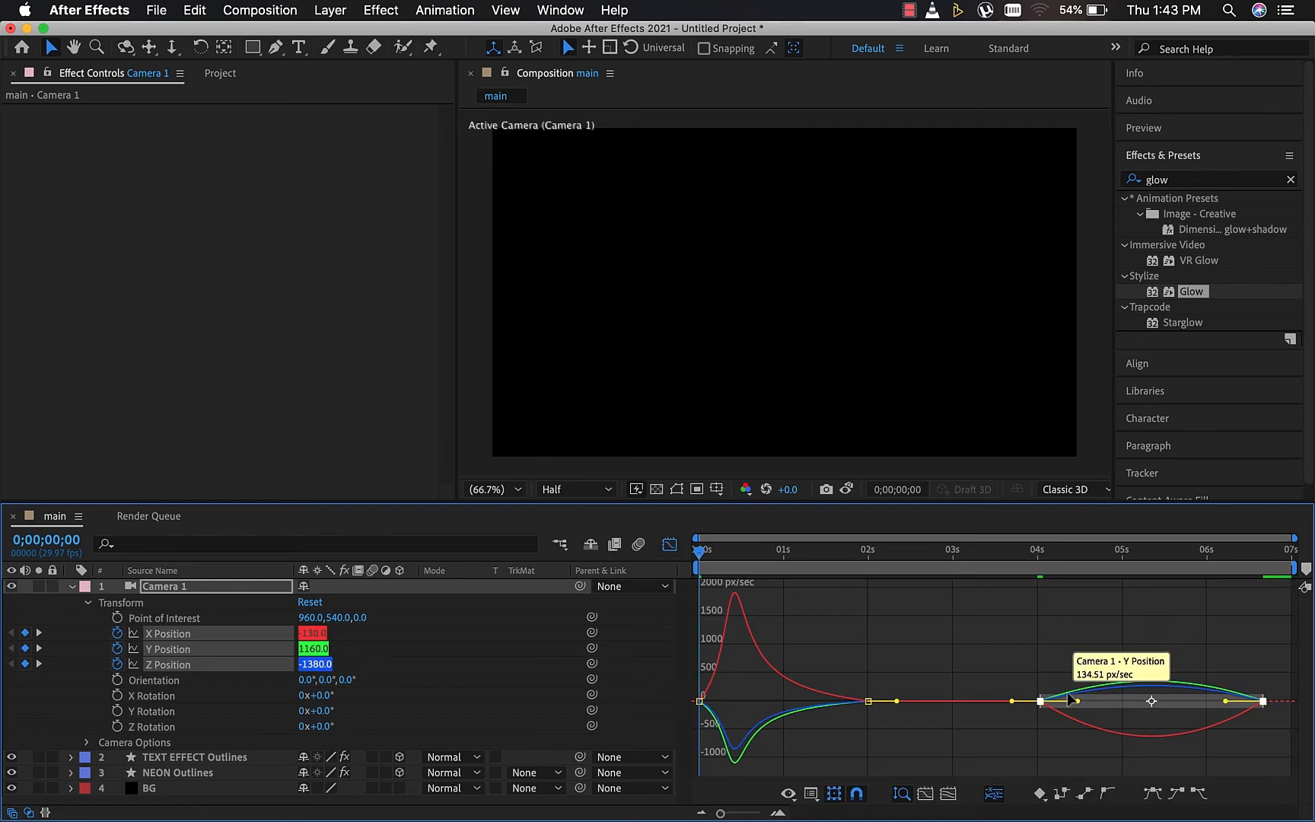
left_click_drag(1081, 708, 1149, 706)
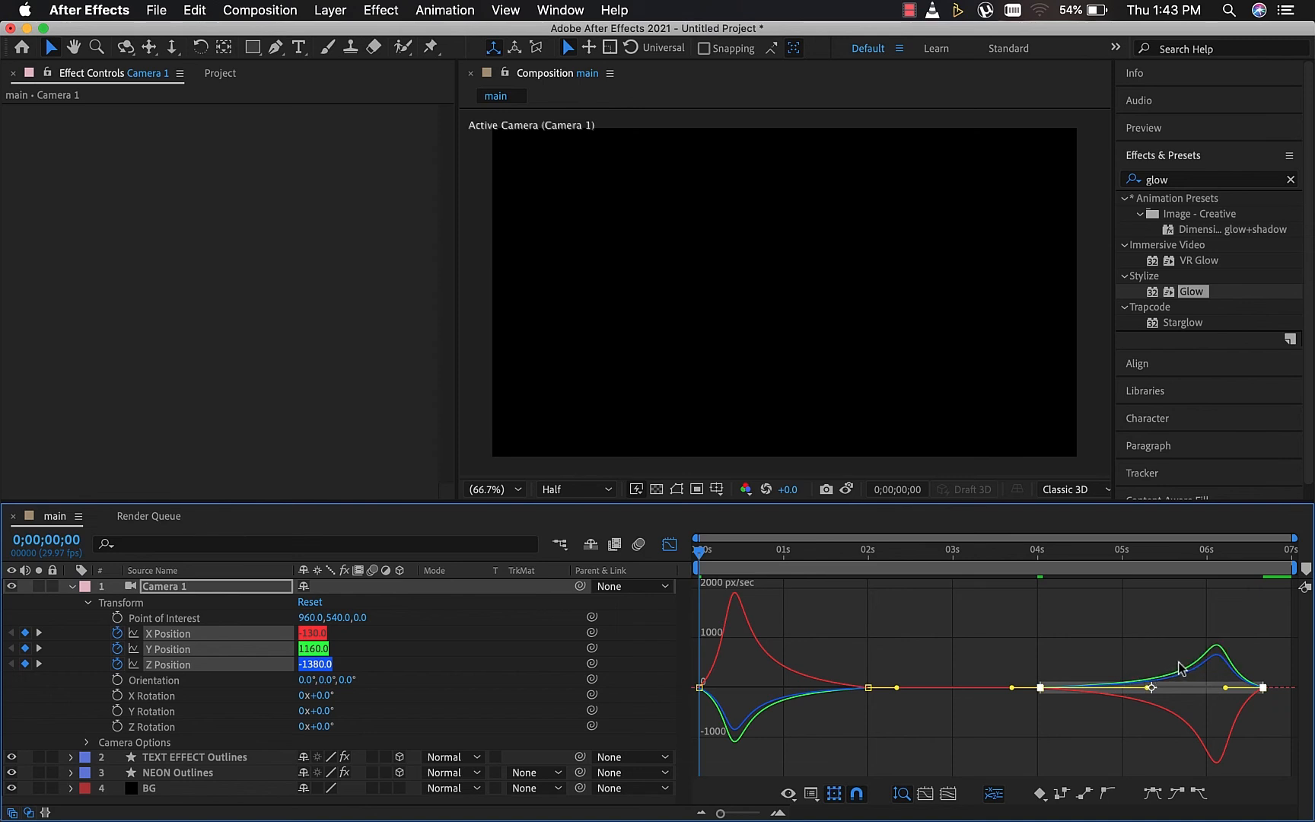
left_click(669, 546)
left_click_drag(742, 560, 680, 561)
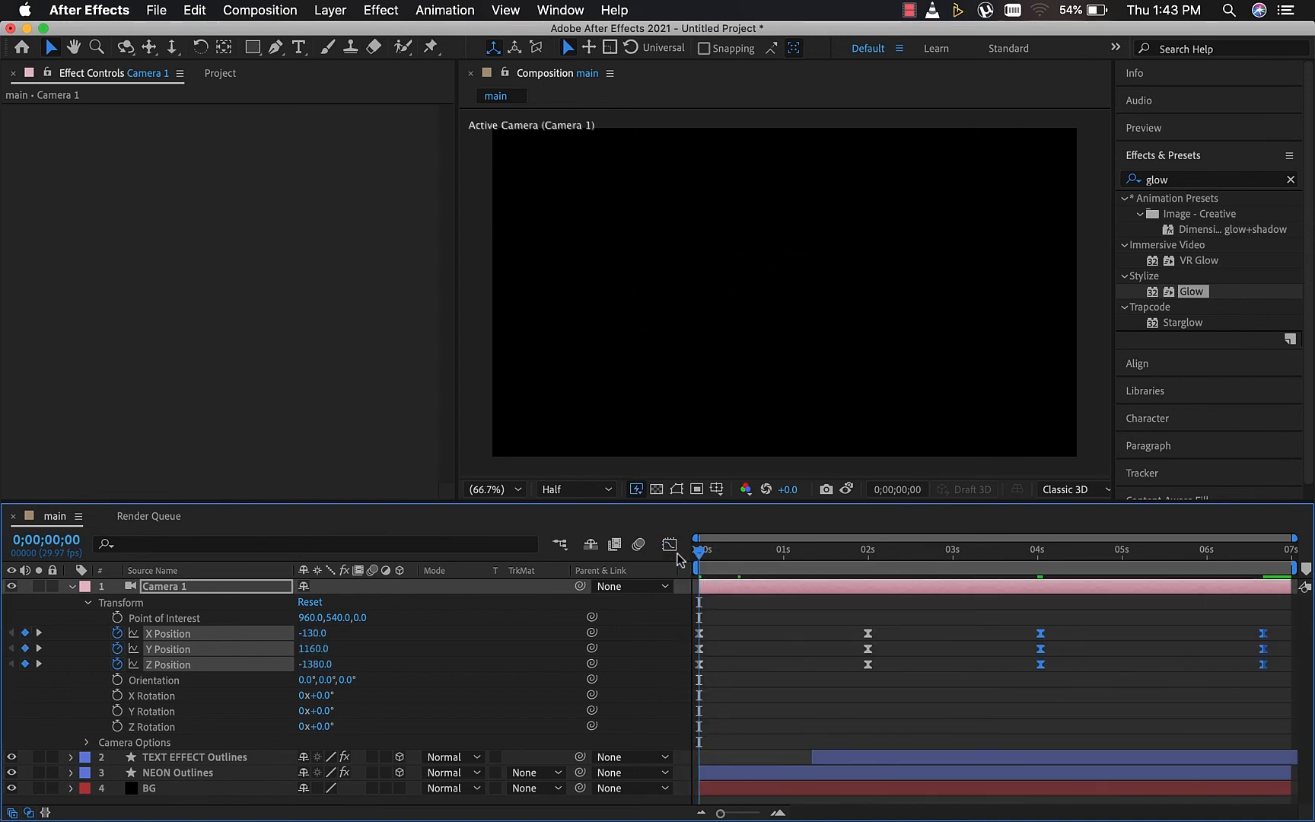
key("space")
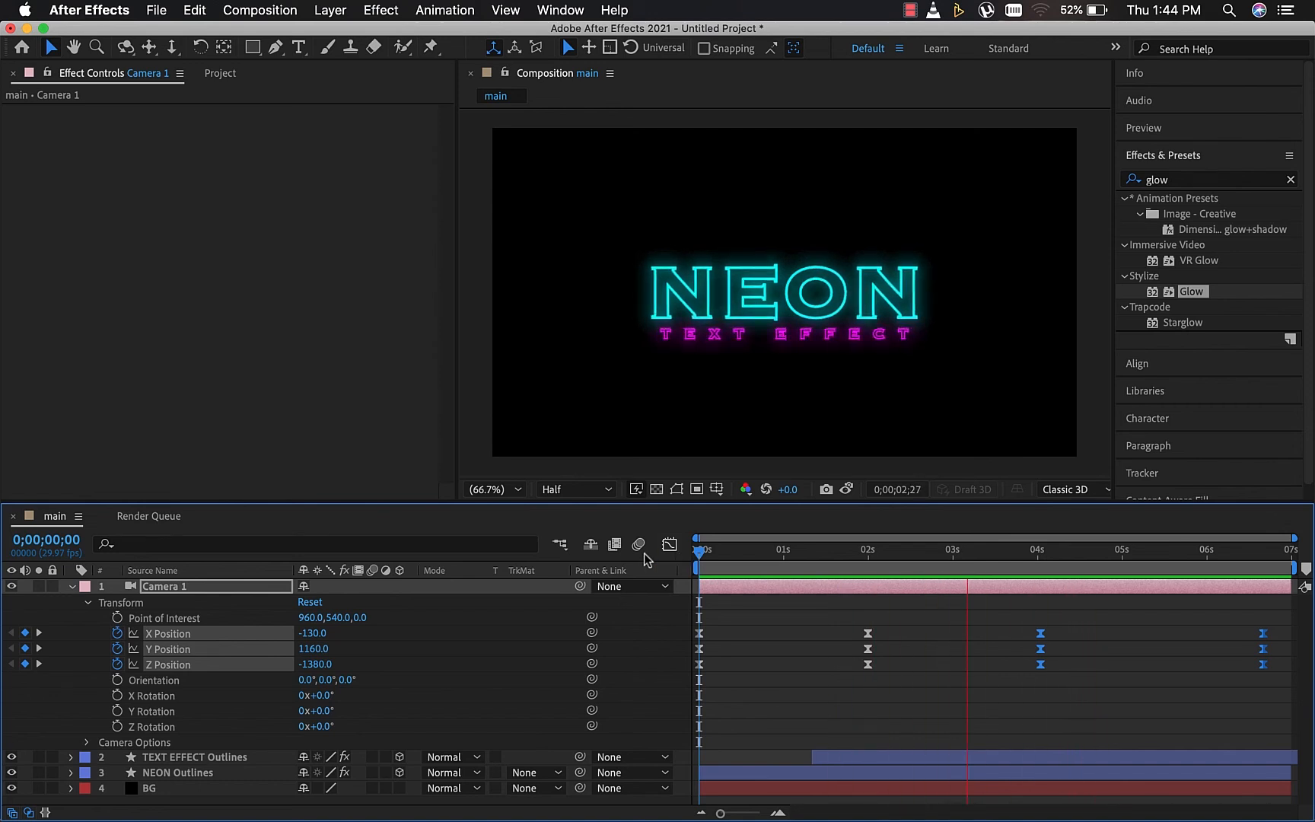
key("space")
Collapse Camera 1's properties and add a new adjustment layer above all the layers.
left_click(71, 586)
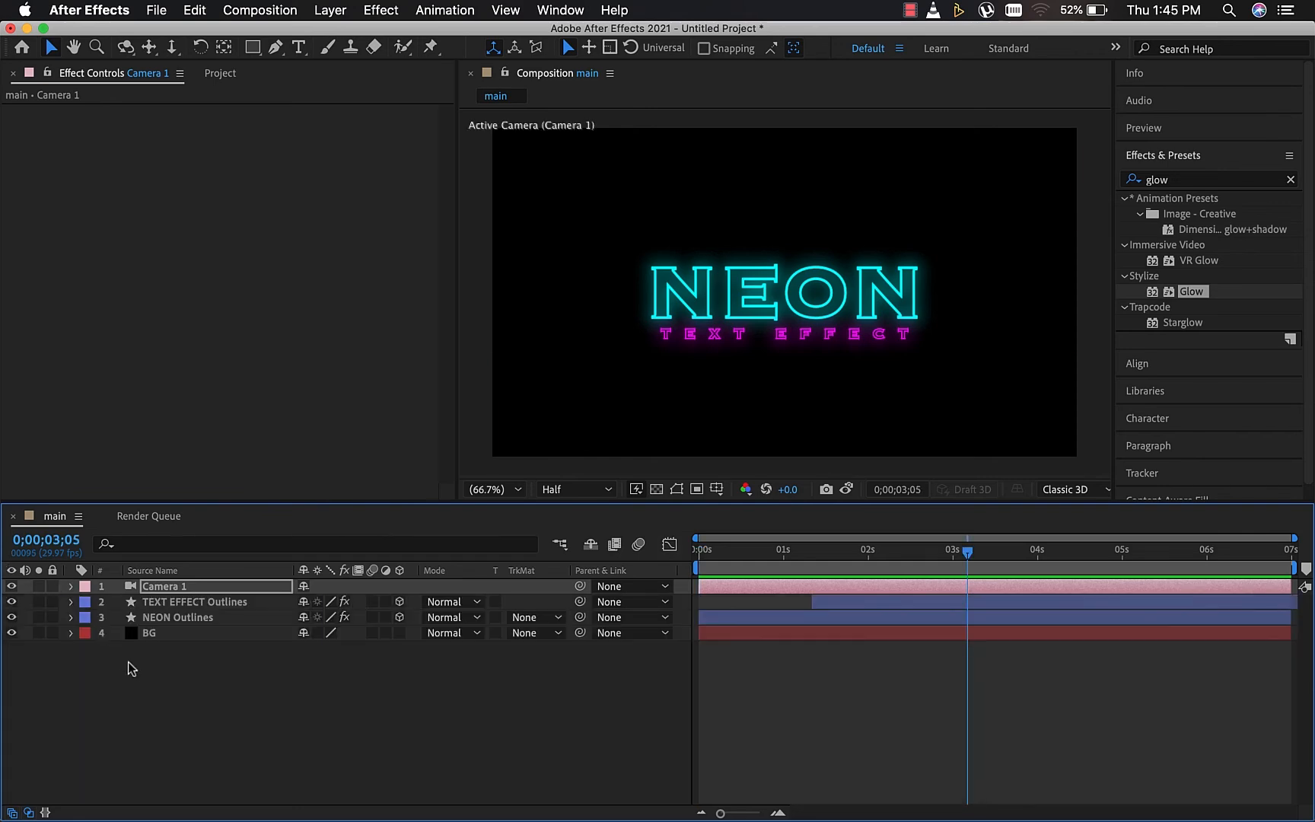
left_click(132, 665)
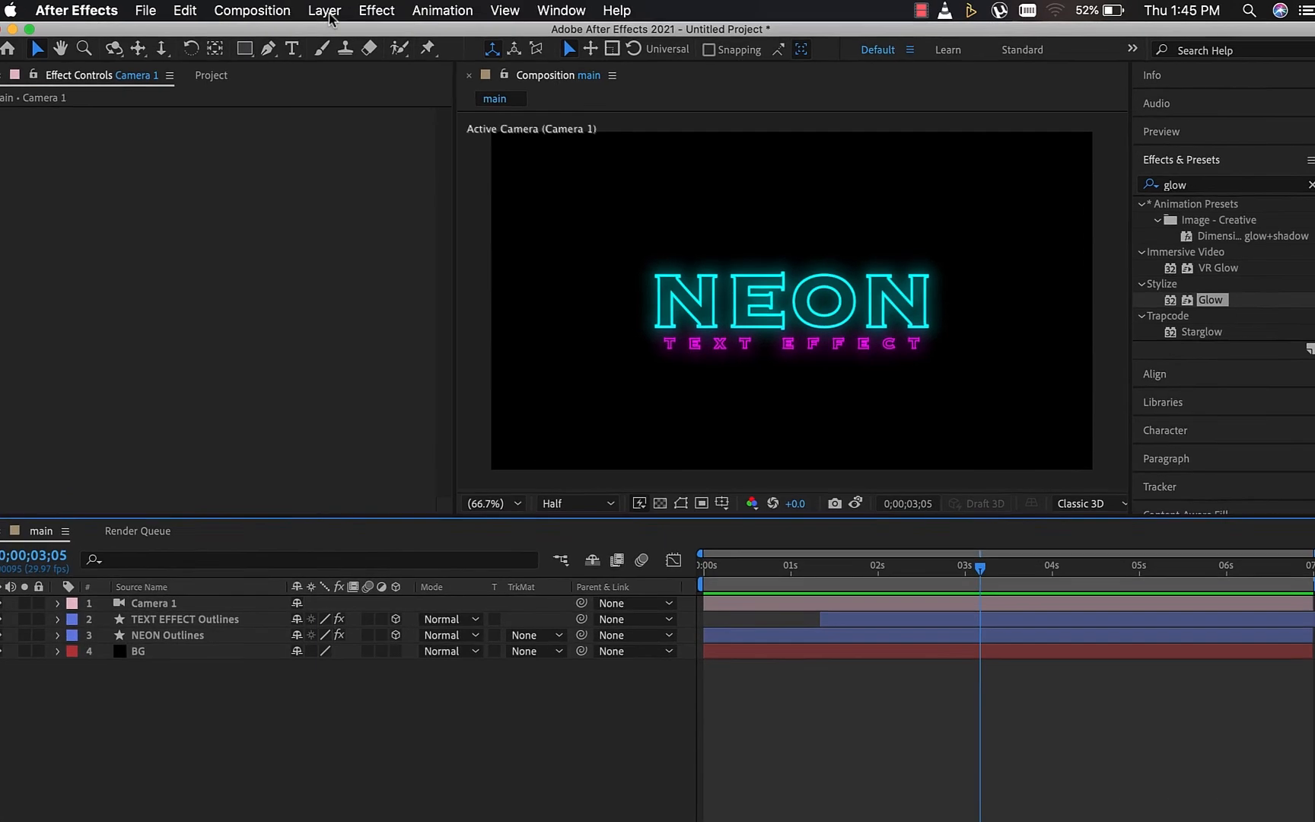
left_click(330, 10)
mouse_move(385, 43)
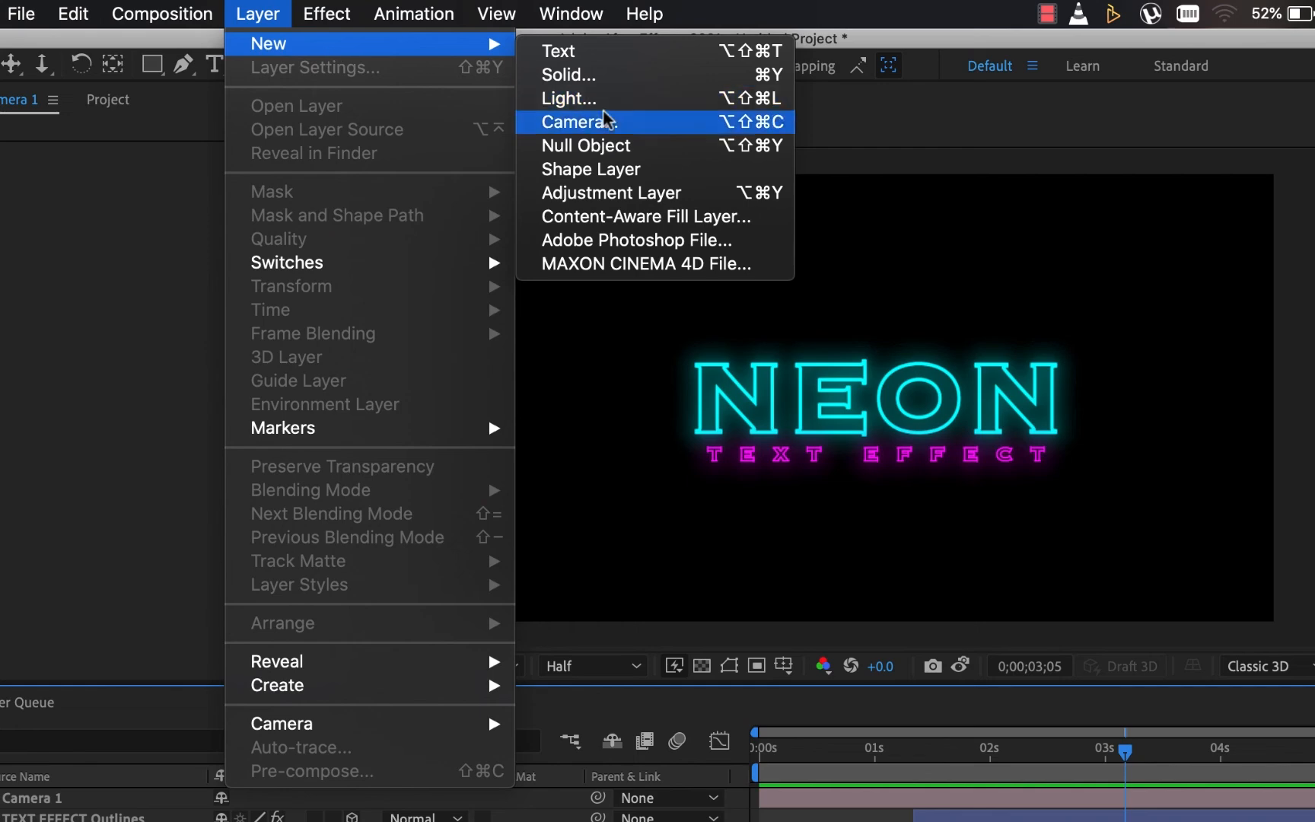
left_click(613, 193)
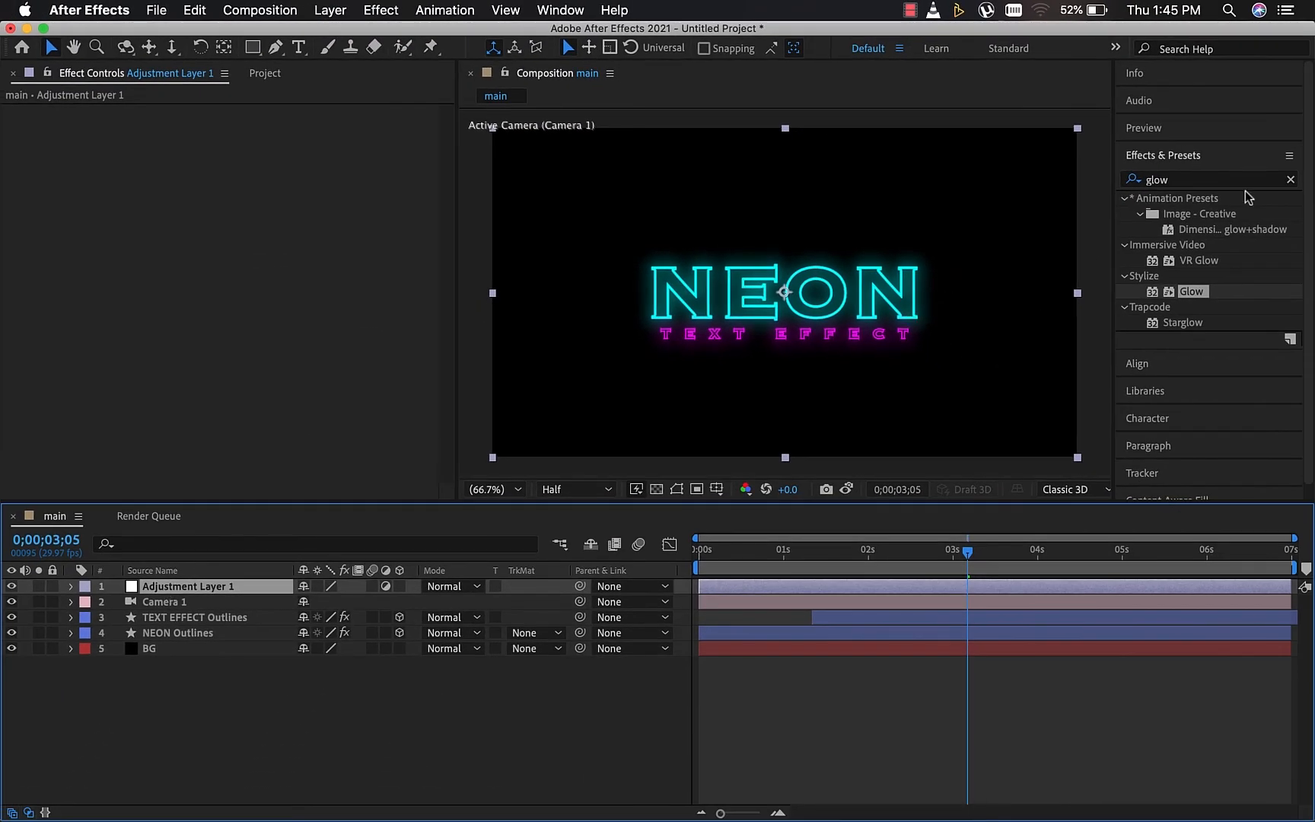
Find the CC Lens effect and apply it to Adjustment Layer 1.
left_click(1289, 180)
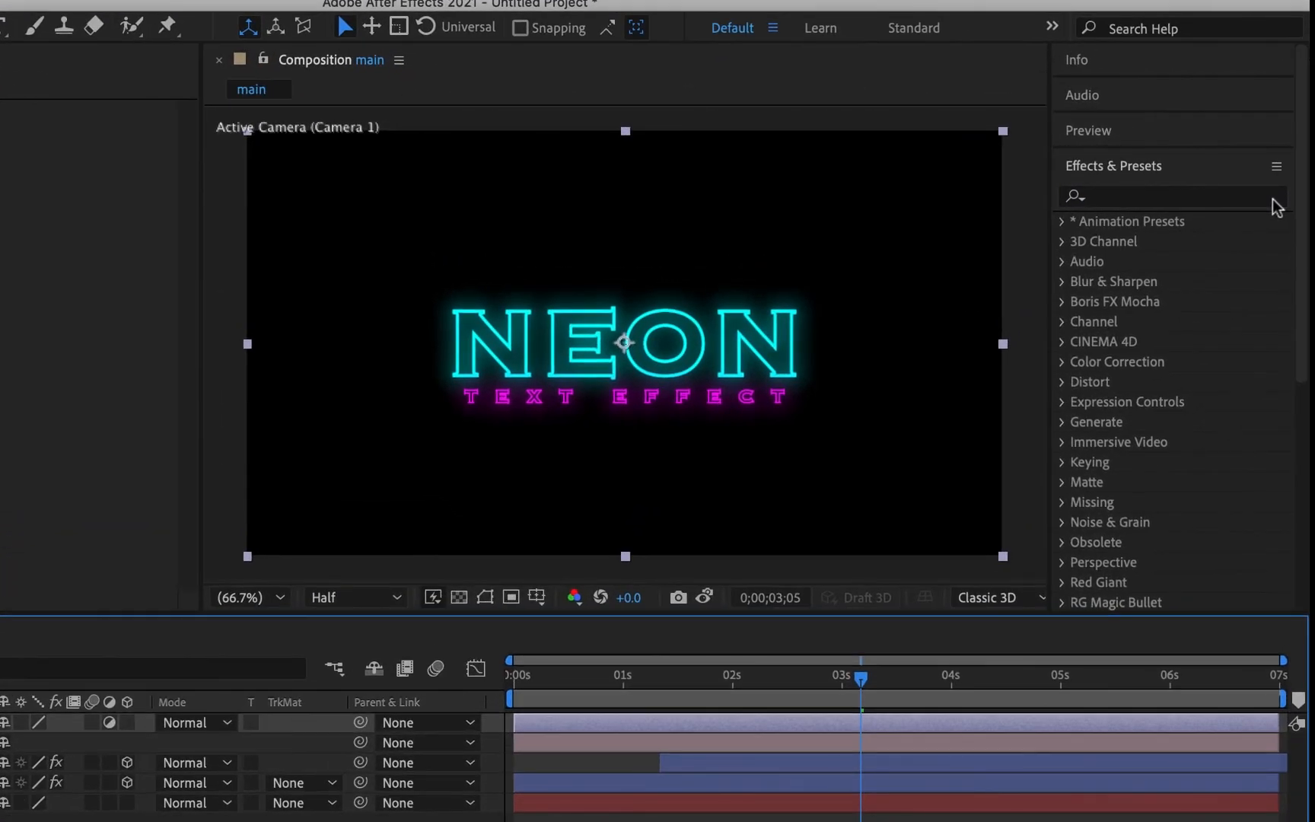
left_click(1215, 198)
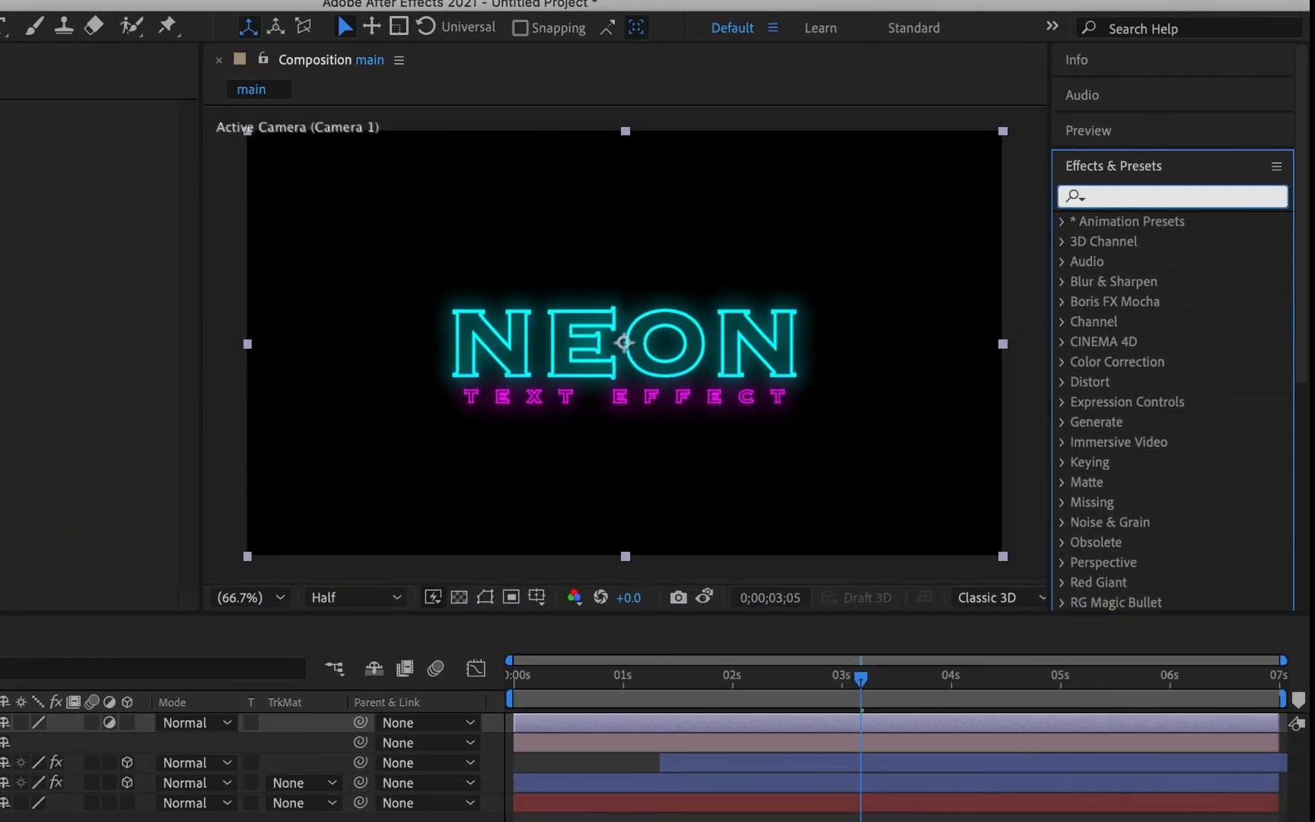
type("cc len")
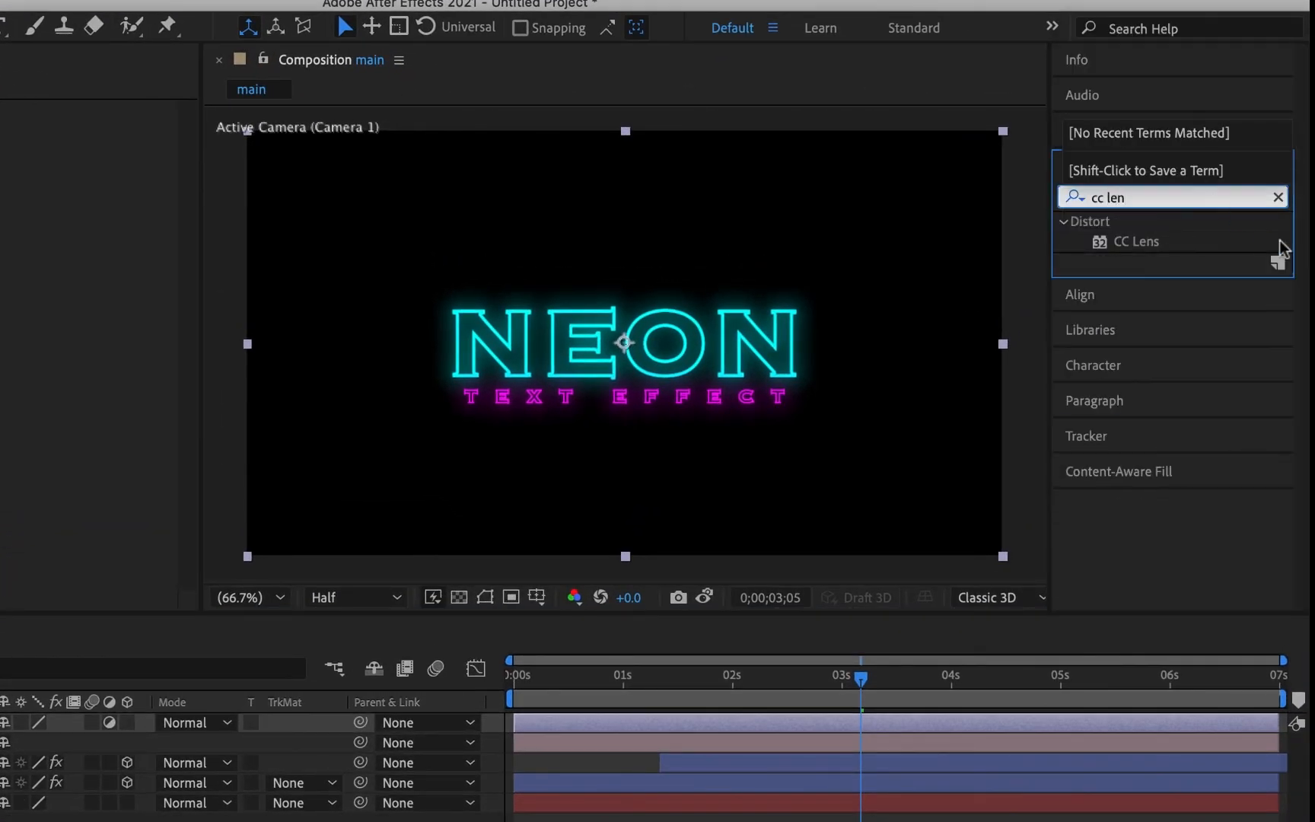
left_click_drag(1142, 243, 0, 686)
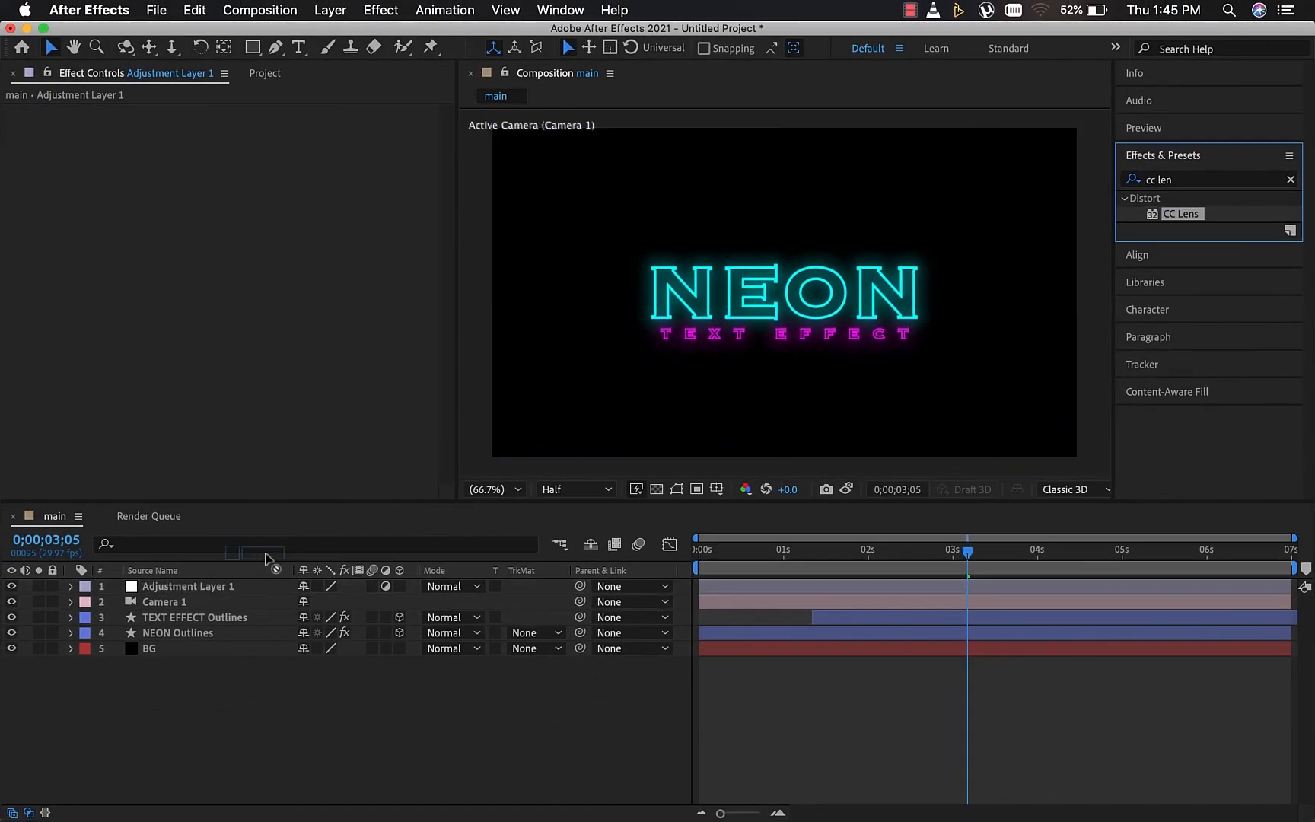
left_click_drag(268, 557, 195, 595)
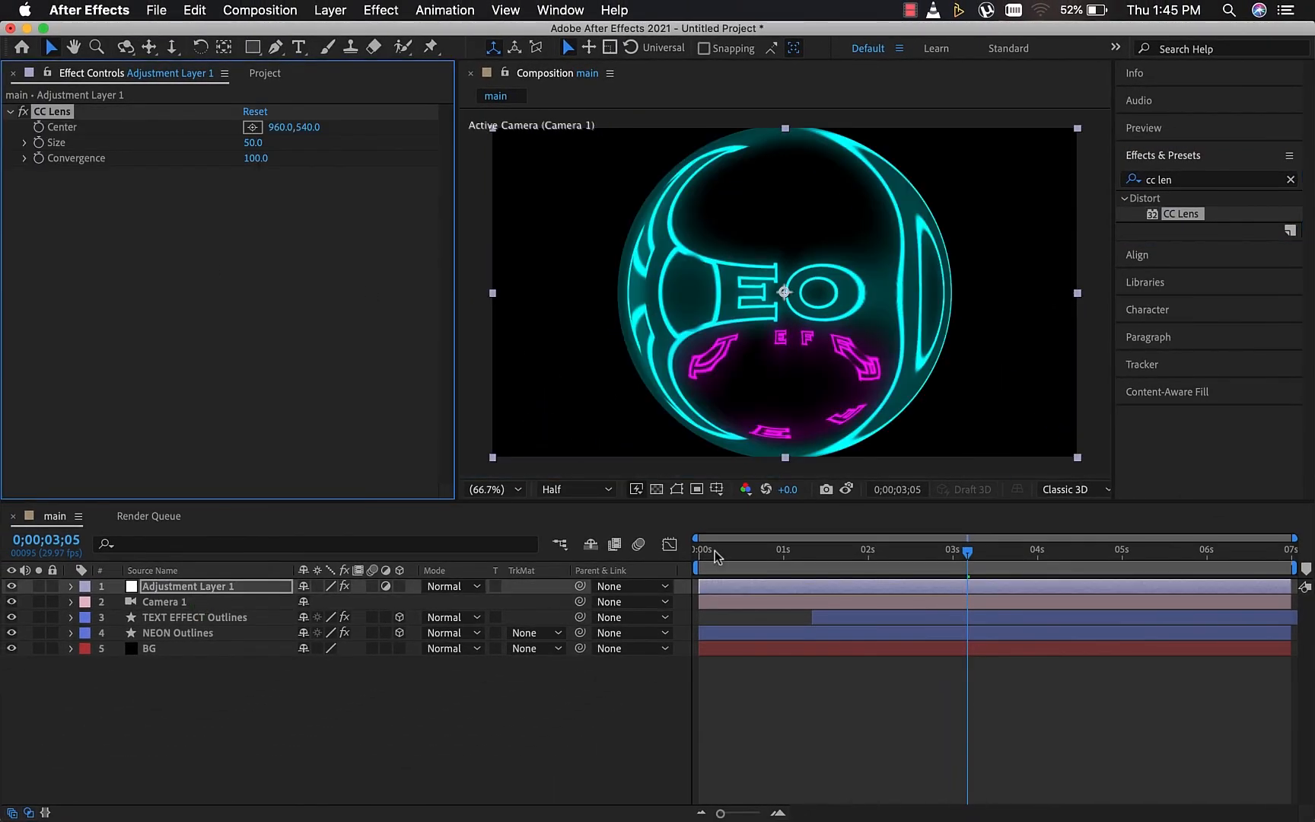
At 0;00;00;00, keyframe the CC Lens Size at 53 and set its Convergence to 70.
left_click_drag(715, 557, 695, 554)
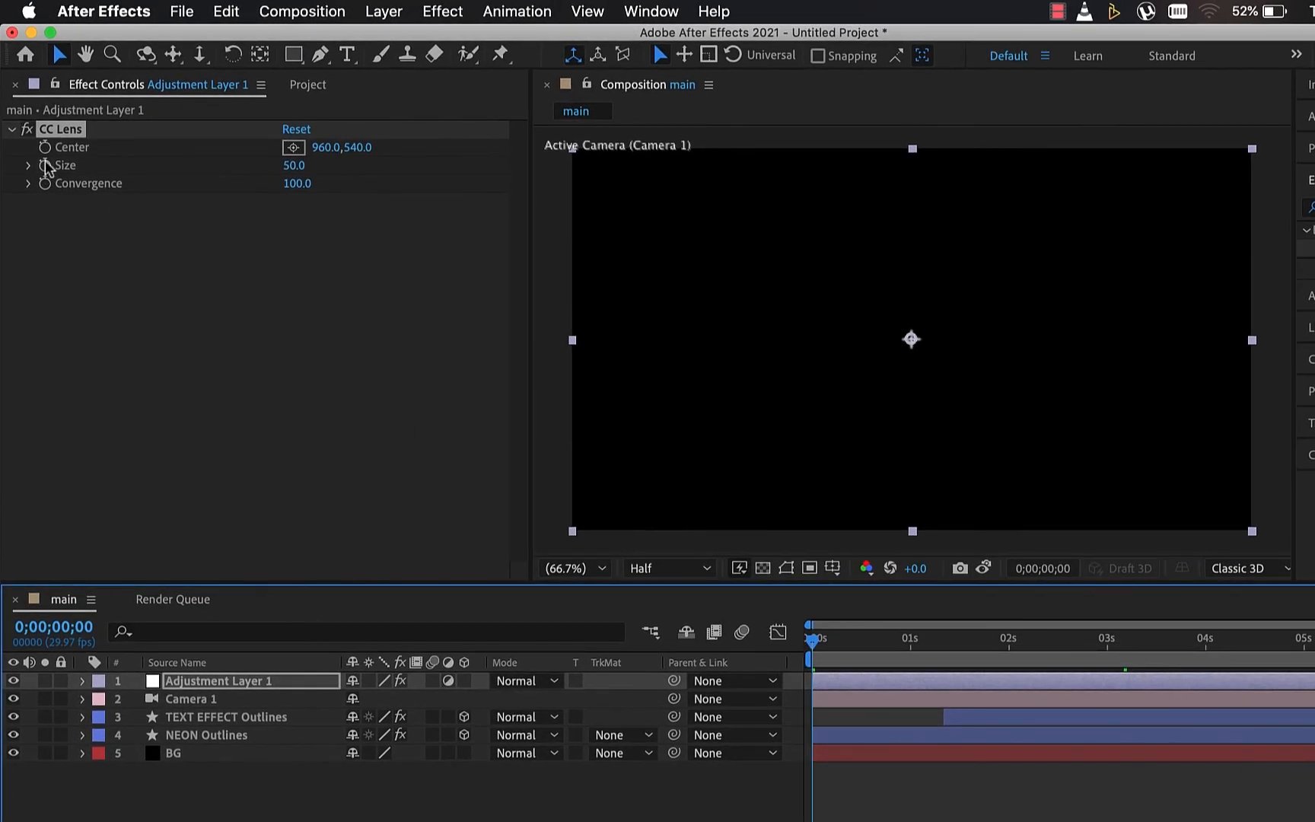
left_click(45, 166)
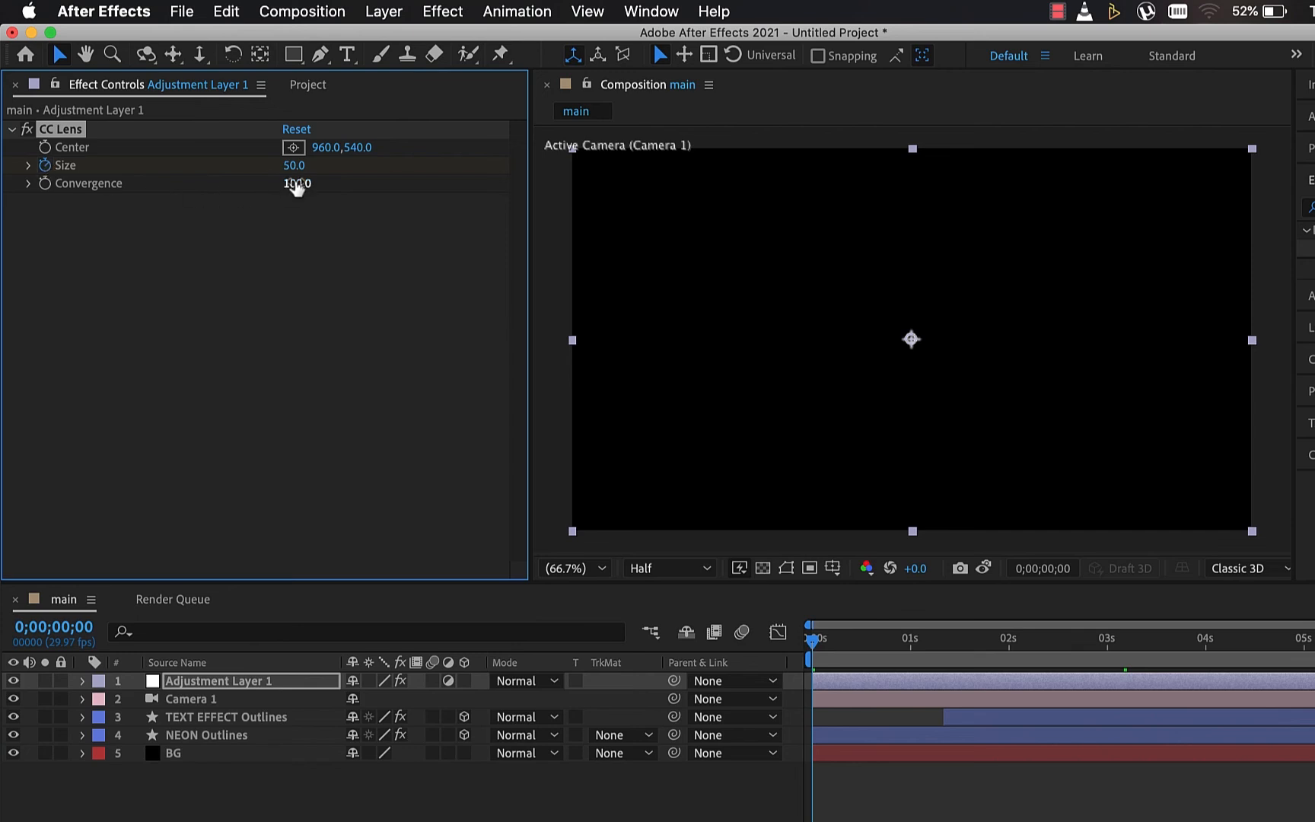
left_click(295, 166)
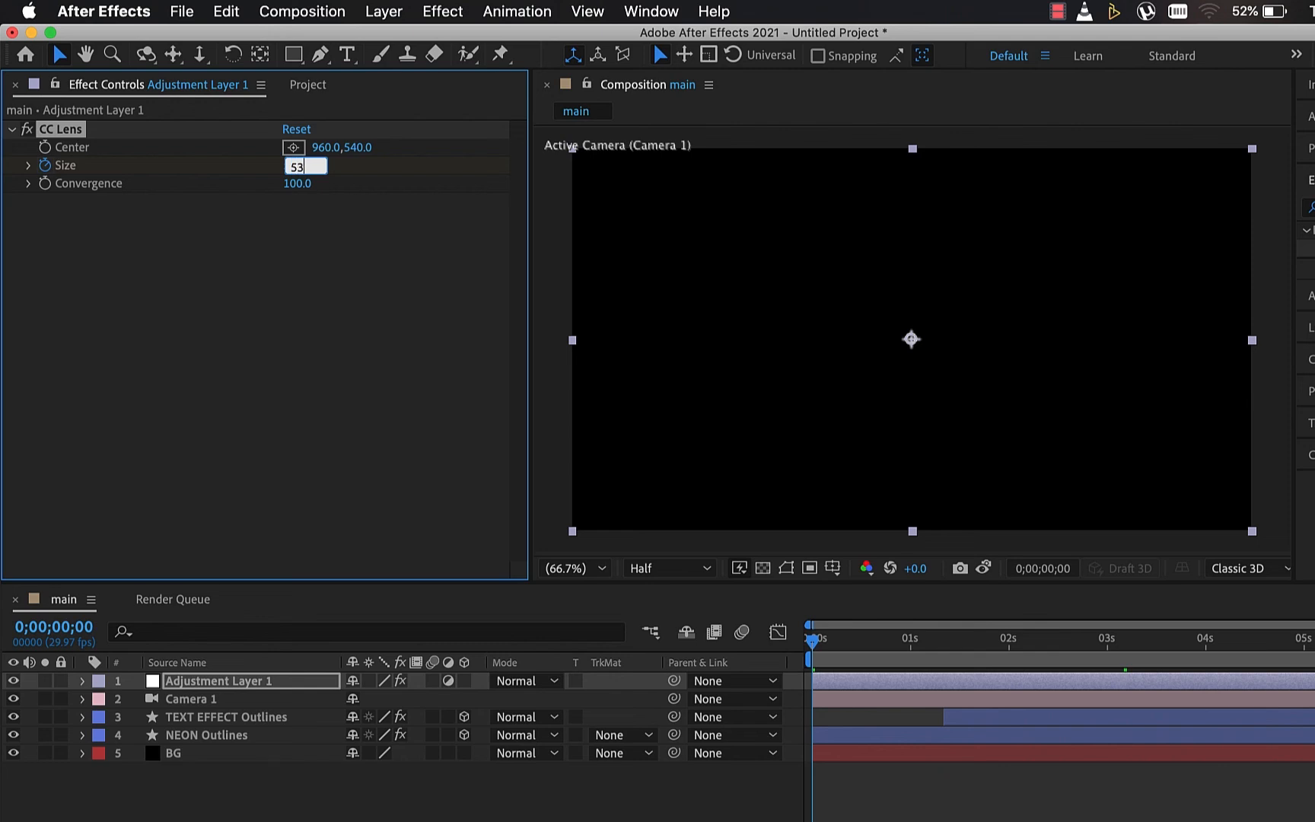
left_click(215, 220)
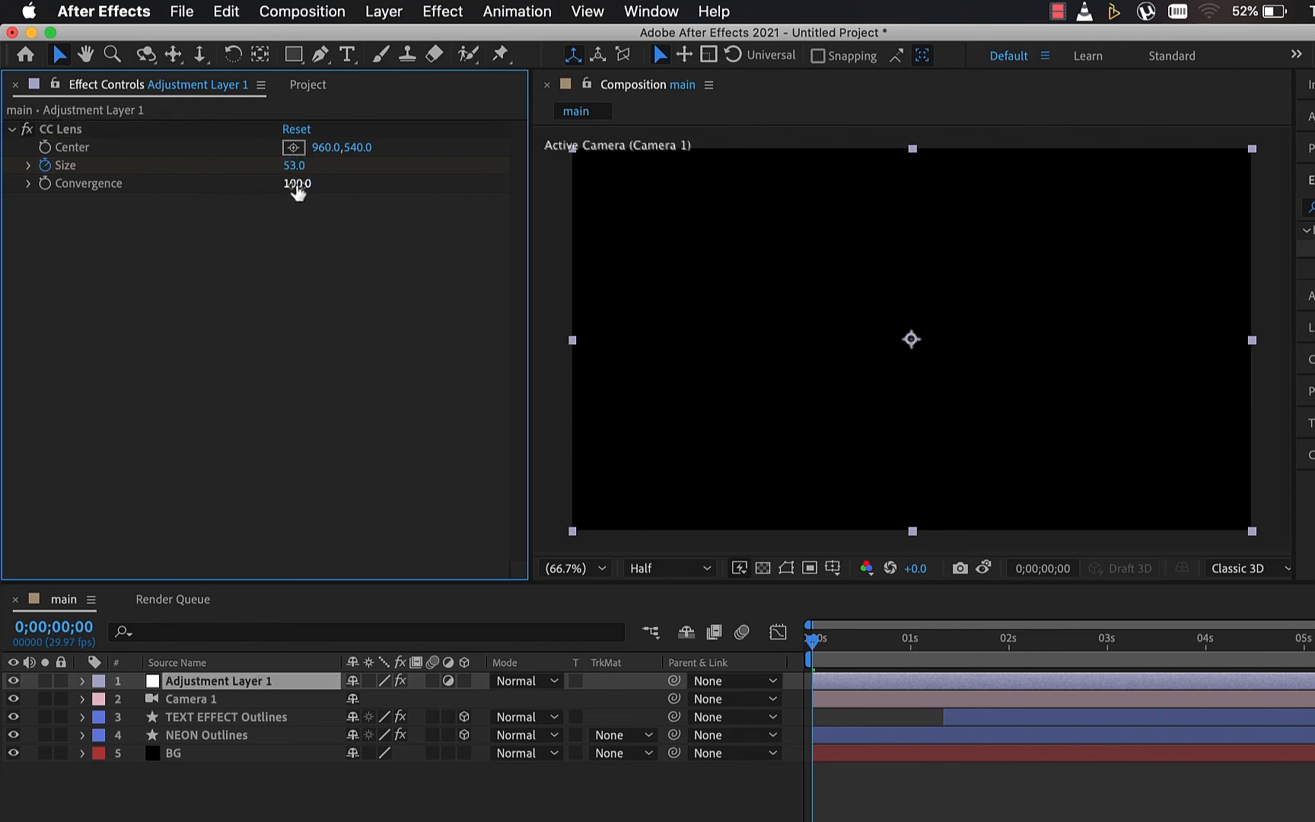
left_click(296, 184)
type("70")
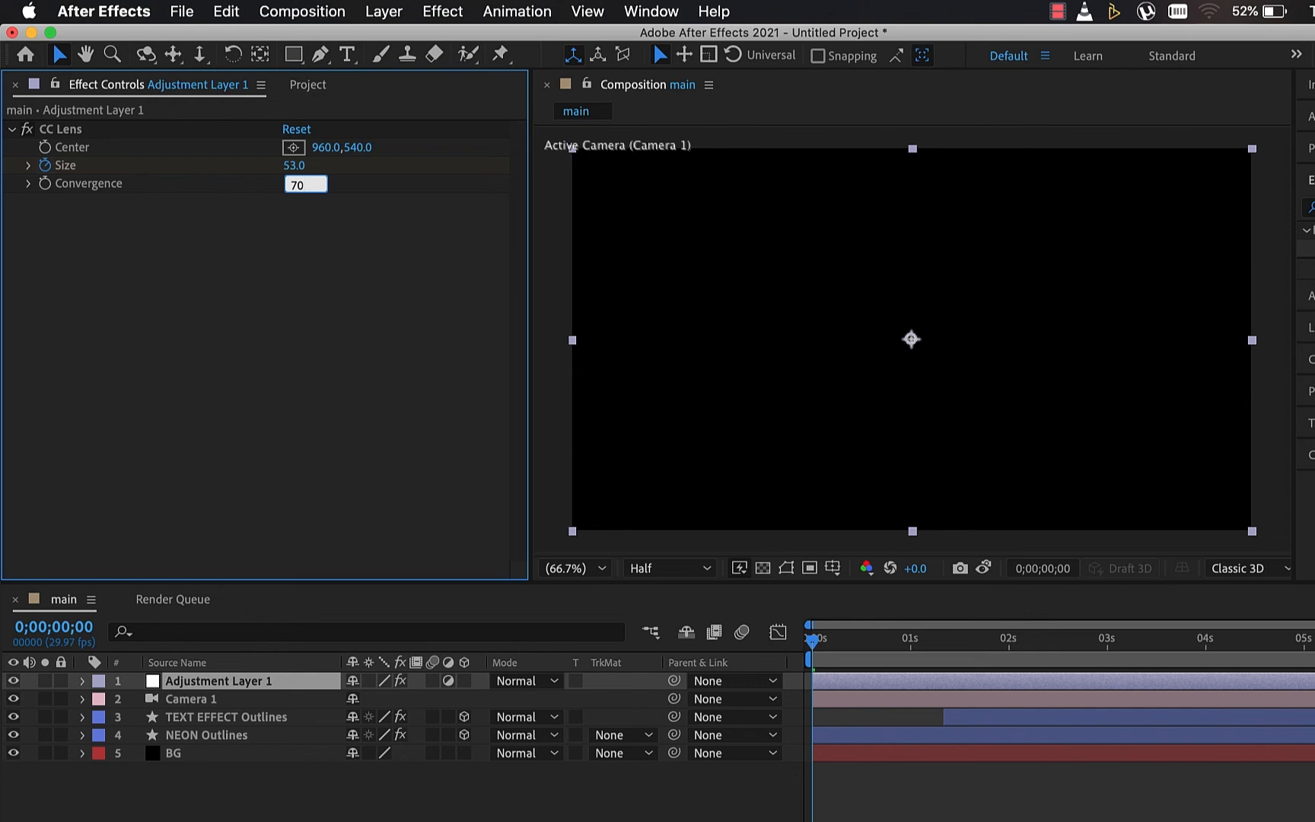
key("Return")
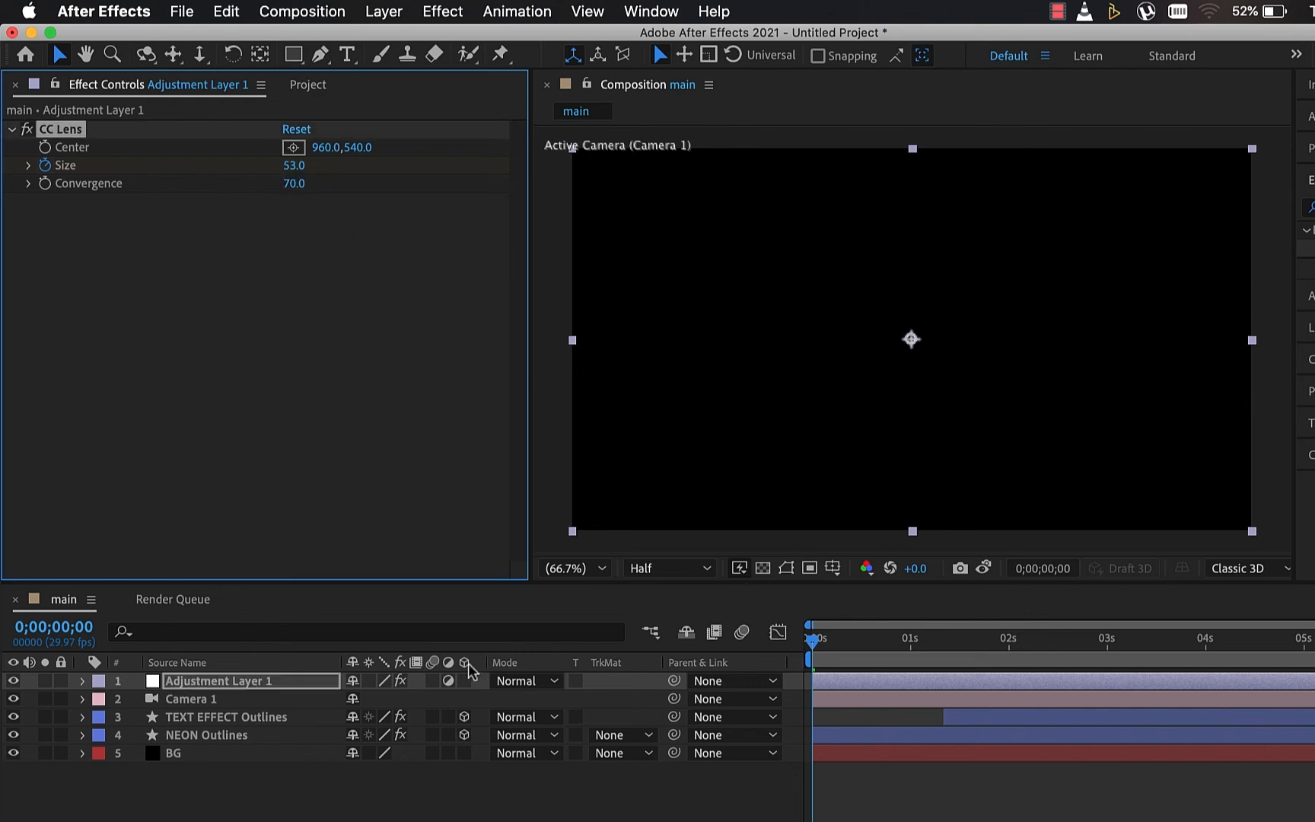
Reveal the adjustment layer's keyframes and add a CC Lens Size keyframe of 160 at 0;00;02;15.
key("u")
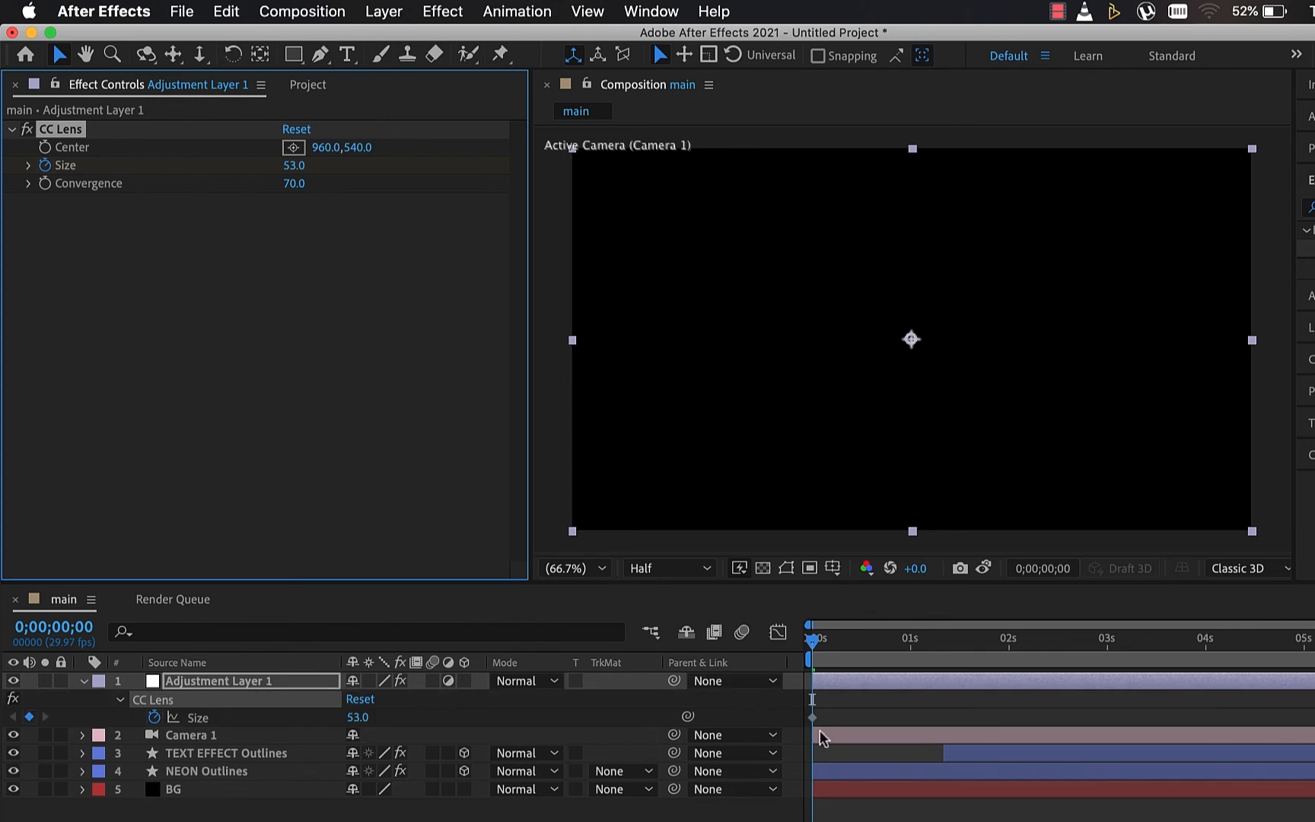
left_click_drag(813, 658, 1063, 653)
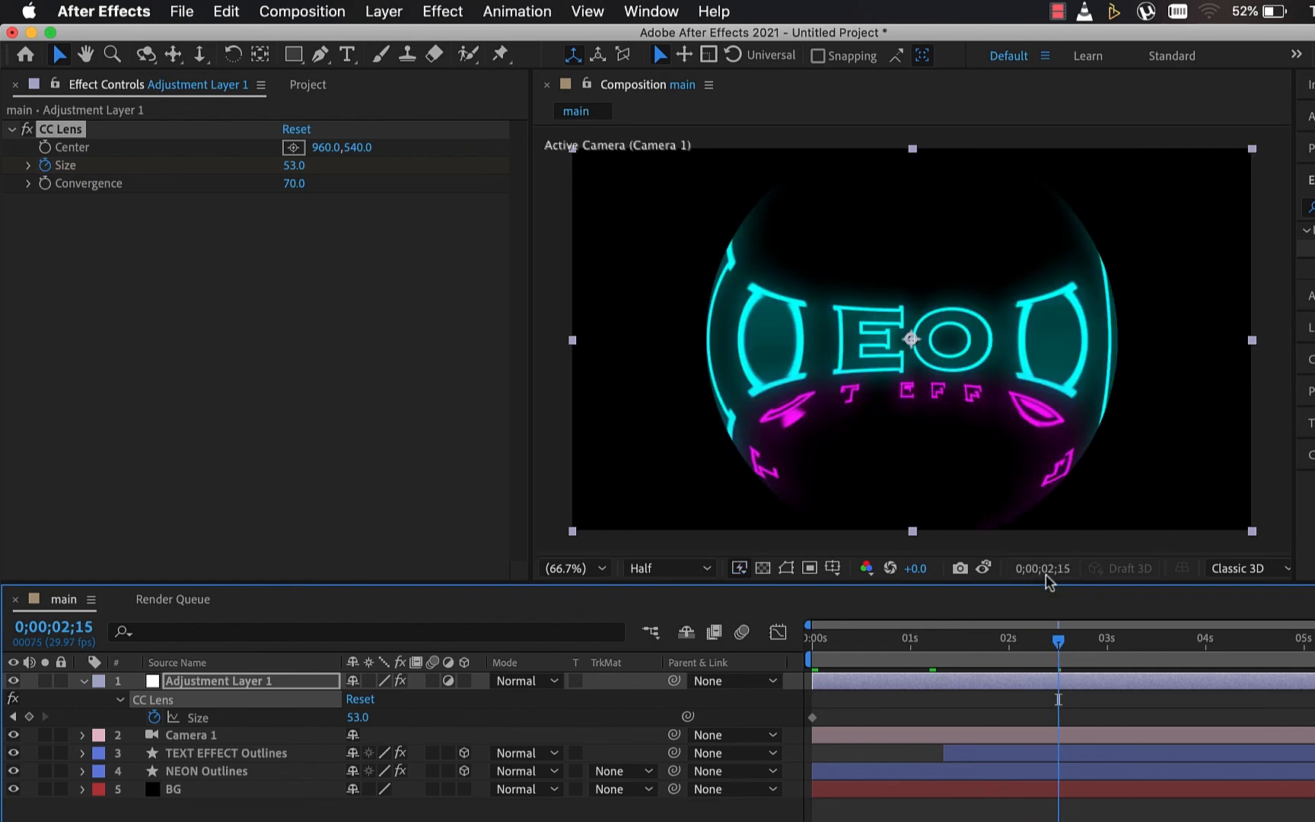
left_click(292, 167)
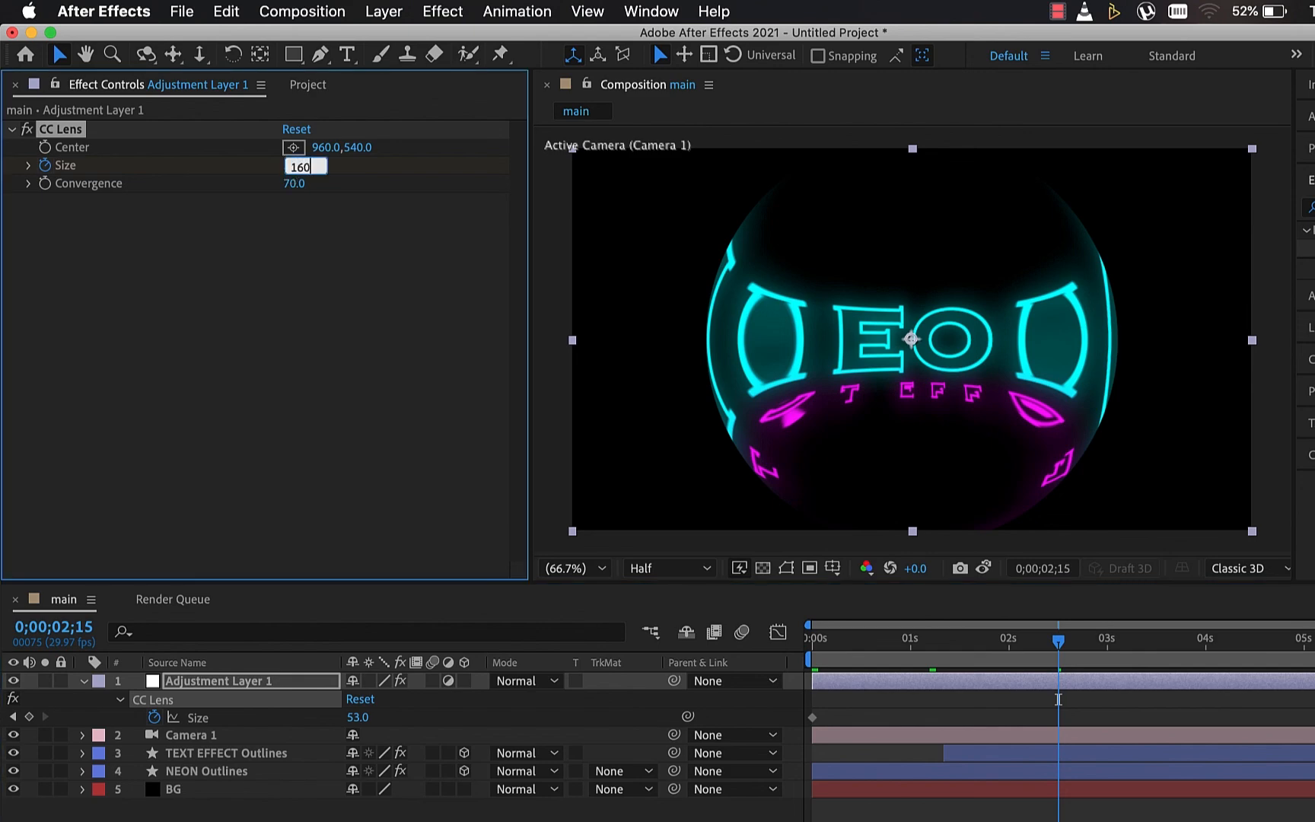
key("Return")
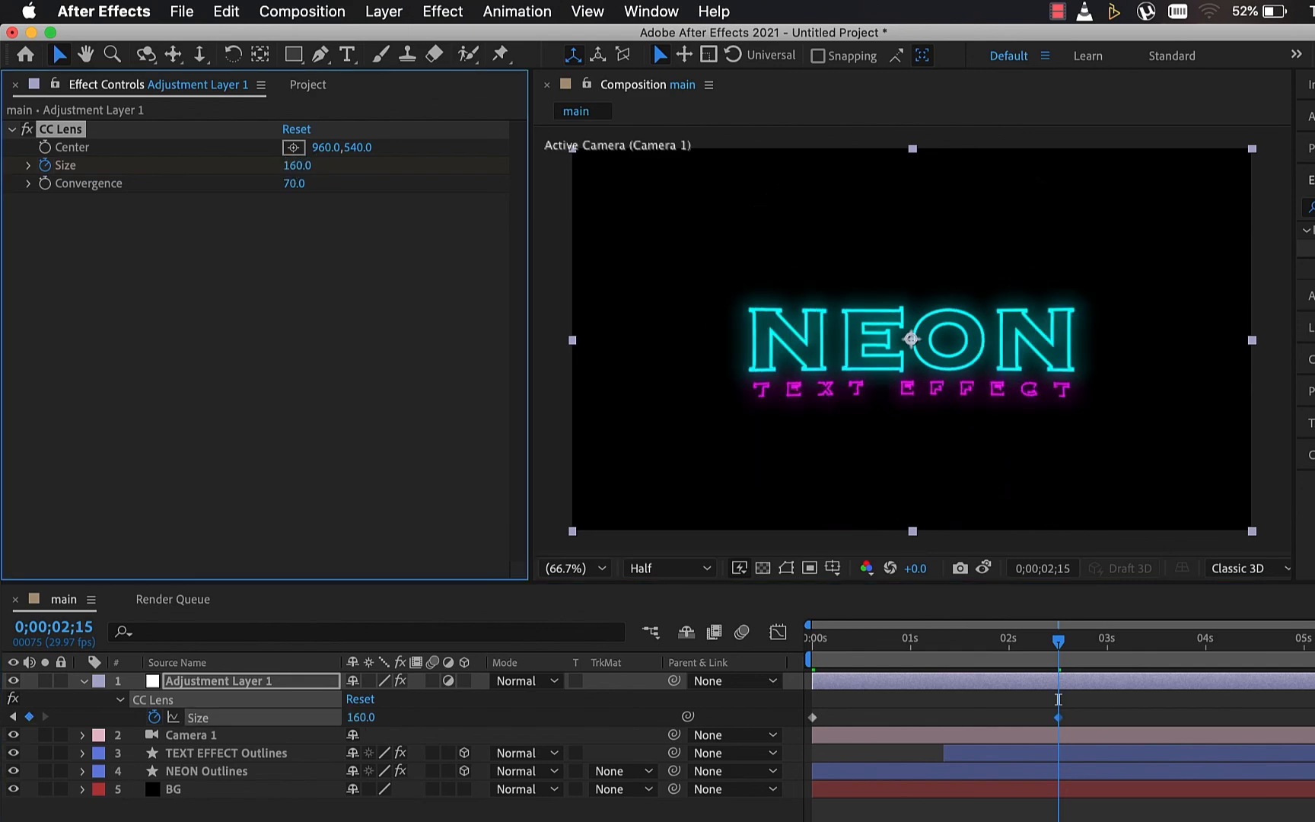
Hold the CC Lens Size at 160 with another keyframe at 0;00;05;15.
left_click_drag(1056, 643, 1141, 651)
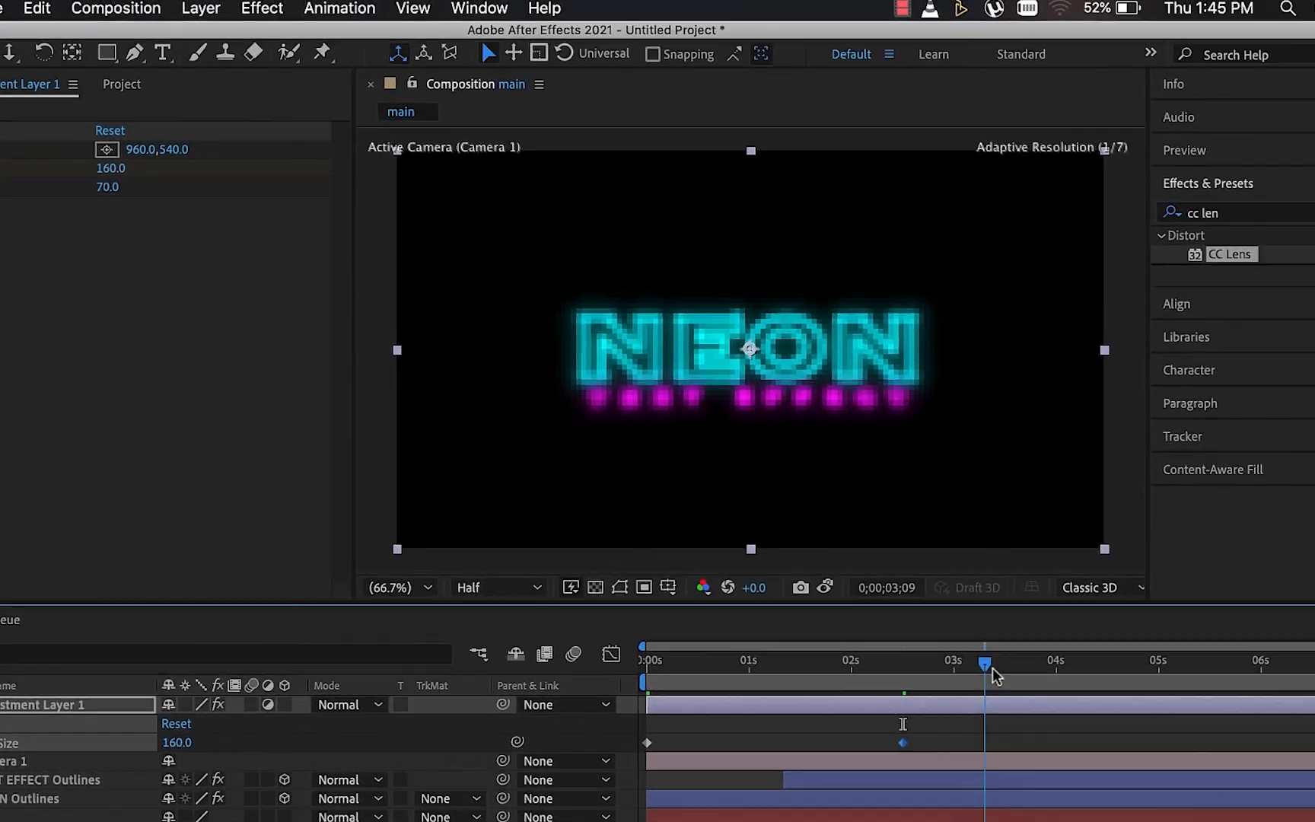
left_click_drag(993, 670, 1177, 688)
left_click_drag(1103, 708, 1139, 709)
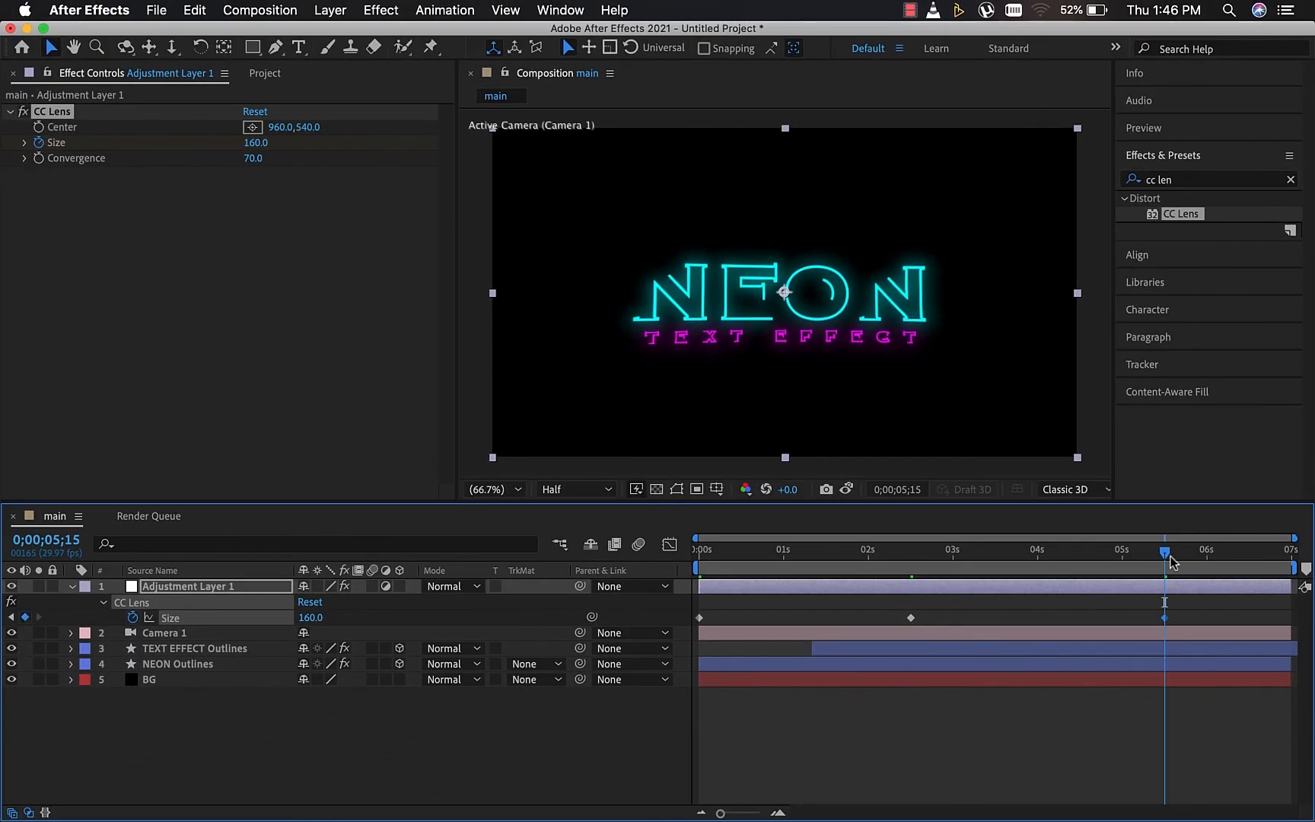
Add a CC Lens Size keyframe of 70 at 0;00;06;20.
left_click_drag(1166, 559, 1265, 563)
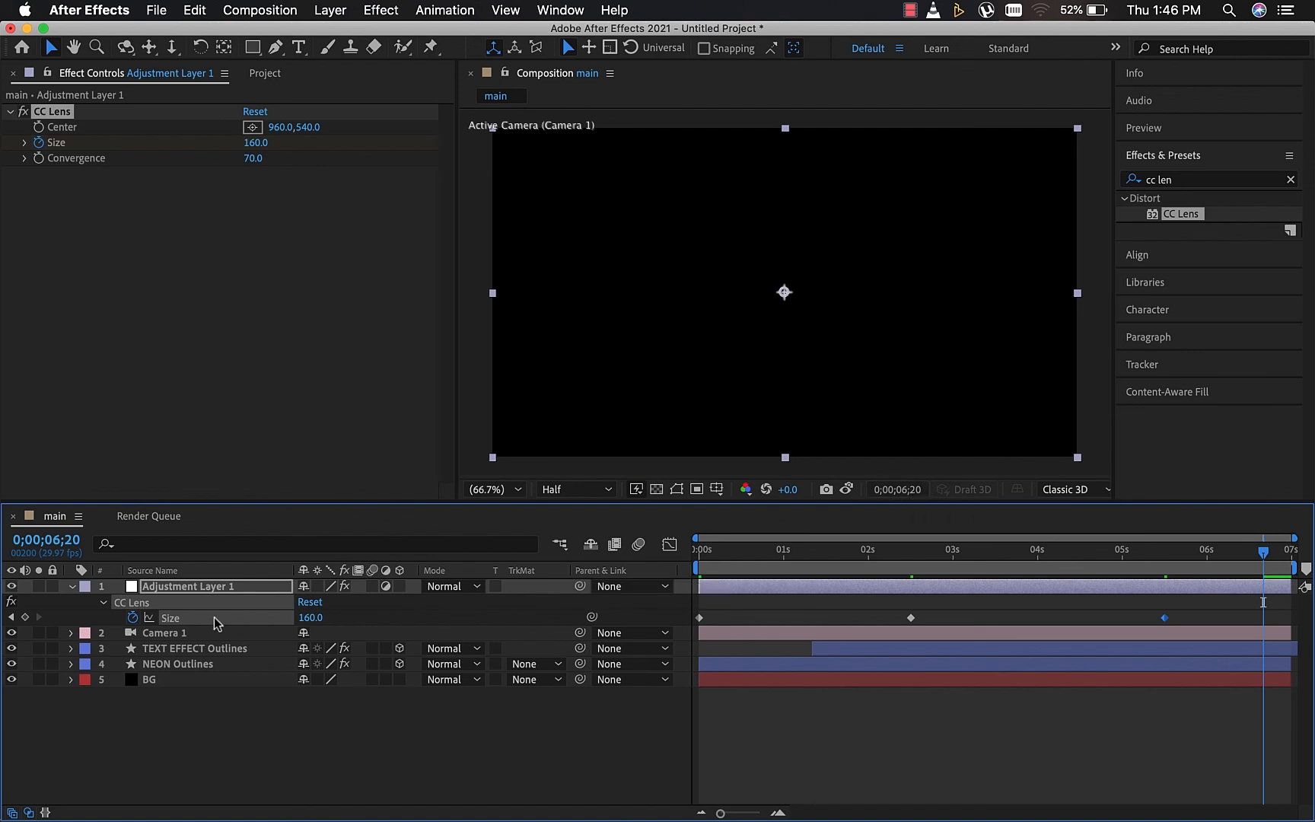
left_click(305, 620)
key("Return")
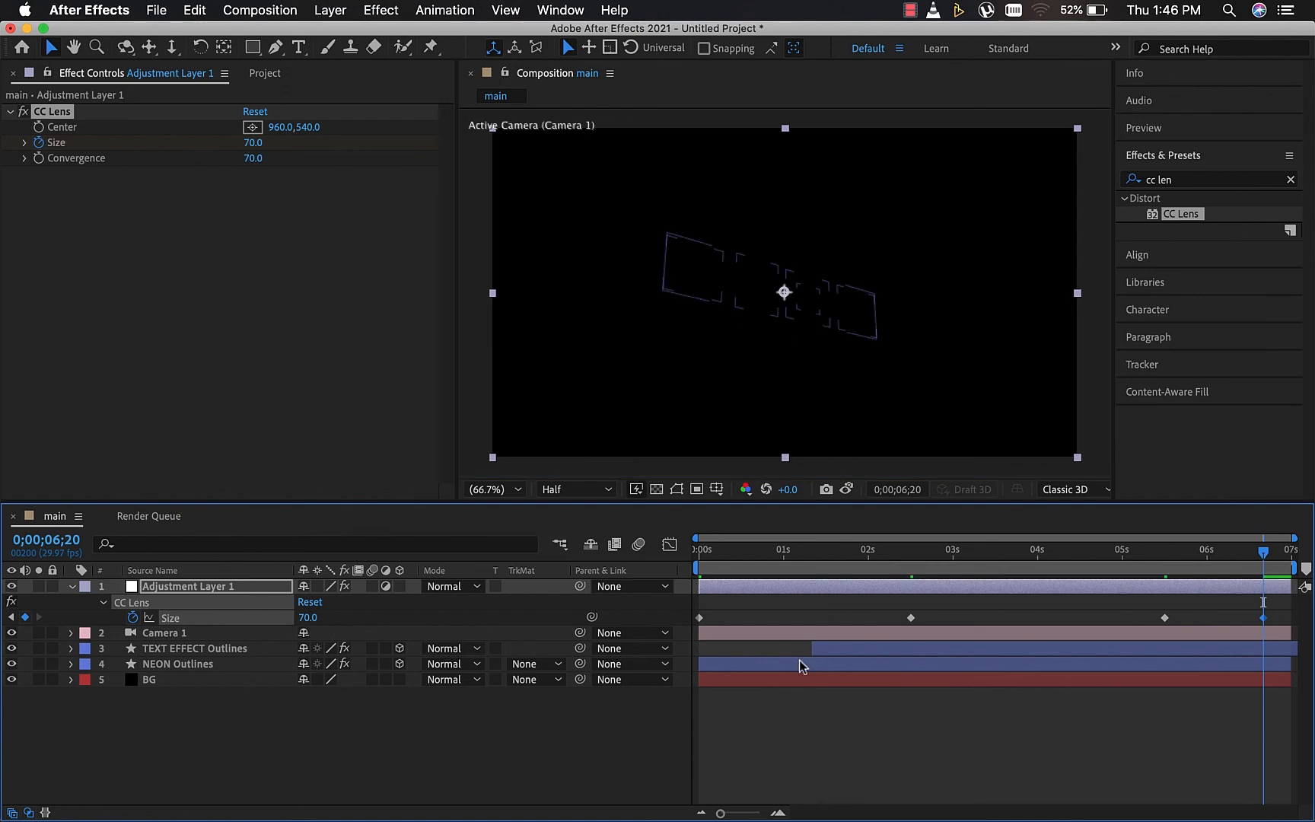
Apply Easy Ease to all the CC Lens Size keyframes and preview the animation.
left_click(1288, 626)
left_click_drag(1288, 625, 701, 615)
right_click(700, 618)
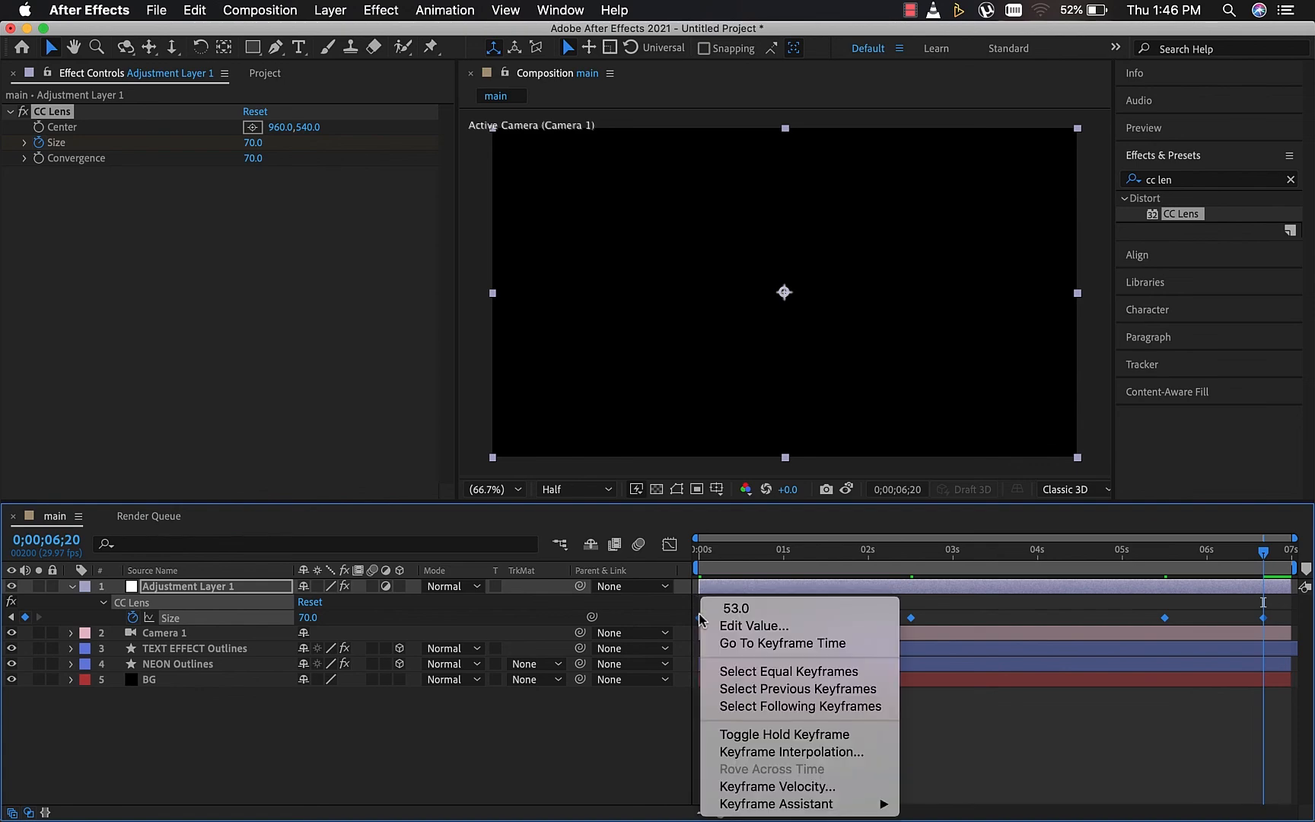
mouse_move(862, 805)
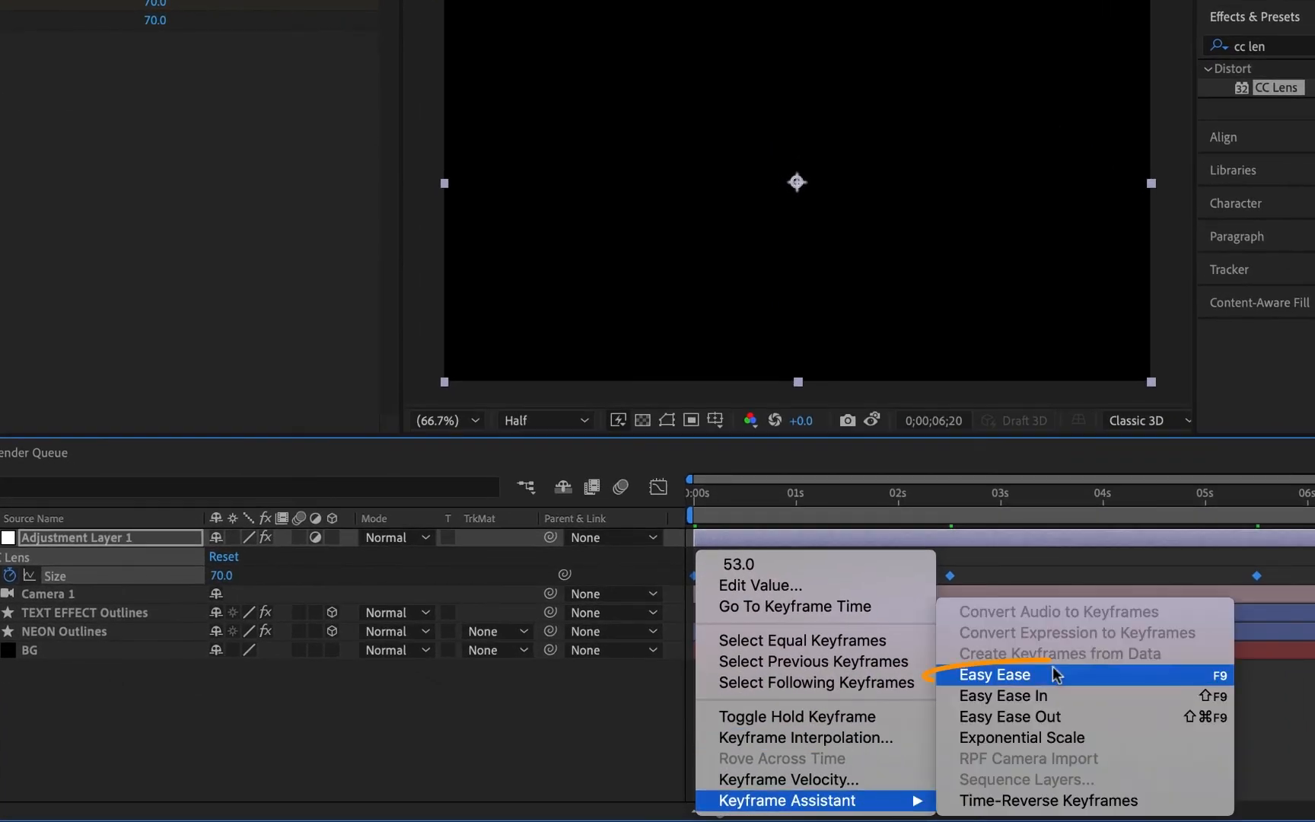
left_click(1024, 679)
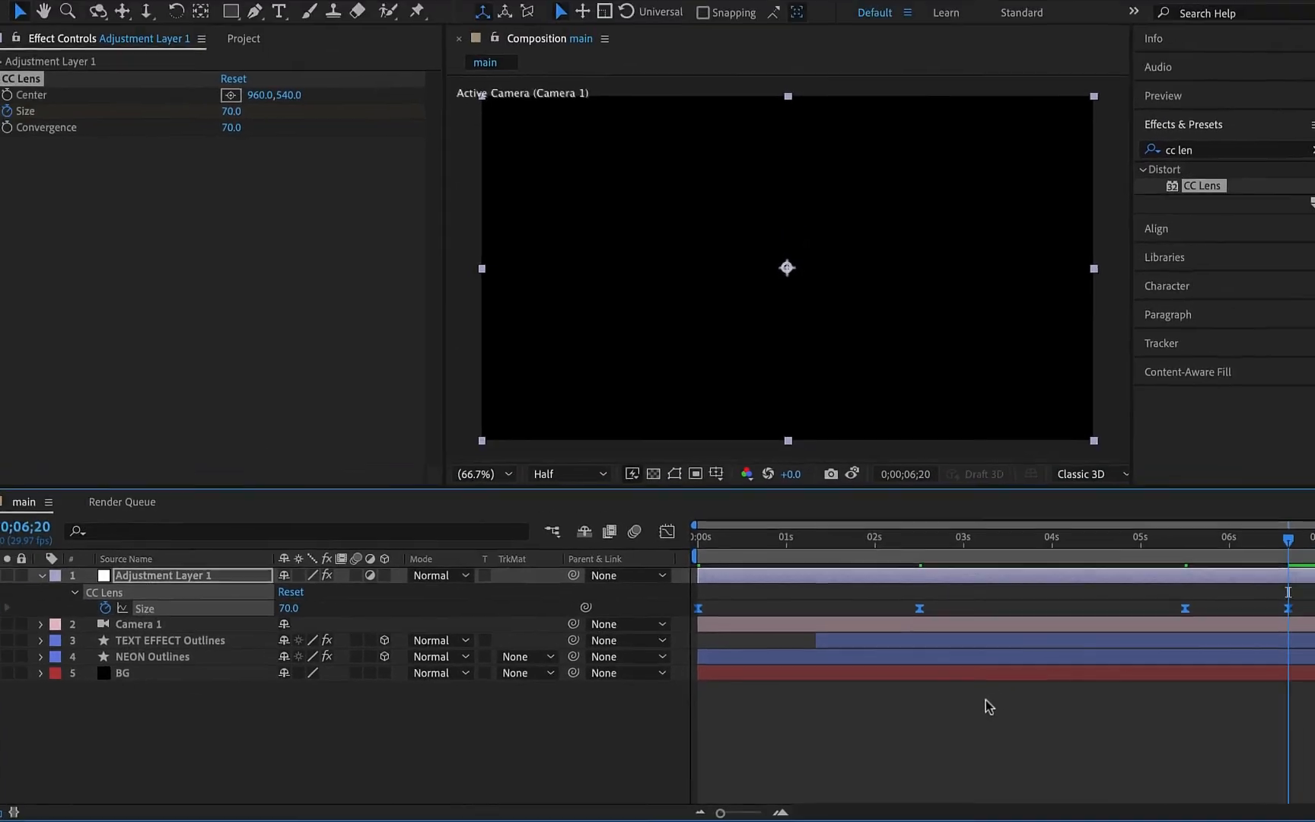
key("space")
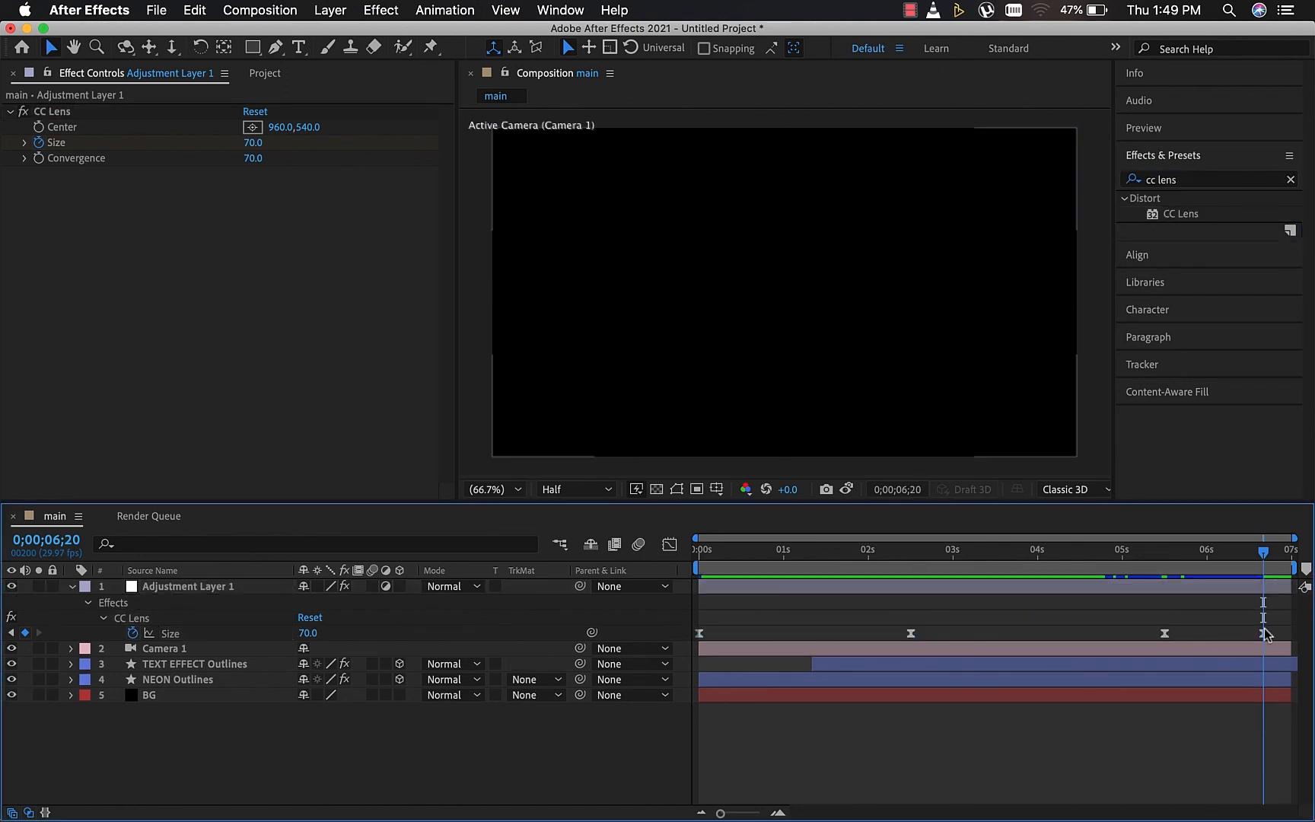
Set the last CC Lens Size keyframe, at 0;00;06;20, to 53.
left_click(1264, 634)
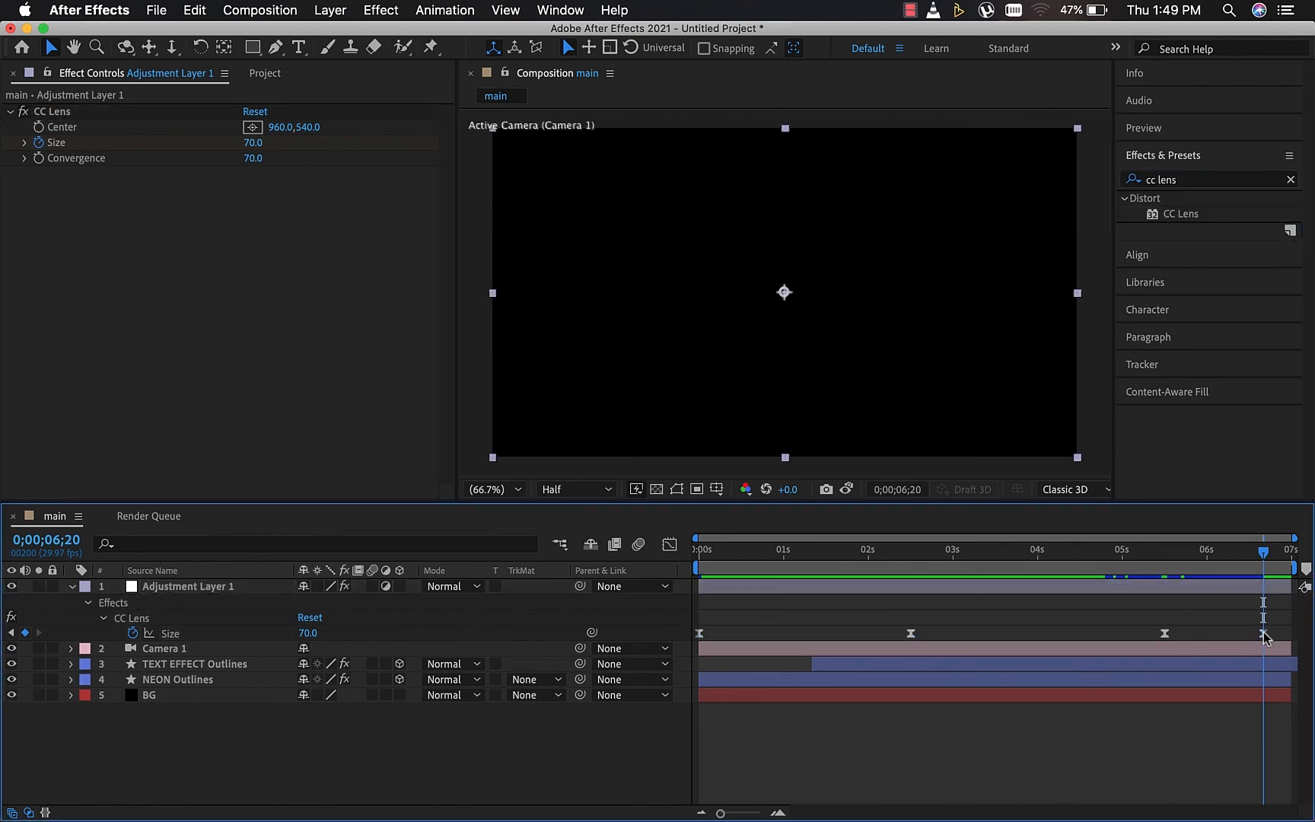
left_click(306, 633)
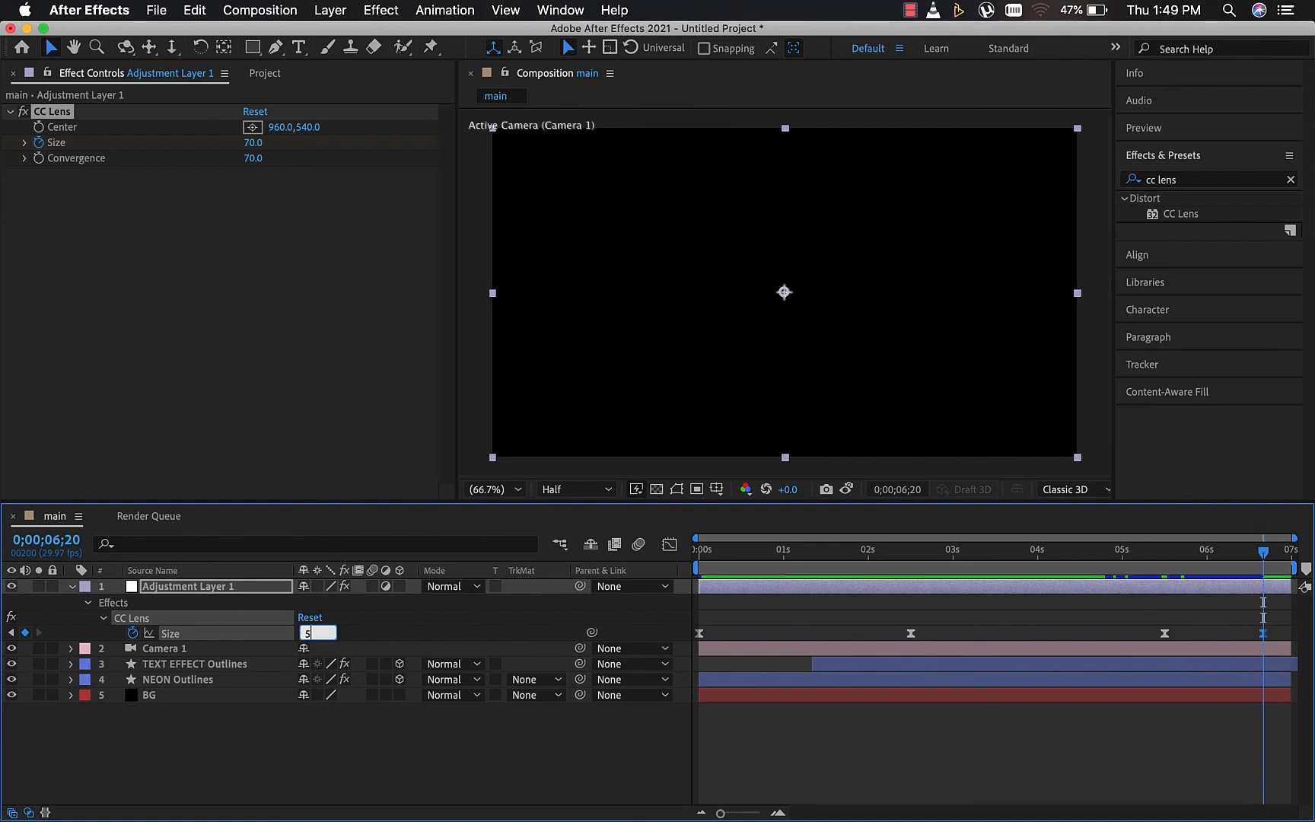
key("Return")
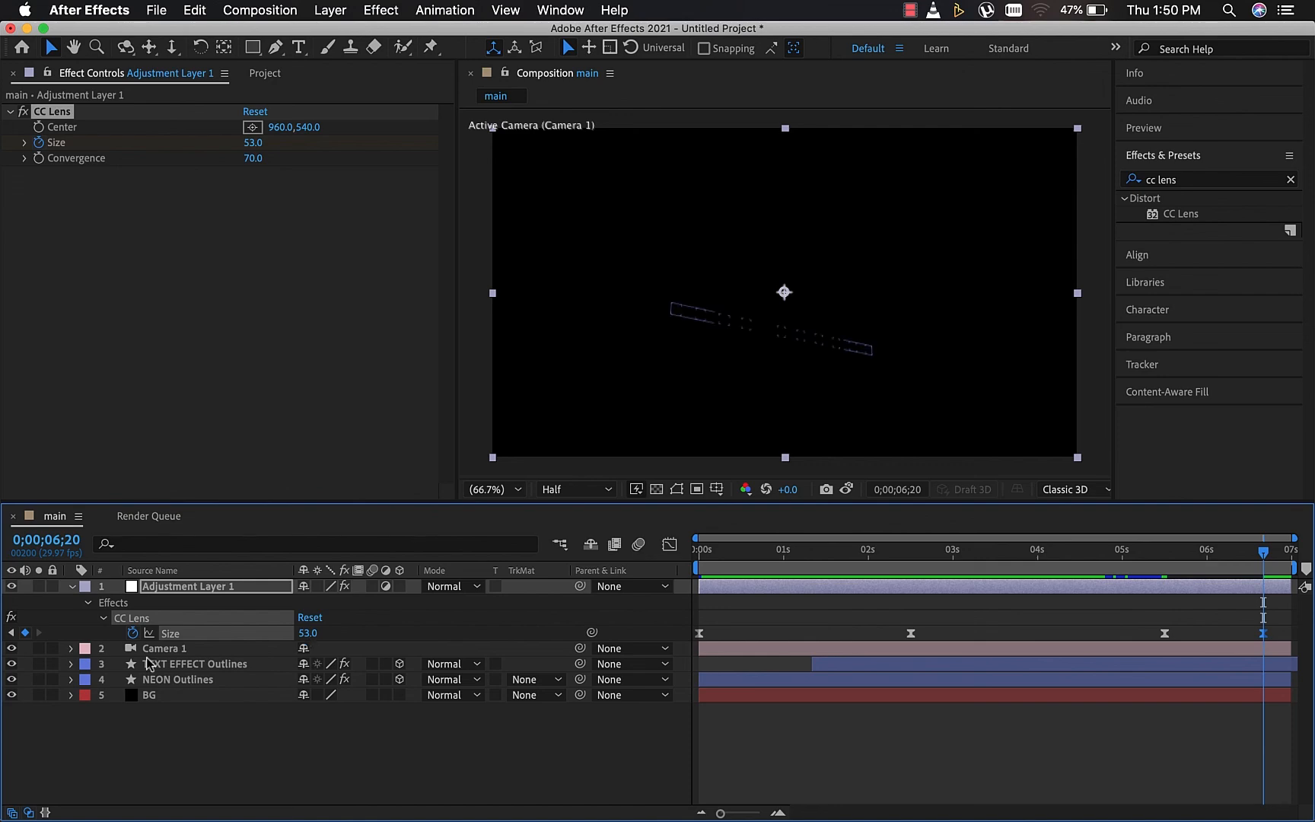
Find the Noise effect and apply it to Adjustment Layer 1.
left_click(1291, 180)
type("no")
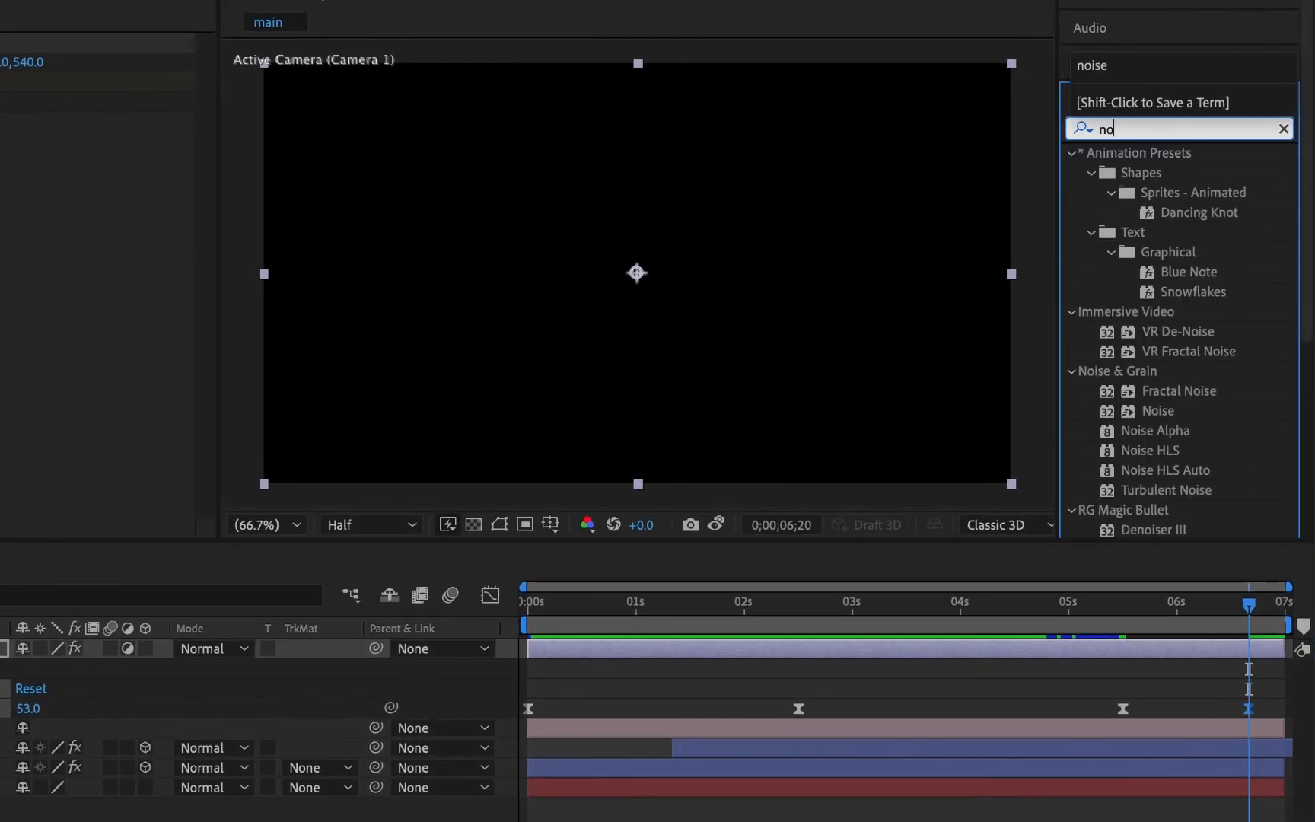
type("ise")
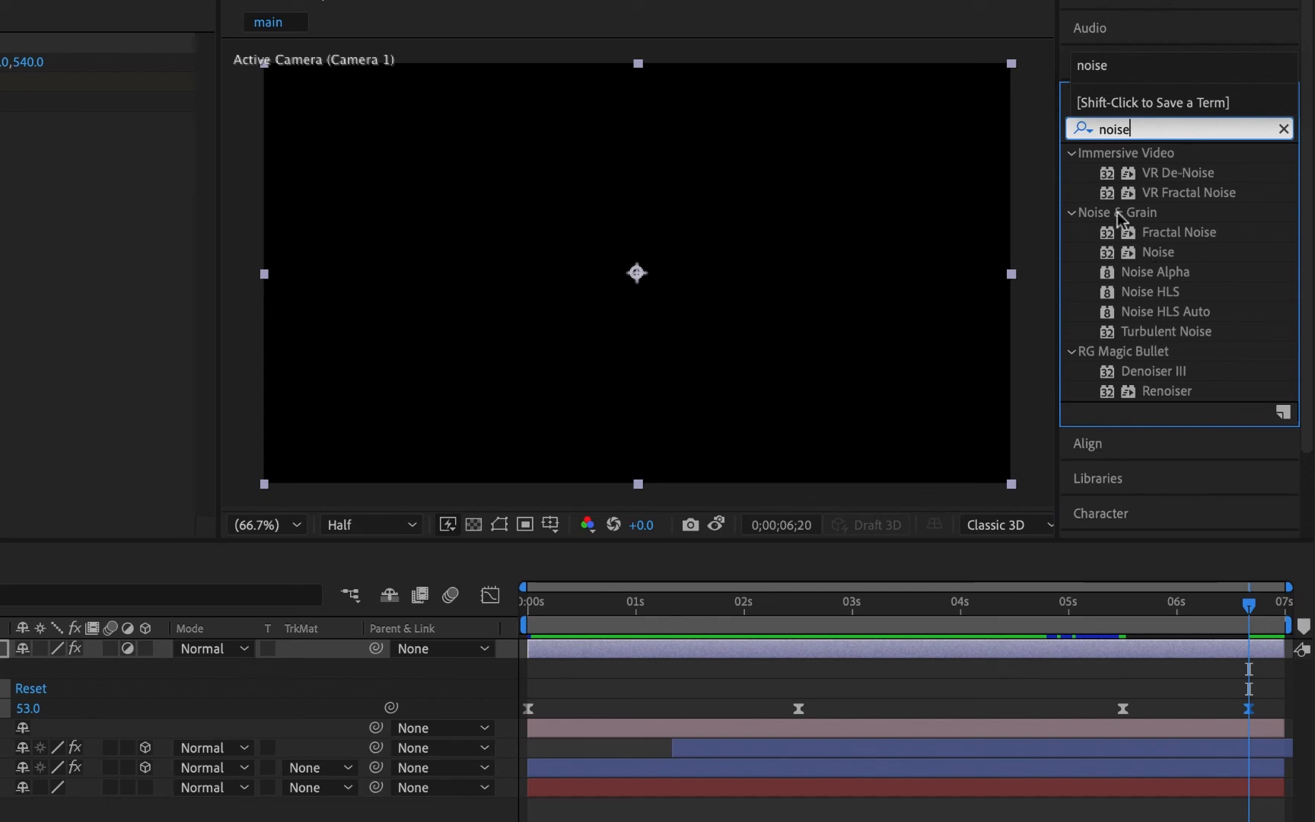
left_click_drag(1151, 256, 188, 601)
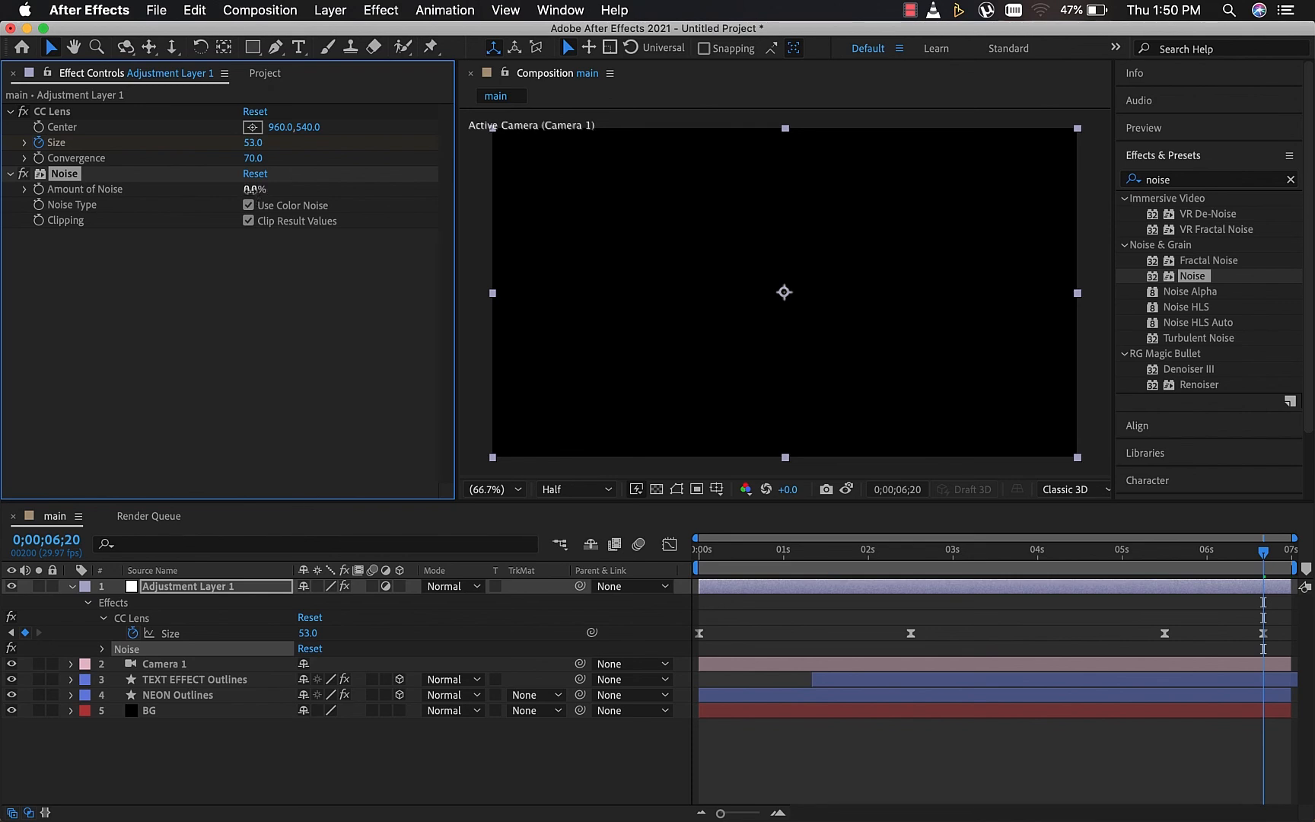
Set the Noise effect's Amount of Noise to 10% and play back the composition.
left_click(249, 190)
key("Return")
key("space")
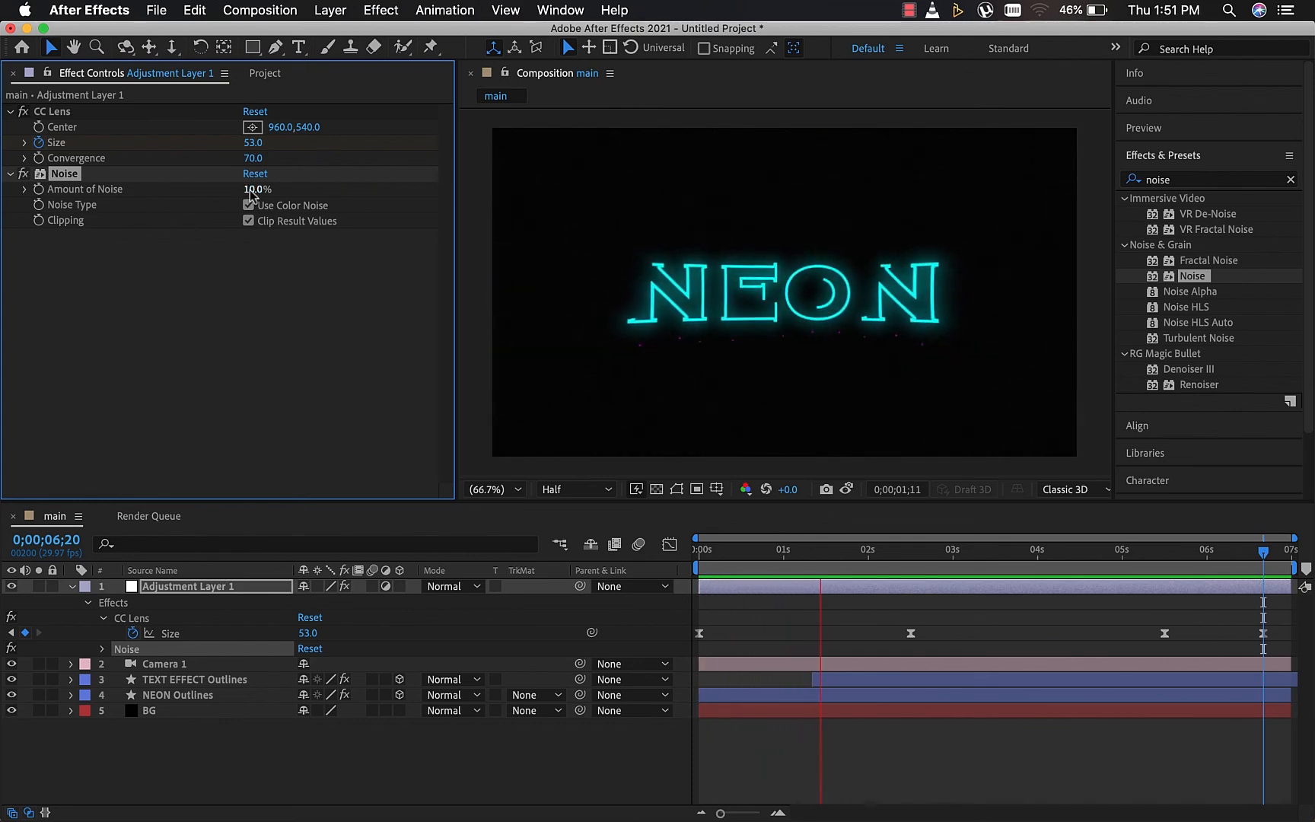